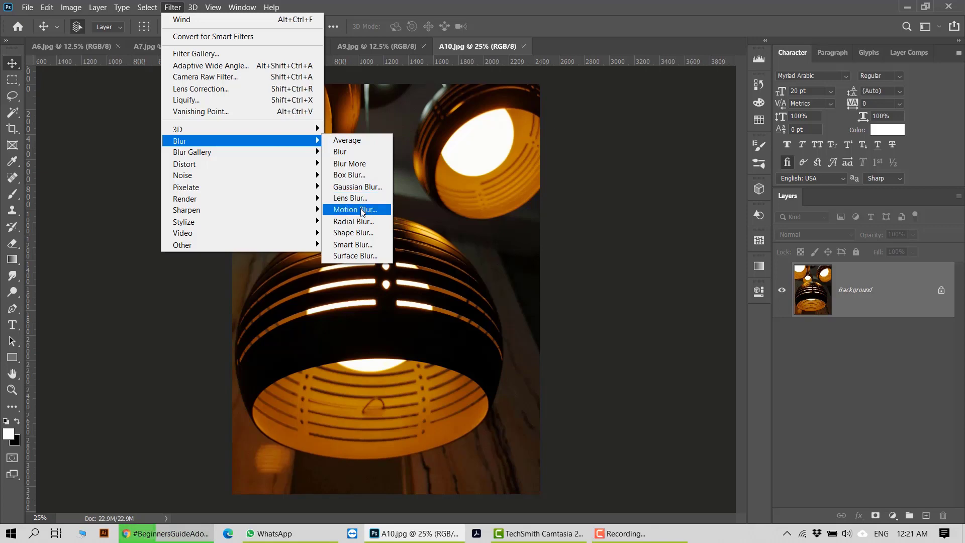
- Unlock the Background layer of A6.jpg and rename it ORIGINAL
click(177, 395)
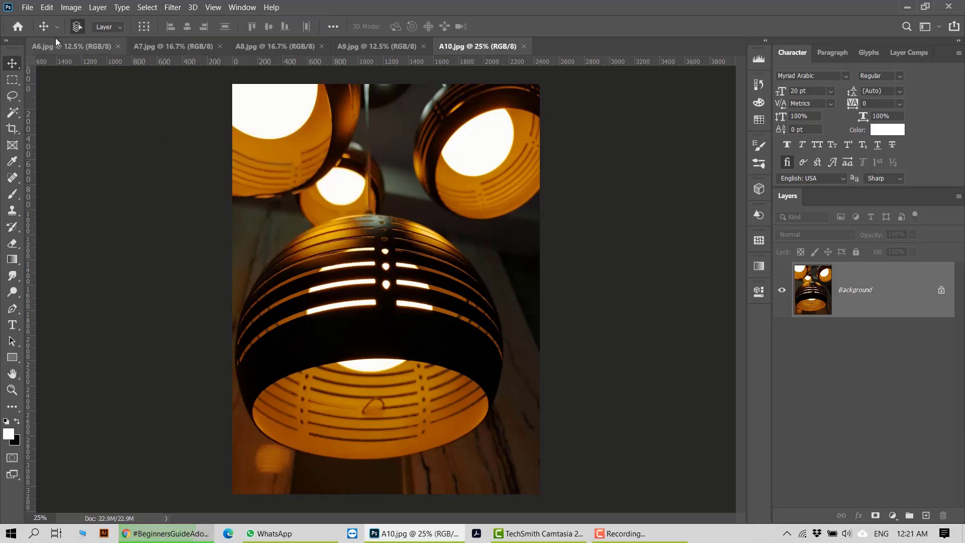
click(77, 46)
click(938, 291)
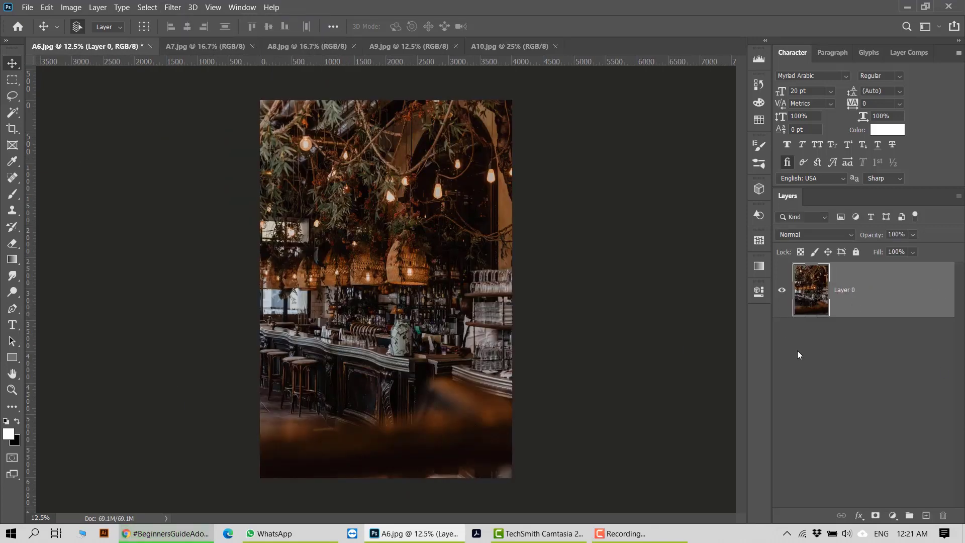
double_click(843, 294)
click(845, 384)
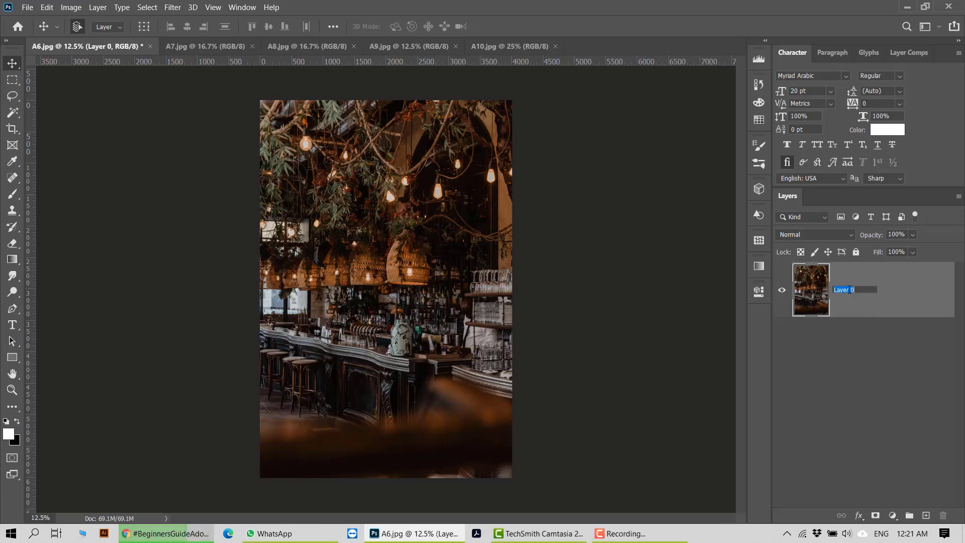
click(850, 290)
text(ORIG)
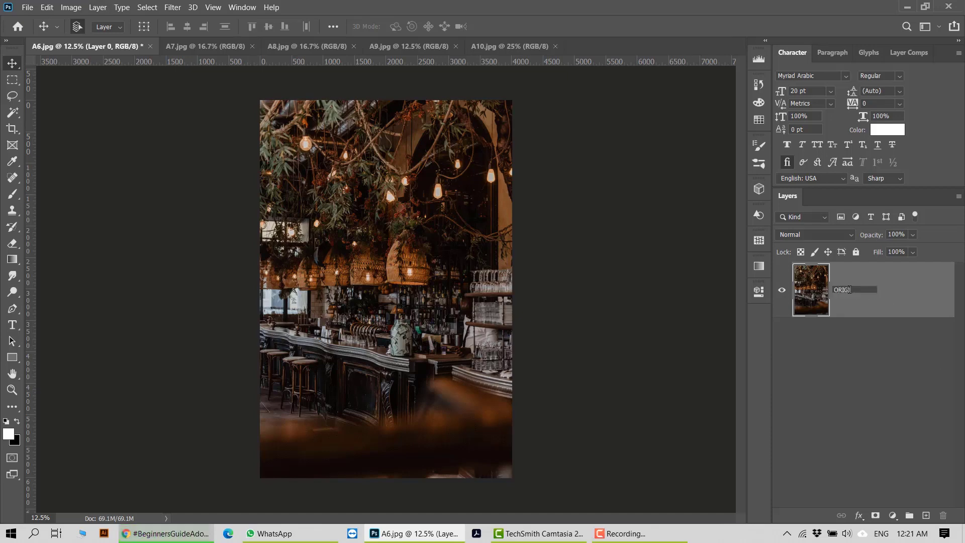
text(INAL)
key(Return)
- Convert the Background layer of A7.jpg to an unlocked layer named ORIGINAL
click(216, 46)
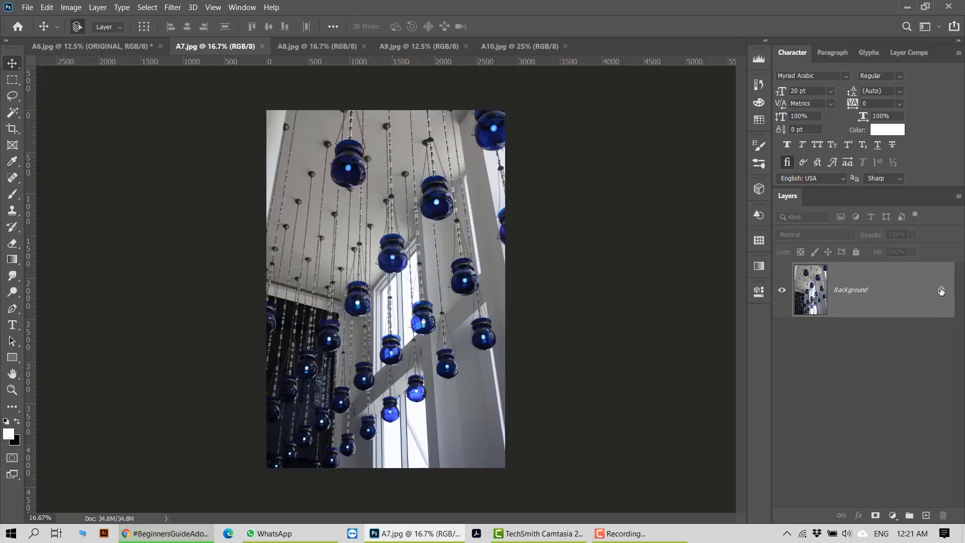
double_click(848, 296)
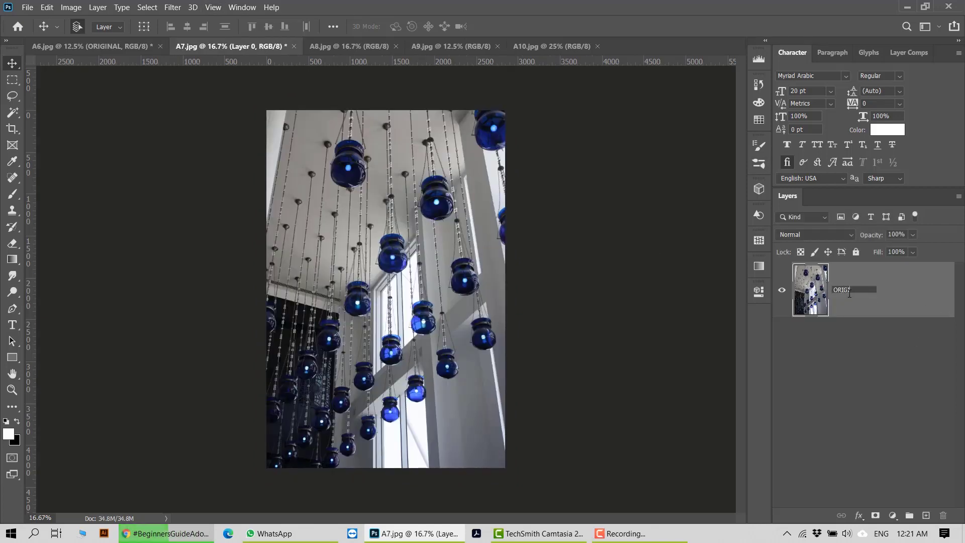
text(ORIGINAL)
key(Return)
- Switch to A8.jpg, unlock its Background layer and rename it ORGINAL
key(ctrl+Tab)
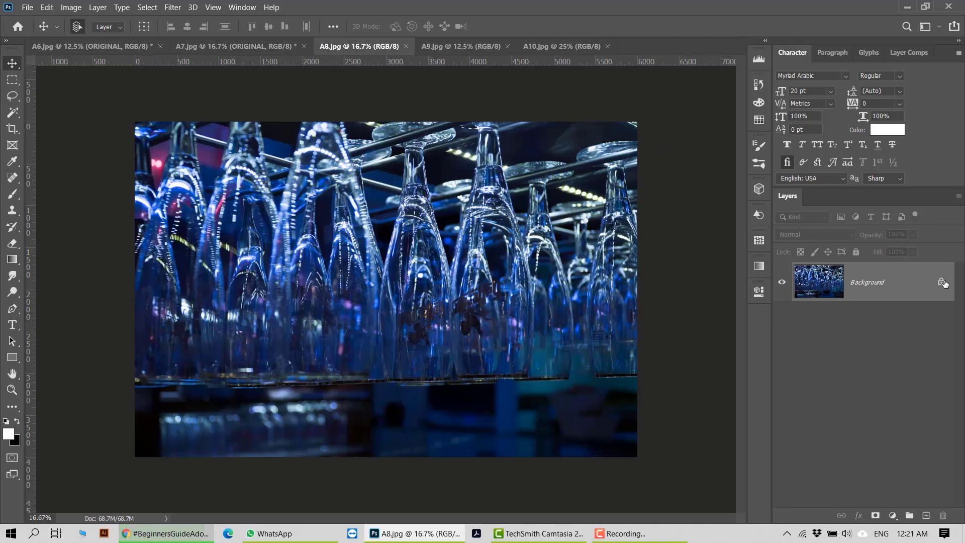
double_click(865, 283)
text(ORGIN)
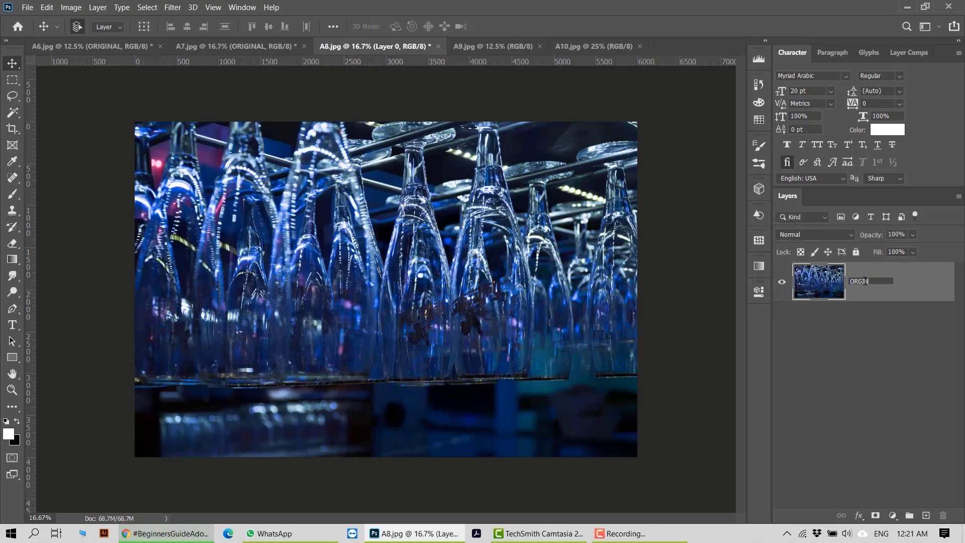
text(AL)
key(Return)
- Switch to A9.jpg, unlock its Background layer and open the layer's name for editing
click(502, 46)
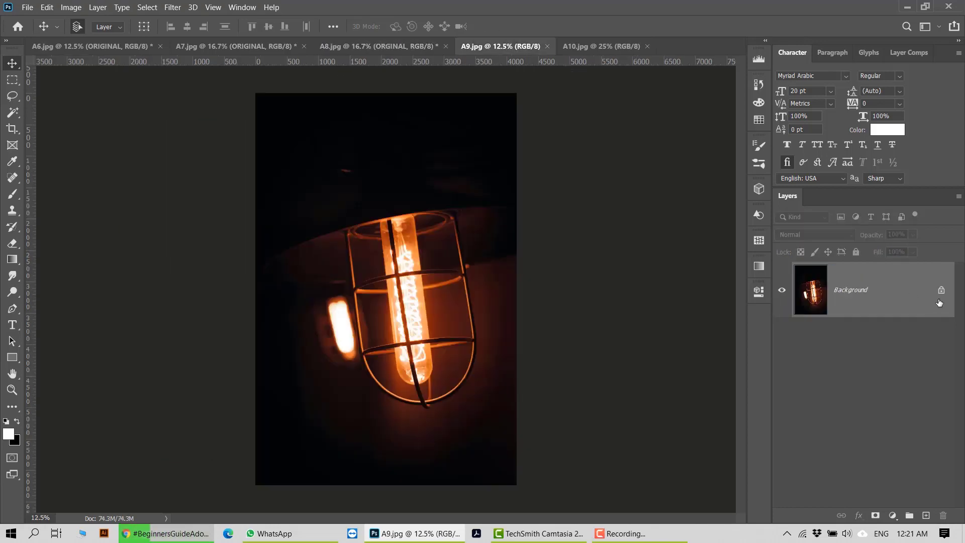
click(942, 290)
double_click(845, 290)
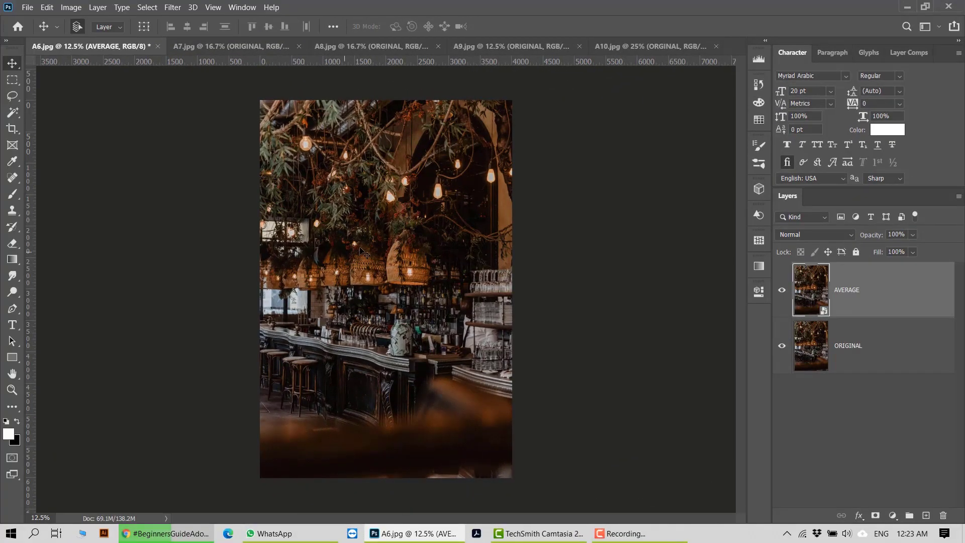
- Apply the Average blur filter to the AVERAGE smart object layer in A6.jpg
click(172, 7)
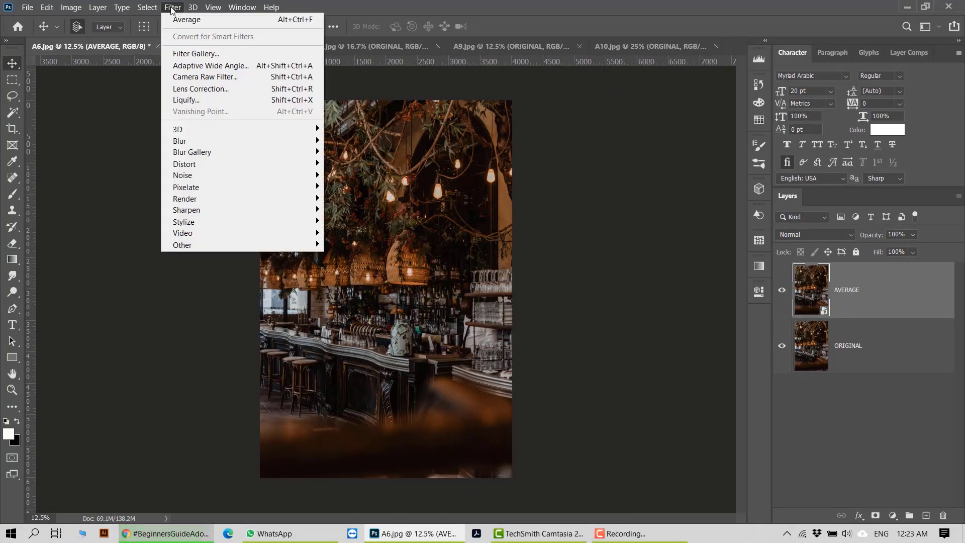
mouse_move(288, 141)
click(347, 141)
click(172, 7)
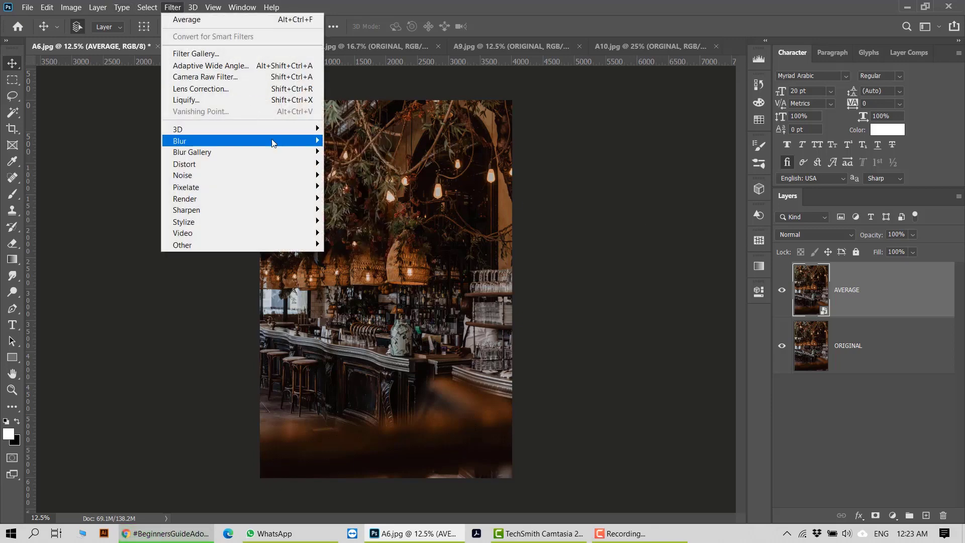
click(347, 142)
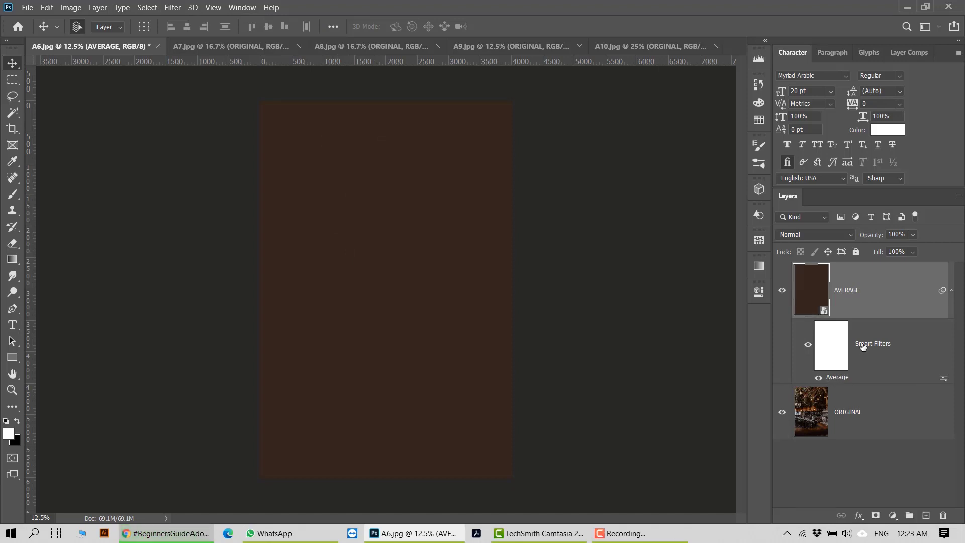
mouse_move(456, 268)
mouse_down()
mouse_move(470, 250)
mouse_move(392, 332)
mouse_move(448, 264)
mouse_move(453, 270)
mouse_up()
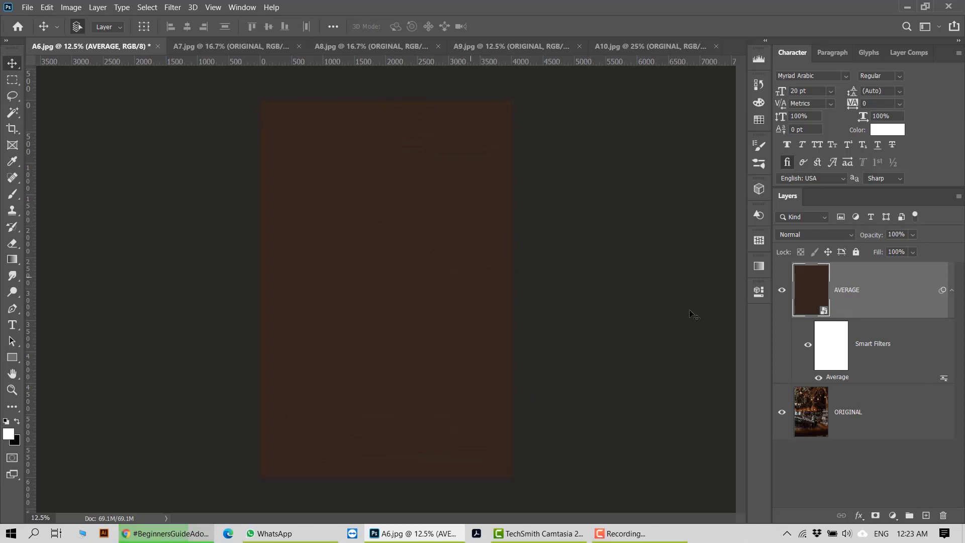
- Set the Average smart filter's blending mode to Lighten and compare the AVERAGE layer with the original
double_click(944, 380)
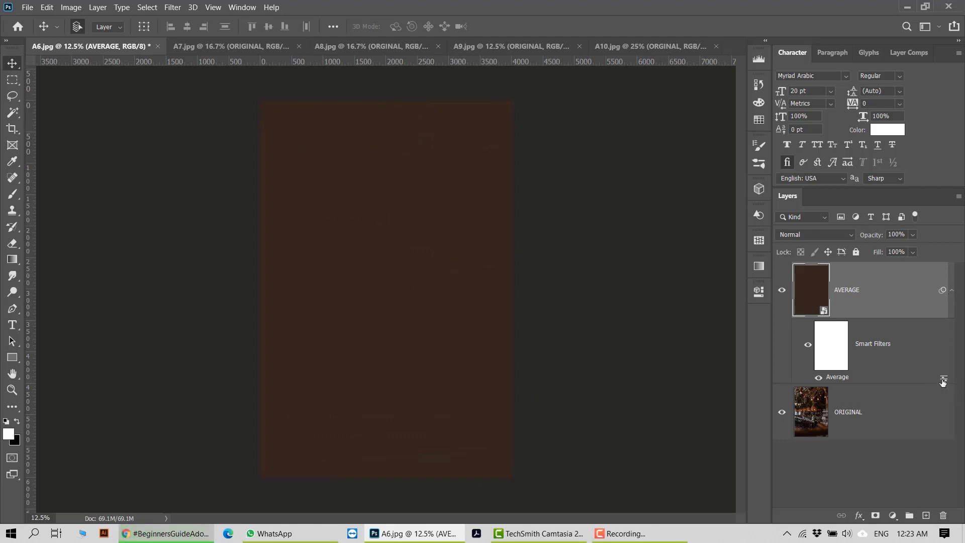
click(621, 166)
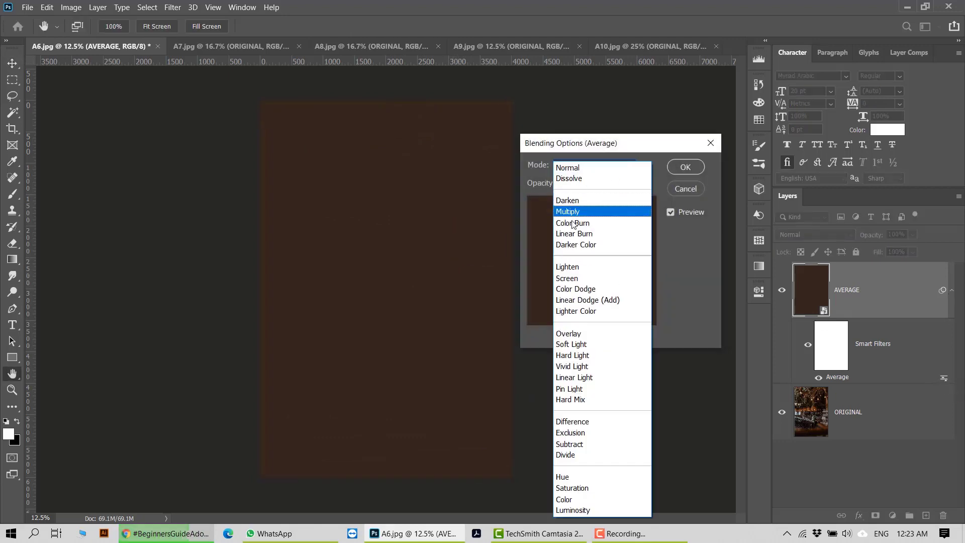
click(583, 332)
click(632, 166)
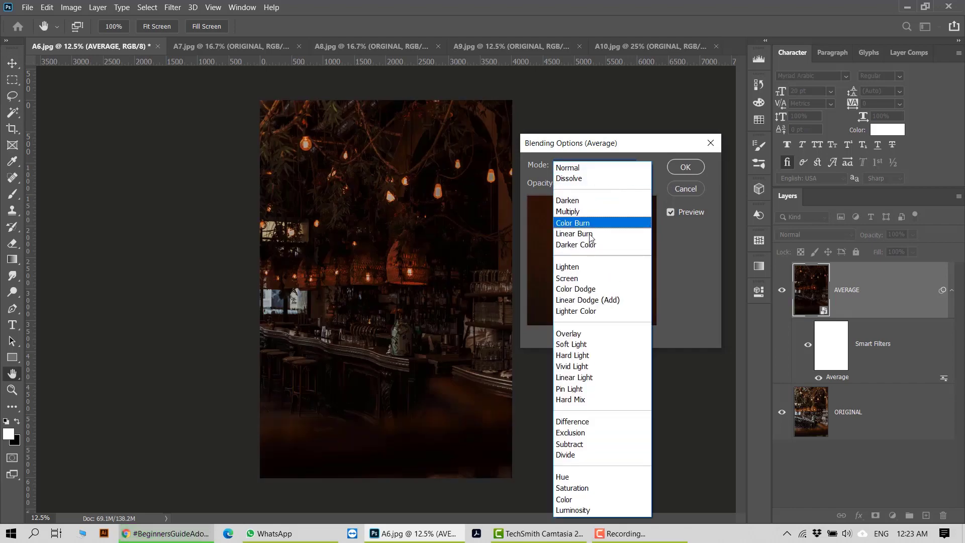
click(573, 268)
click(686, 167)
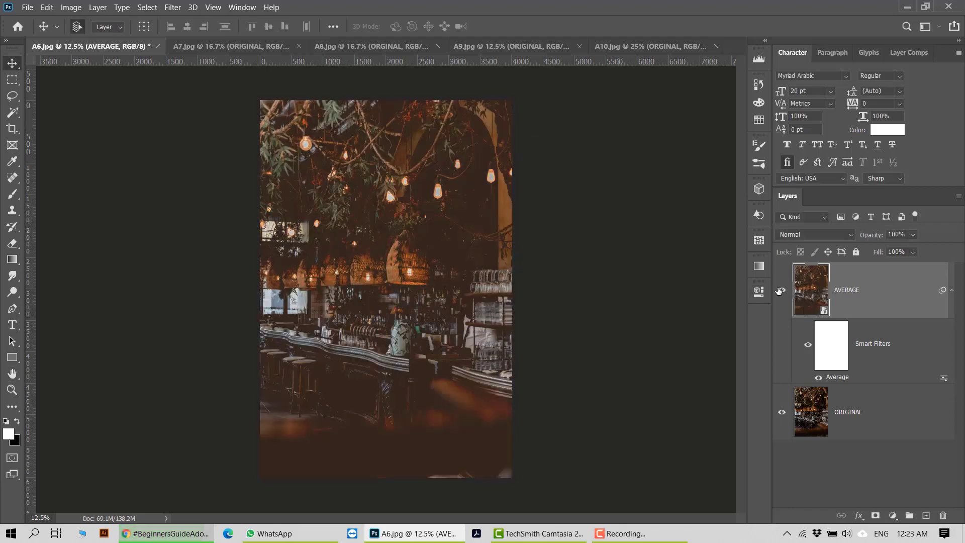
click(782, 291)
click(782, 291)
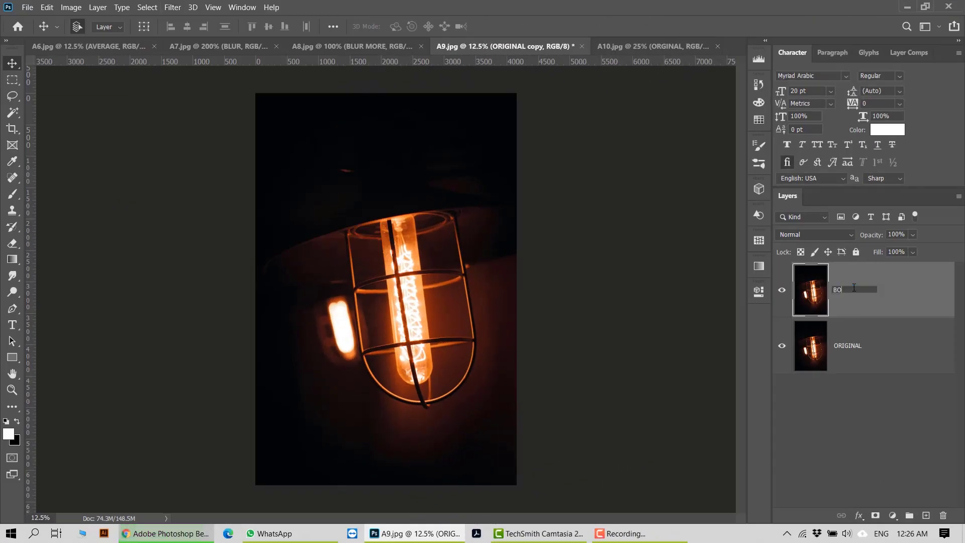
- Finish naming the copied layer in A9.jpg BOX BLUR and start the Box Blur filter on it
text(UR)
key(Return)
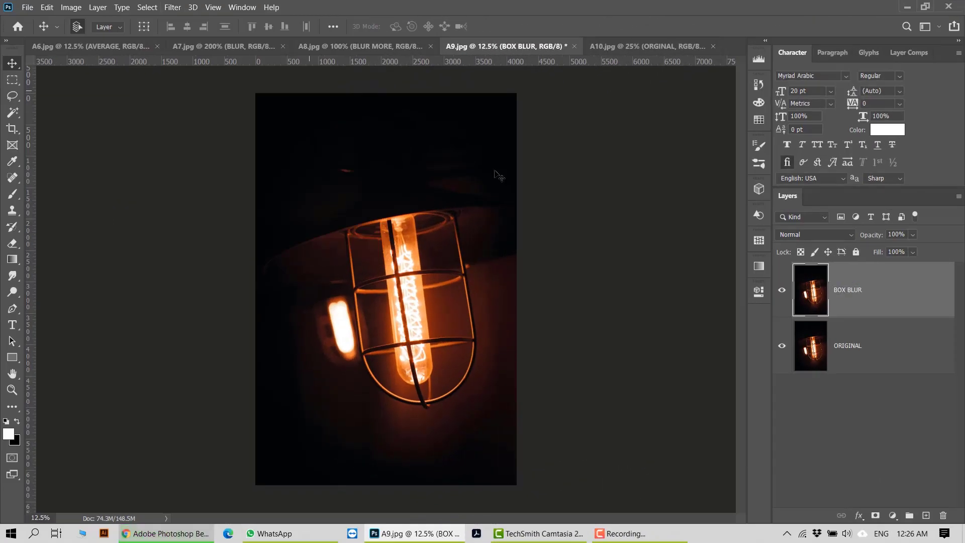
click(173, 8)
mouse_move(251, 141)
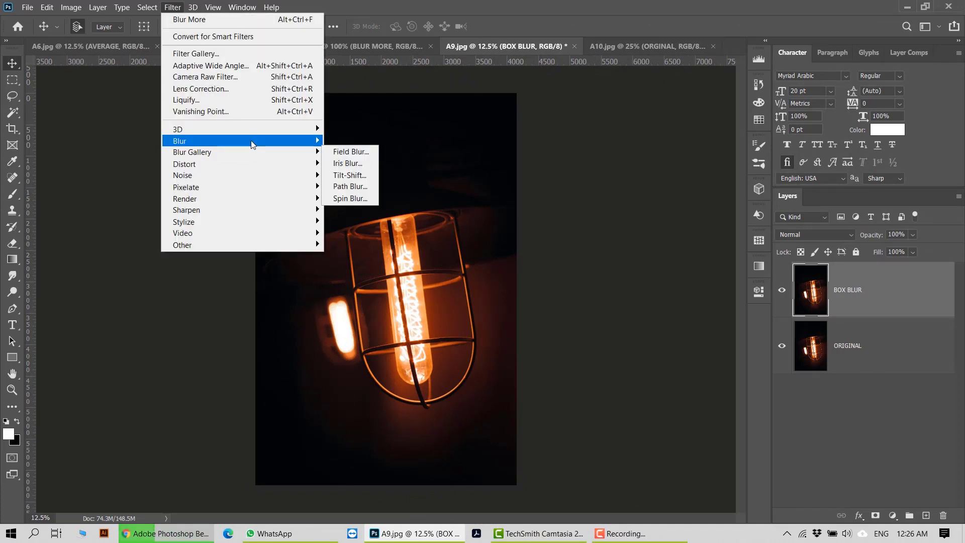
click(372, 176)
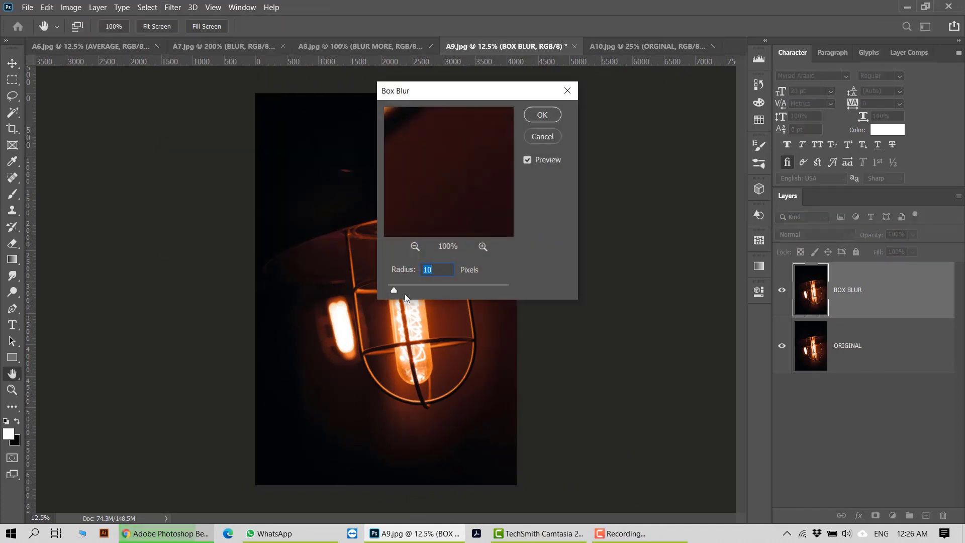
- Try Box Blur radii of 32 and 19 pixels while previewing different spots on the caged lamp
drag(390, 289, 409, 290)
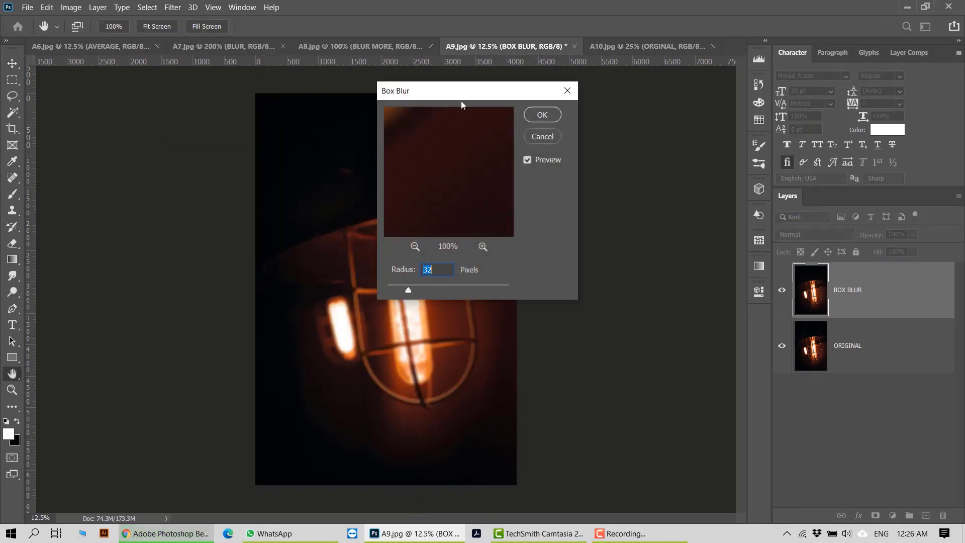
drag(548, 92, 714, 106)
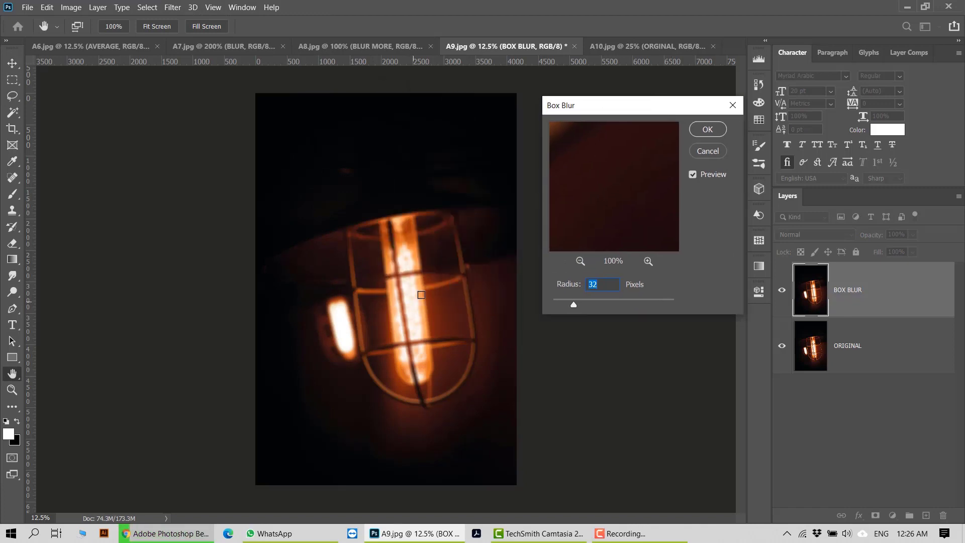
click(397, 270)
click(419, 256)
click(449, 240)
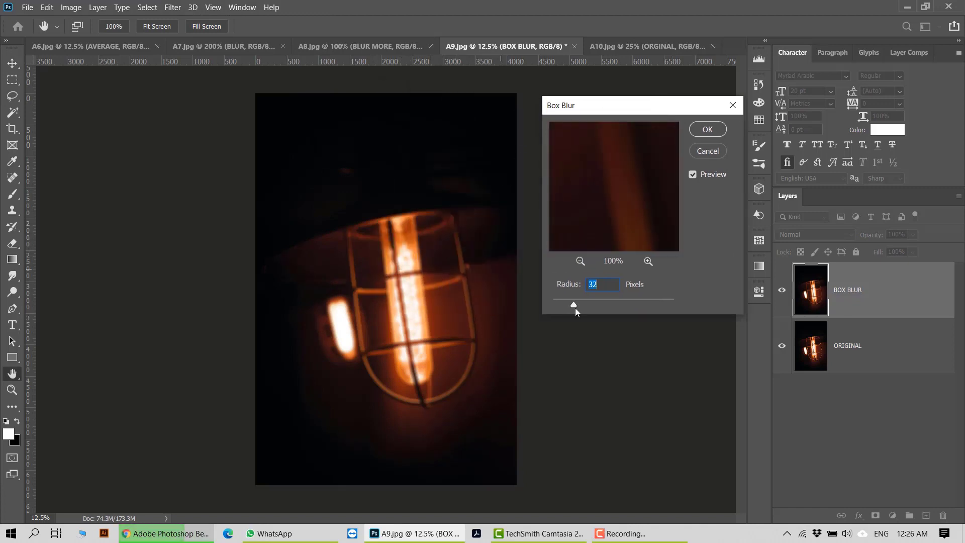
drag(574, 305, 565, 304)
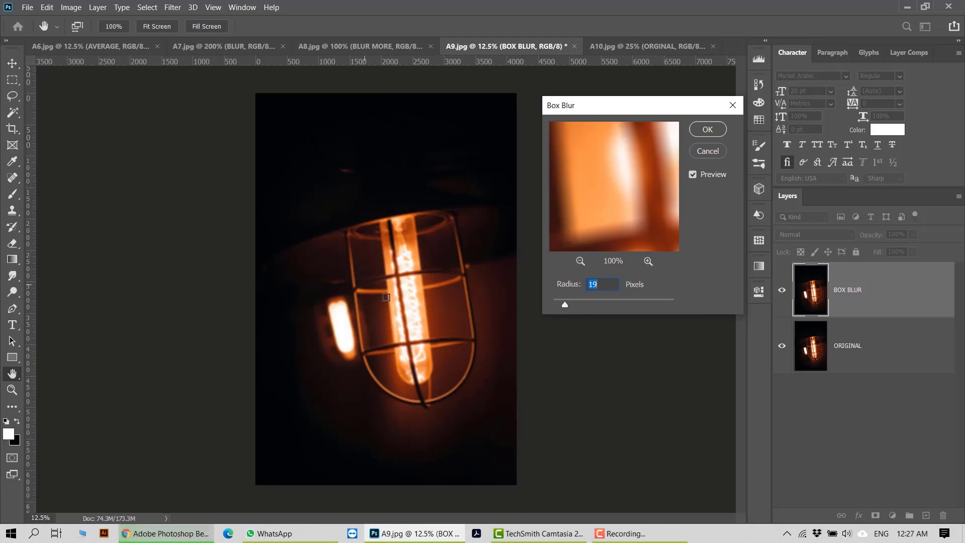
- Apply the Box Blur with a radius of 129 pixels and compare the BOX BLUR layer with the original
click(580, 261)
click(580, 261)
click(580, 260)
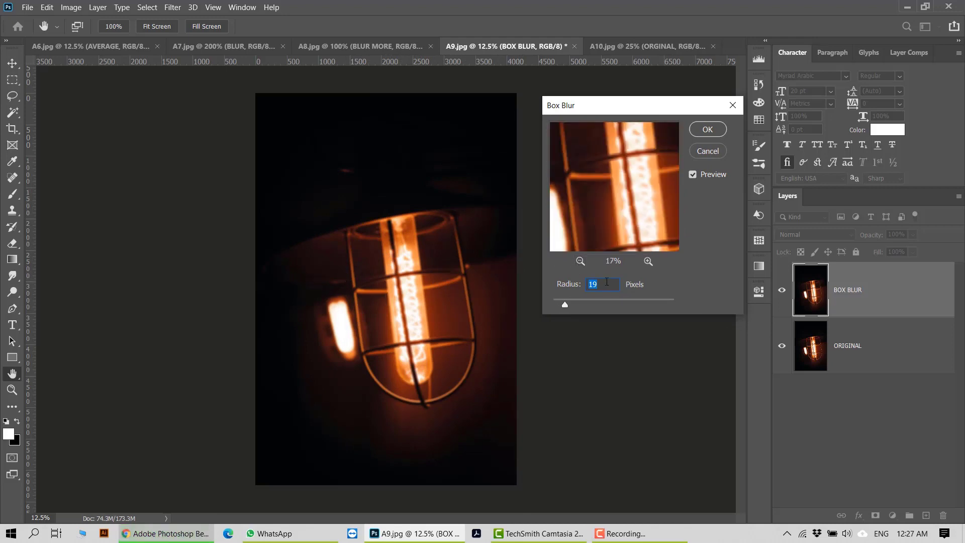
drag(564, 305, 601, 309)
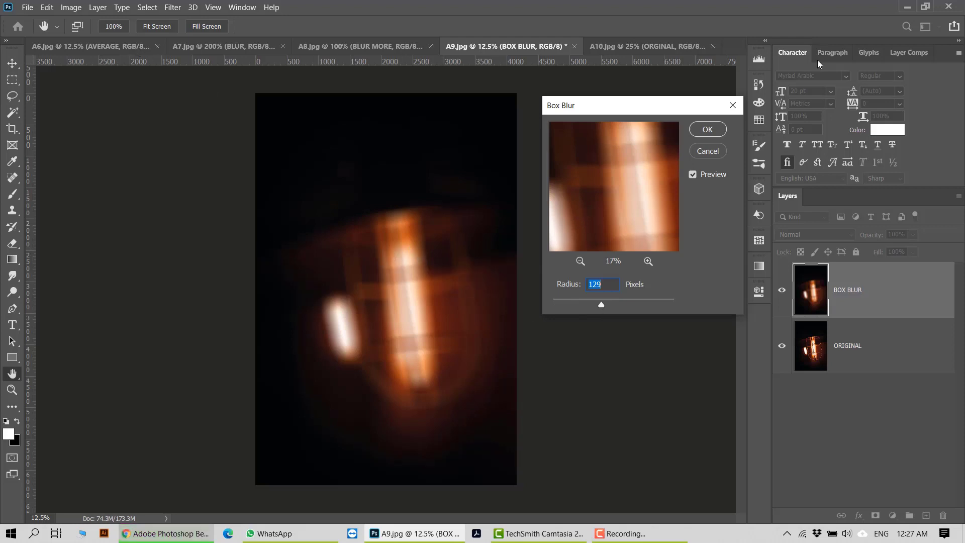
click(707, 130)
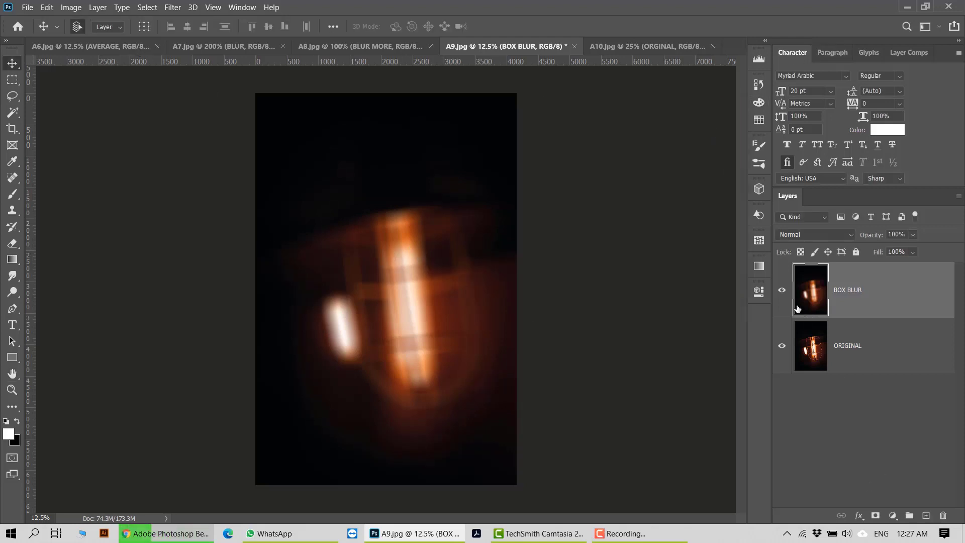
click(785, 293)
click(787, 296)
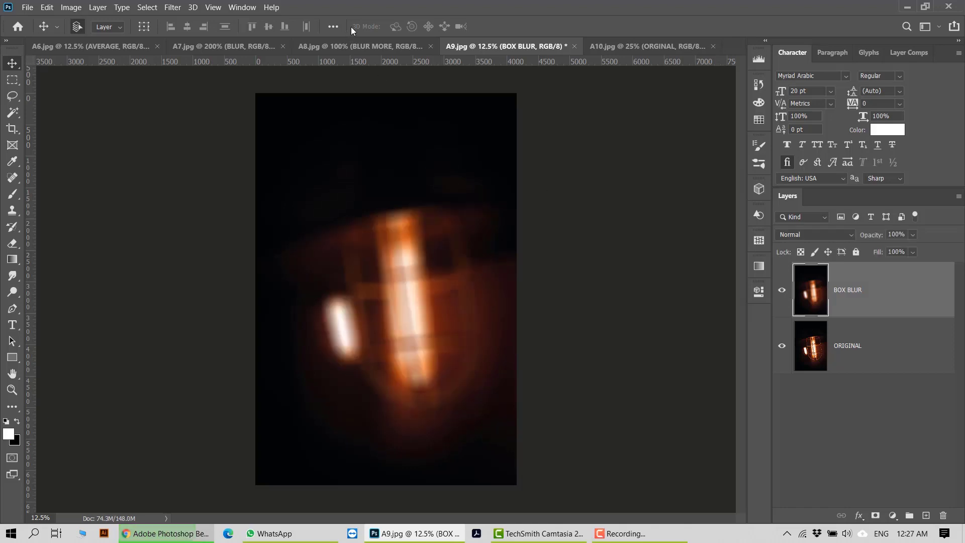
- Duplicate the ORGINAL layer in A10.jpg and name the copy GAUSSIAN BLUR
click(606, 47)
key(ctrl+j)
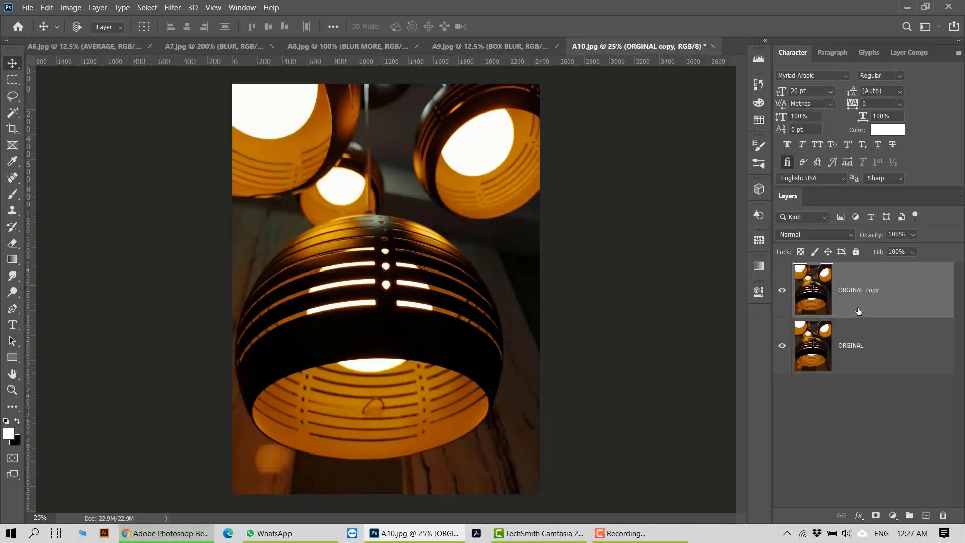
click(173, 7)
mouse_move(267, 142)
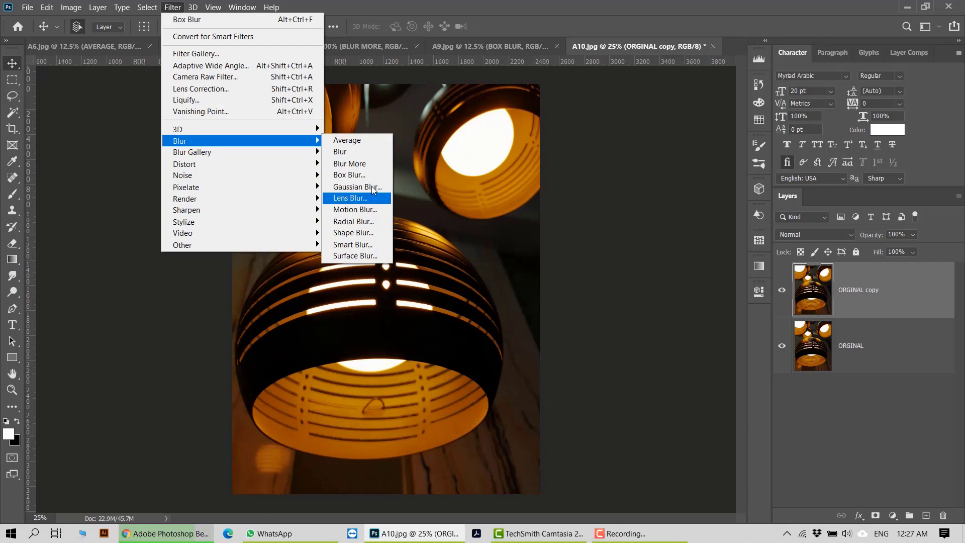
double_click(860, 291)
text(GAUSSIAN BLUR)
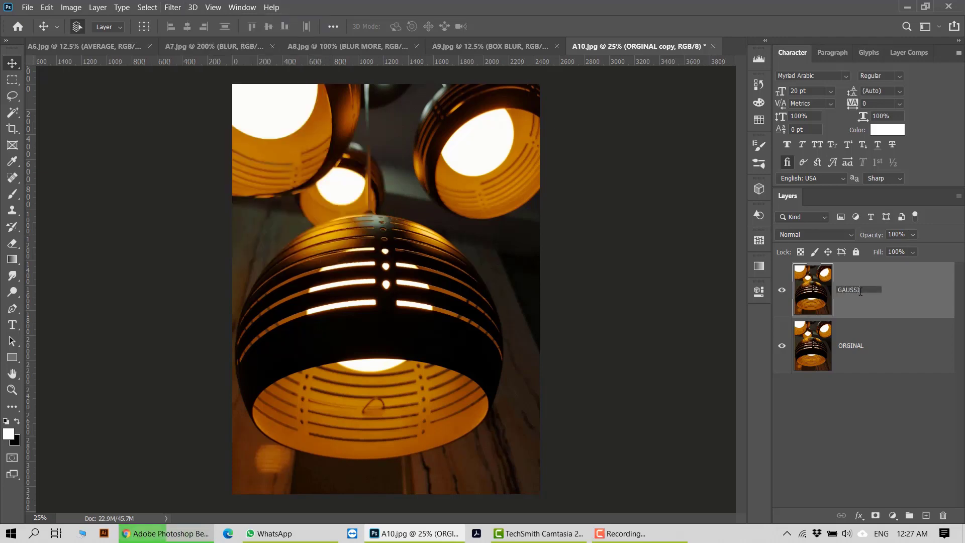
key(Return)
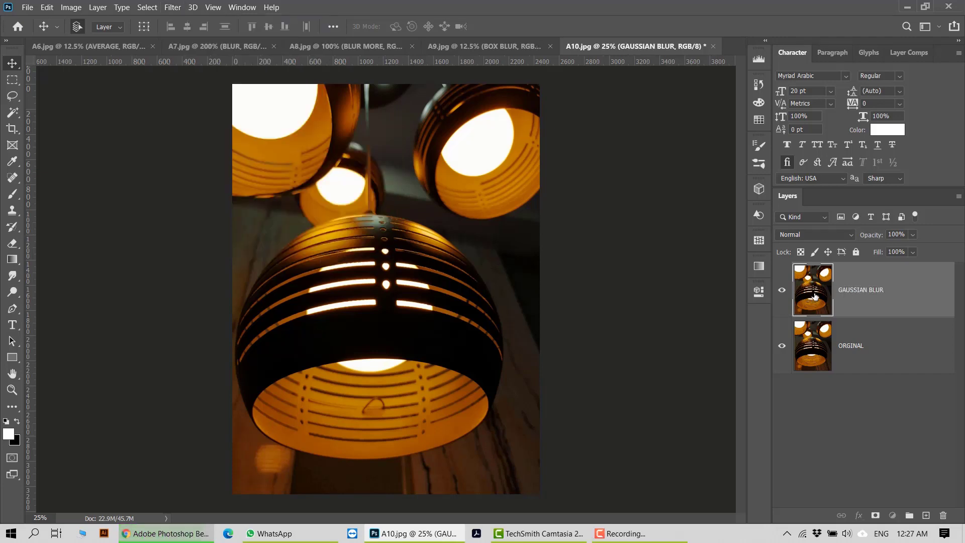
- Open the Gaussian Blur filter on the GAUSSIAN BLUR layer in A10.jpg and increase the blur radius
click(166, 7)
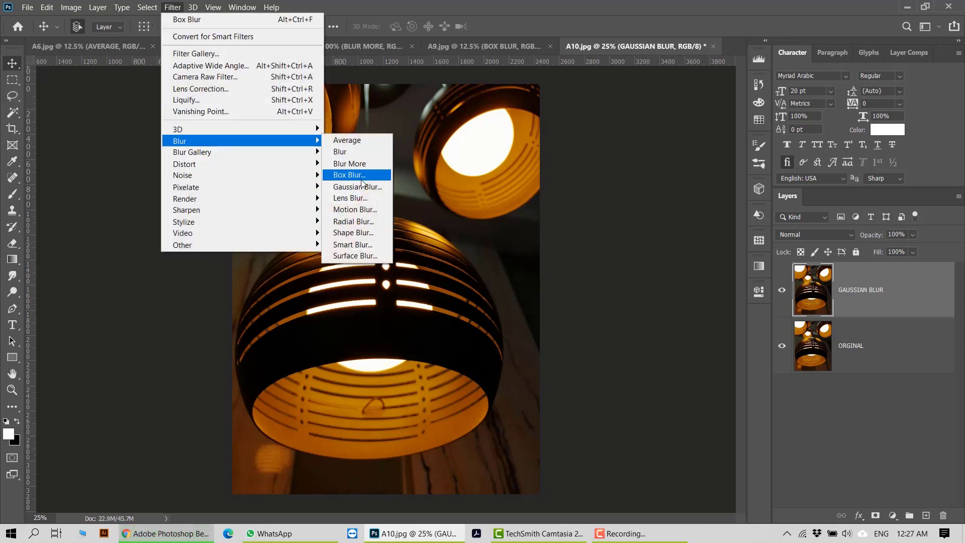
click(365, 189)
drag(607, 360, 639, 362)
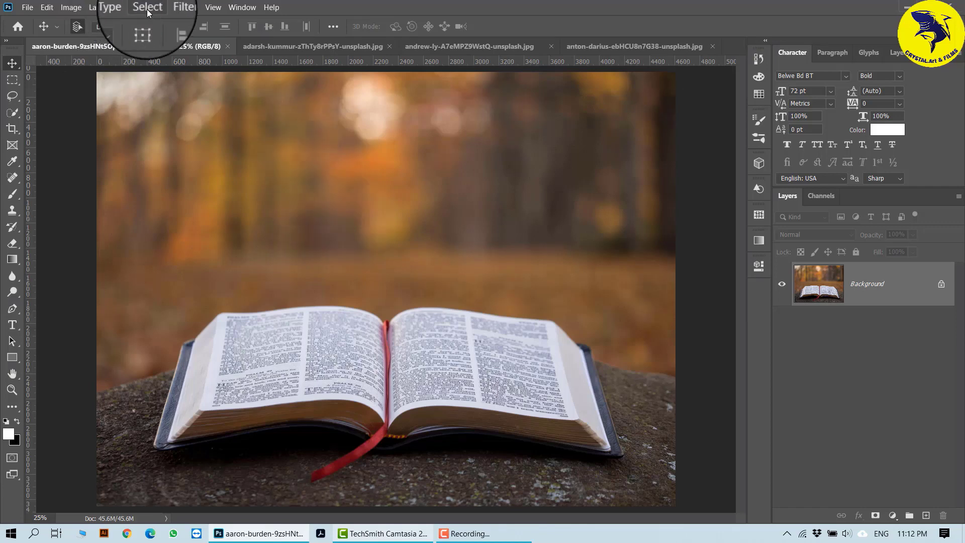
click(172, 7)
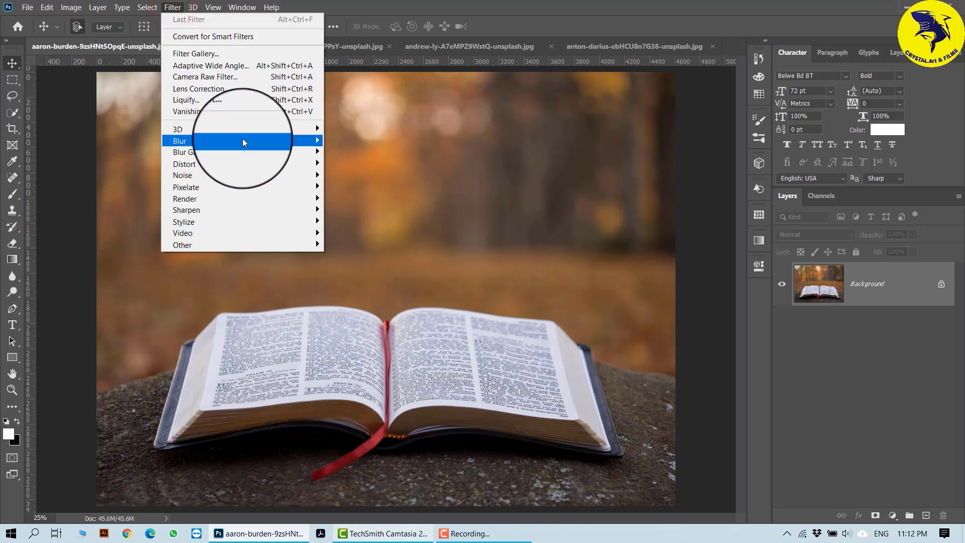
mouse_move(249, 144)
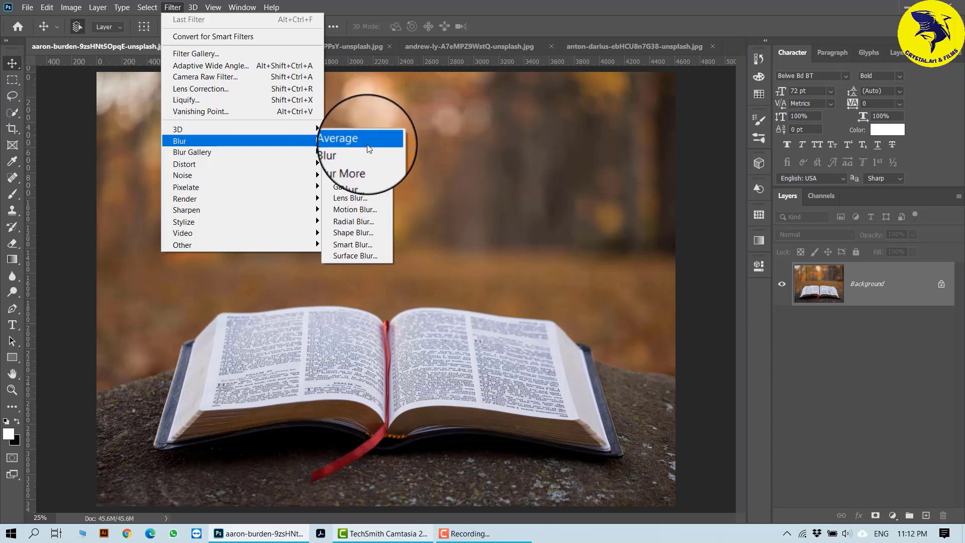
click(439, 237)
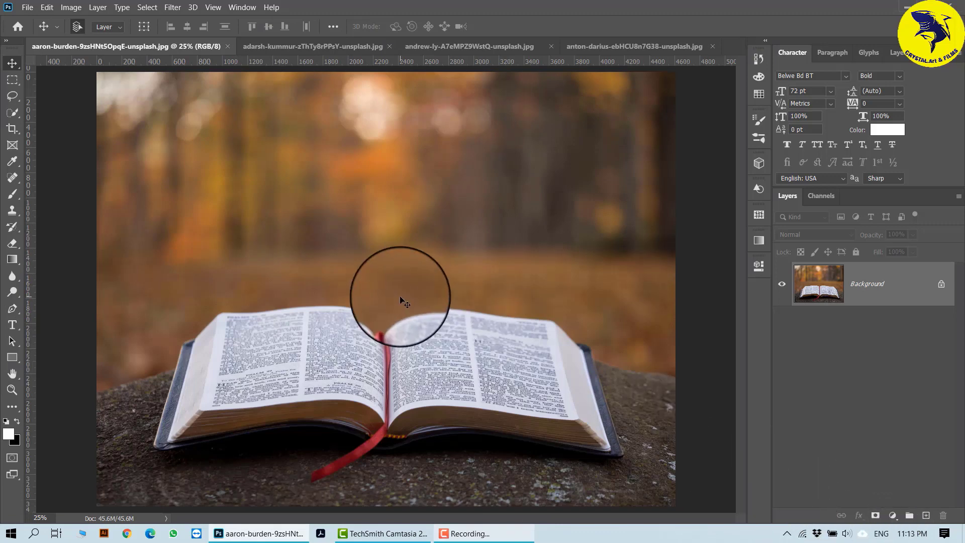
- Look through the open photos of the book, the bare tree, the man jumping over the lake and the sunset sky
click(324, 46)
click(476, 50)
click(616, 46)
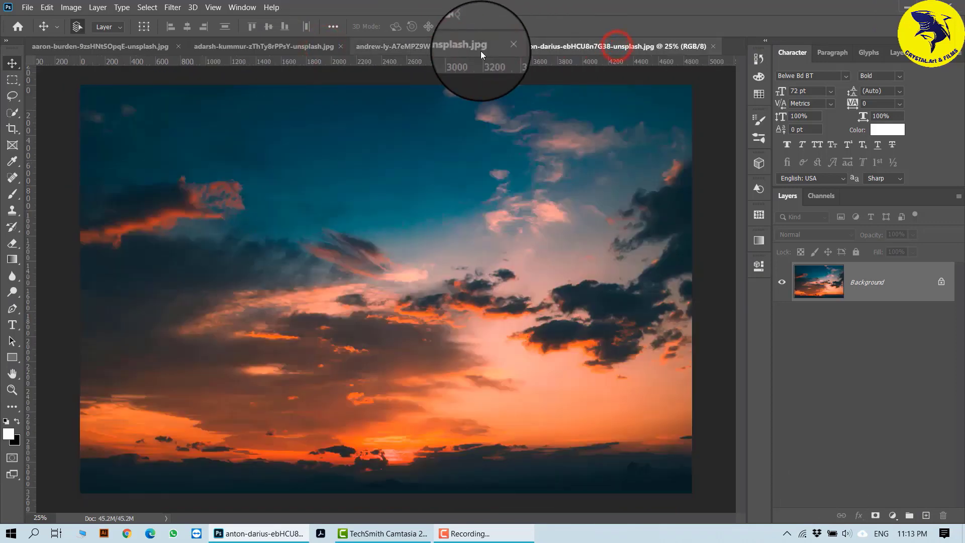
click(435, 52)
click(297, 52)
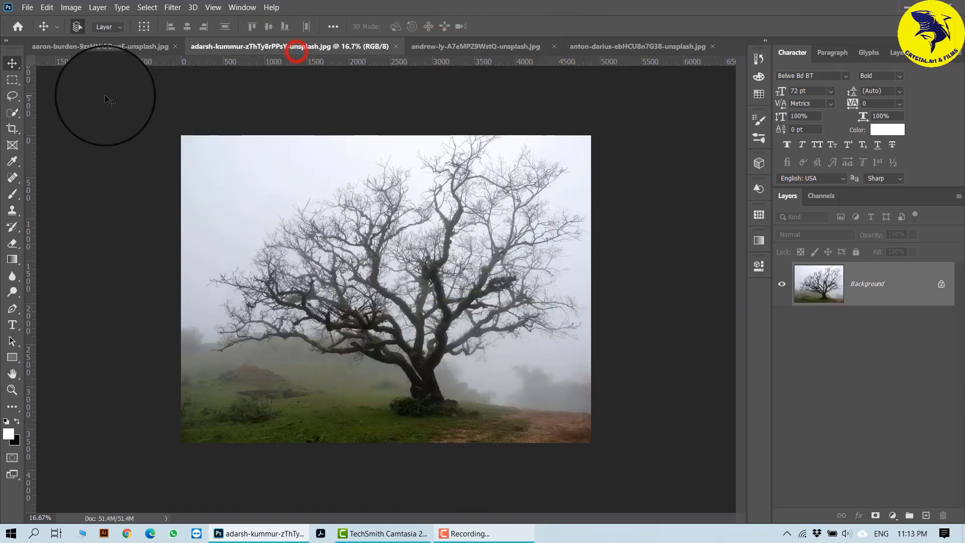
click(116, 46)
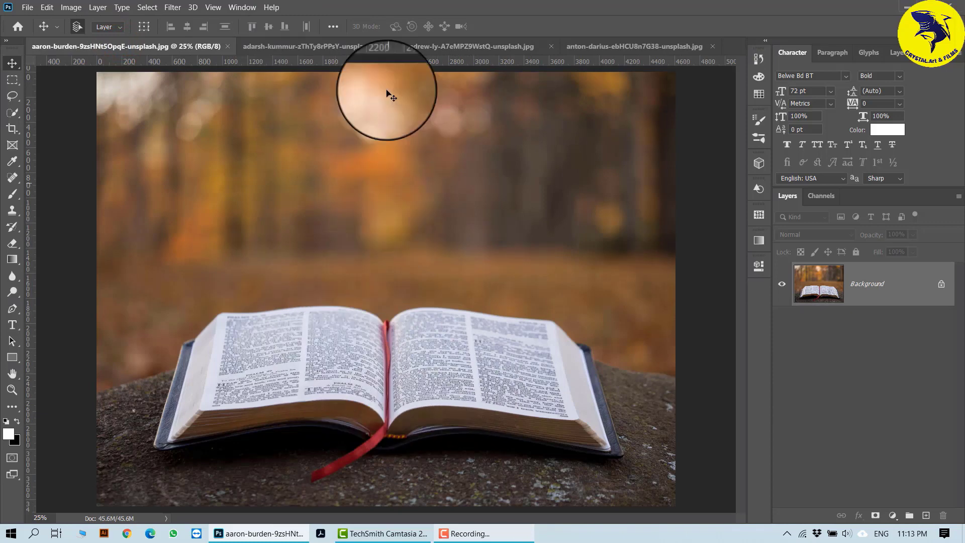
click(354, 46)
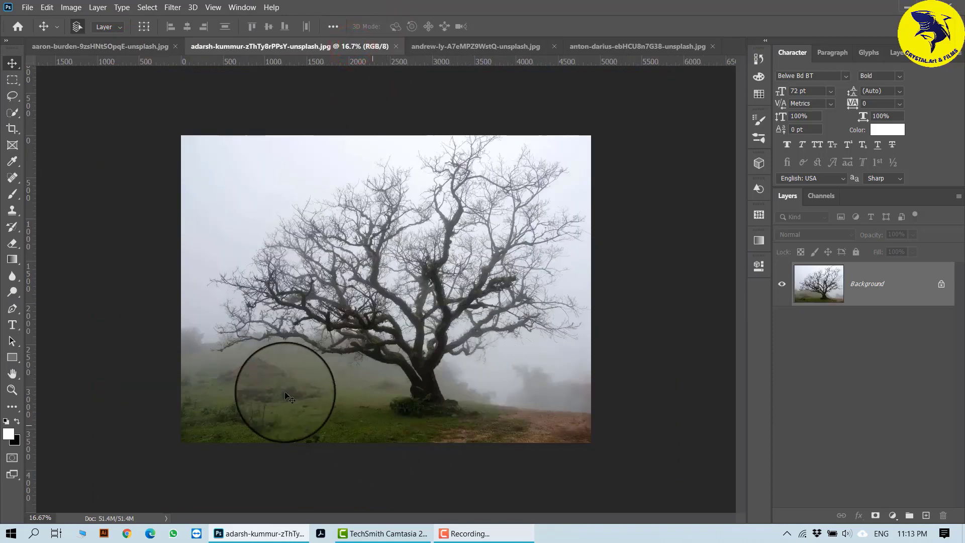
click(492, 47)
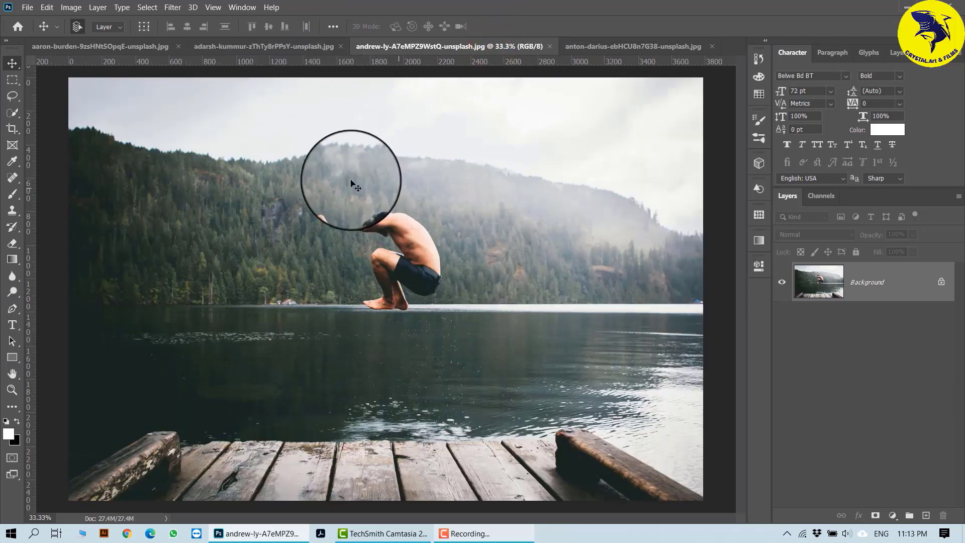
click(620, 50)
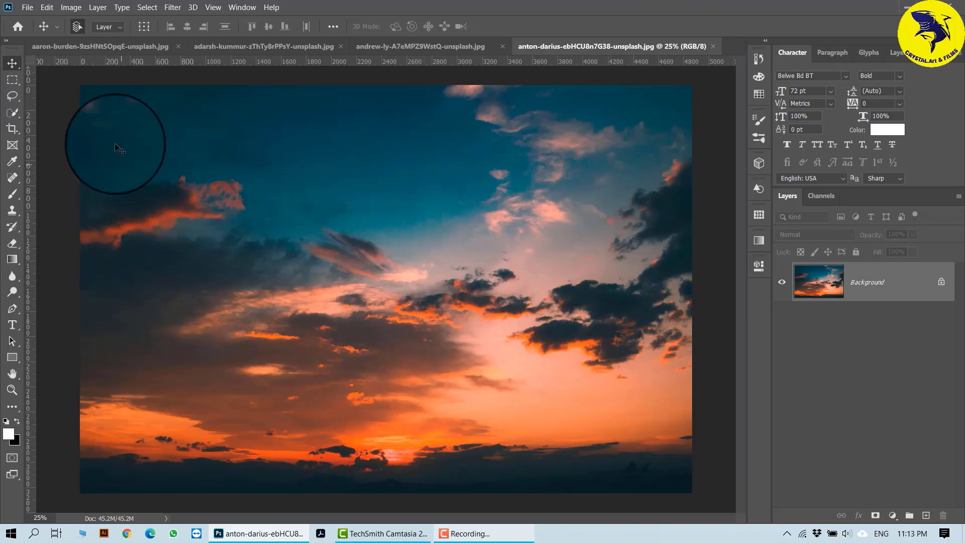
- Duplicate the Background layer in each of the four open photos: the book, the tree, the jumping man and the sunset
click(126, 46)
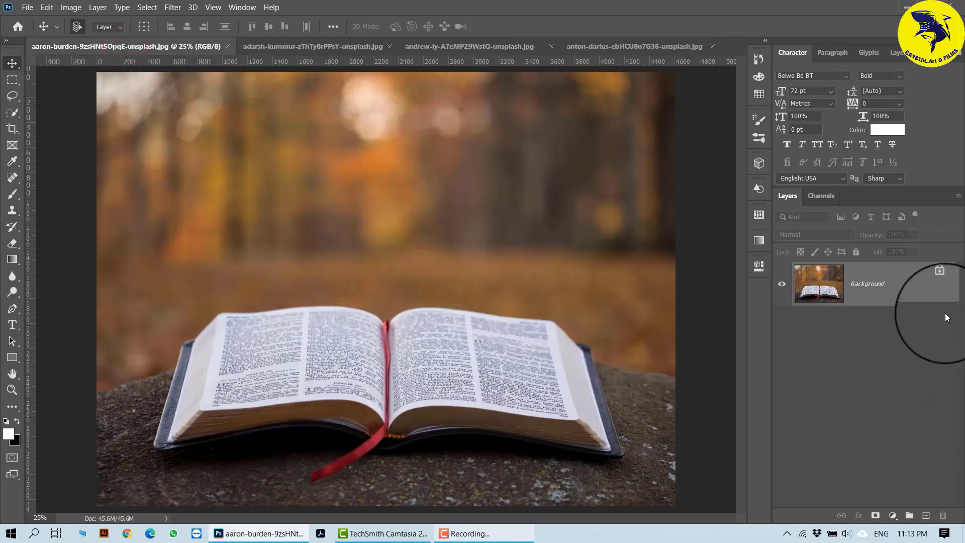
key(ctrl+j)
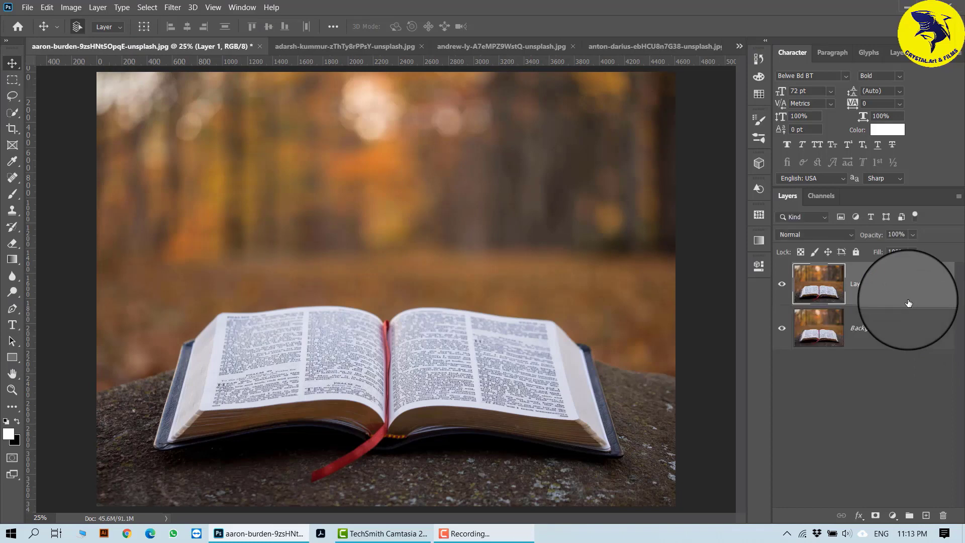
click(312, 45)
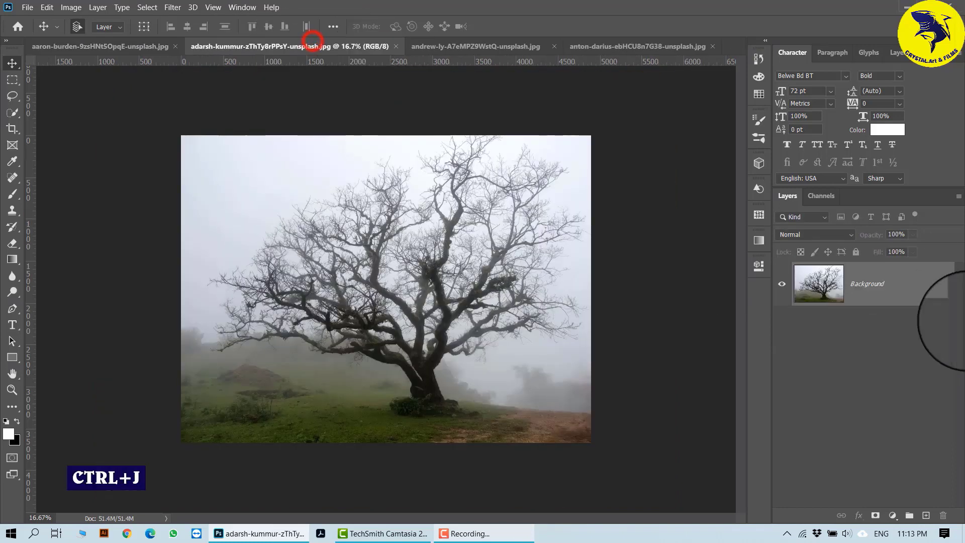
click(909, 296)
key(ctrl+j)
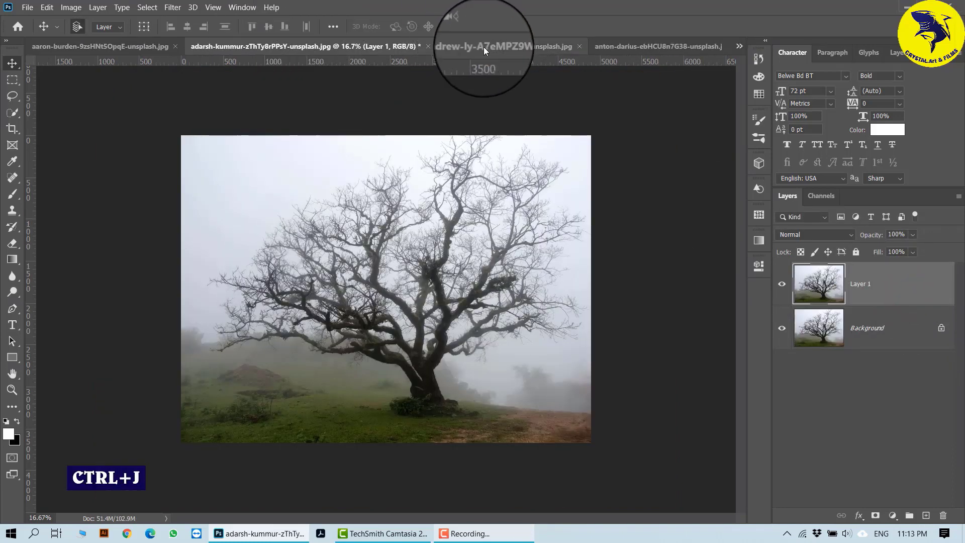
click(483, 46)
click(895, 300)
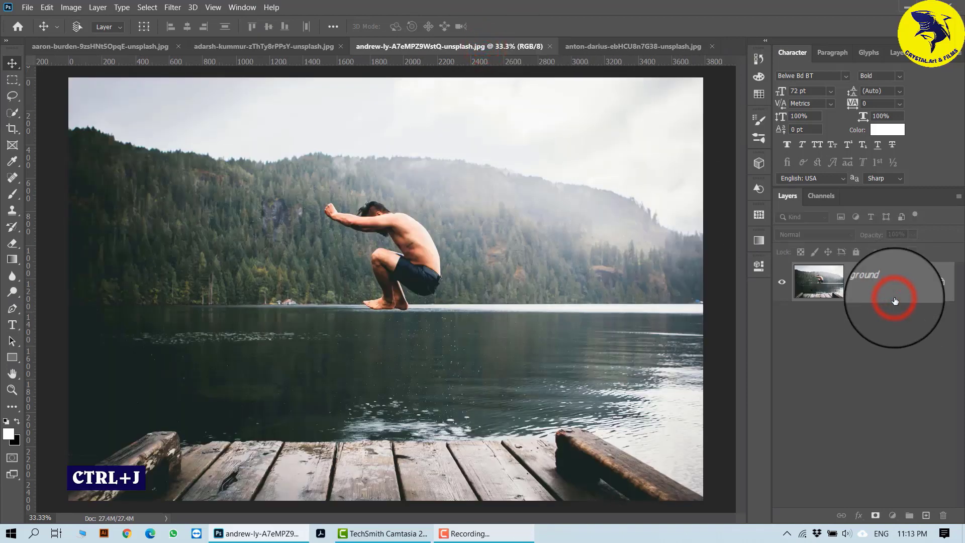
key(ctrl+j)
click(670, 47)
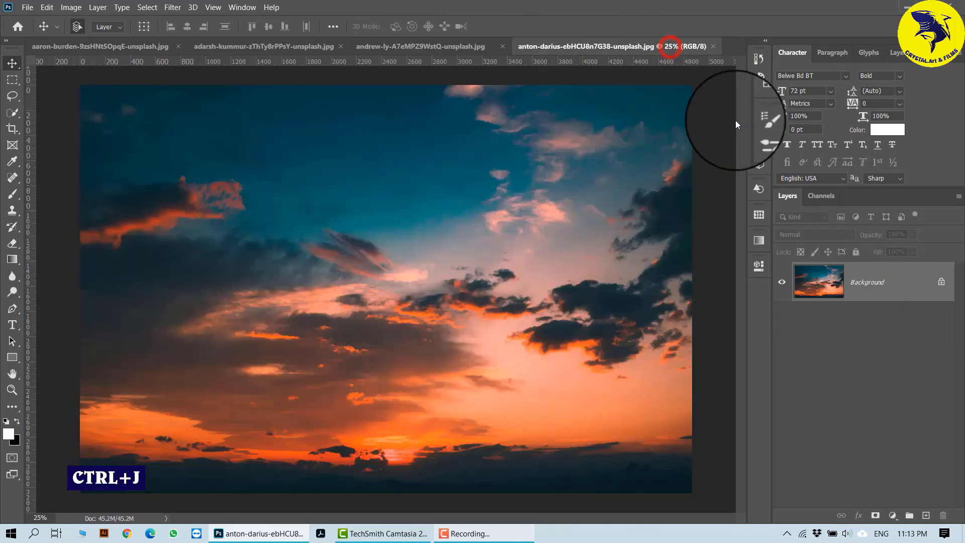
click(872, 281)
key(ctrl+j)
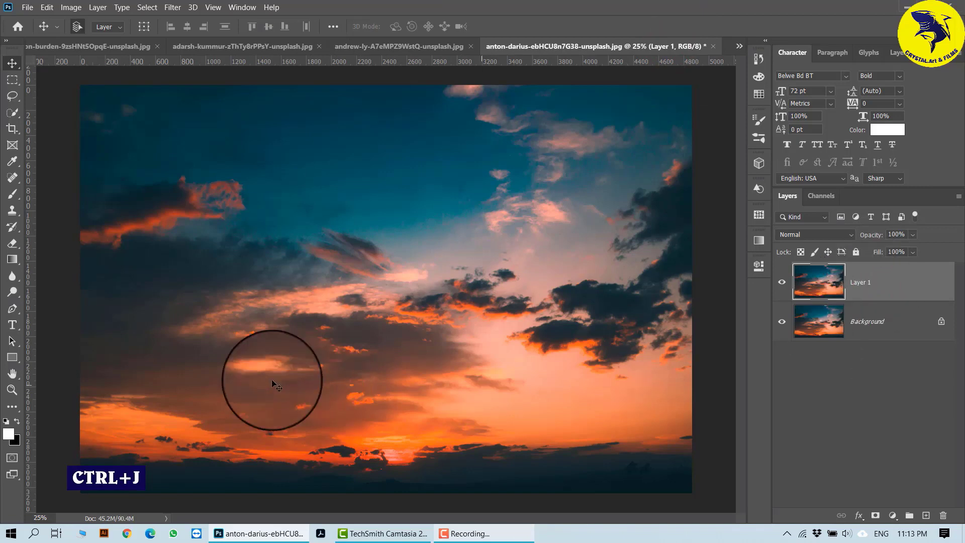
click(351, 247)
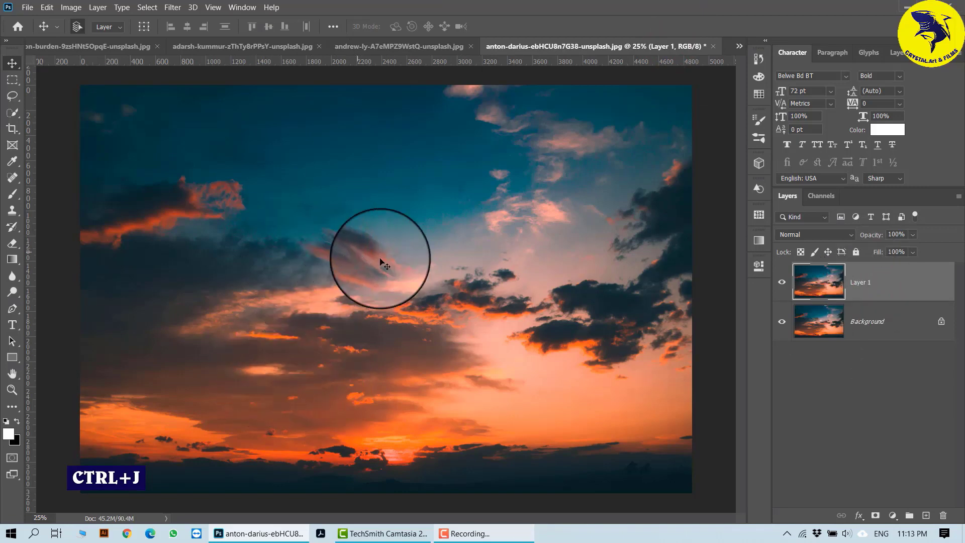
click(77, 49)
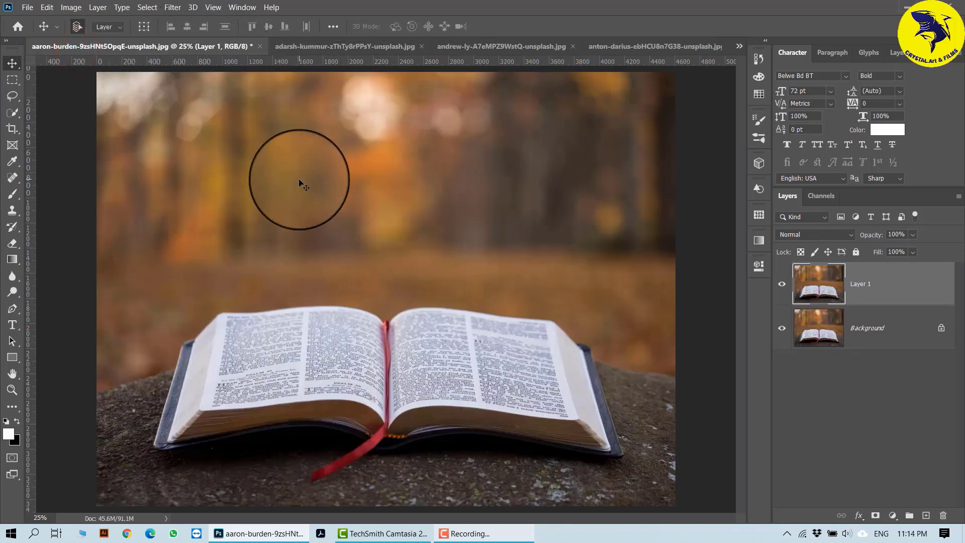
click(21, 9)
click(39, 33)
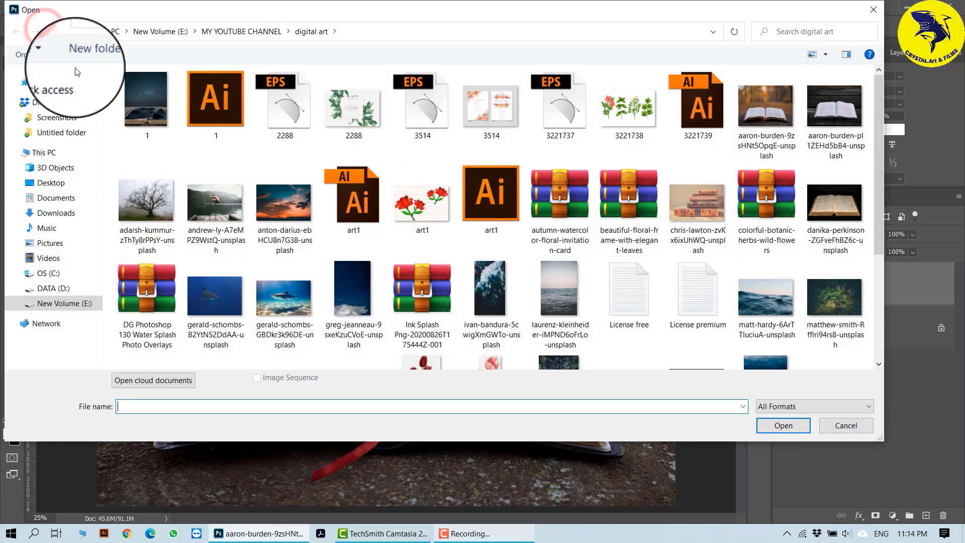
click(836, 426)
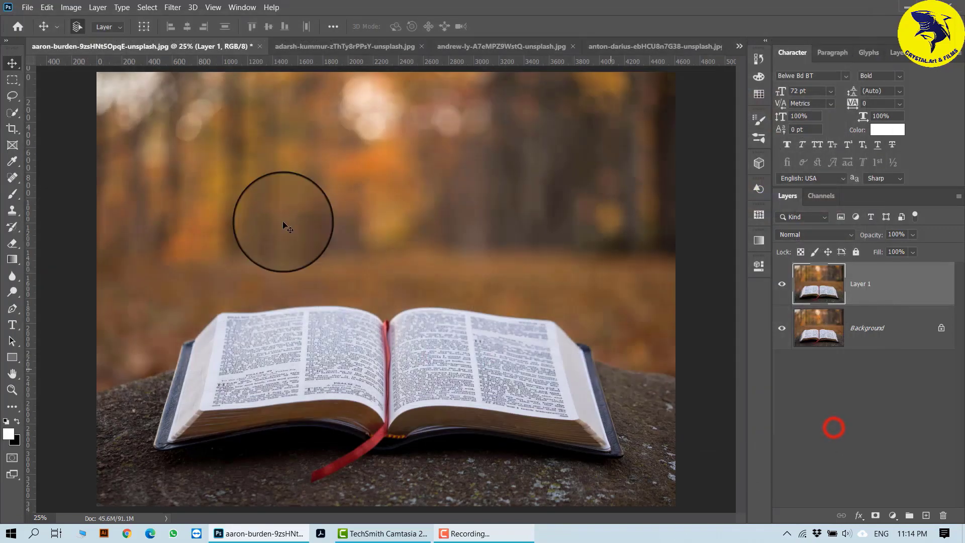
click(346, 46)
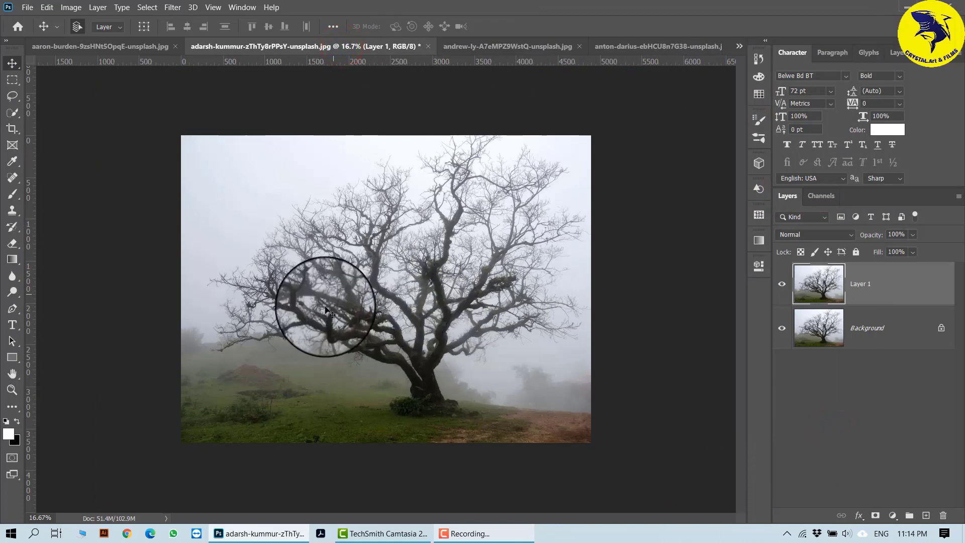
click(530, 46)
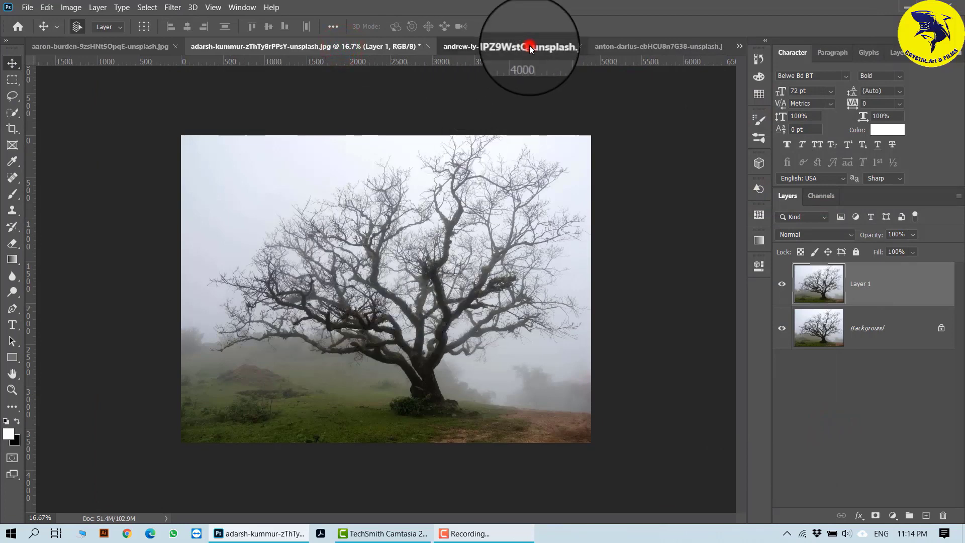
click(649, 44)
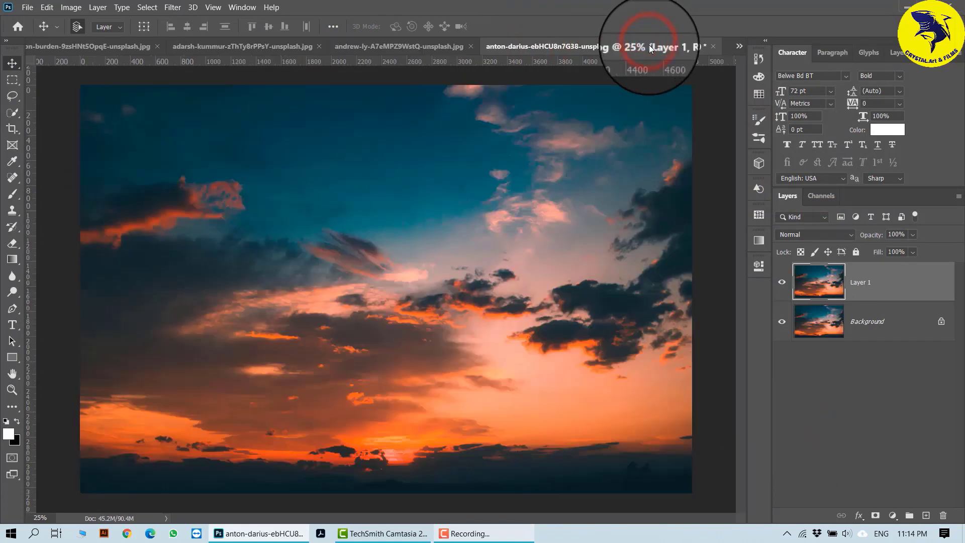
- In the book photo, hide the Background layer and duplicate Layer 1
click(84, 47)
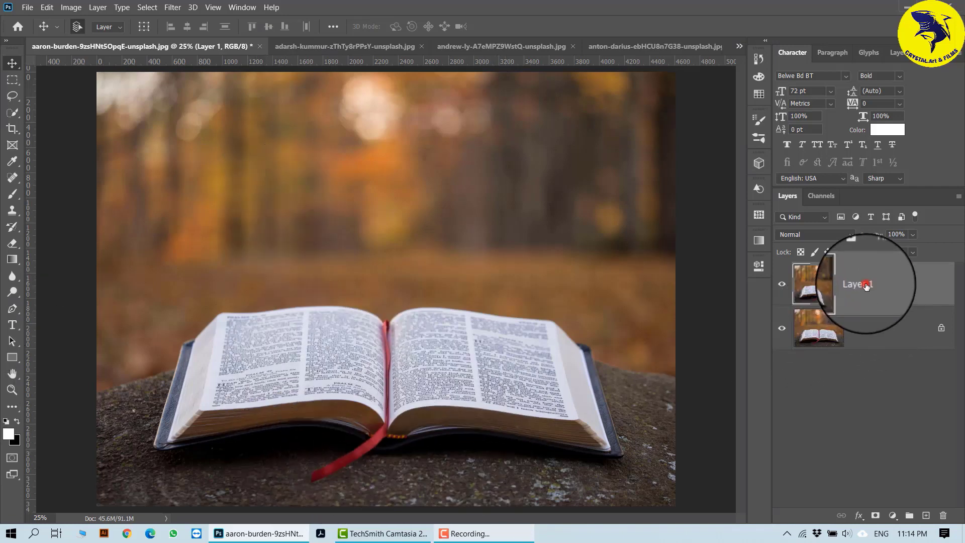
click(781, 328)
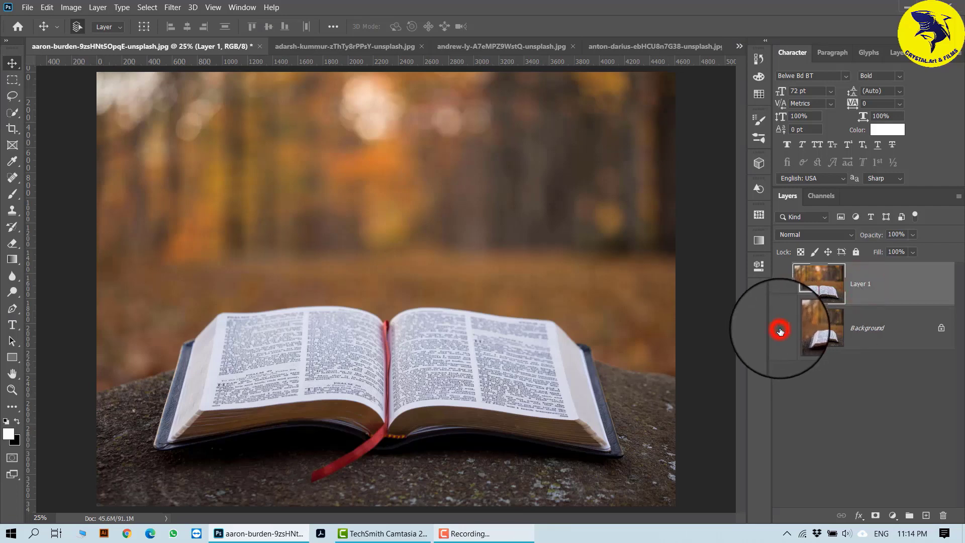
click(897, 285)
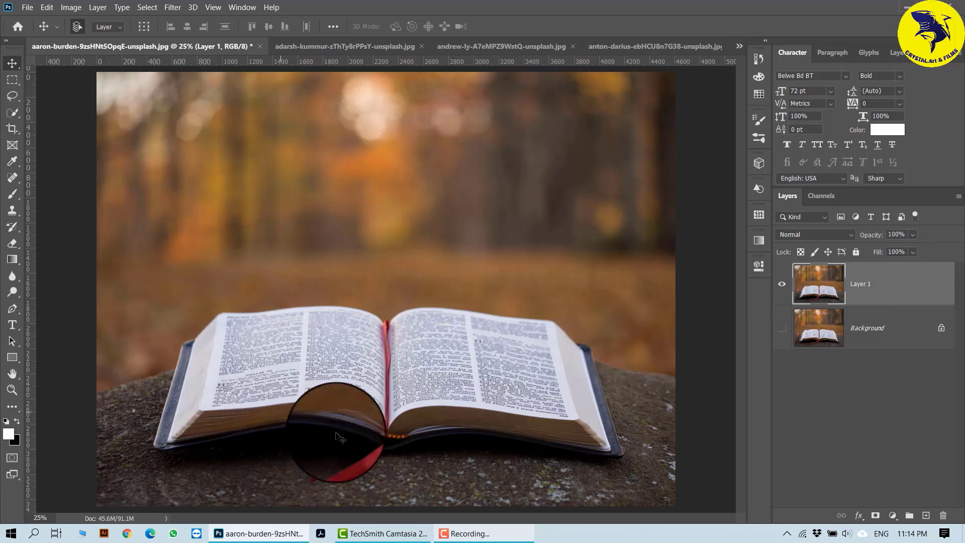
click(890, 287)
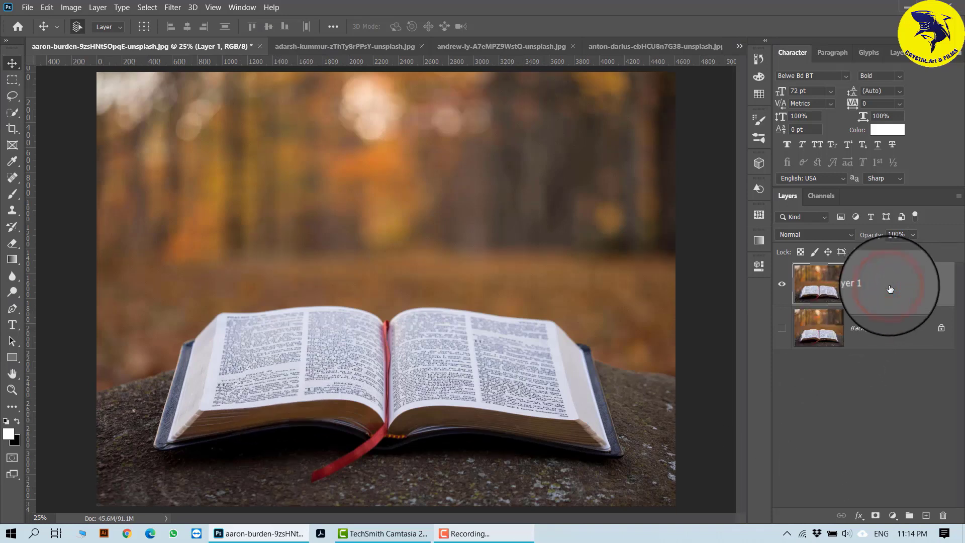
key(ctrl+j)
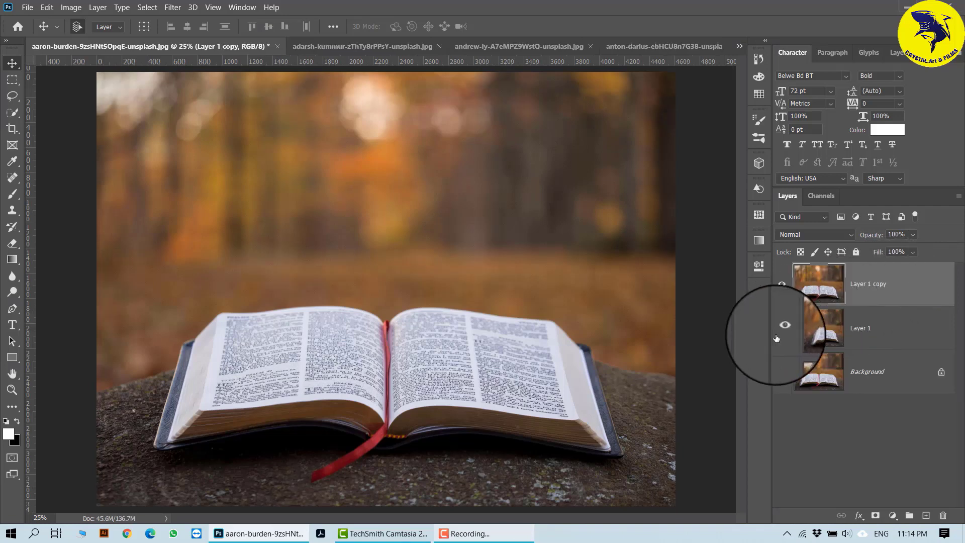
- Rename Layer 1 in the book photo to smart object and hide that layer
click(867, 336)
click(873, 282)
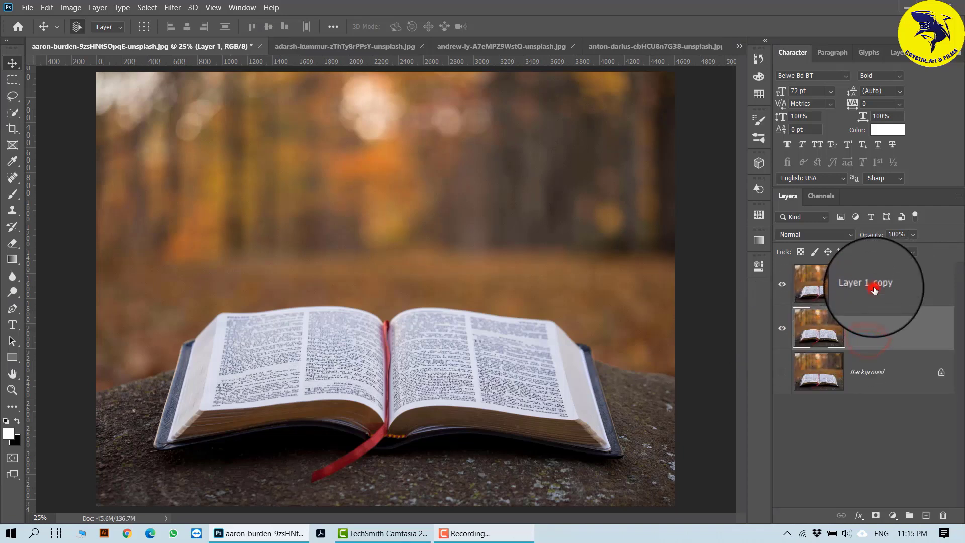
double_click(861, 330)
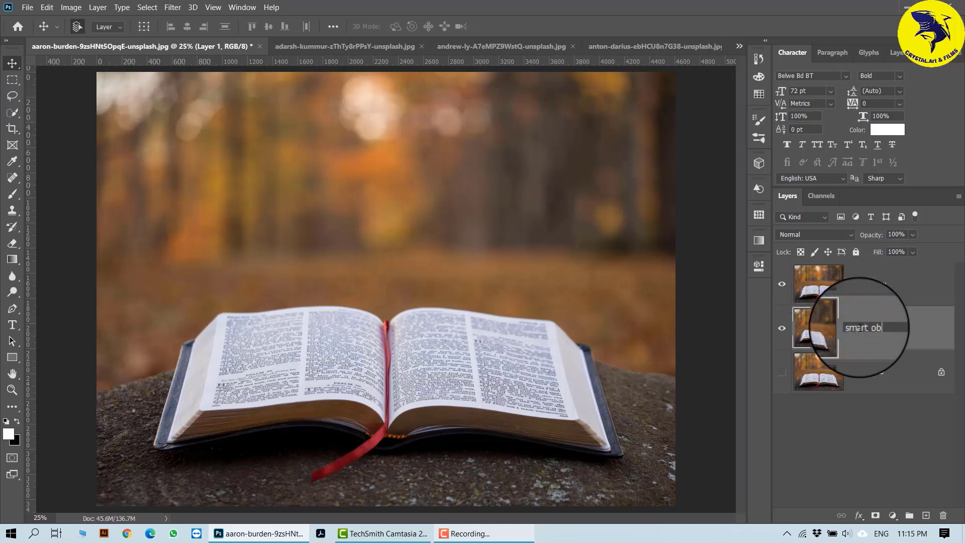
key(Return)
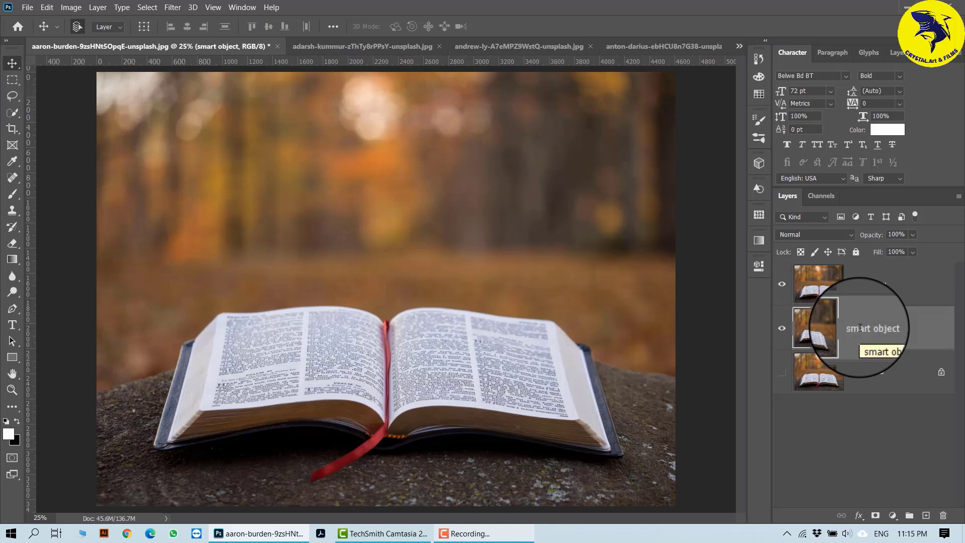
click(781, 327)
- Apply a Gaussian Blur with a radius of 11.1 pixels to Layer 1 copy in the book photo, comparing it with the unblurred preview
click(914, 290)
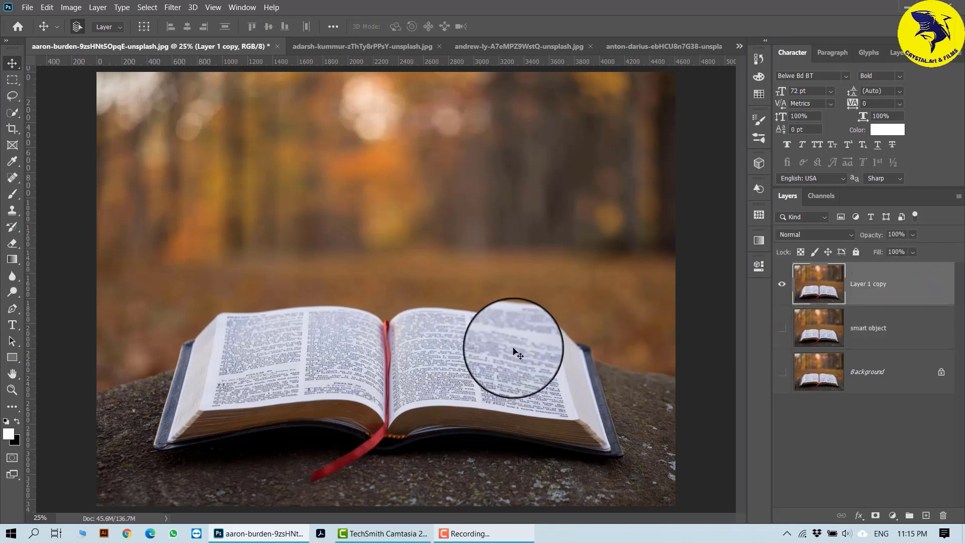
click(171, 7)
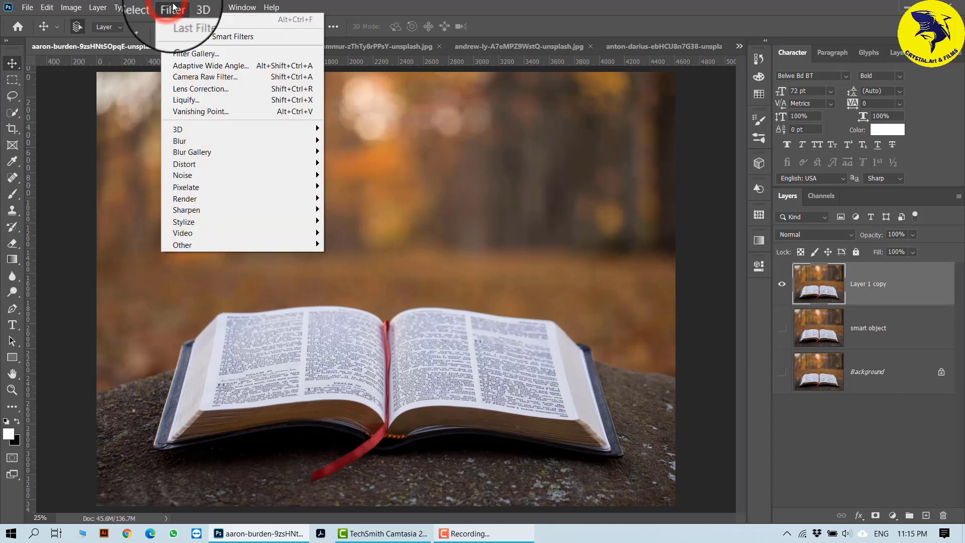
mouse_move(270, 145)
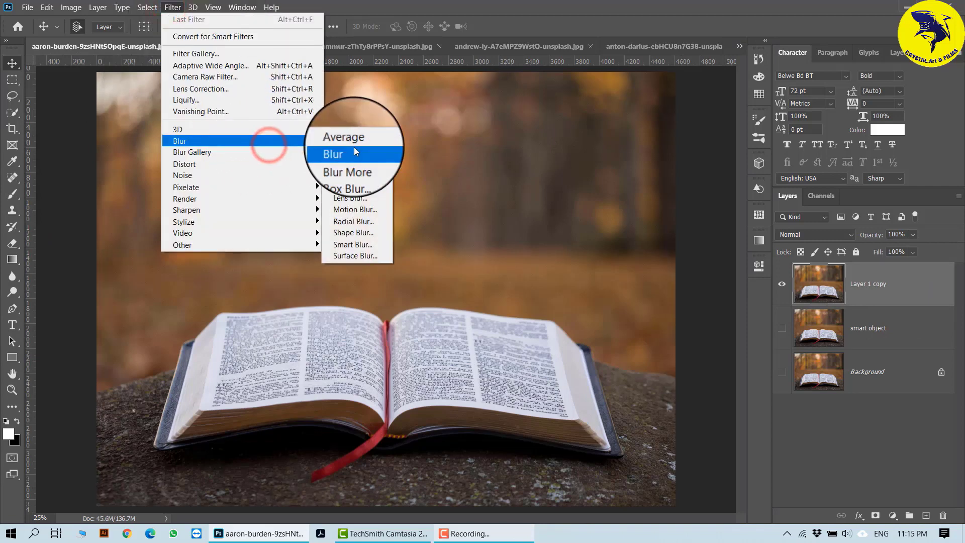
click(372, 191)
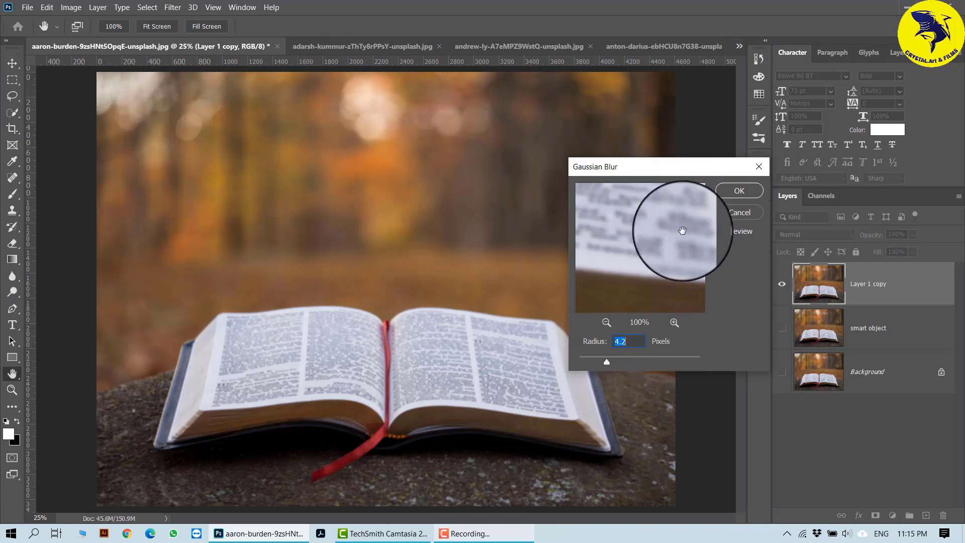
mouse_move(639, 161)
mouse_down()
mouse_move(520, 163)
mouse_move(565, 107)
mouse_move(540, 100)
mouse_move(570, 101)
mouse_up()
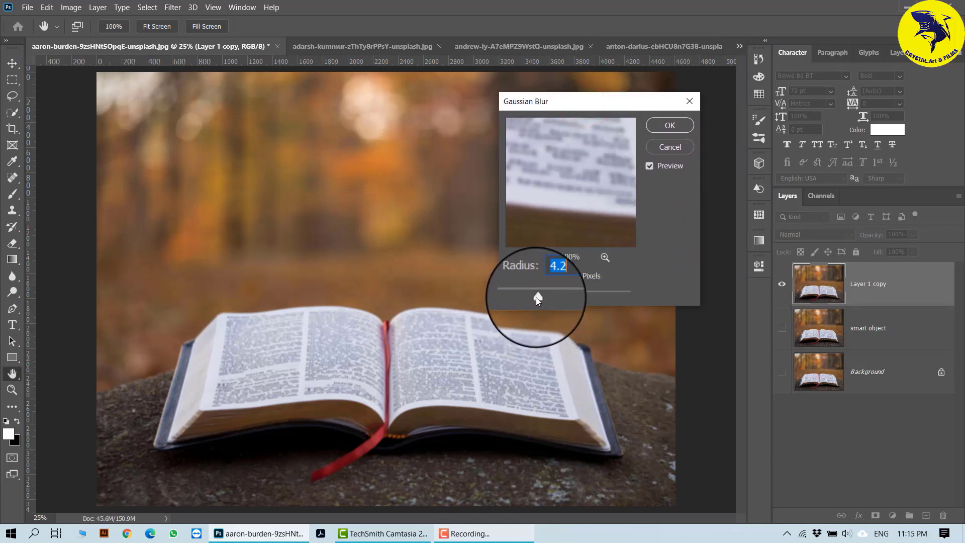
drag(535, 297, 637, 295)
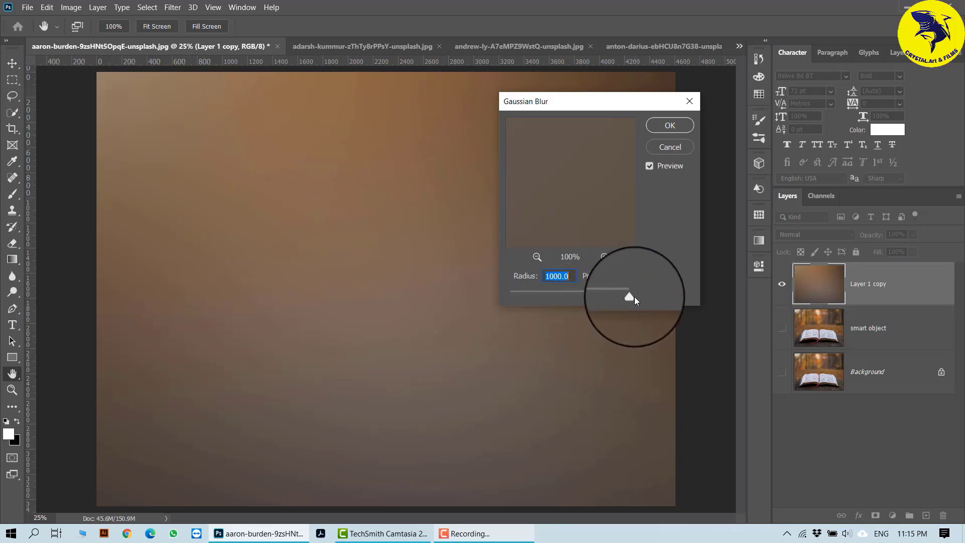
drag(634, 296, 560, 291)
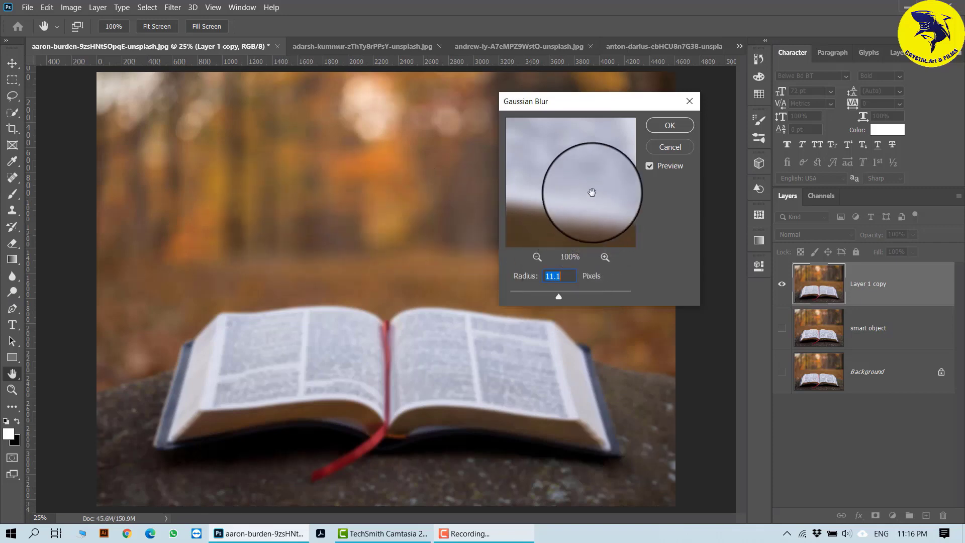
click(650, 166)
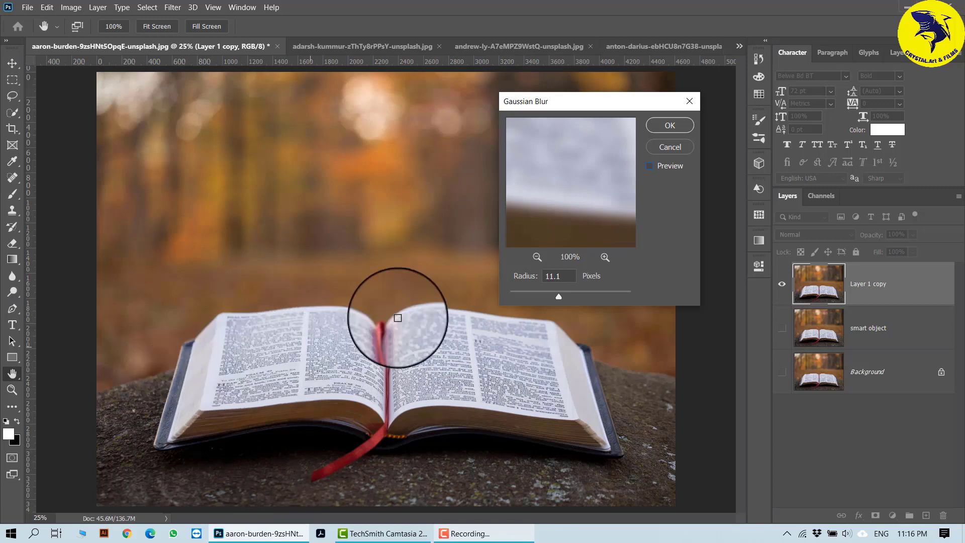
click(650, 166)
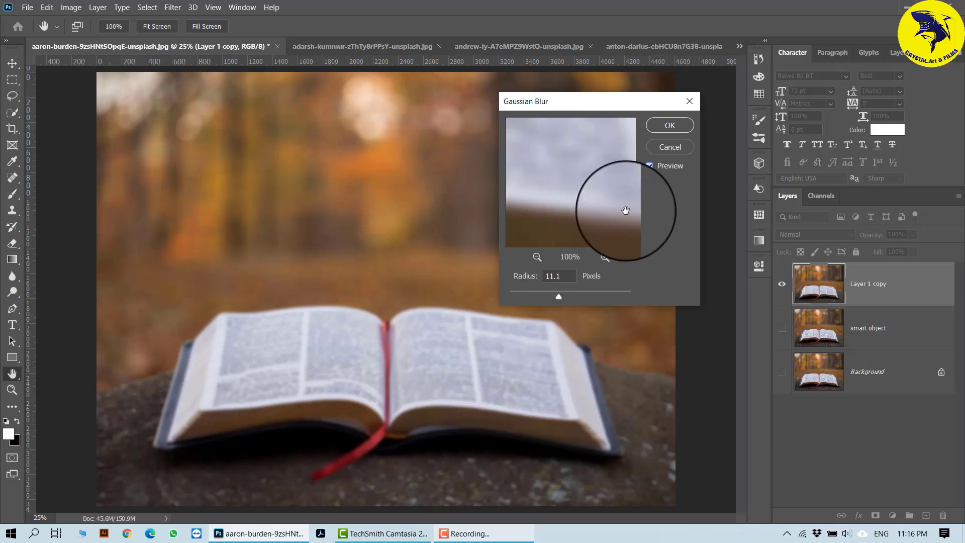
click(673, 130)
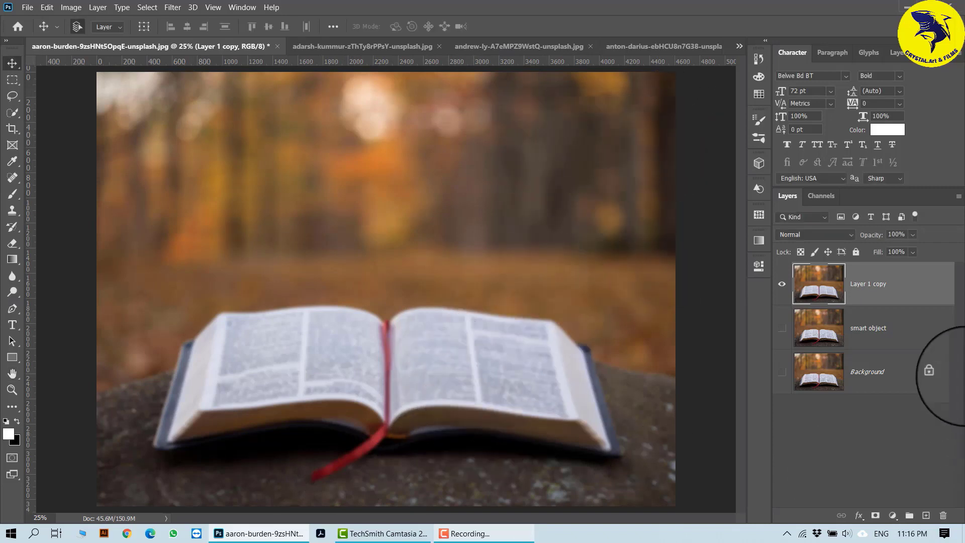
- Check the Gaussian Blur entry in the book photo's edit history
click(874, 291)
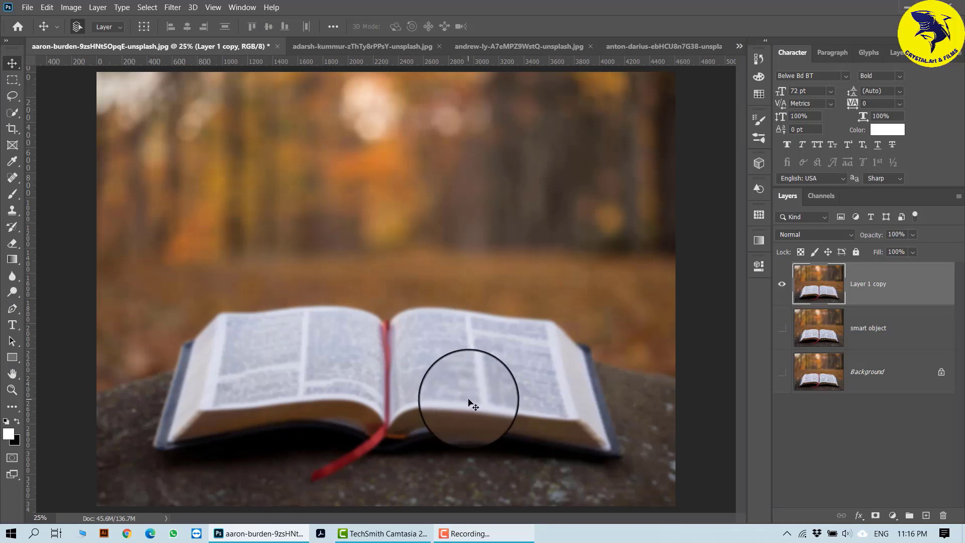
click(239, 6)
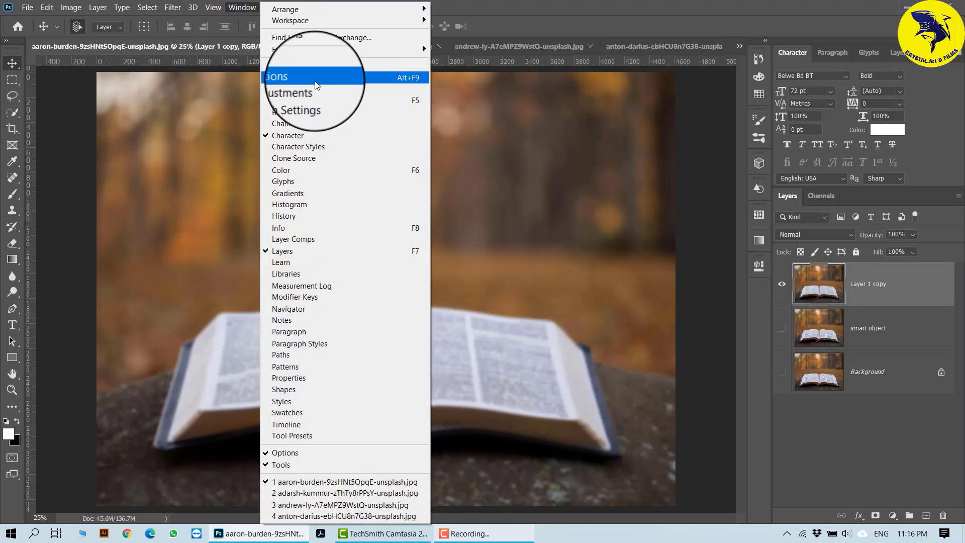
click(310, 216)
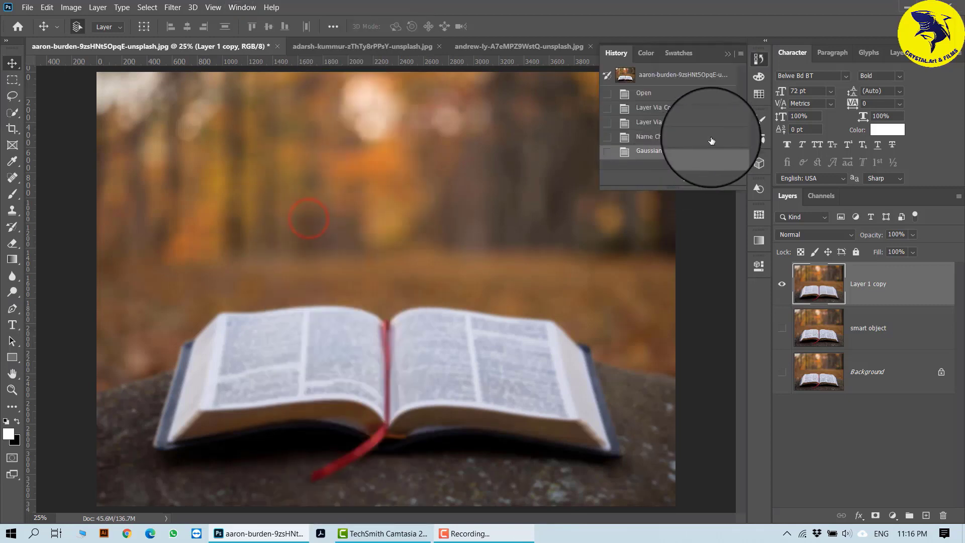
click(669, 151)
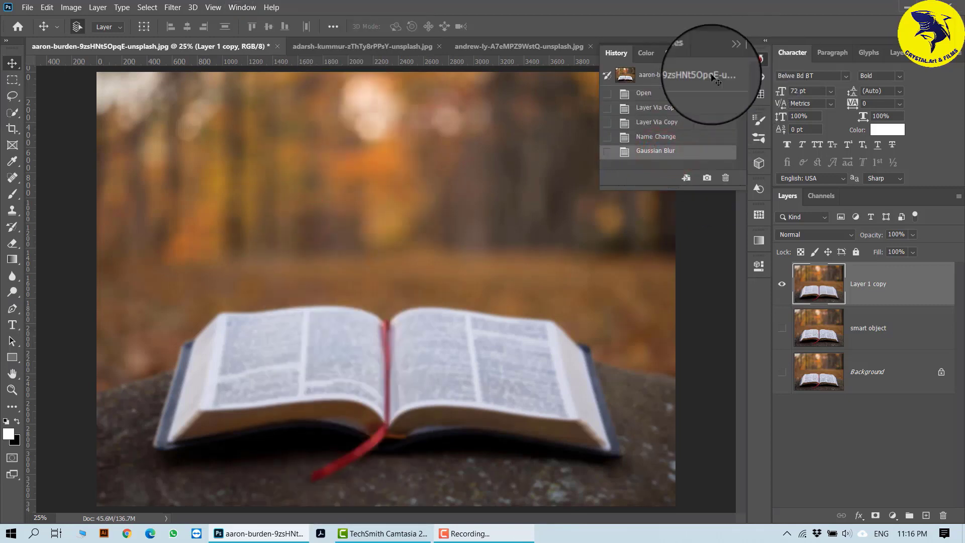
click(759, 58)
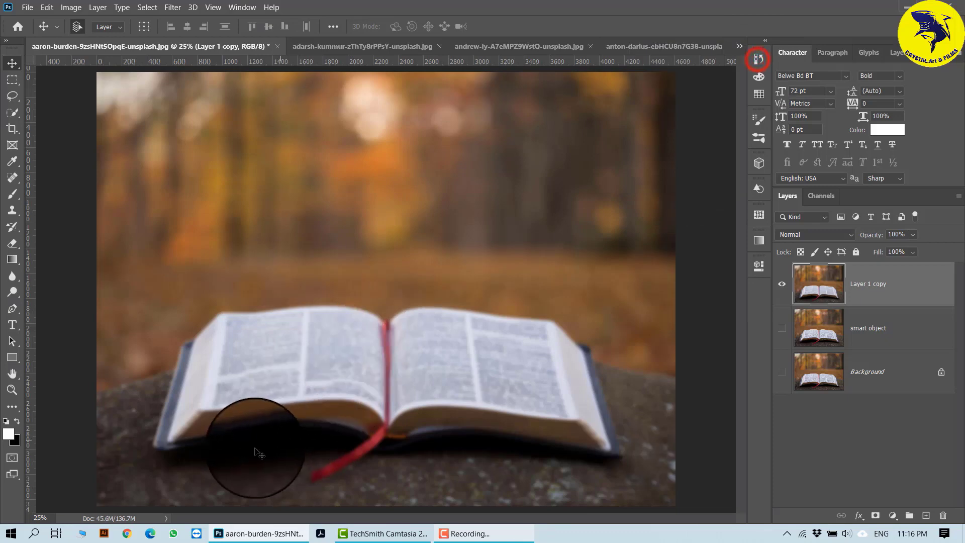
click(819, 336)
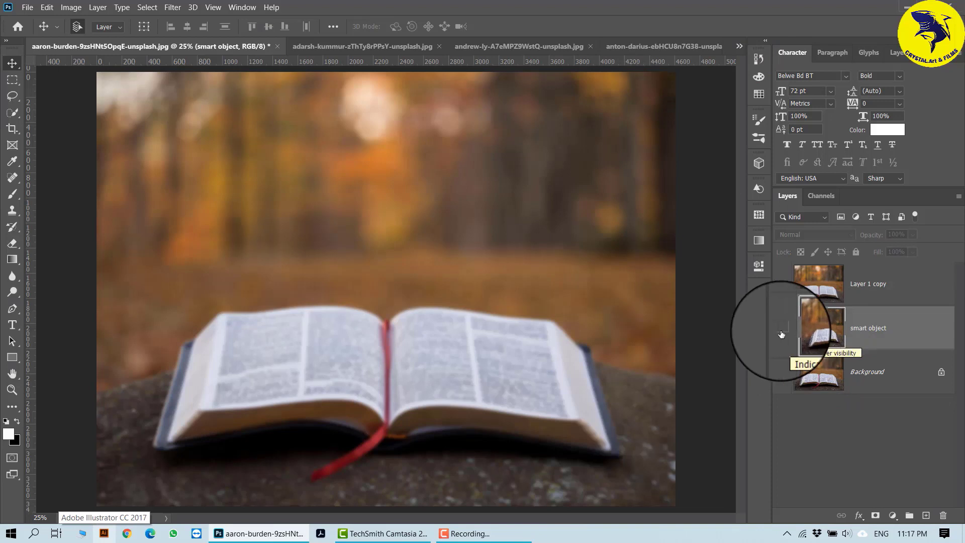
alt+click(782, 328)
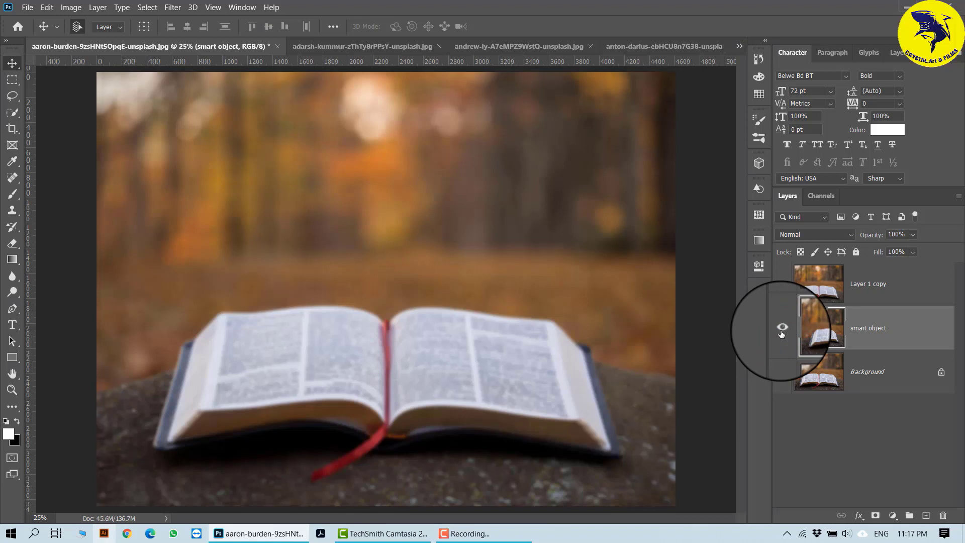
alt+click(782, 329)
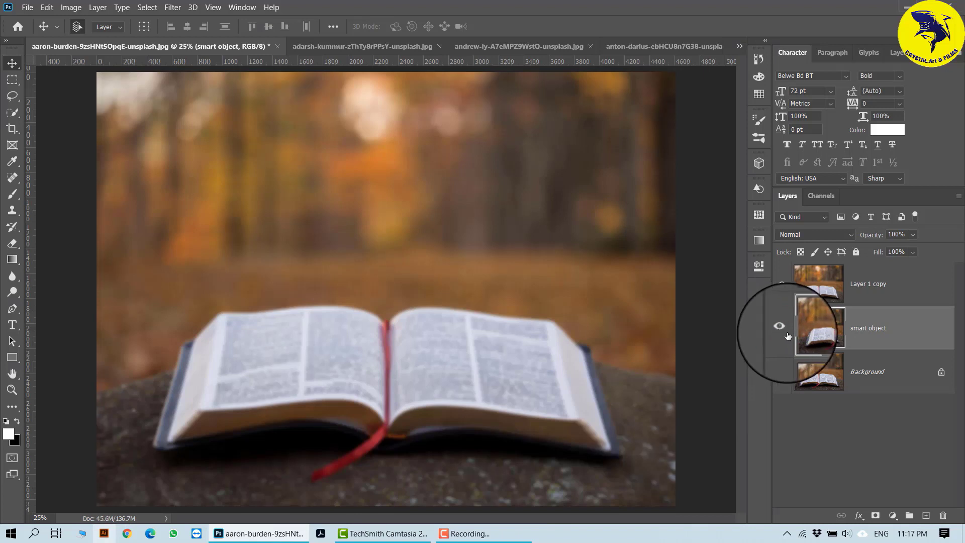
click(857, 289)
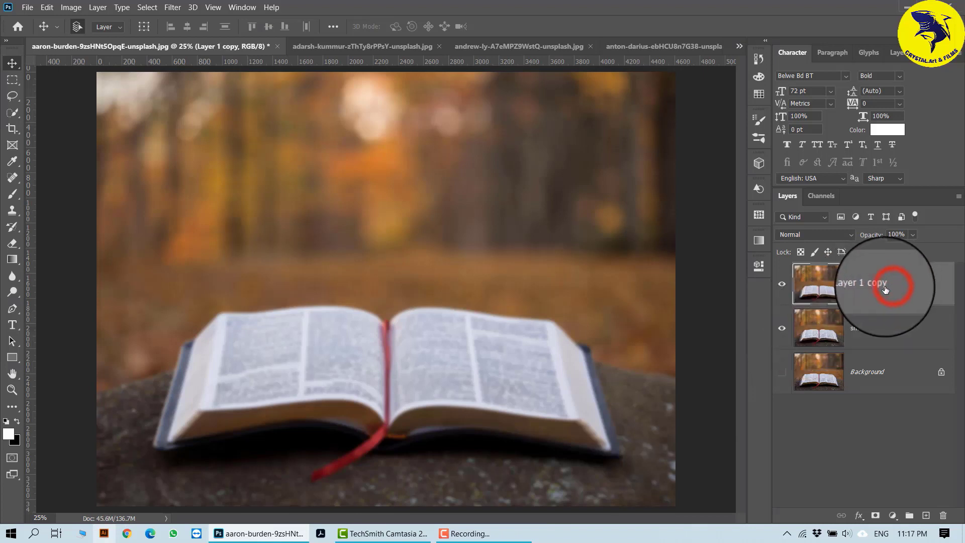
click(782, 332)
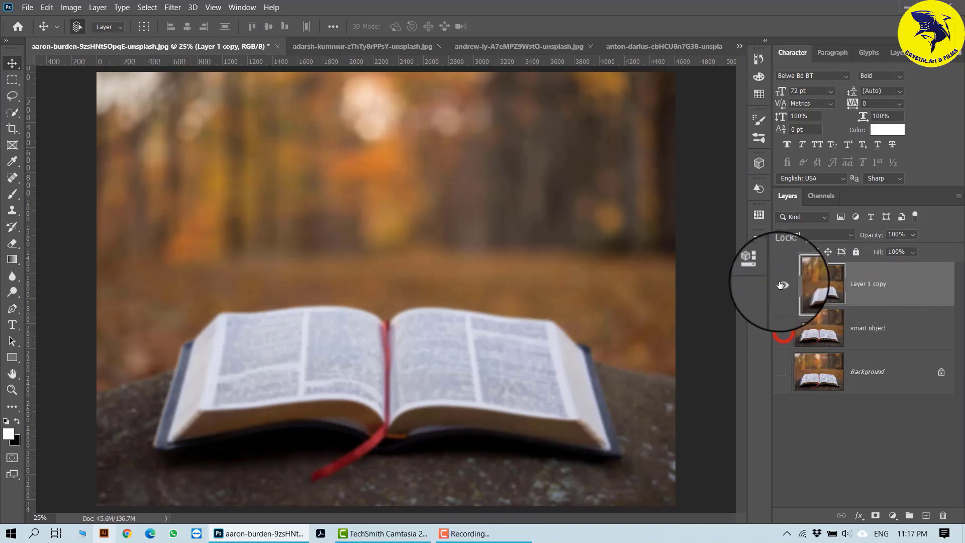
click(780, 285)
click(780, 285)
click(899, 290)
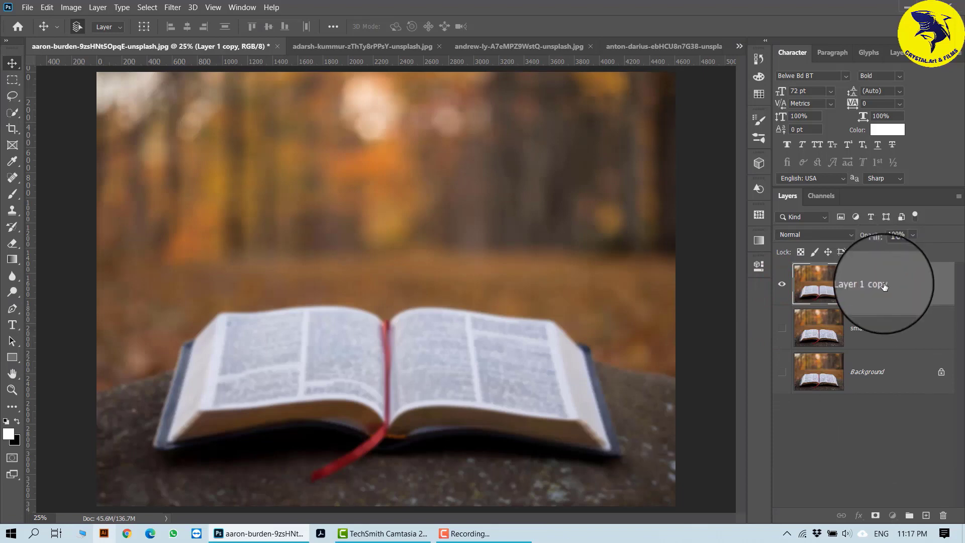
- Move Layer 1 copy below the smart object layer, hide it and make the smart object layer visible
drag(880, 284, 876, 351)
click(782, 331)
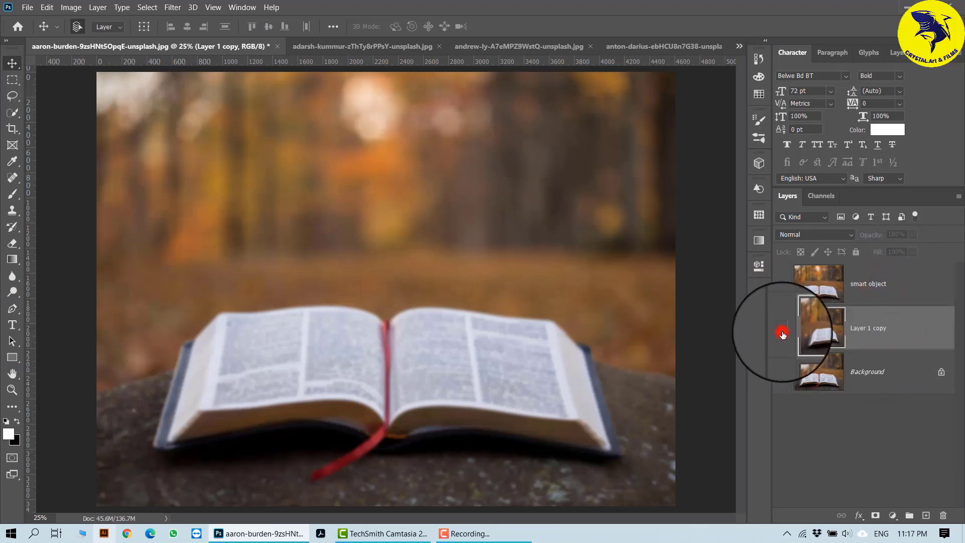
click(895, 289)
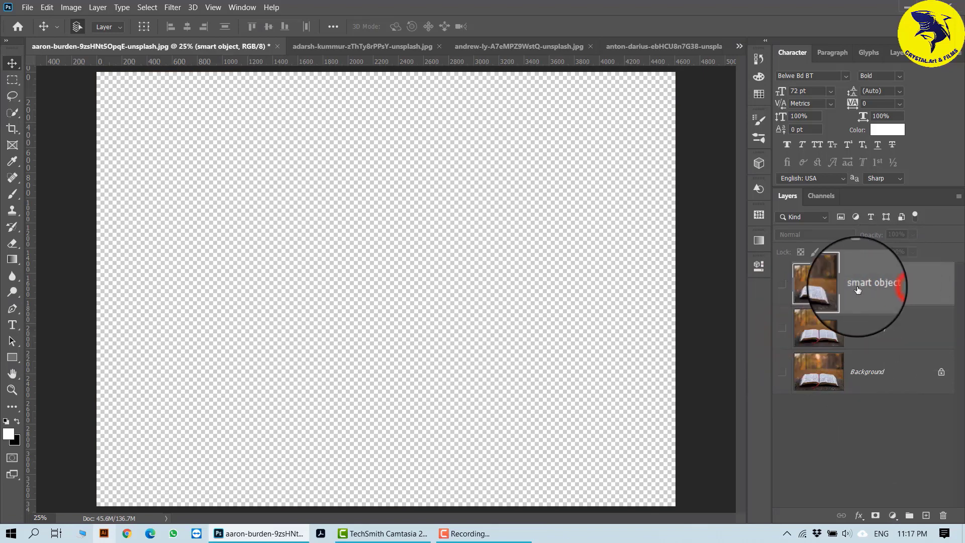
click(782, 286)
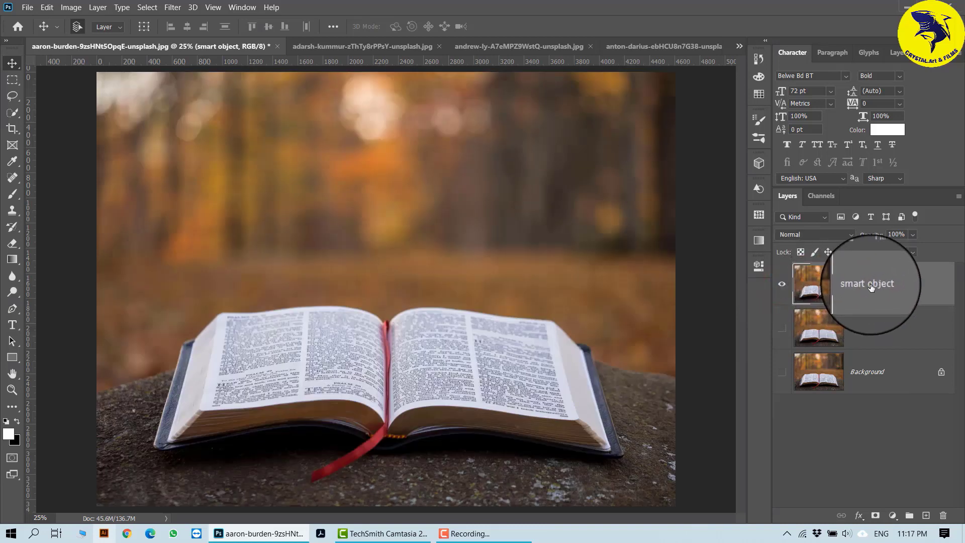
- Convert the layer named smart object to a Smart Object
right_click(810, 284)
right_click(919, 288)
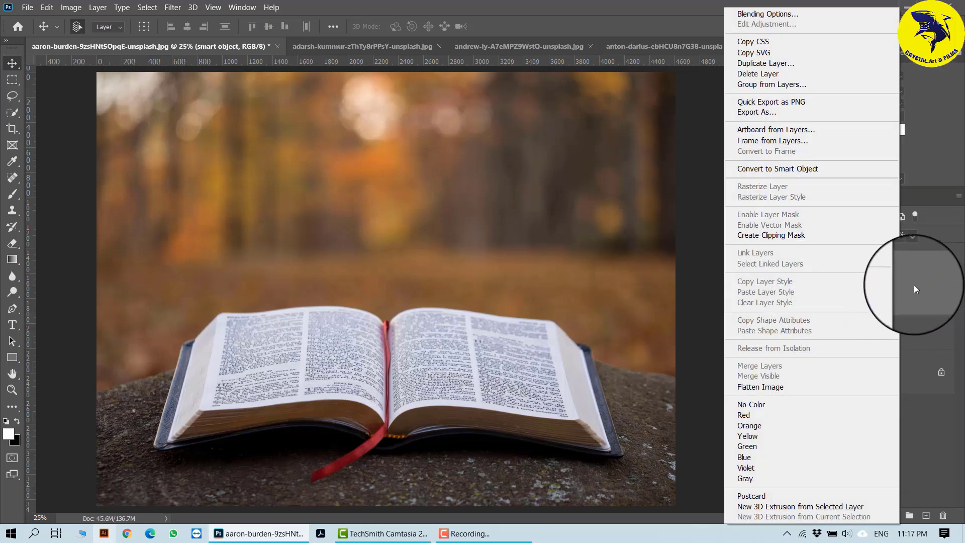
click(815, 170)
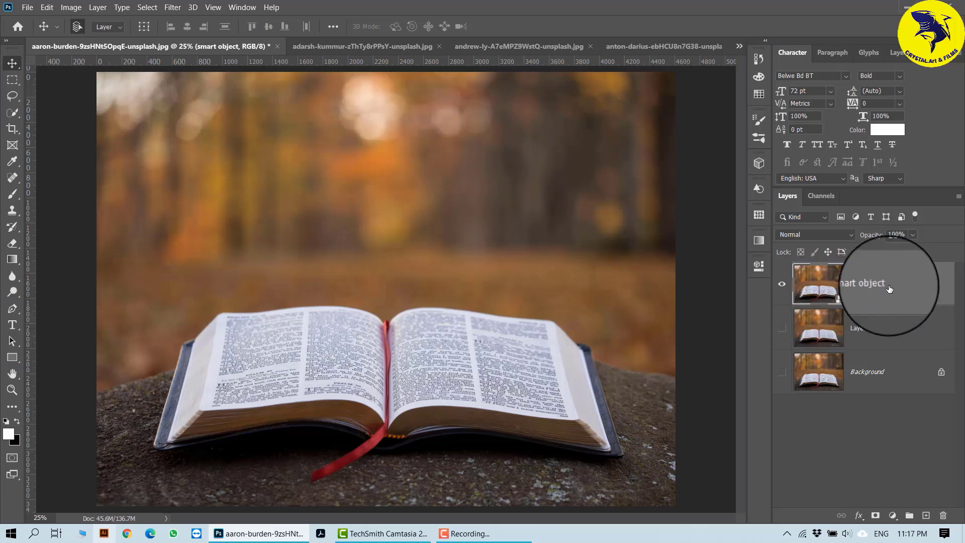
- Apply a Gaussian Blur to the smart object layer with a stronger radius than the one used on Layer 1 copy
click(172, 8)
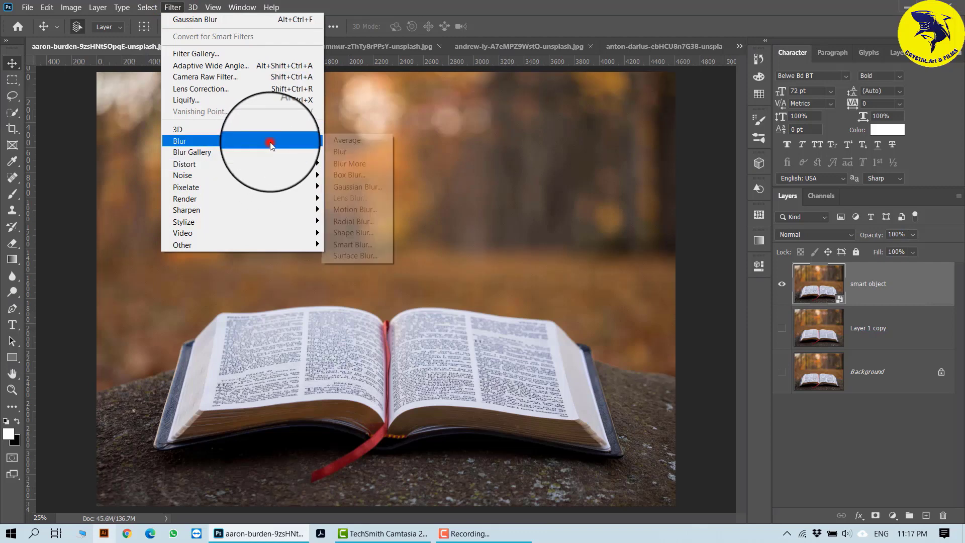
mouse_move(263, 141)
click(360, 183)
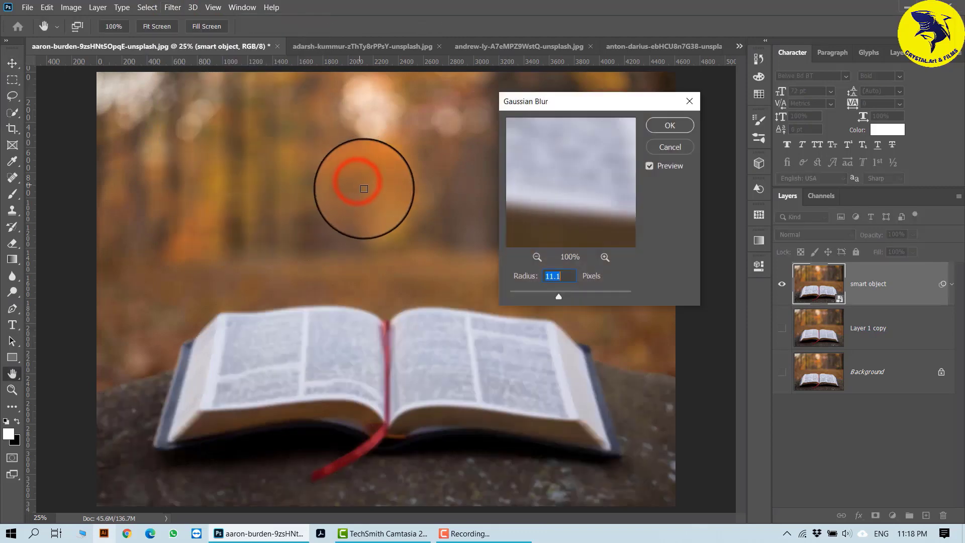
drag(556, 296, 581, 297)
click(668, 120)
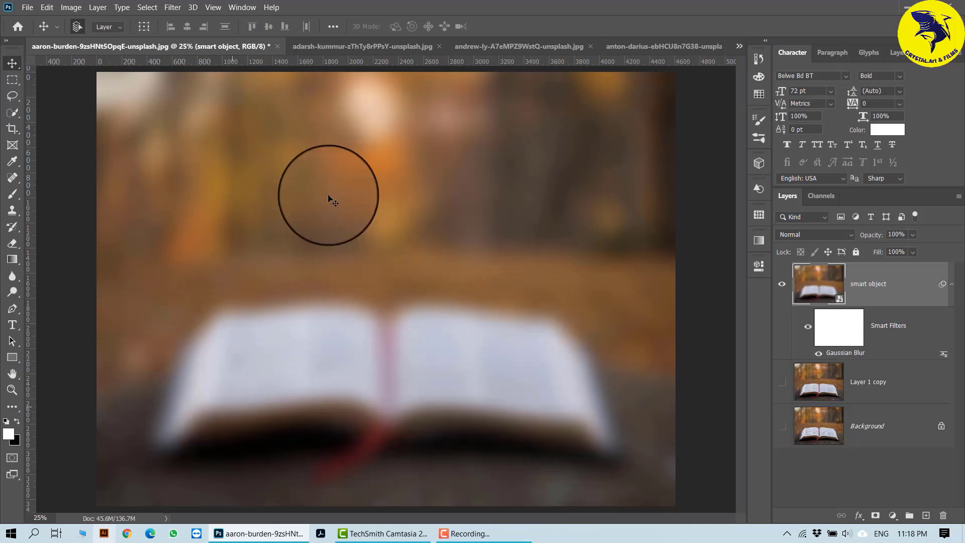
- Edit the smart object layer's Gaussian Blur smart filter and set its radius to 3.8 pixels
double_click(855, 357)
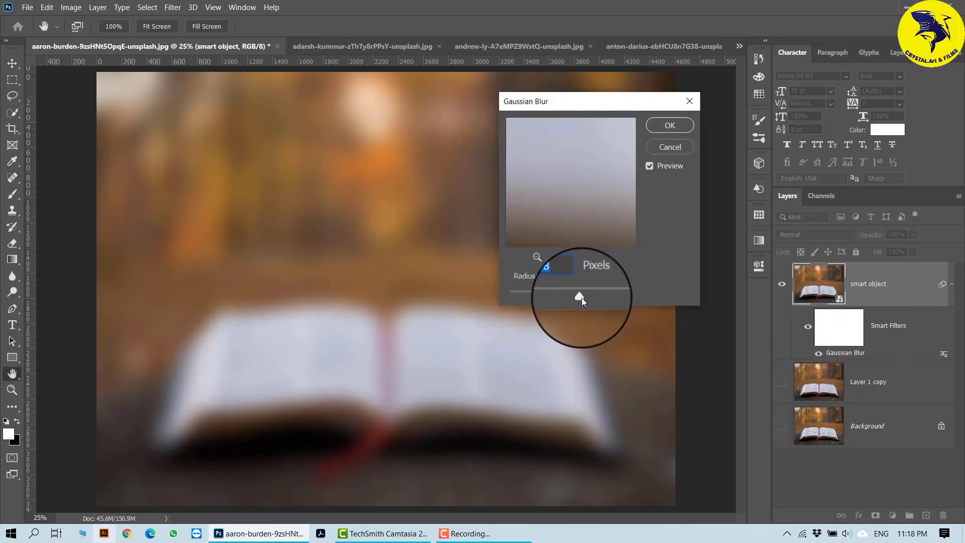
drag(581, 297, 534, 297)
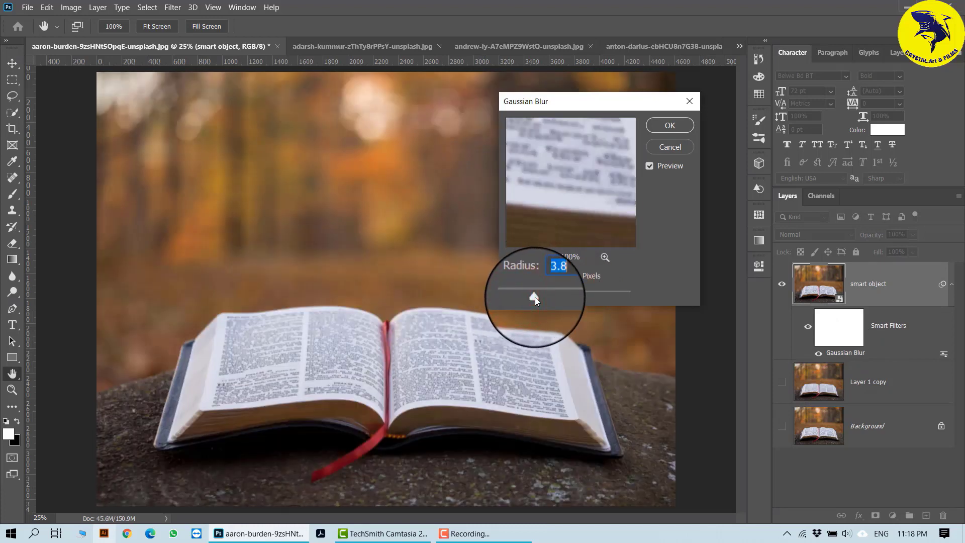
click(671, 126)
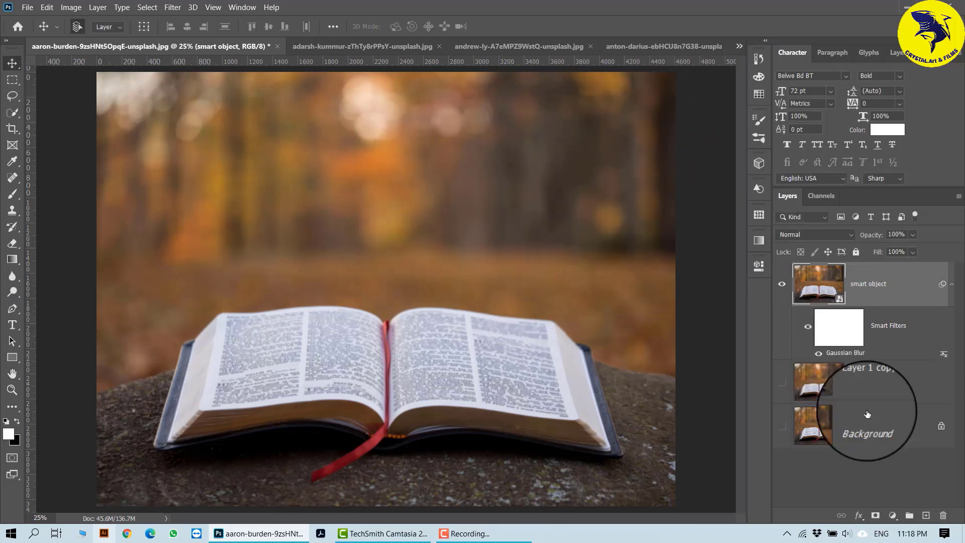
- Inspect the blending mode and opacity options of the Gaussian Blur smart filter and close them without changes
double_click(944, 356)
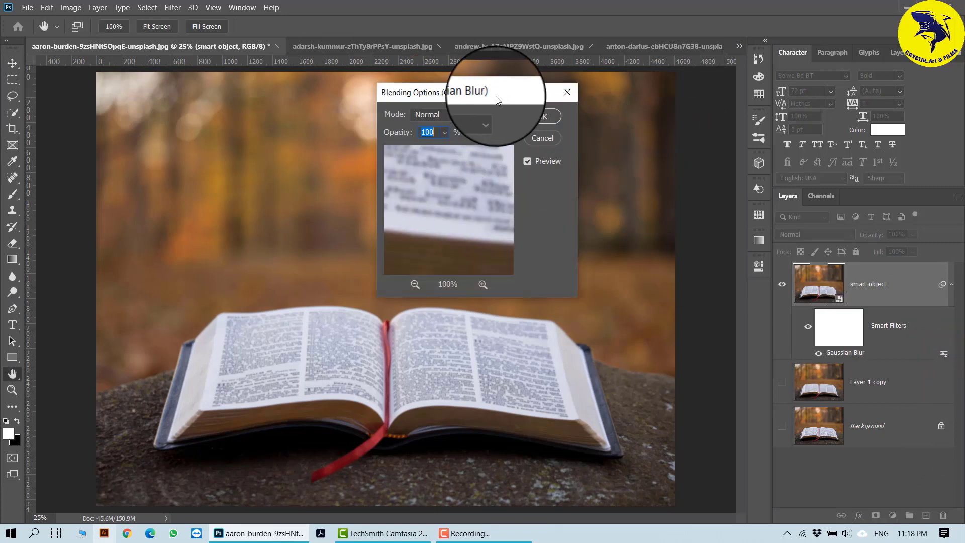
drag(505, 95, 632, 115)
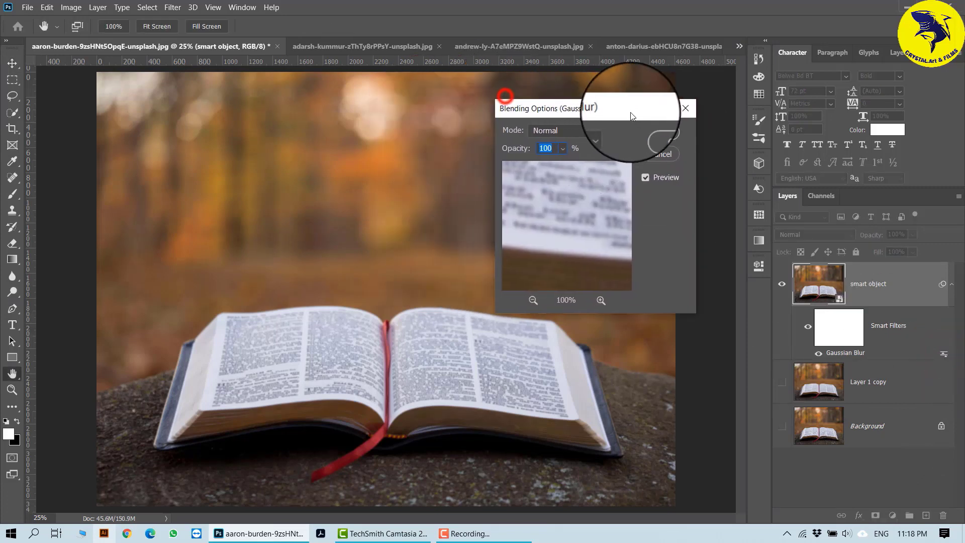
click(697, 108)
click(848, 354)
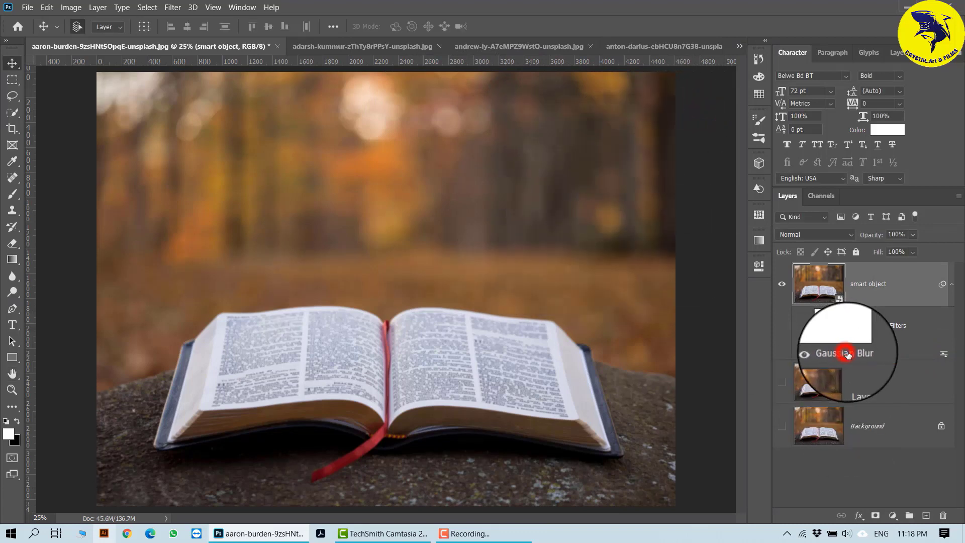
- Edit the smart object layer's Gaussian Blur smart filter and set its radius to 48.4 pixels
double_click(848, 354)
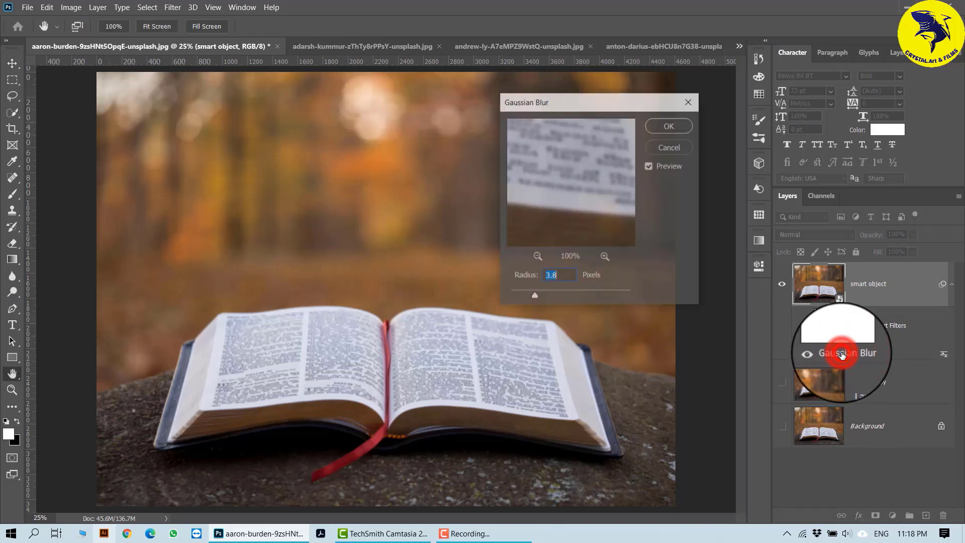
drag(520, 293, 563, 297)
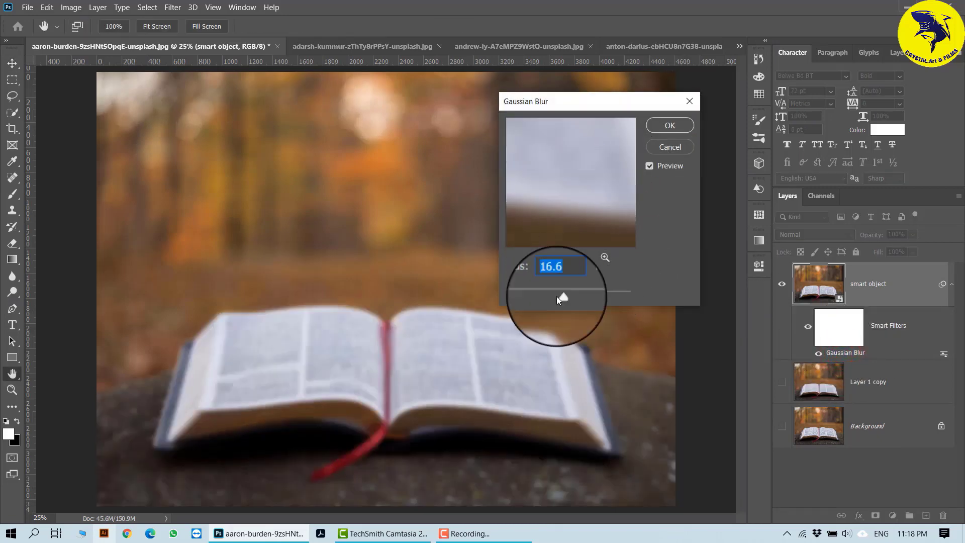
drag(563, 298, 576, 297)
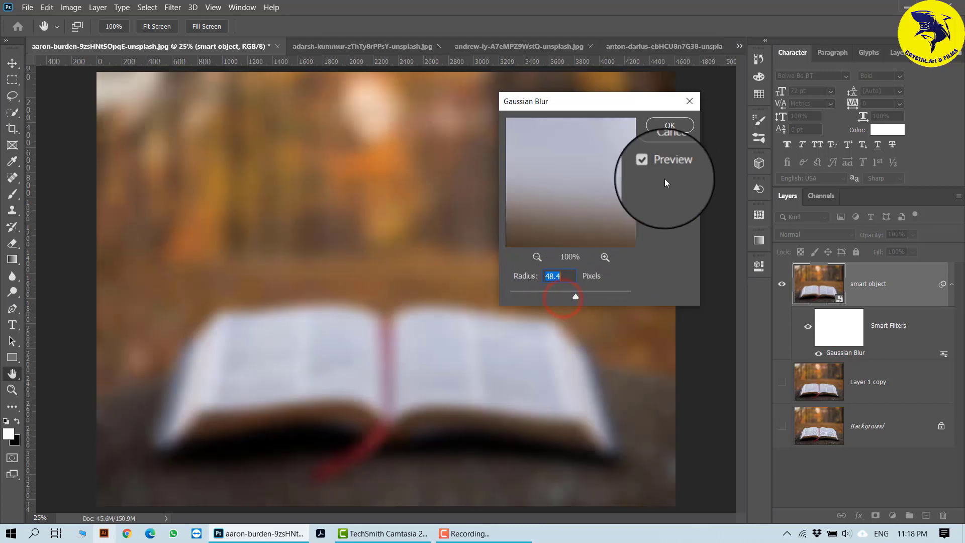
click(667, 123)
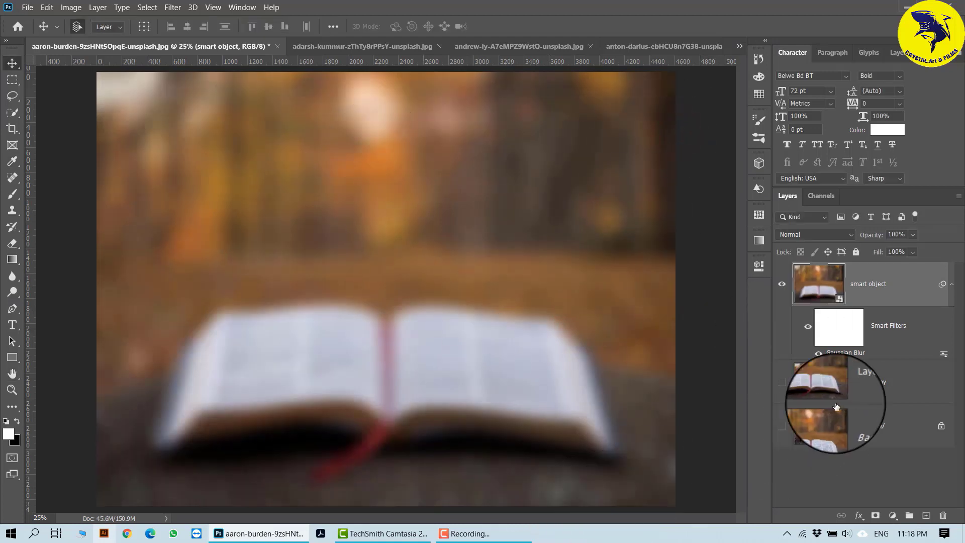
- Set the Gaussian Blur smart filter's blending mode to Multiply with 82% opacity, and collapse the layer's smart filter list
double_click(944, 357)
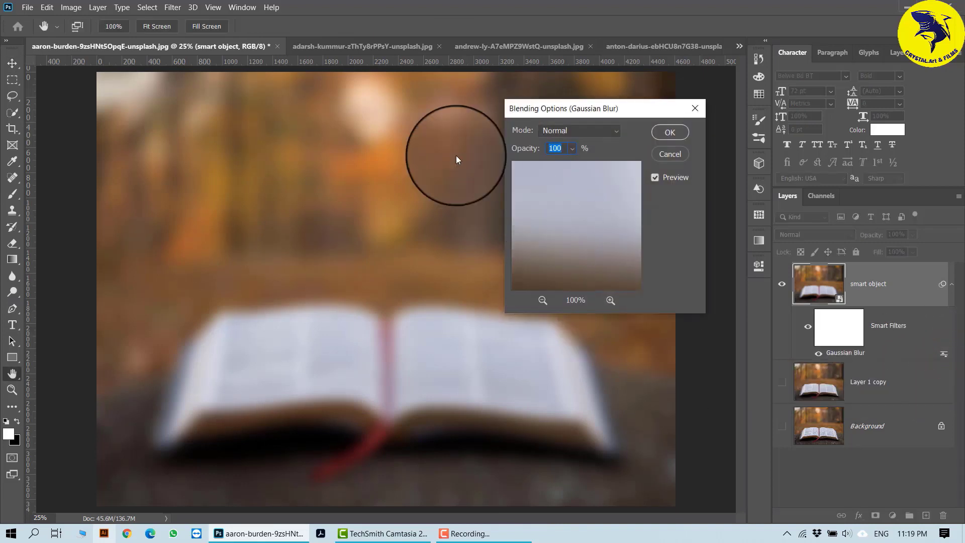
click(571, 149)
drag(583, 164, 551, 162)
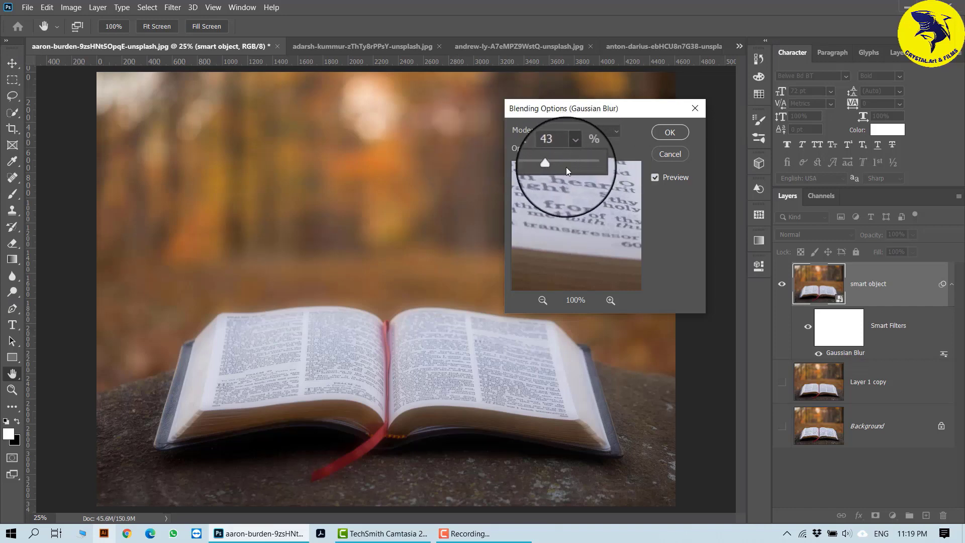
click(614, 131)
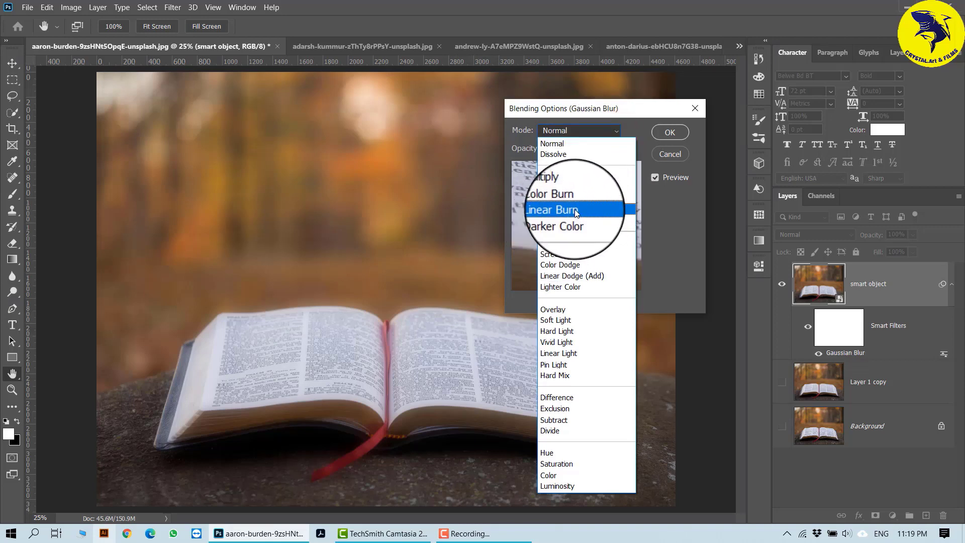
click(572, 190)
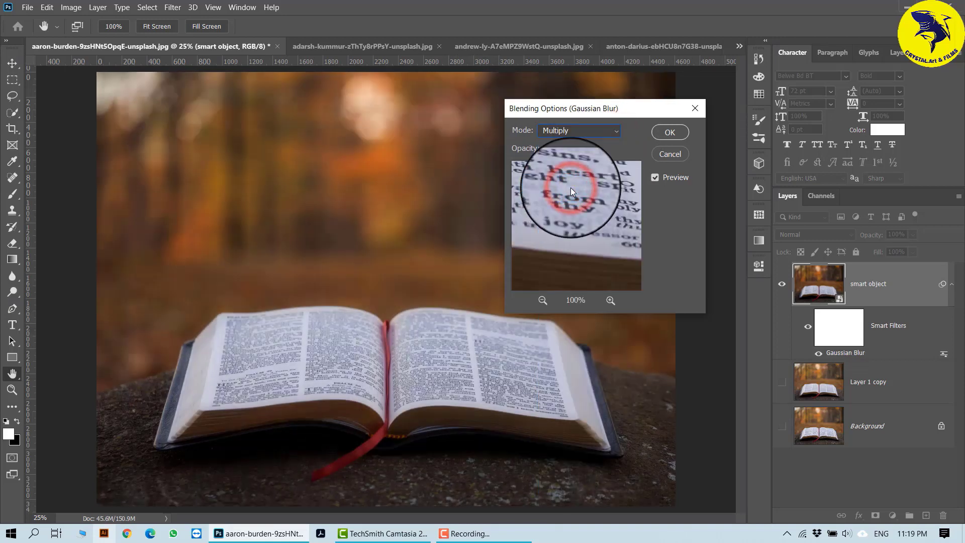
click(560, 151)
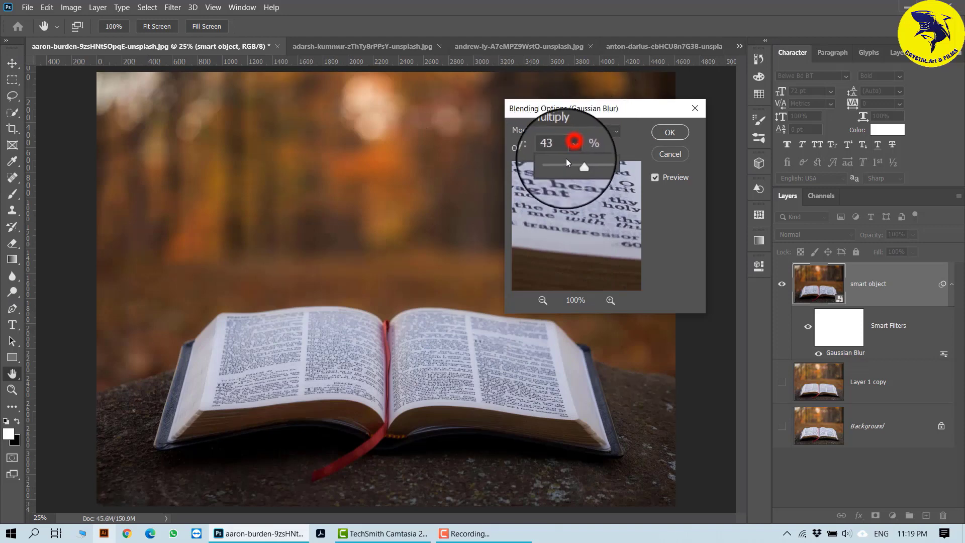
drag(578, 162, 601, 166)
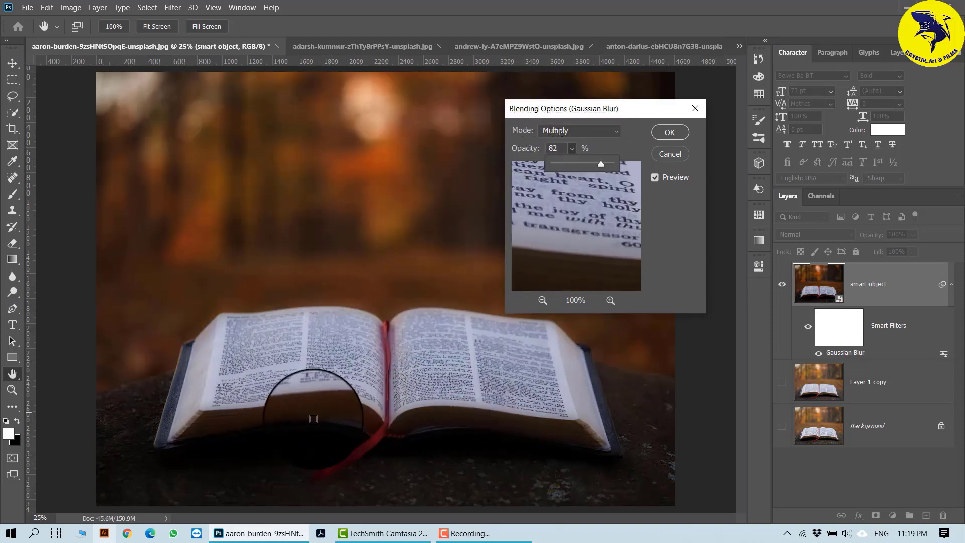
click(677, 132)
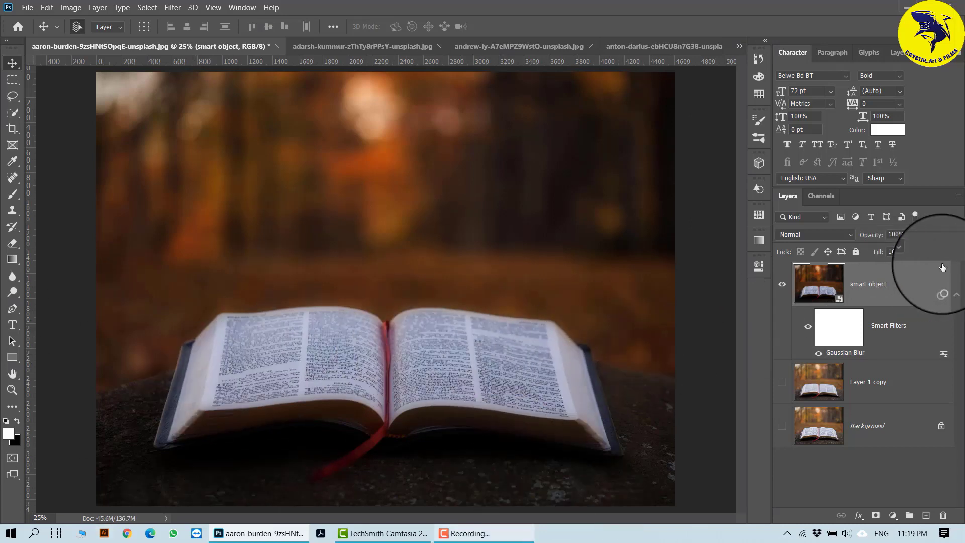
click(952, 285)
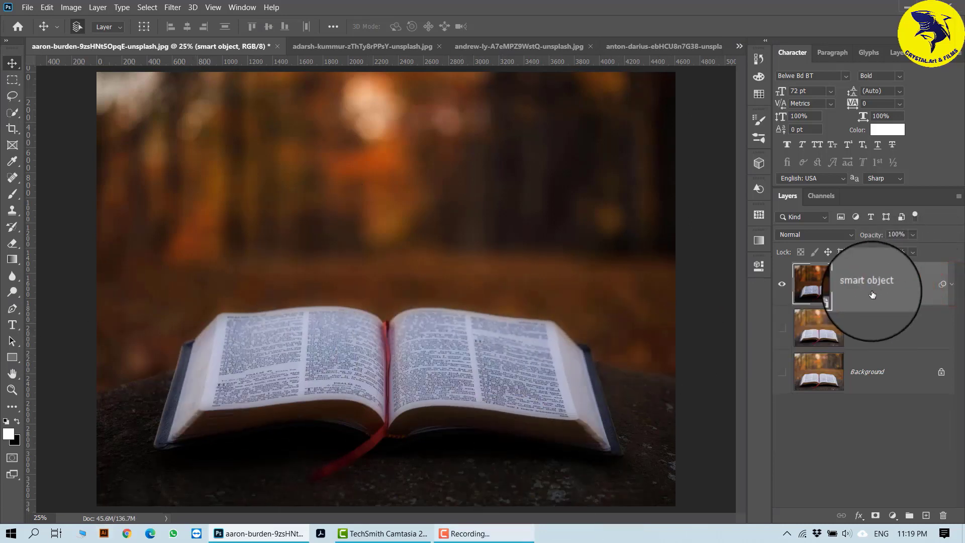
- Switch to the adarsh-kummur tree photo and examine its branch detail at magnifications up to 300%
click(382, 46)
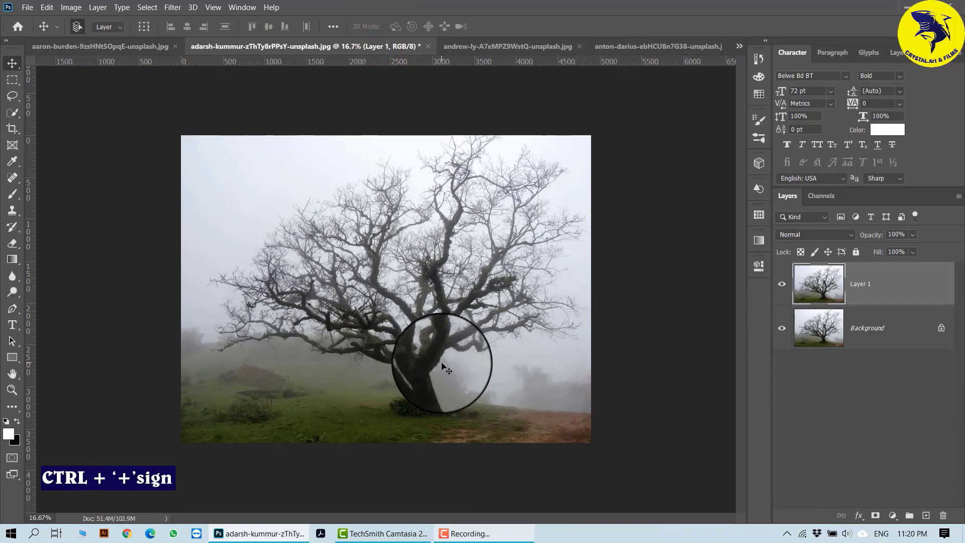
key(ctrl+plus)
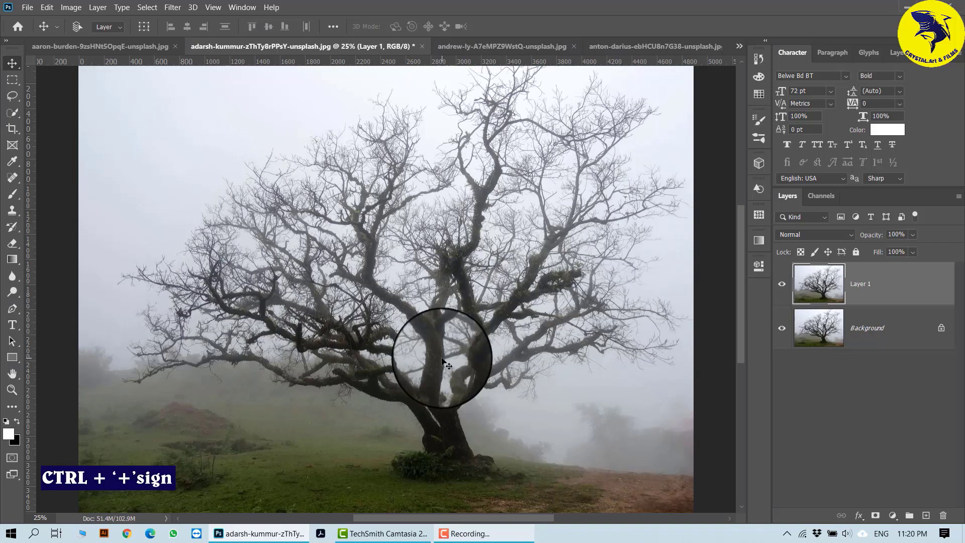
key(ctrl+plus)
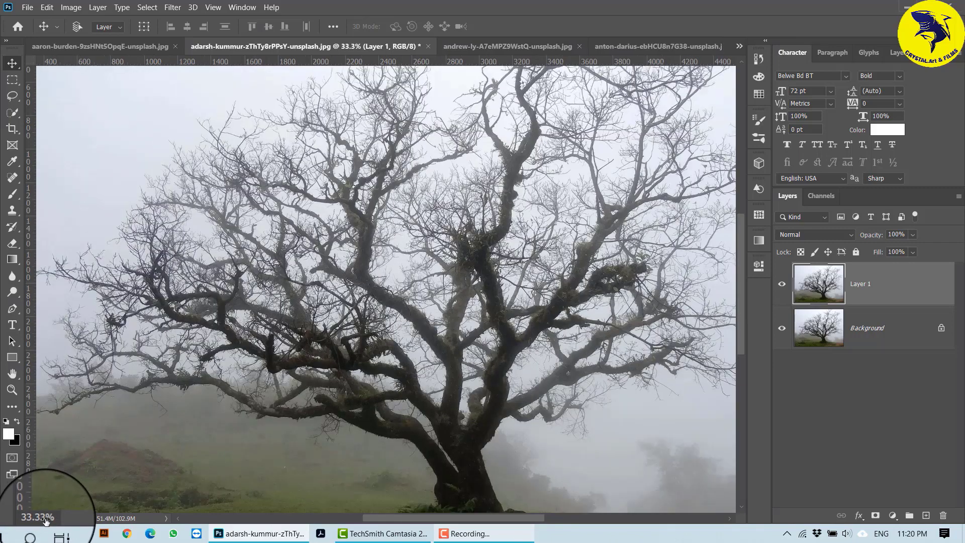
key(ctrl+plus)
key(ctrl+plus)
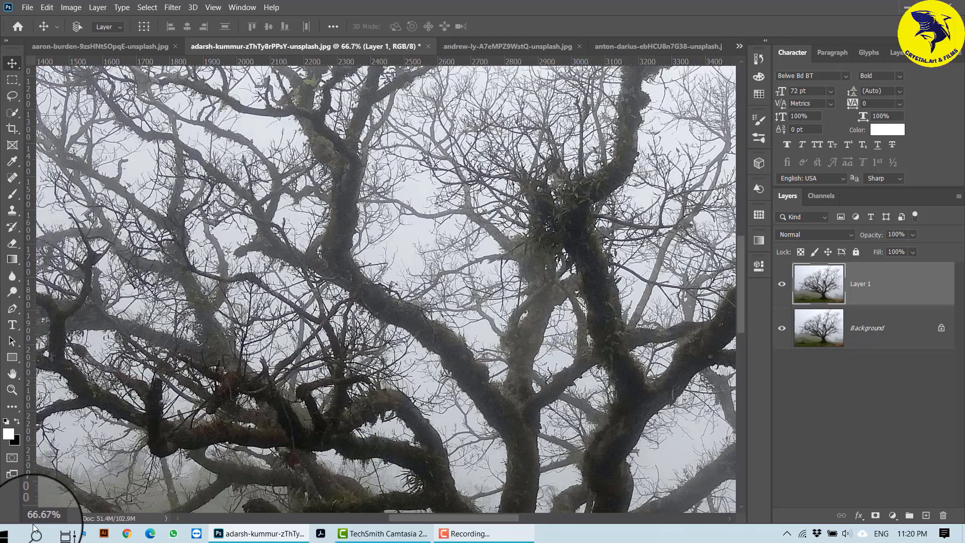
key(ctrl+plus)
key(ctrl+plus)
key(ctrl+plus)
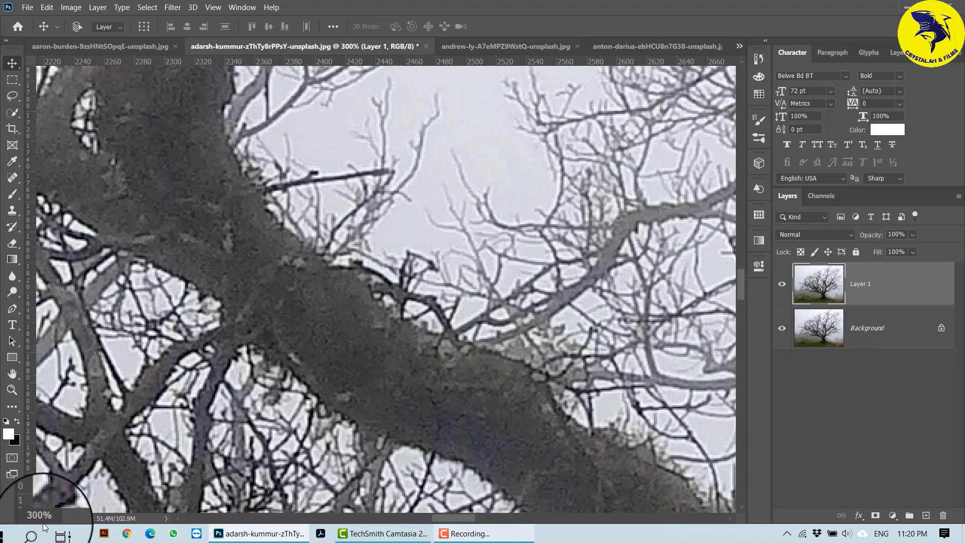
key(ctrl+minus)
key(ctrl+minus)
key(ctrl+minus)
key(ctrl+minus)
key(ctrl+minus)
key(ctrl+minus)
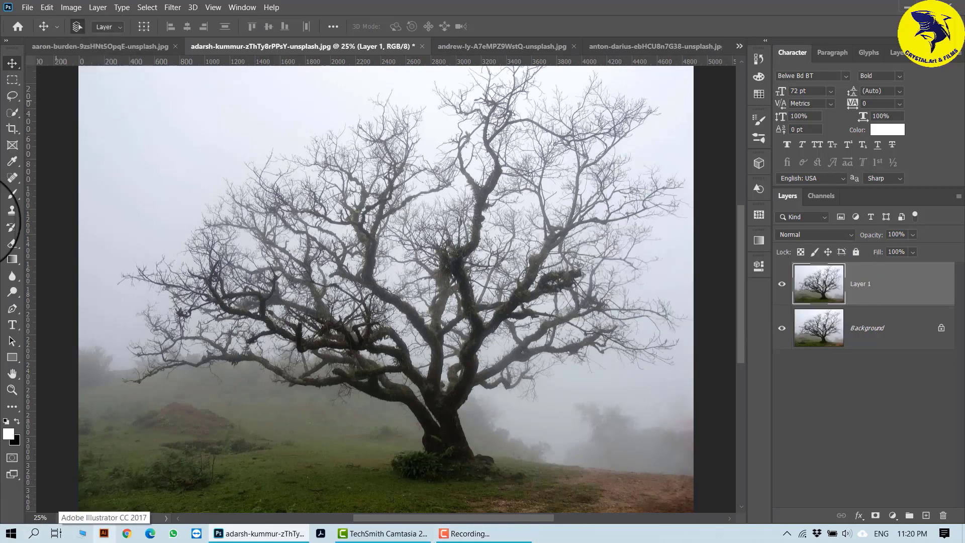
- Apply the plain Blur filter to Layer 1 of the tree photo
click(174, 8)
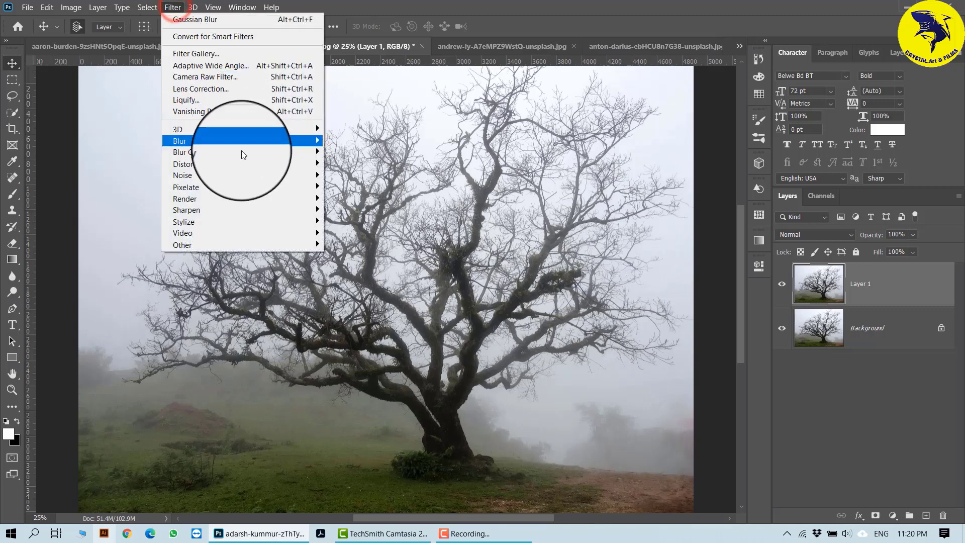
mouse_move(257, 146)
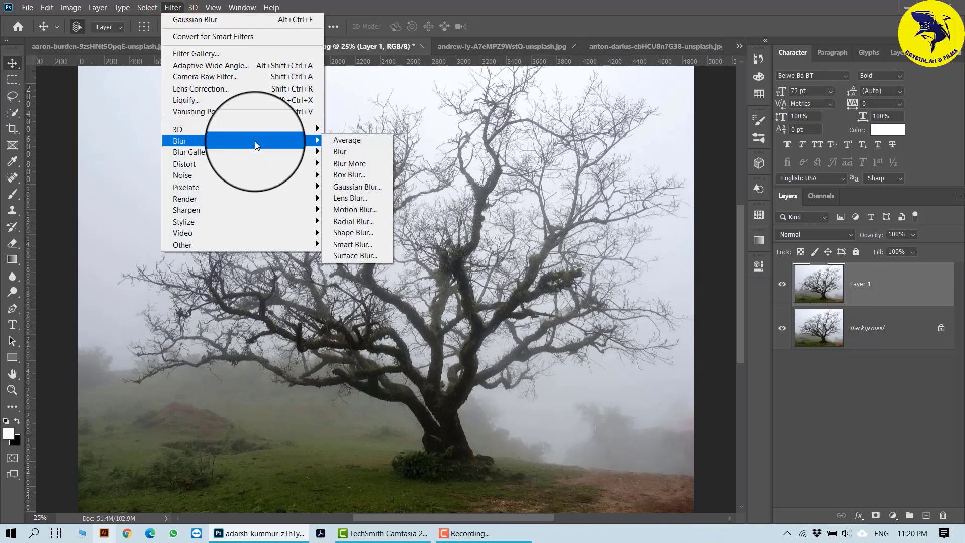
click(356, 149)
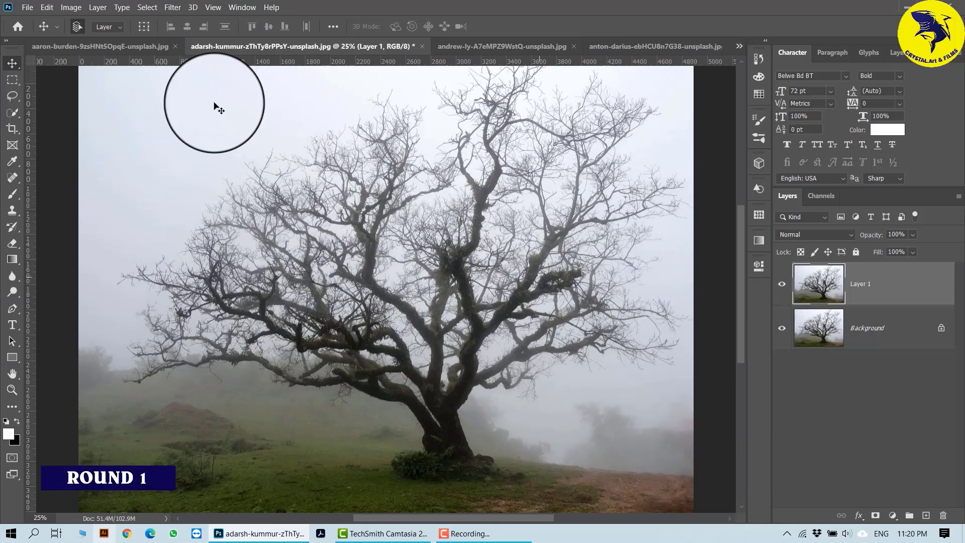
- Reapply the last Blur filter to Layer 1 several times in a row to build up the softening
click(172, 7)
click(183, 21)
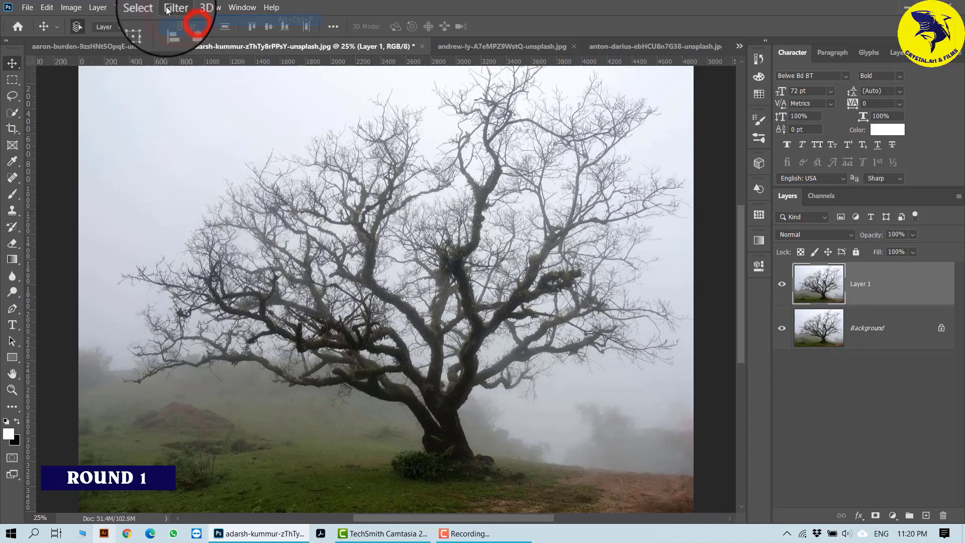
click(168, 7)
click(170, 8)
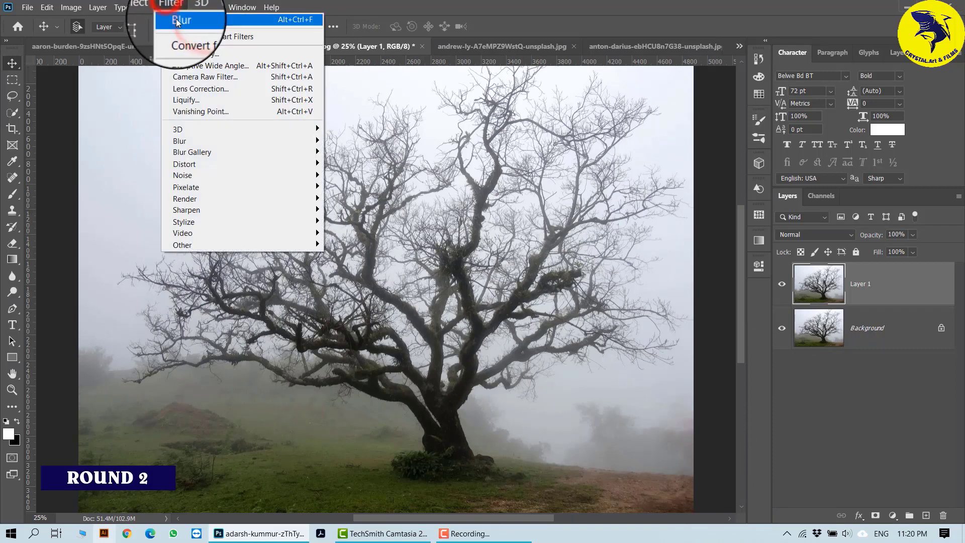
click(169, 8)
click(171, 8)
click(173, 10)
click(173, 11)
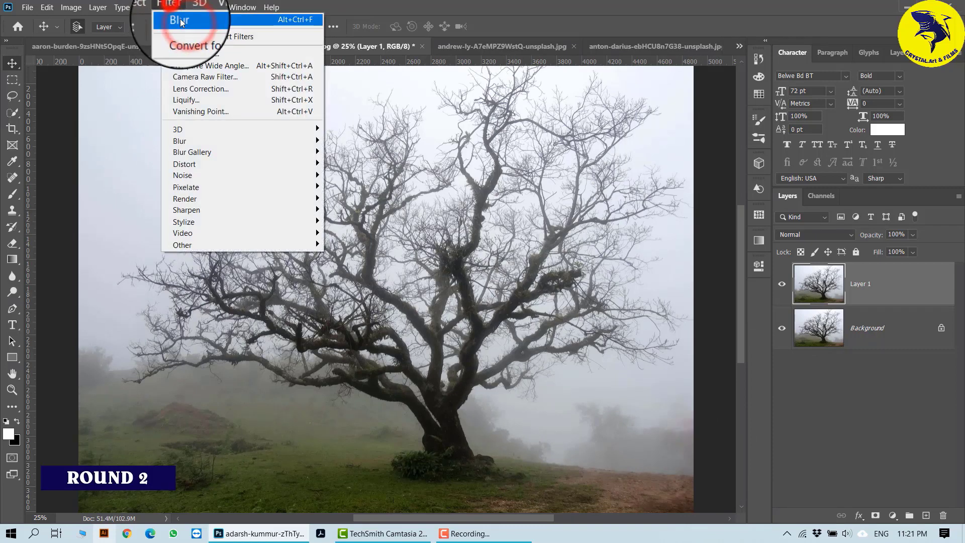
click(174, 11)
click(173, 11)
click(173, 11)
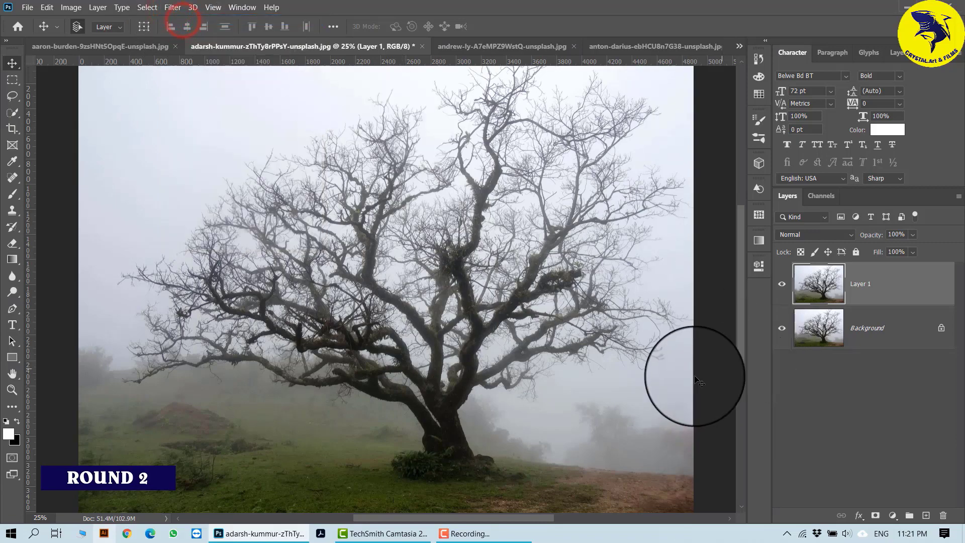
- Compare the blurred Layer 1 with the original Background up close by toggling the layer's visibility
scroll(586, 371, up, 5)
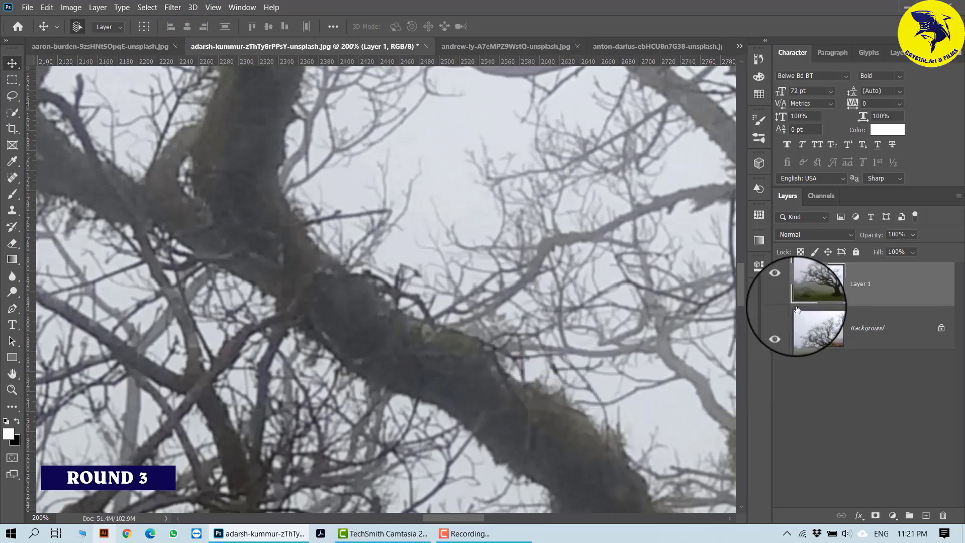
click(782, 285)
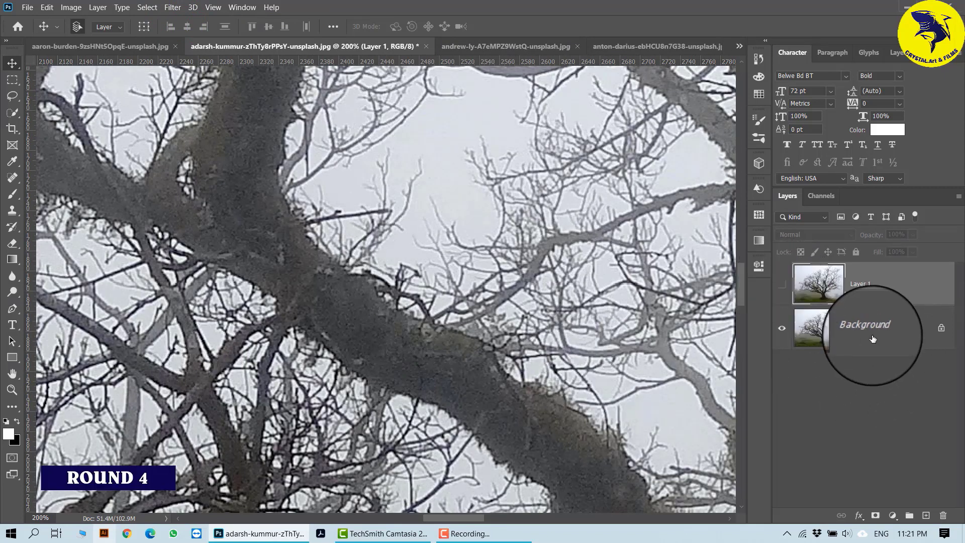
click(782, 286)
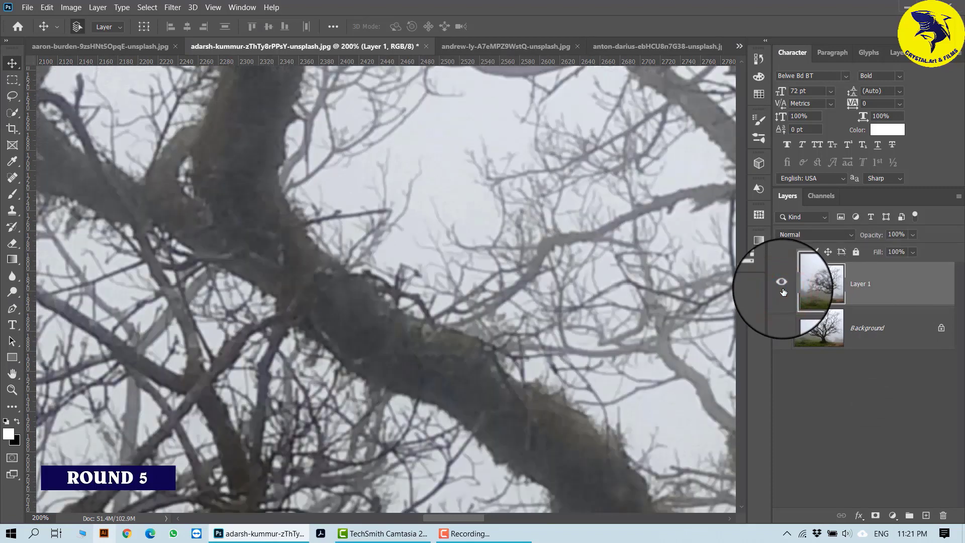
key(ctrl+minus)
key(ctrl+minus)
key(ctrl+minus)
key(ctrl+minus)
key(ctrl+minus)
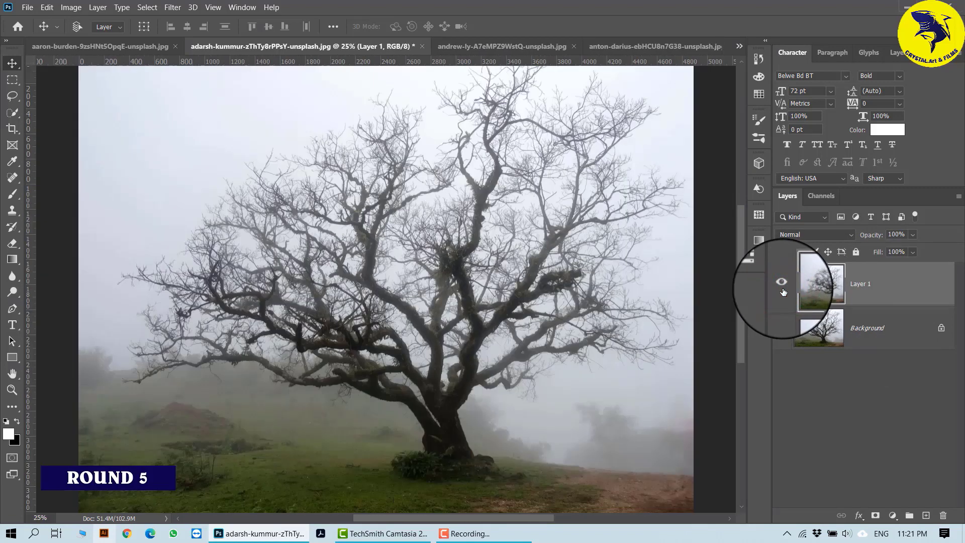
alt+click(782, 282)
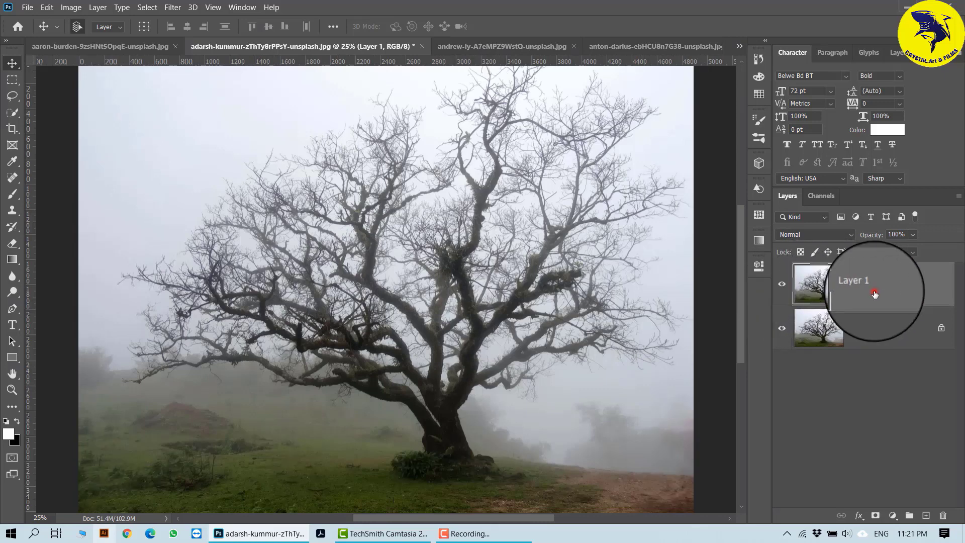
- Rename Layer 1 to blur, duplicate the Background as blur more, and leave only the blur more layer visible
drag(875, 294, 857, 392)
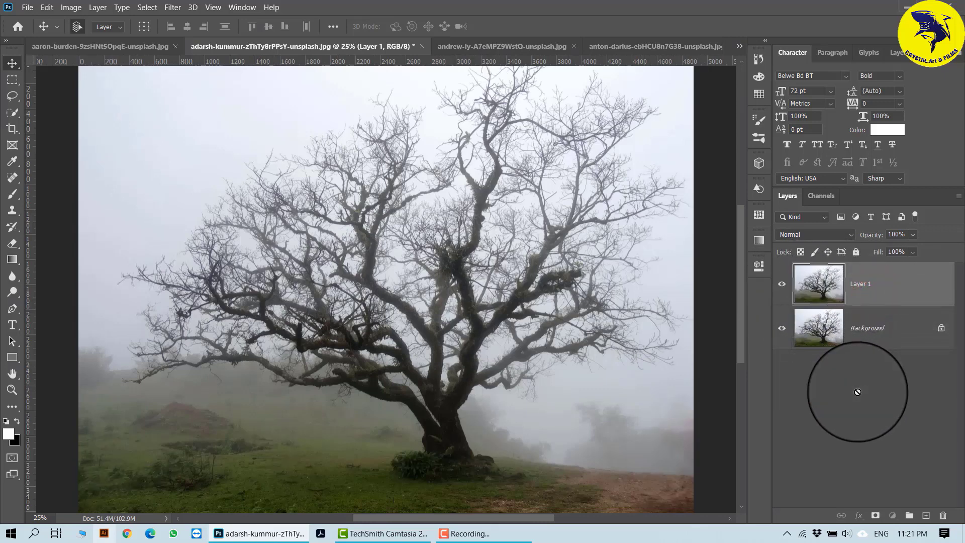
click(782, 284)
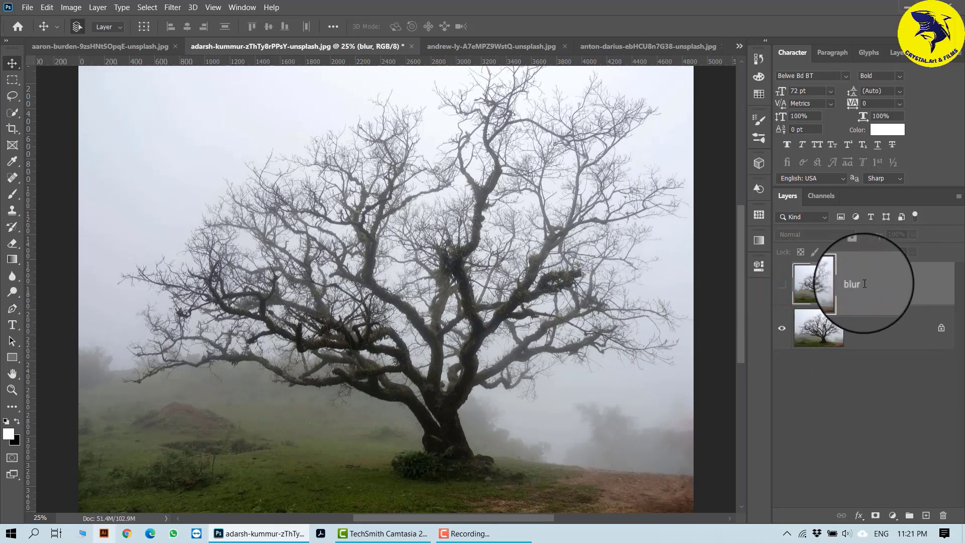
click(888, 333)
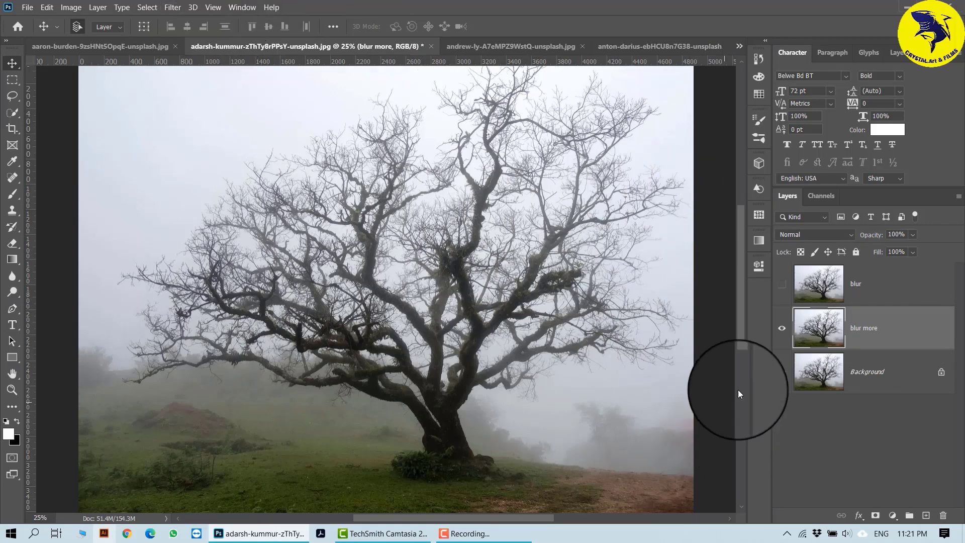
click(782, 372)
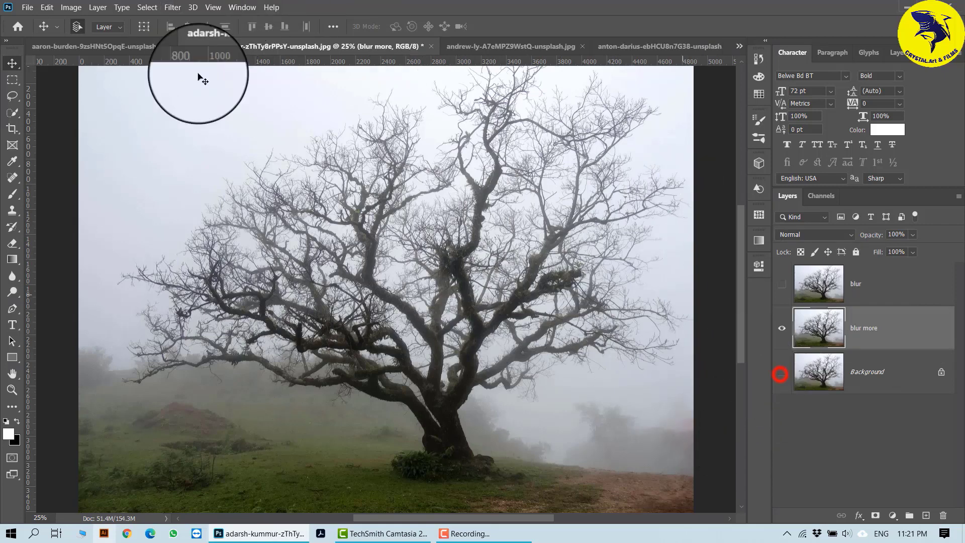
- Apply the Blur More filter to the blur more layer of the tree photo
click(172, 7)
mouse_move(243, 140)
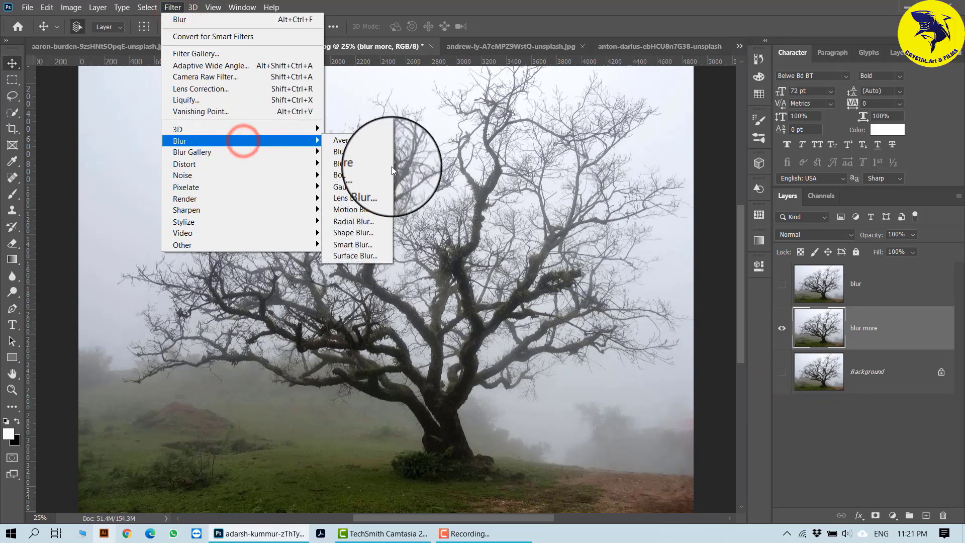
click(361, 163)
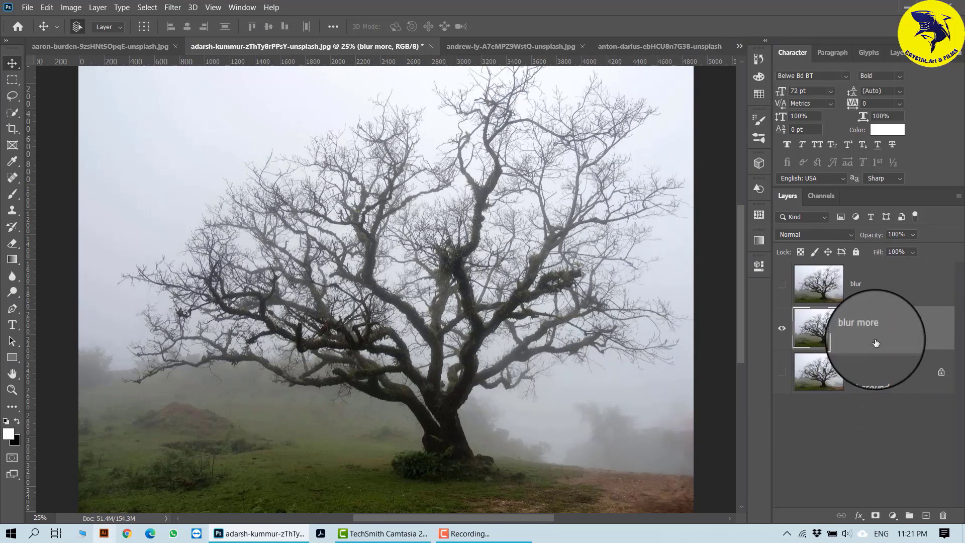
- Compare the blur more layer with the original Background up close at 200% by toggling the layers' visibility
key(ctrl+plus)
key(ctrl+plus)
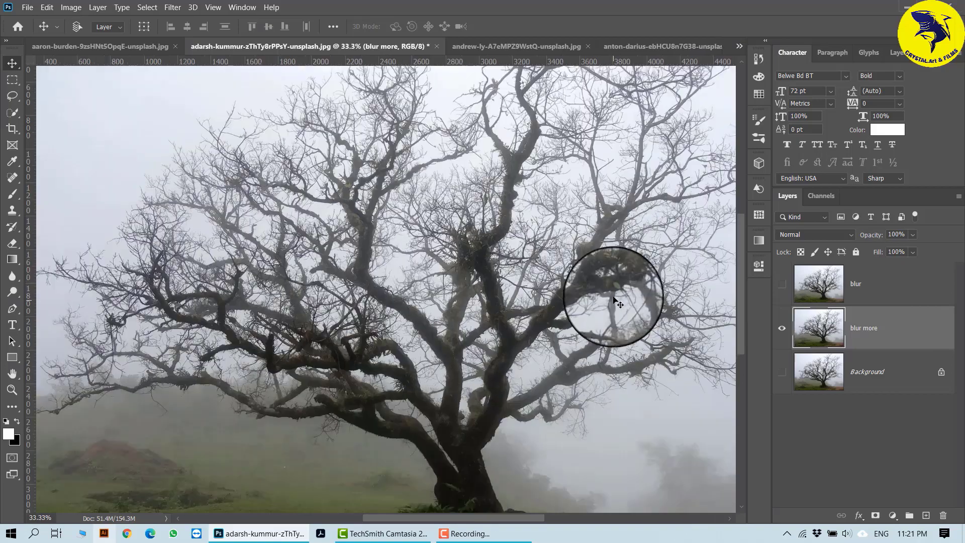
key(ctrl+plus)
key(ctrl+plus)
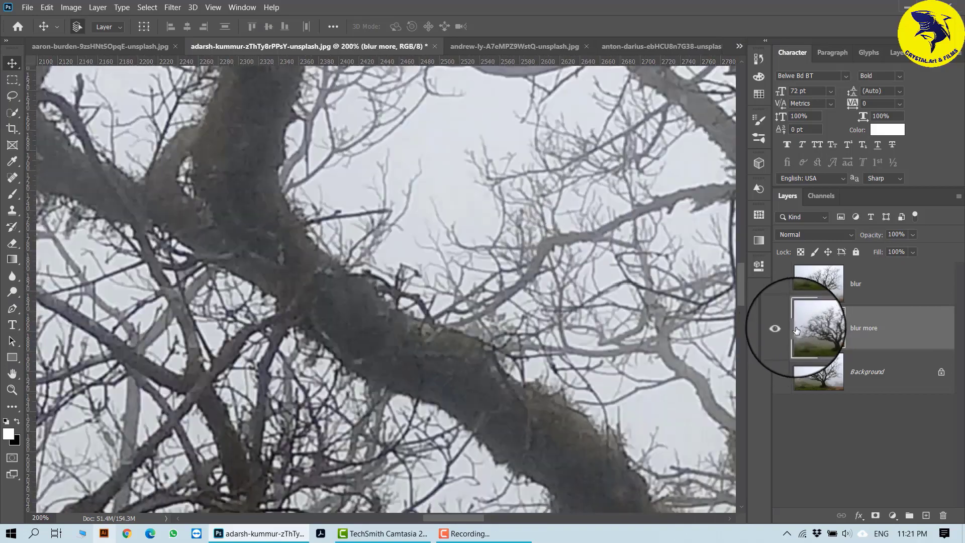
click(786, 331)
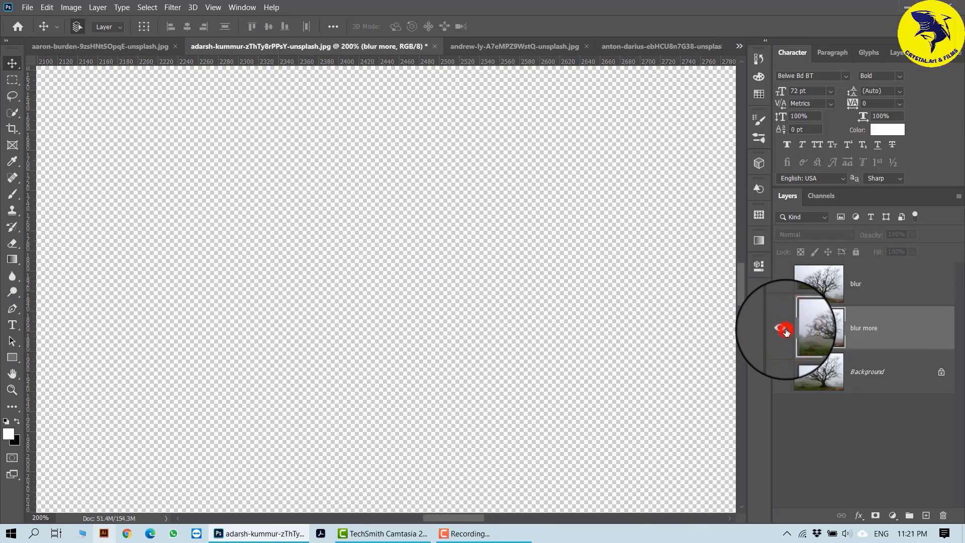
click(782, 329)
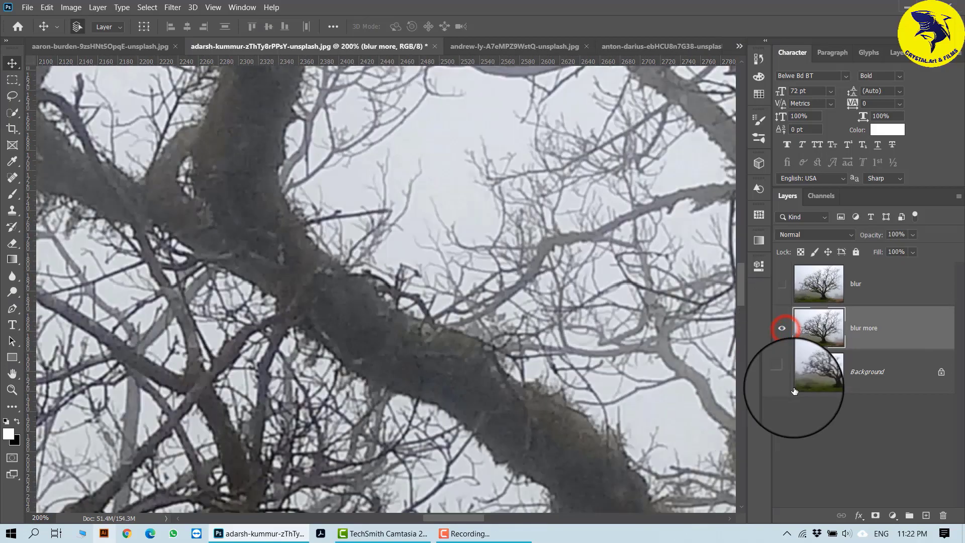
click(782, 329)
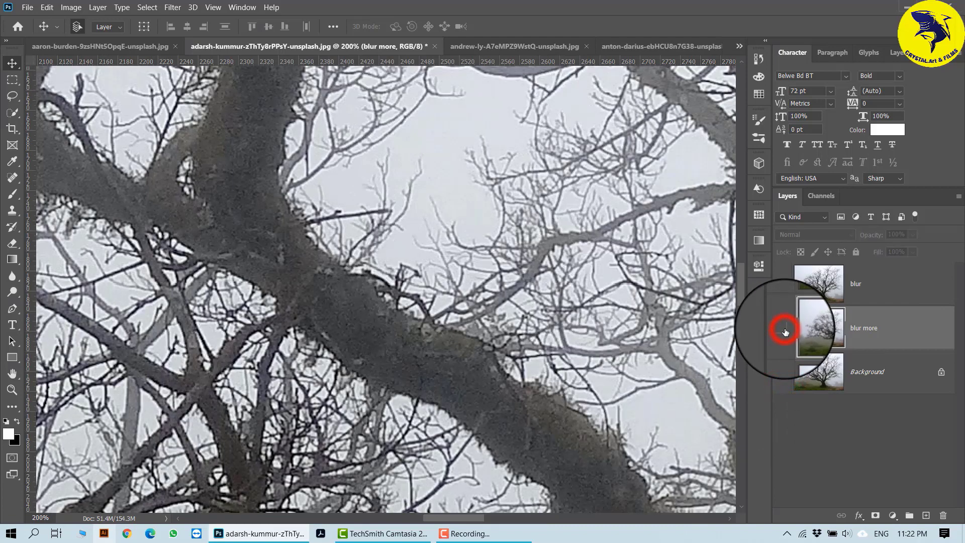
click(814, 374)
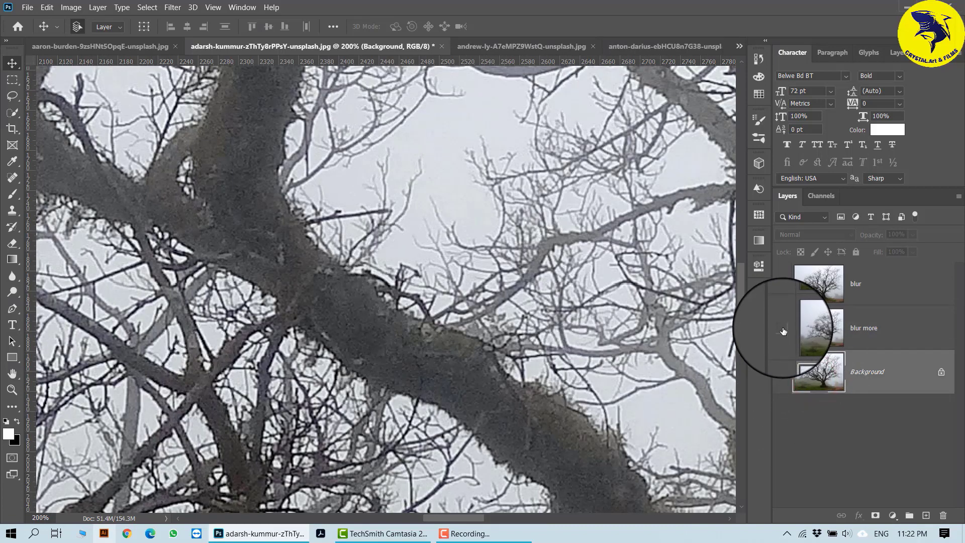
click(782, 330)
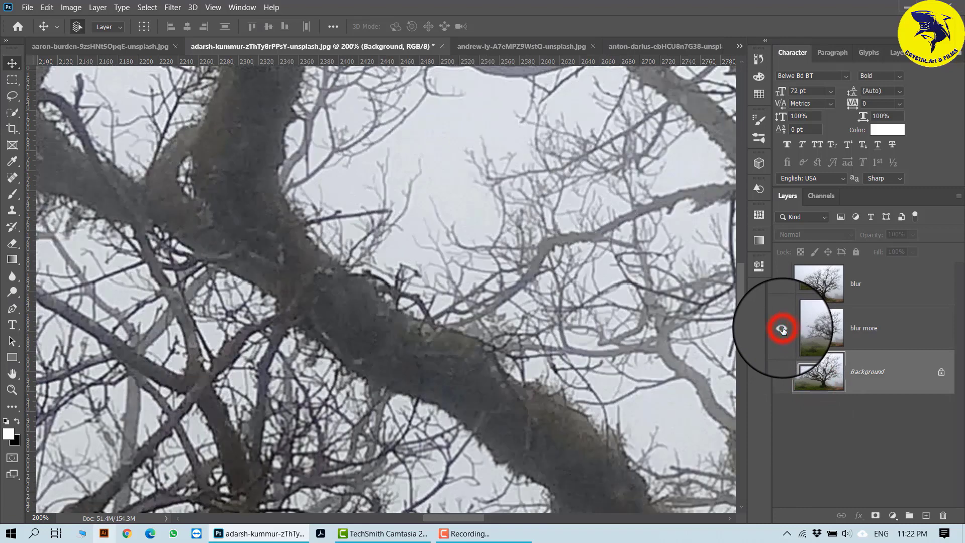
- Compare the blur layer with the blur more layer by toggling their visibility, leaving both hidden over the Background
click(782, 287)
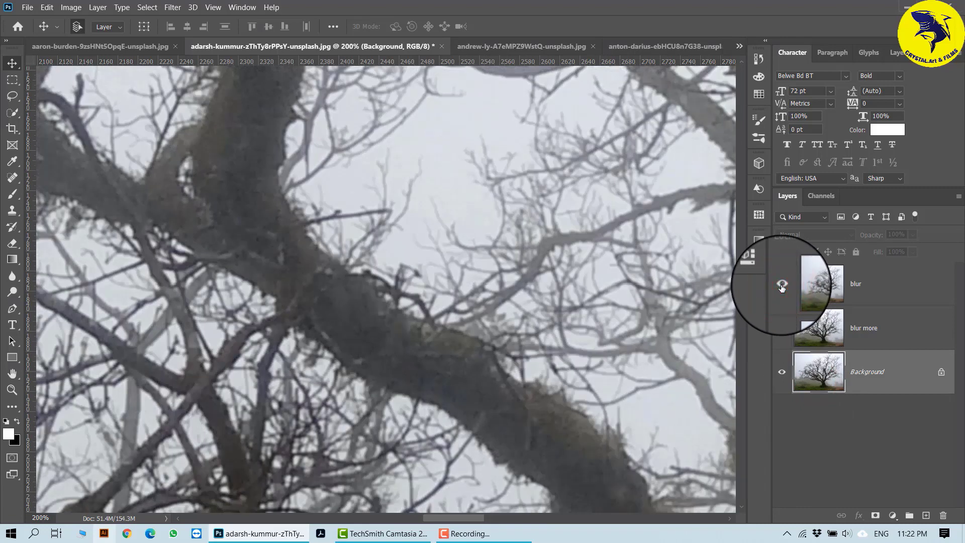
click(872, 296)
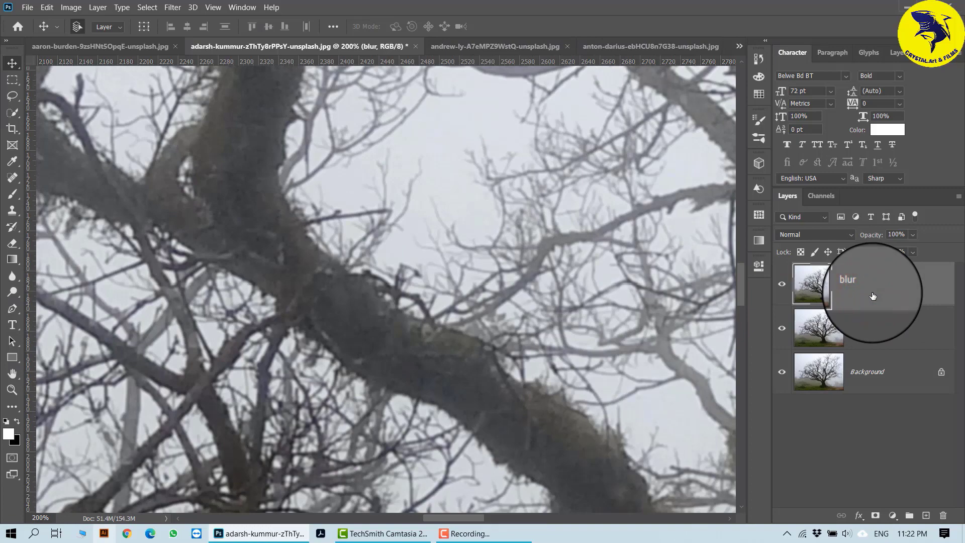
click(887, 326)
click(782, 283)
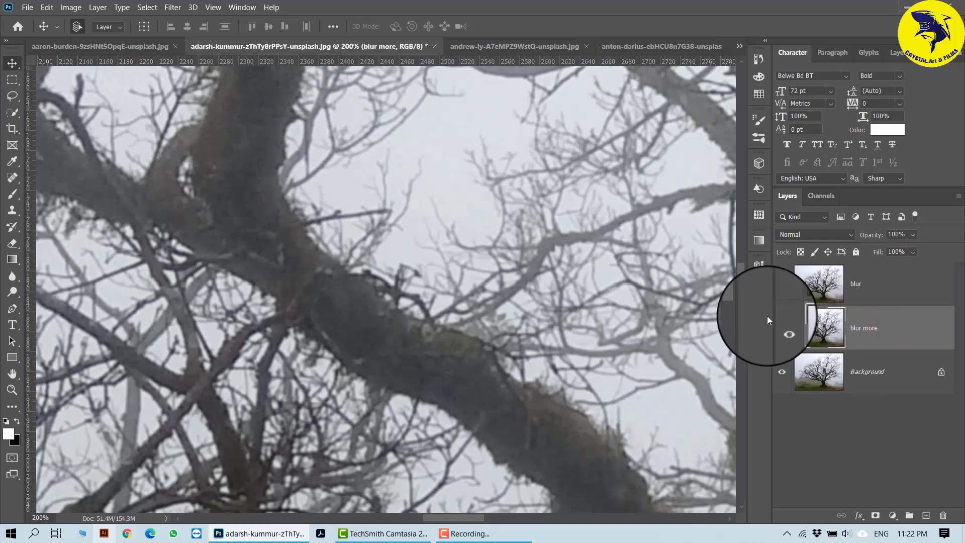
click(780, 286)
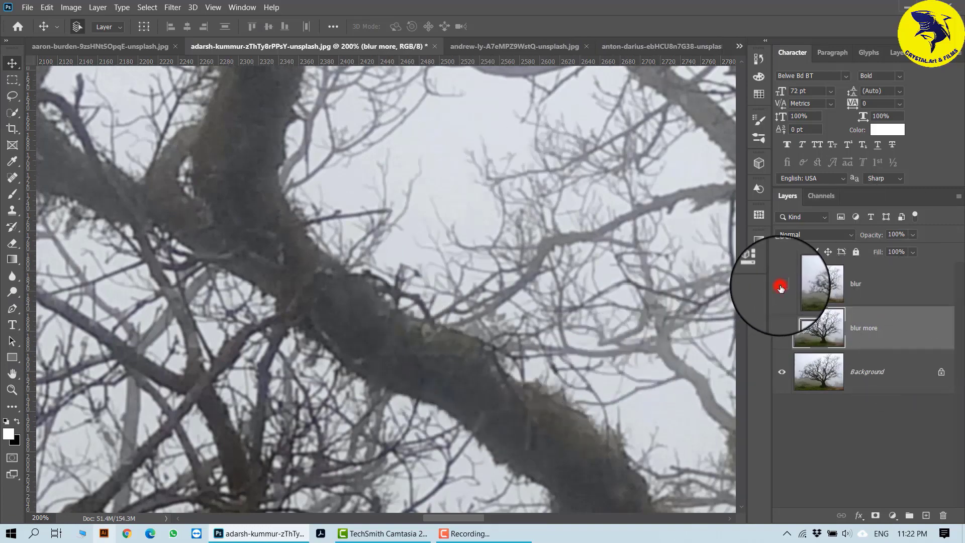
click(781, 328)
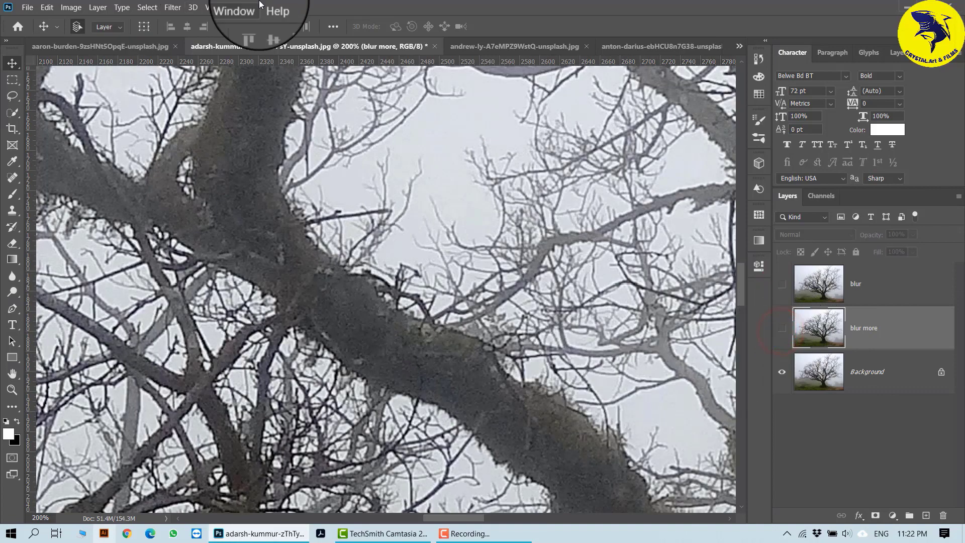
click(827, 289)
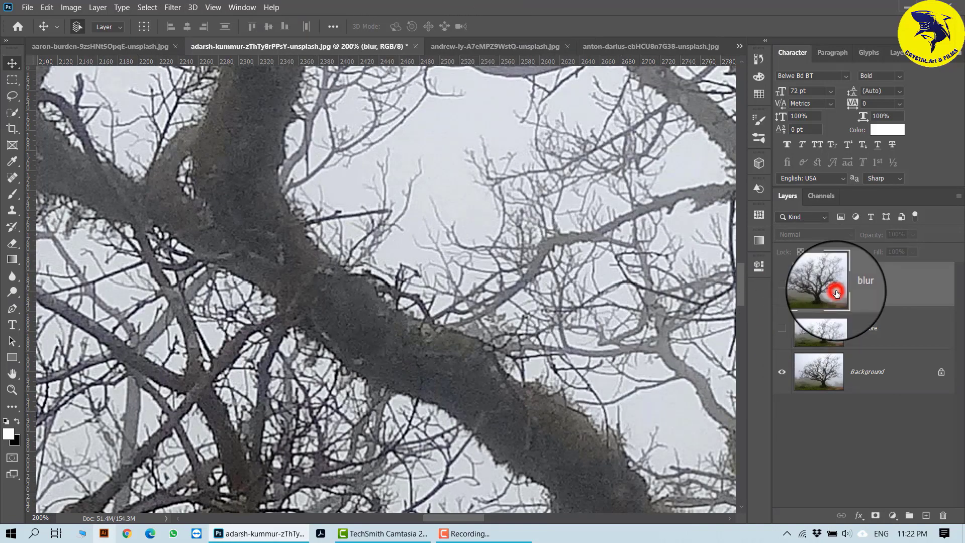
- Switch to the photo of the man jumping over the lake and duplicate its Background layer
click(524, 48)
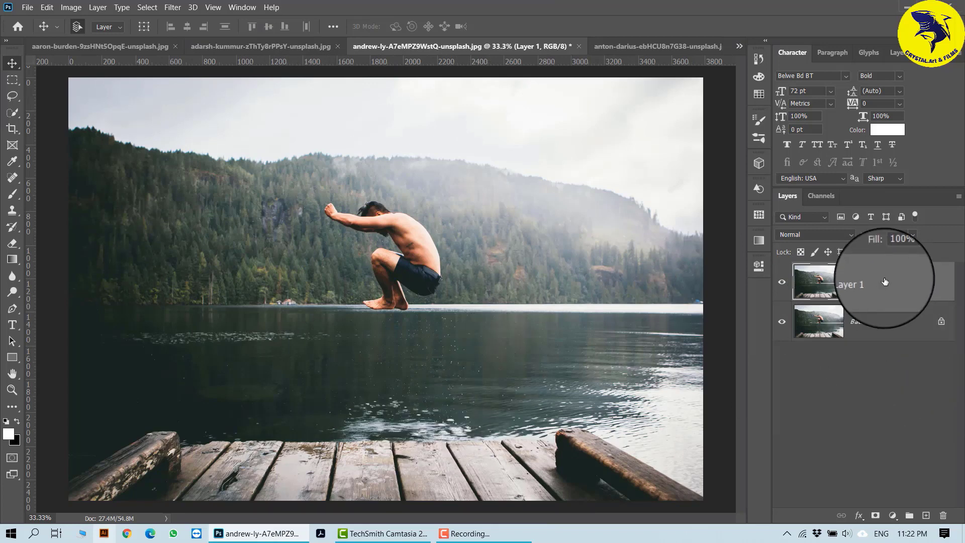
- Try a Box Blur on Layer 1 of the lake photo at 100 pixels, and apply it with a 49-pixel radius
click(173, 8)
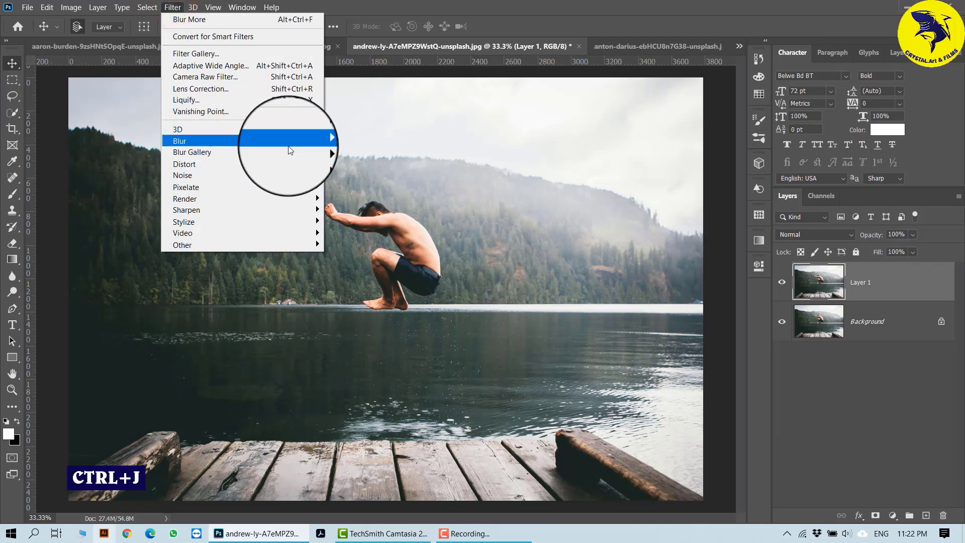
mouse_move(310, 146)
click(369, 175)
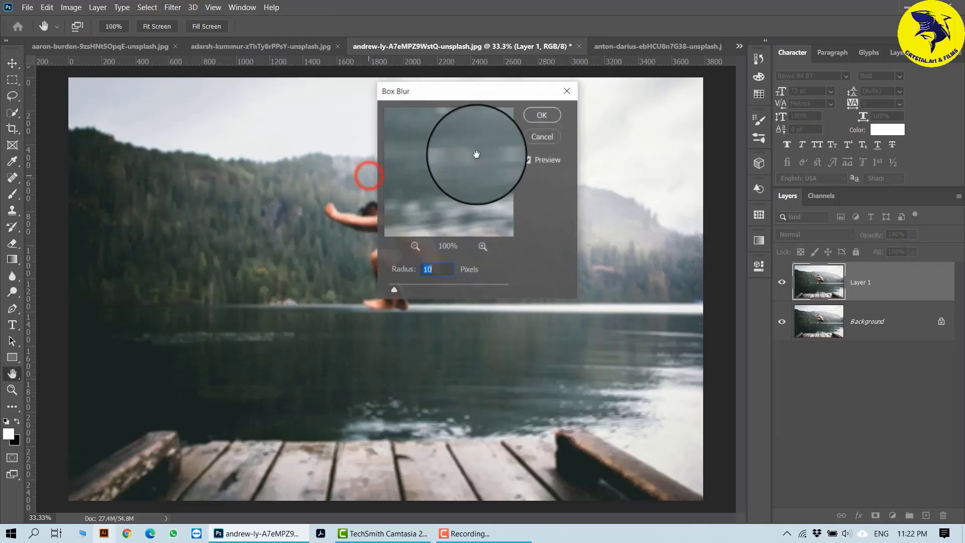
drag(493, 98, 666, 109)
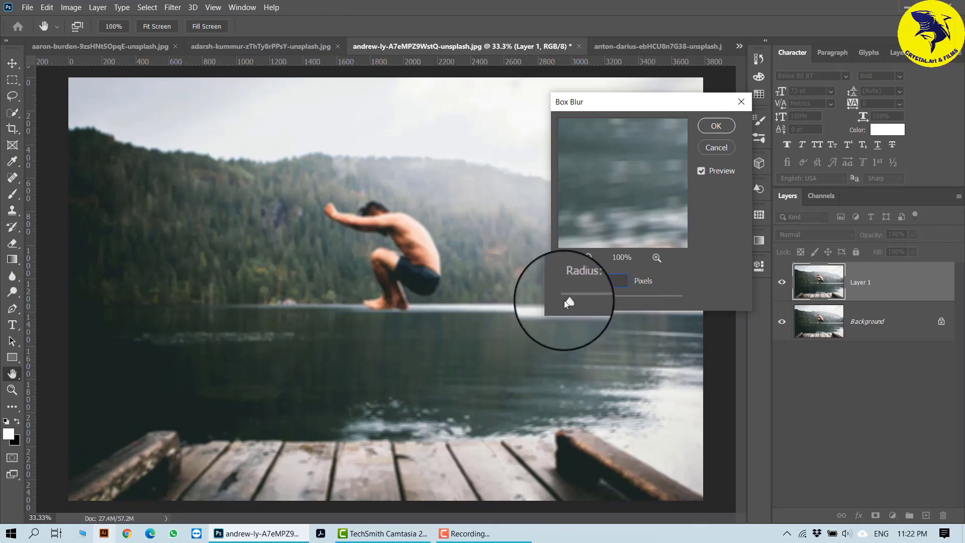
drag(568, 301, 605, 301)
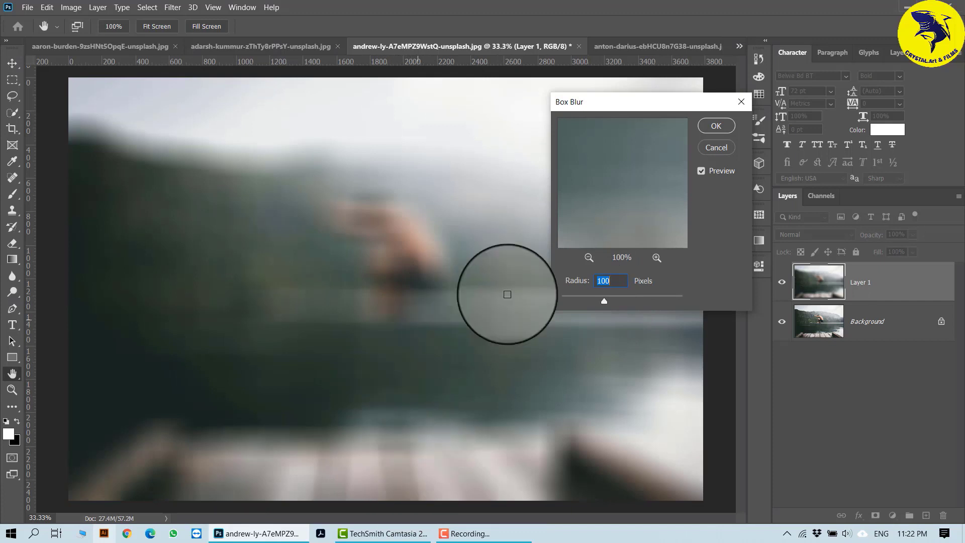
drag(604, 298, 594, 300)
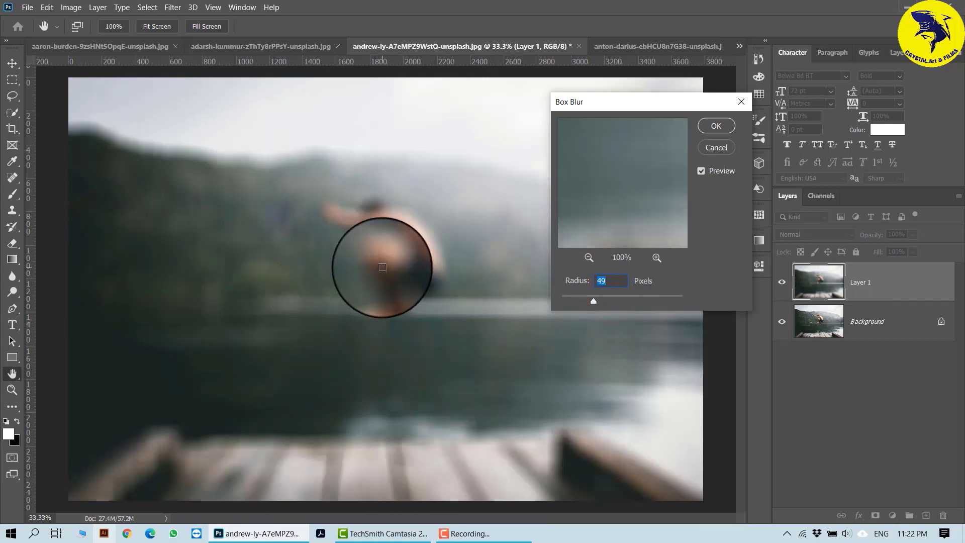
click(720, 127)
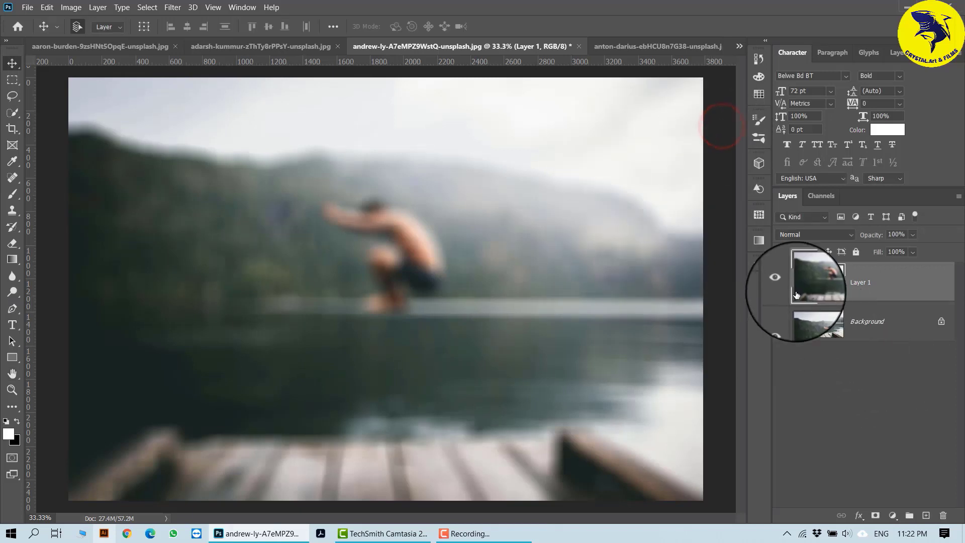
- Compare the blurred Layer 1 with the original by toggling its visibility, and undo the Box Blur
click(782, 282)
click(782, 283)
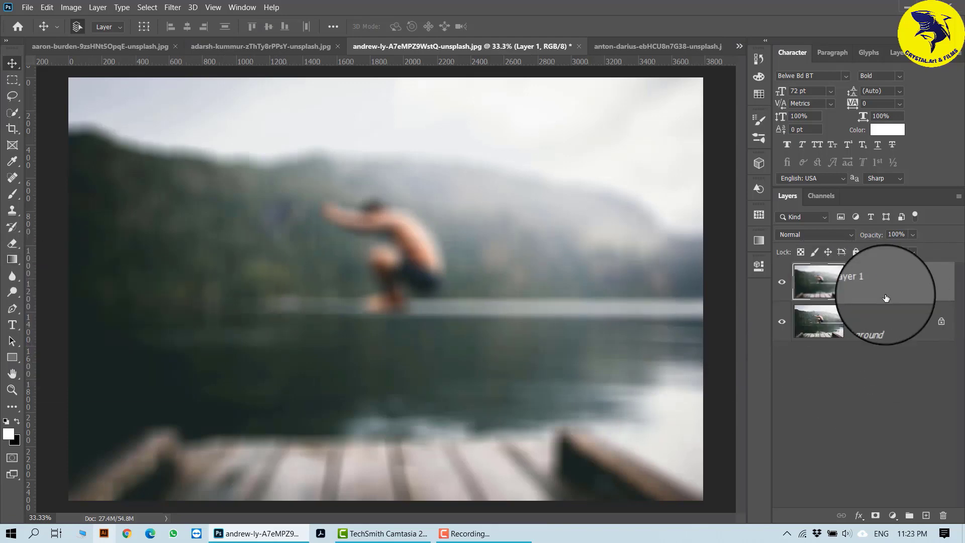
key(ctrl+z)
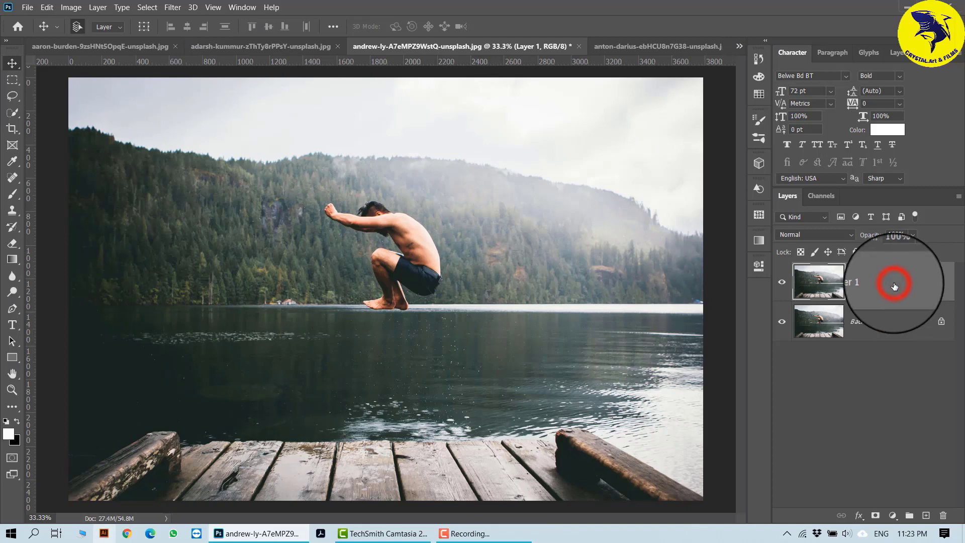
- Convert Layer 1 to a Smart Object and apply Box Blur as a smart filter with a 49-pixel radius
right_click(894, 285)
click(776, 168)
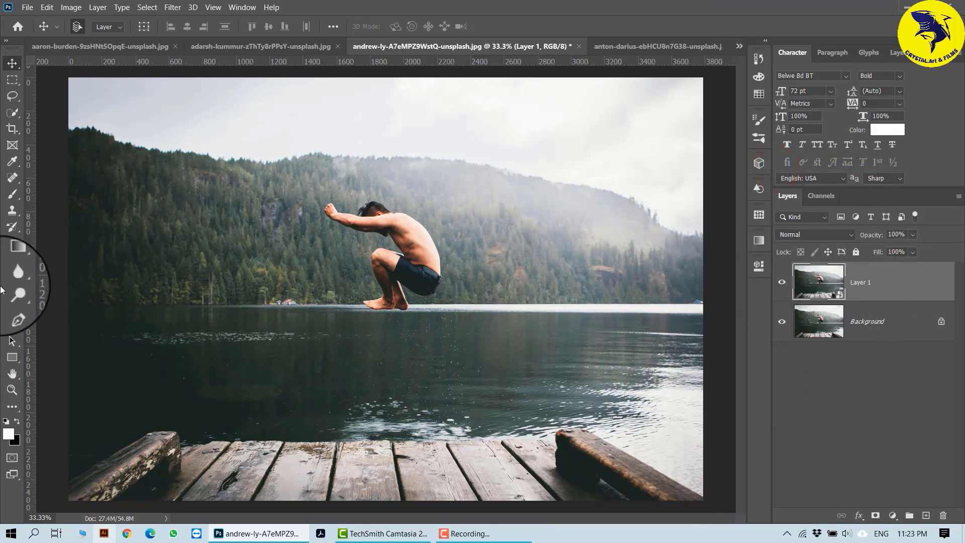
click(172, 7)
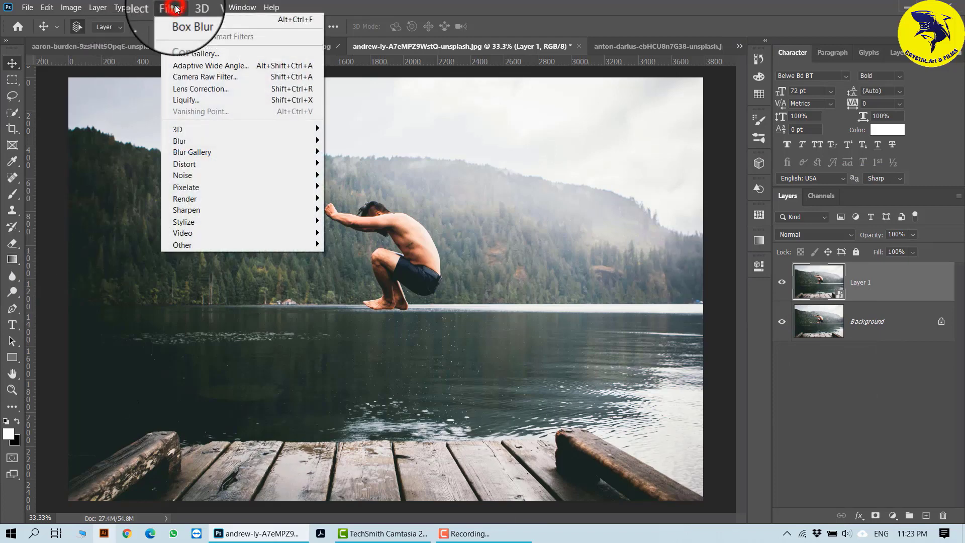
click(192, 143)
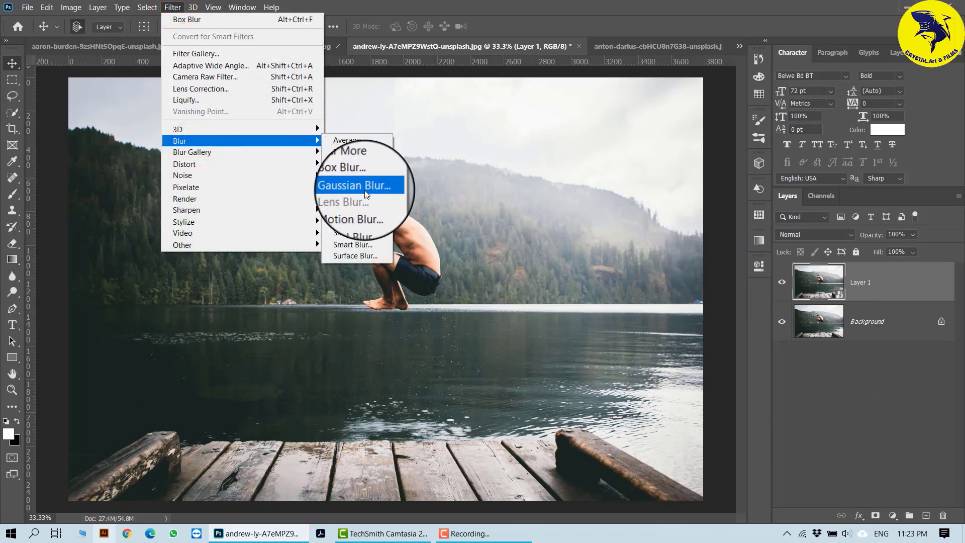
click(364, 173)
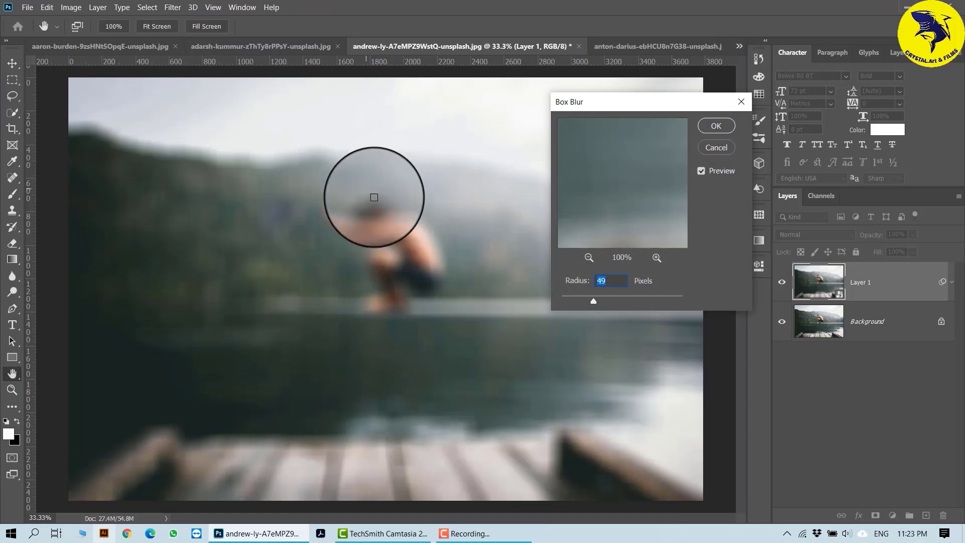
click(719, 128)
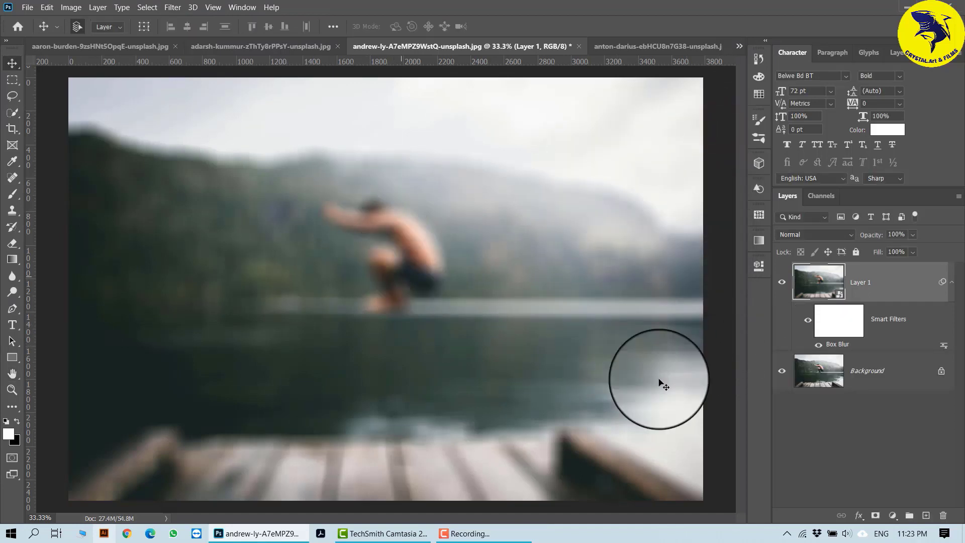
- Target the Box Blur filter mask on Layer 1, make black the foreground colour, and choose the first gradient preset for the Gradient tool
click(829, 330)
key(x)
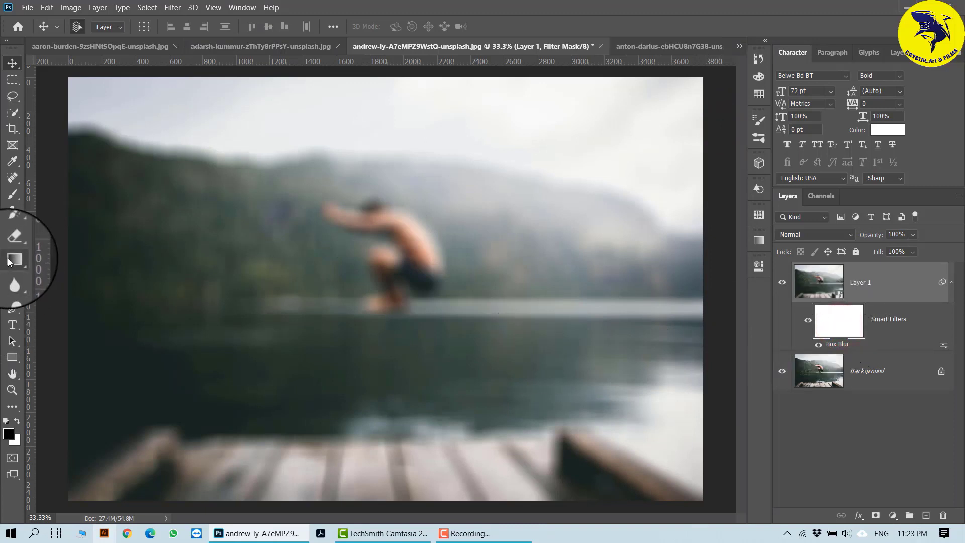
drag(68, 293, 465, 301)
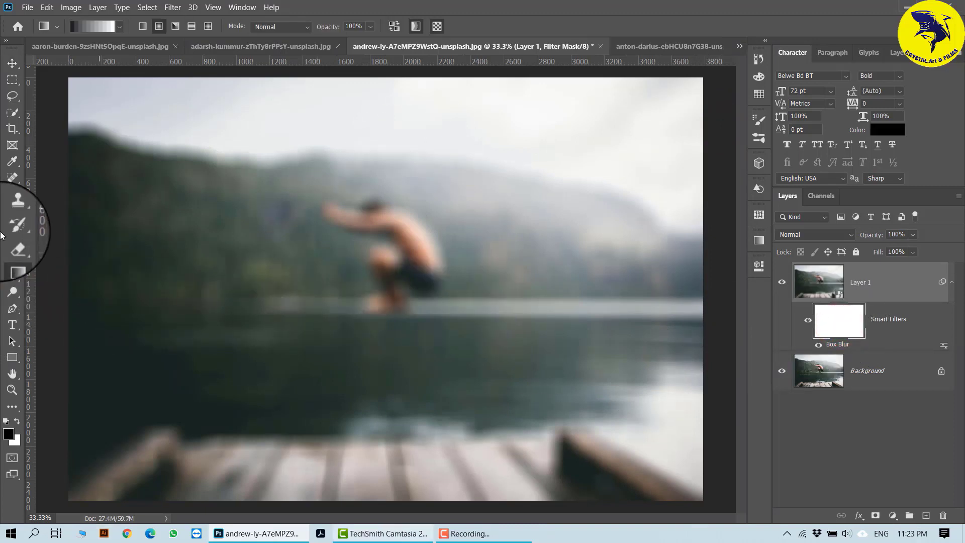
click(9, 65)
click(12, 257)
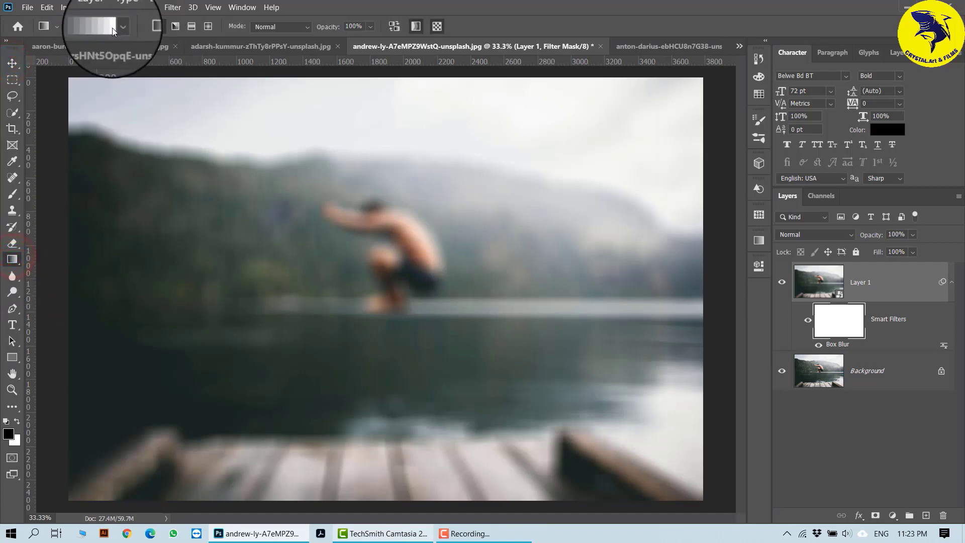
click(119, 26)
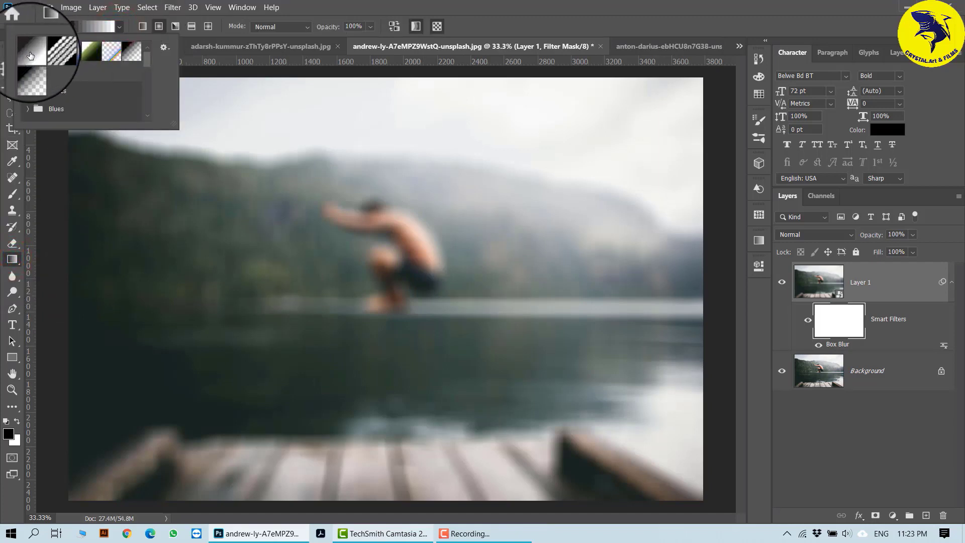
click(30, 55)
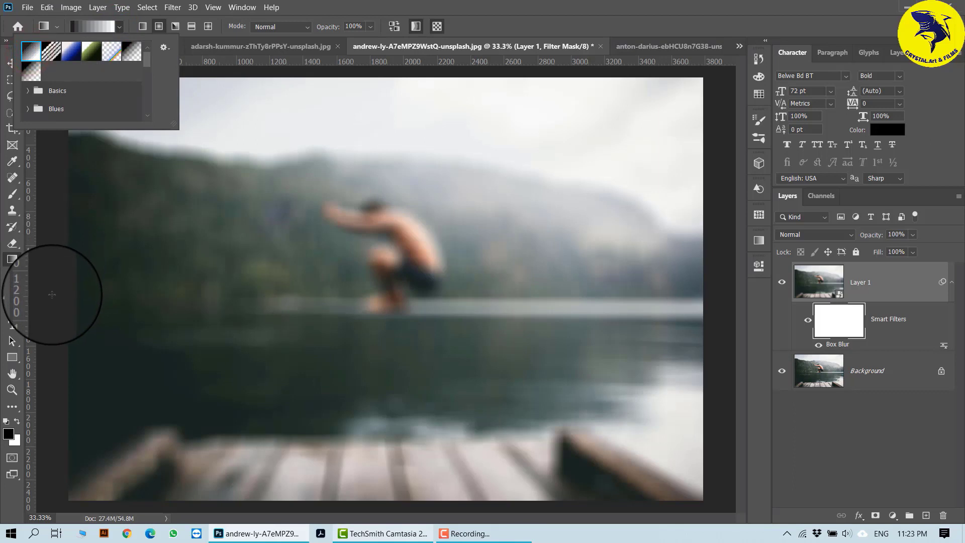
click(848, 326)
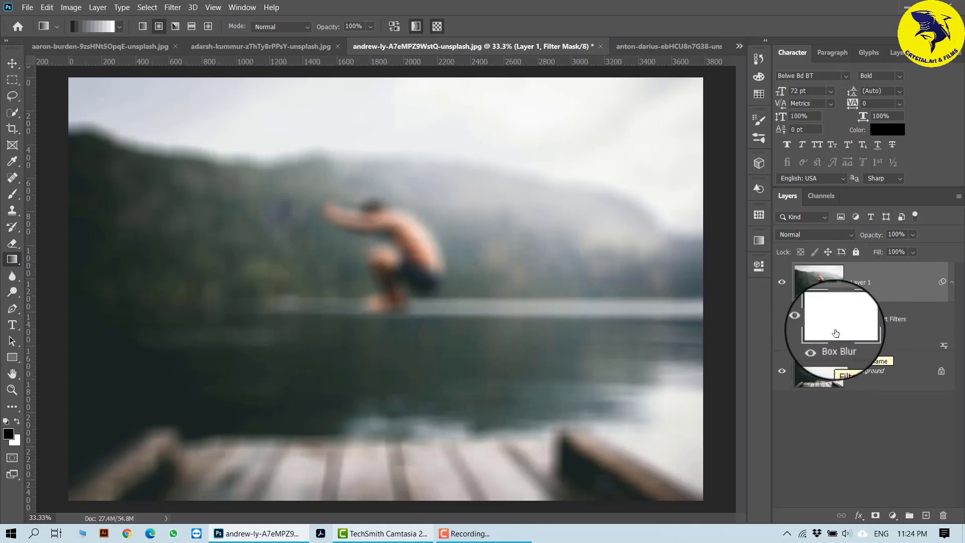
click(821, 282)
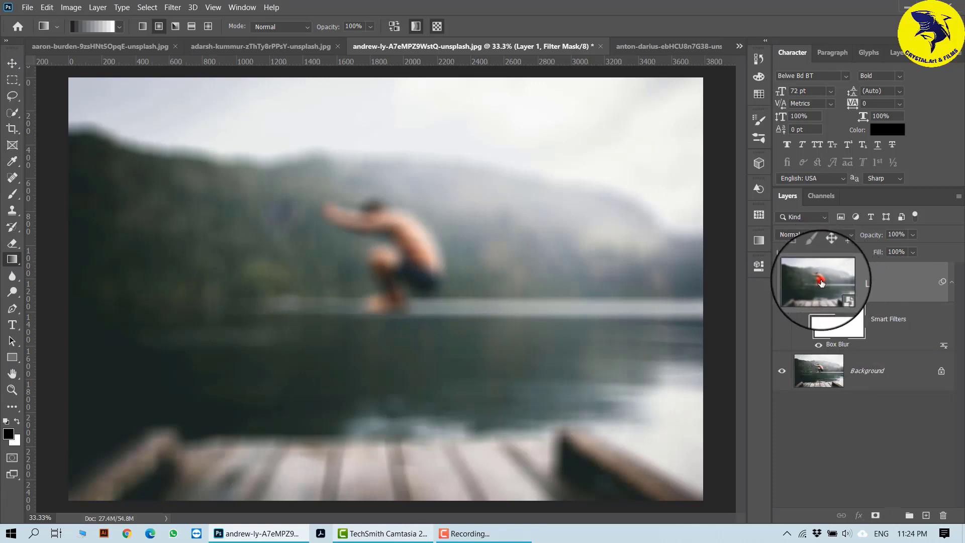
click(833, 332)
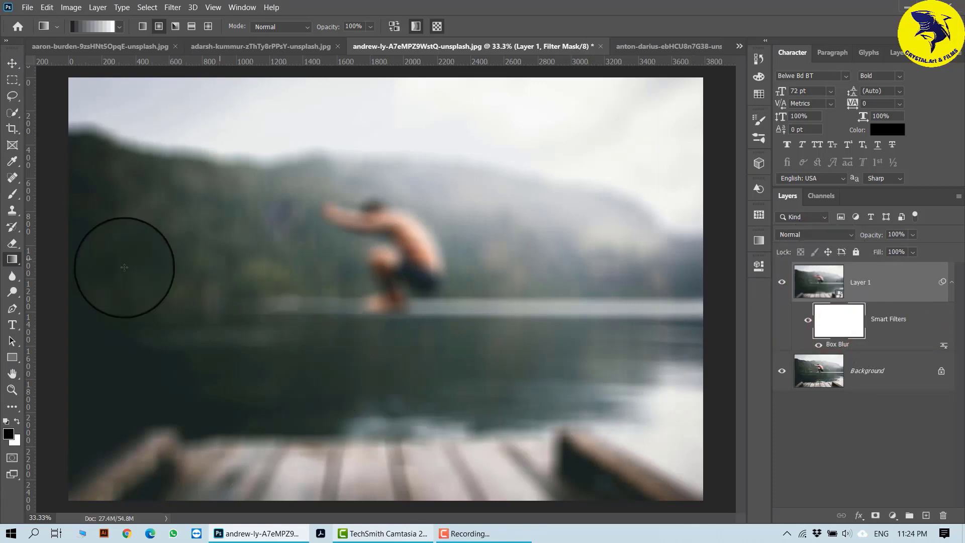
- Try radial gradients of different lengths and starting points on the Box Blur filter mask, and undo them
drag(59, 265, 422, 267)
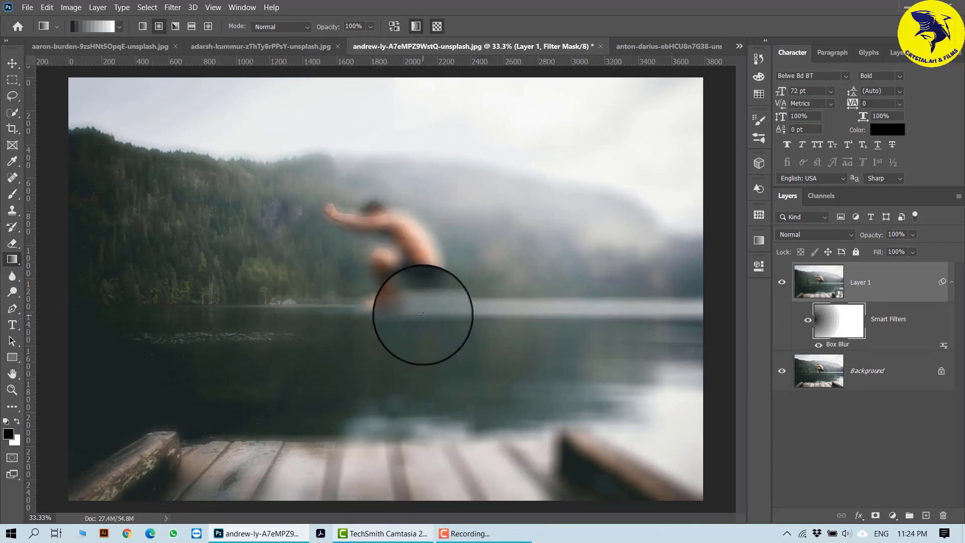
drag(55, 294, 711, 280)
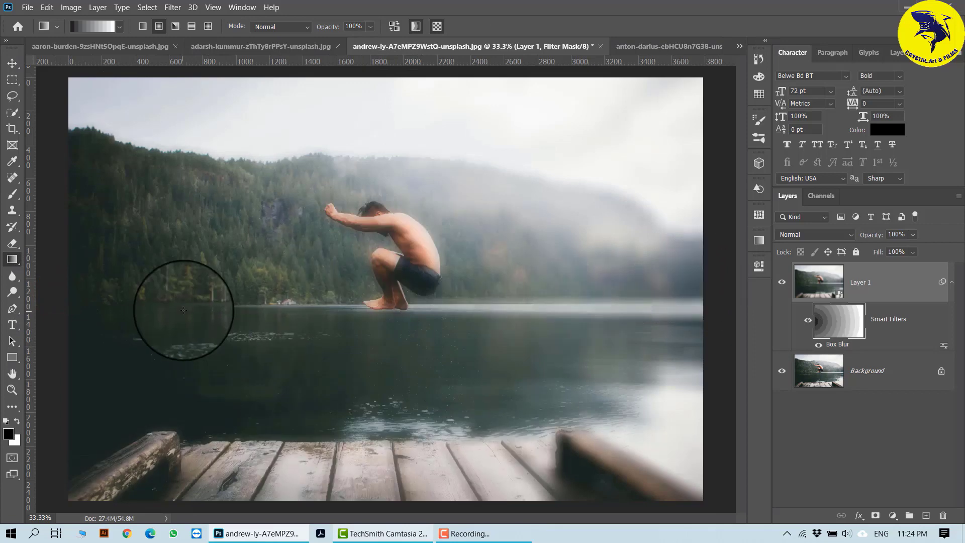
drag(184, 309, 535, 308)
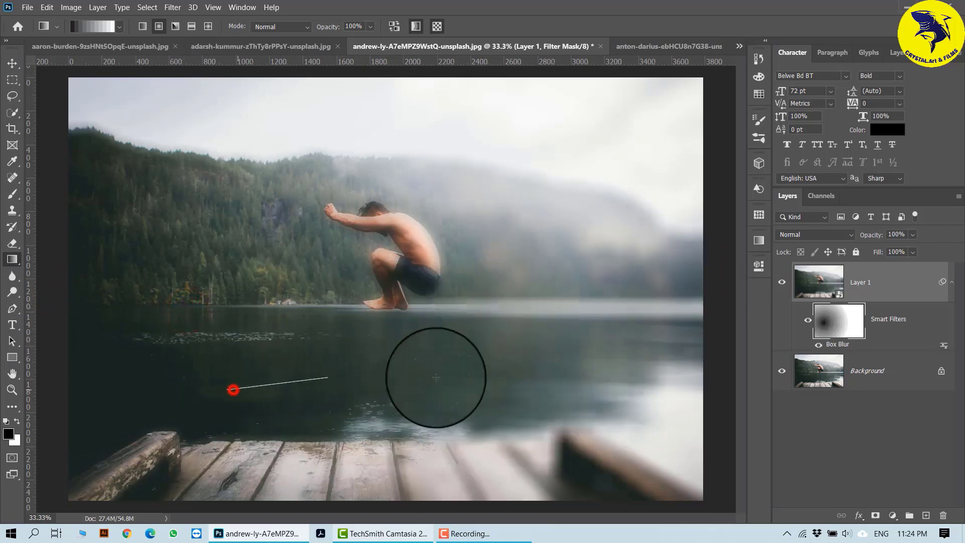
drag(435, 378, 624, 378)
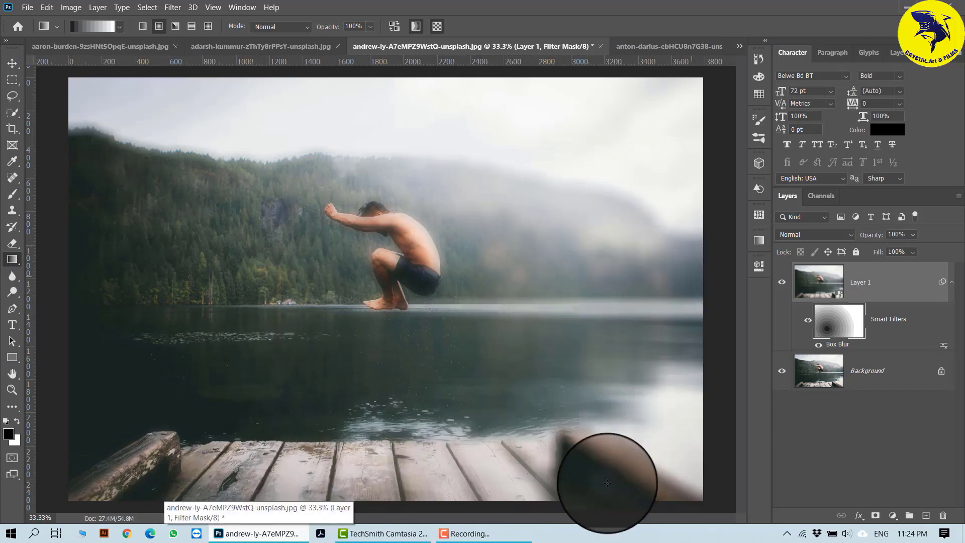
drag(71, 294, 463, 281)
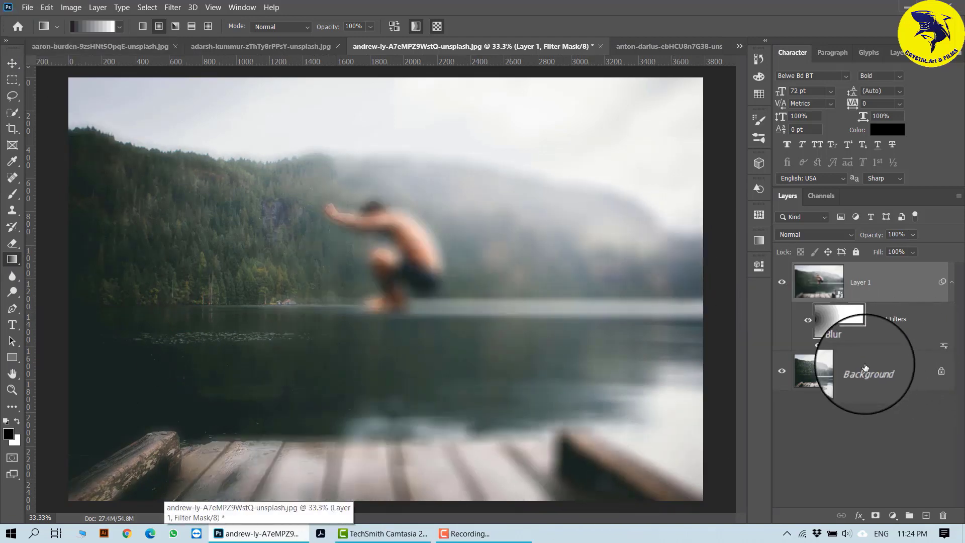
key(ctrl+z)
click(404, 514)
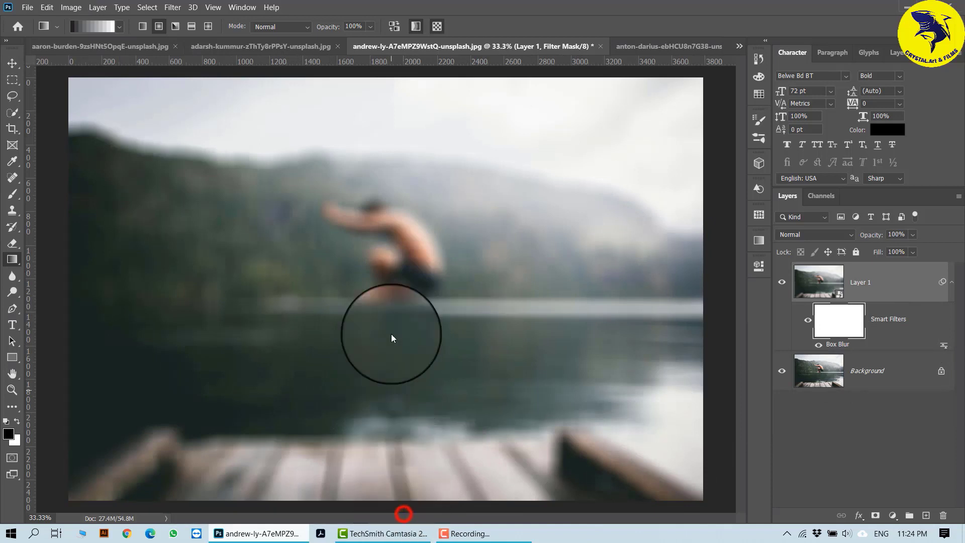
- Draw a radial black-to-white gradient on the Box Blur filter mask, running upward from the dock at the photo's lower edge
click(11, 257)
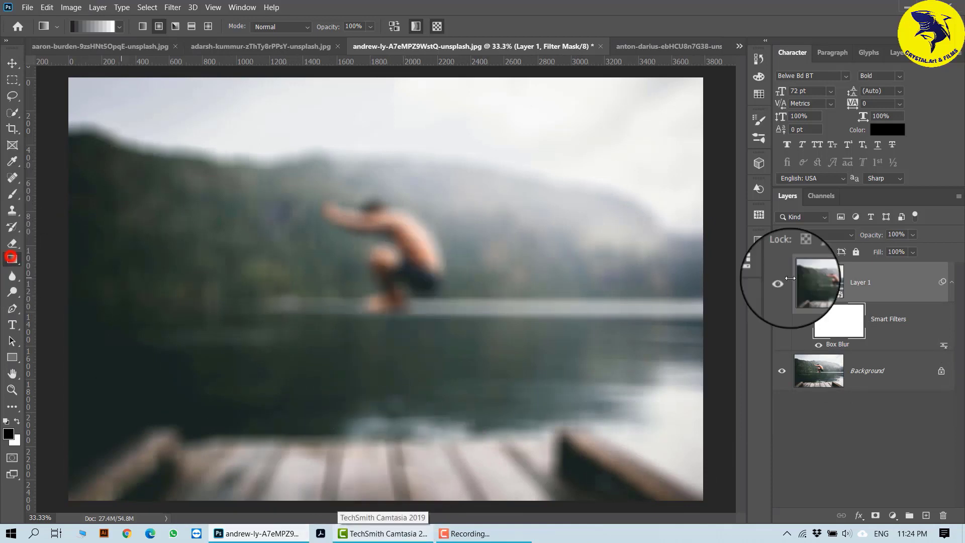
click(838, 320)
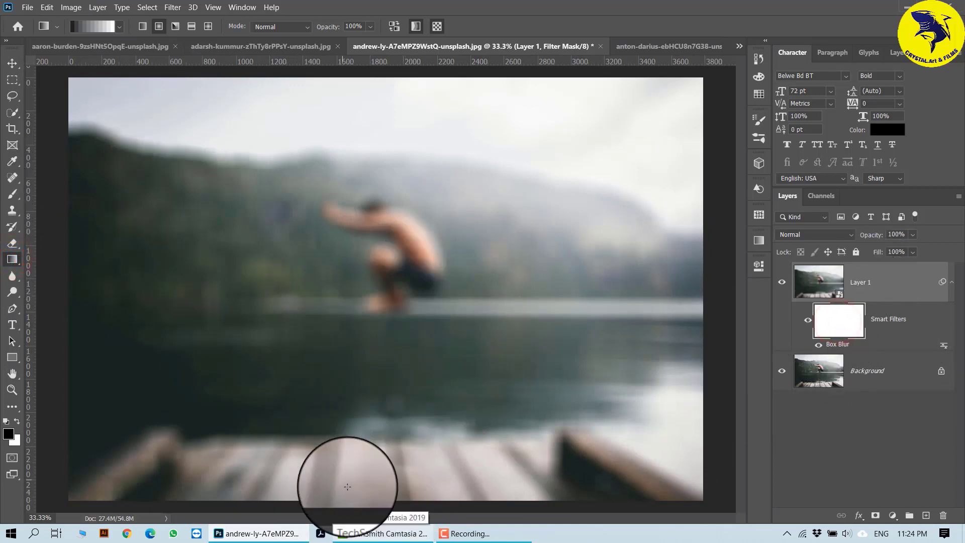
drag(316, 509, 316, 203)
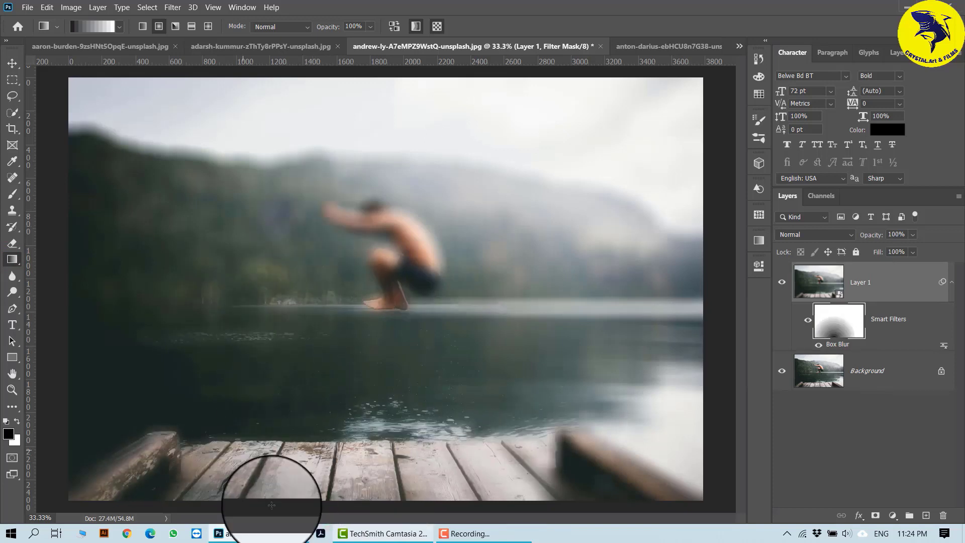
drag(385, 507, 379, 254)
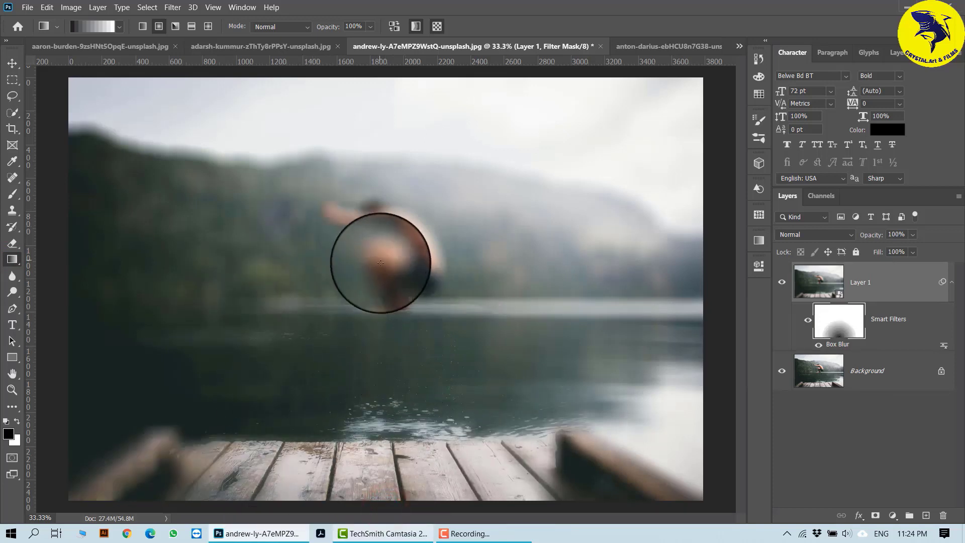
click(843, 334)
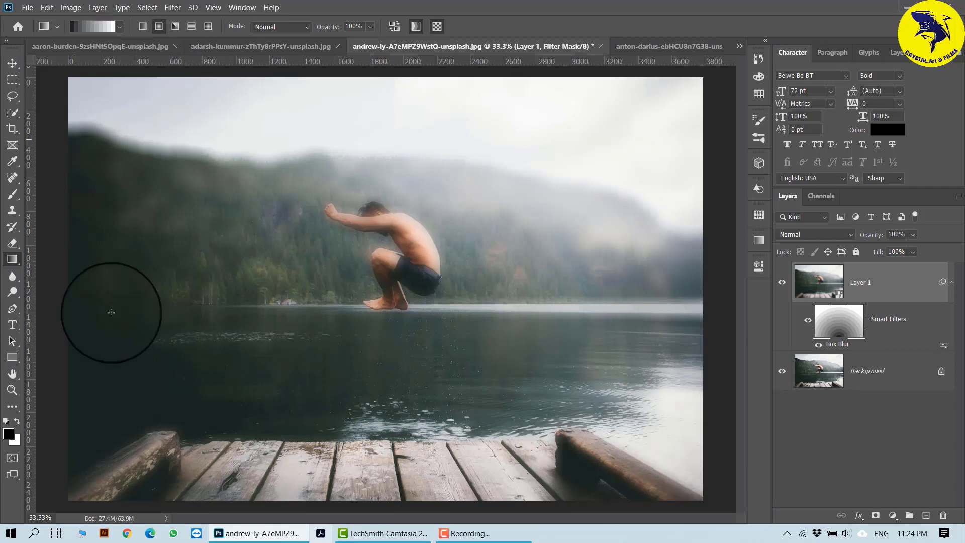
- Switch to the sunset sky photo, try the Average blur on Layer 1, and undo it
click(635, 46)
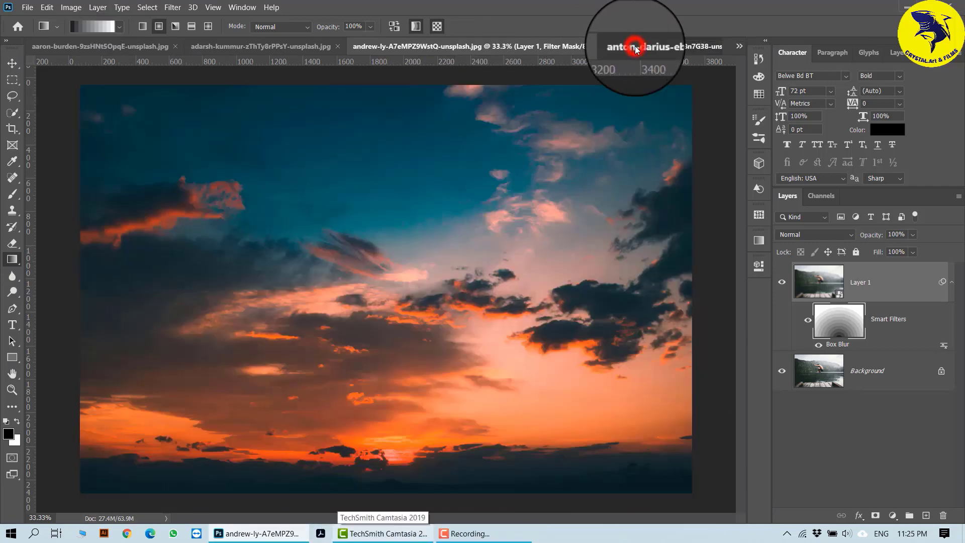
click(179, 7)
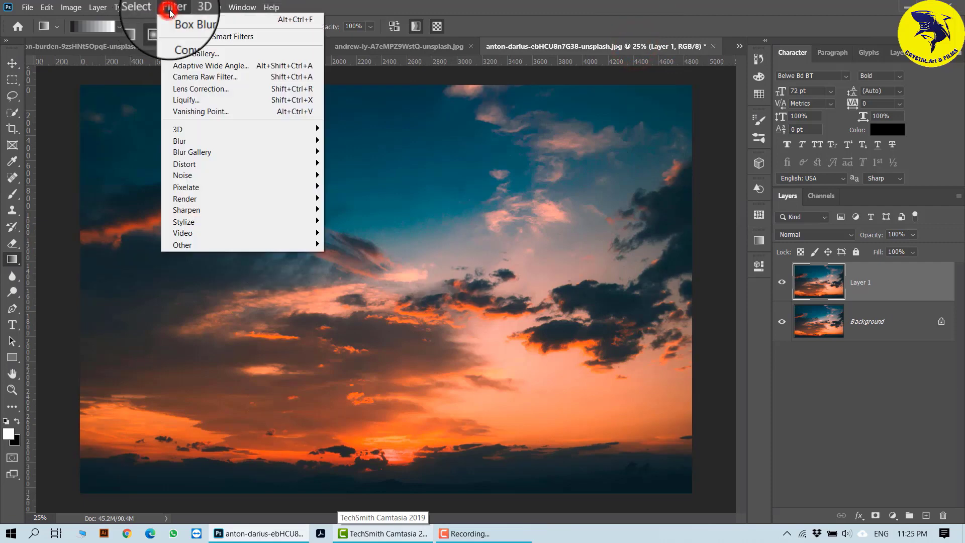
click(269, 143)
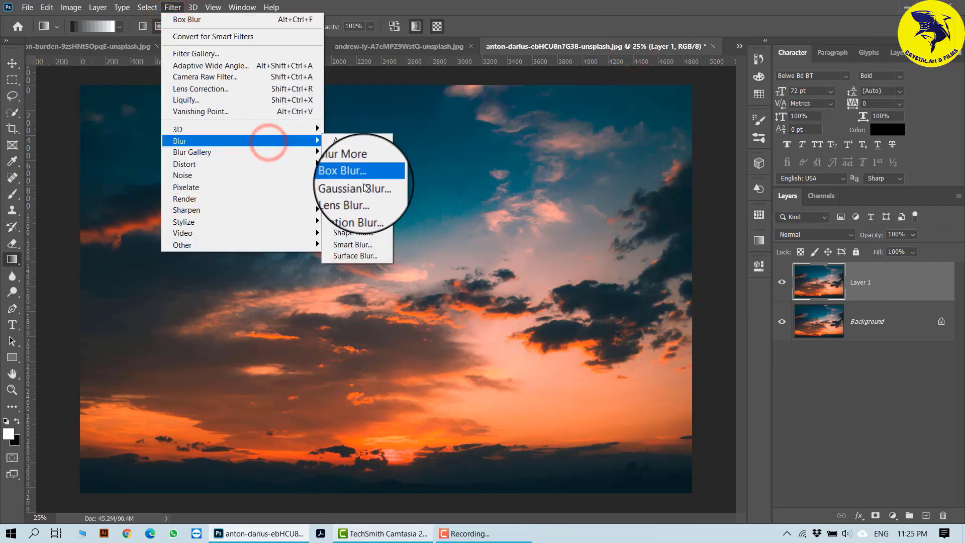
click(377, 141)
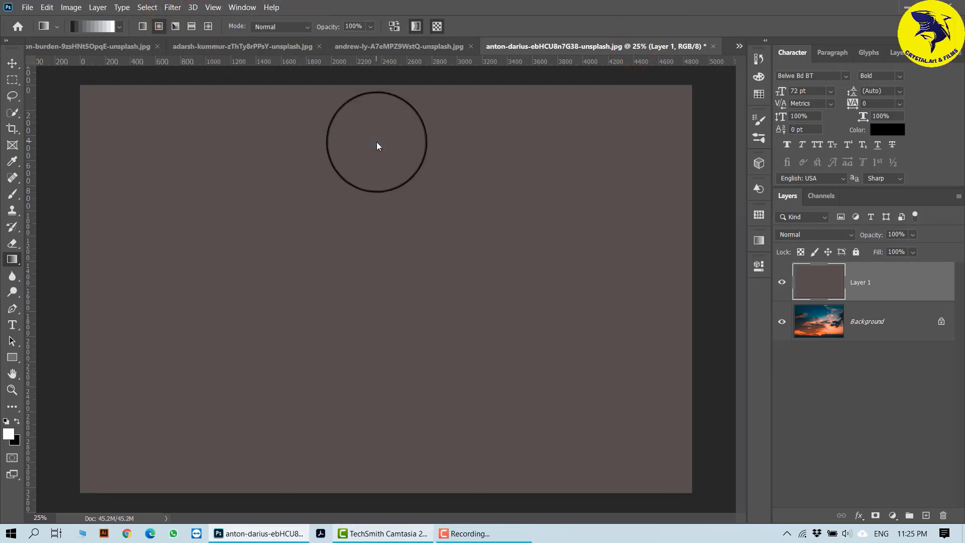
key(ctrl+z)
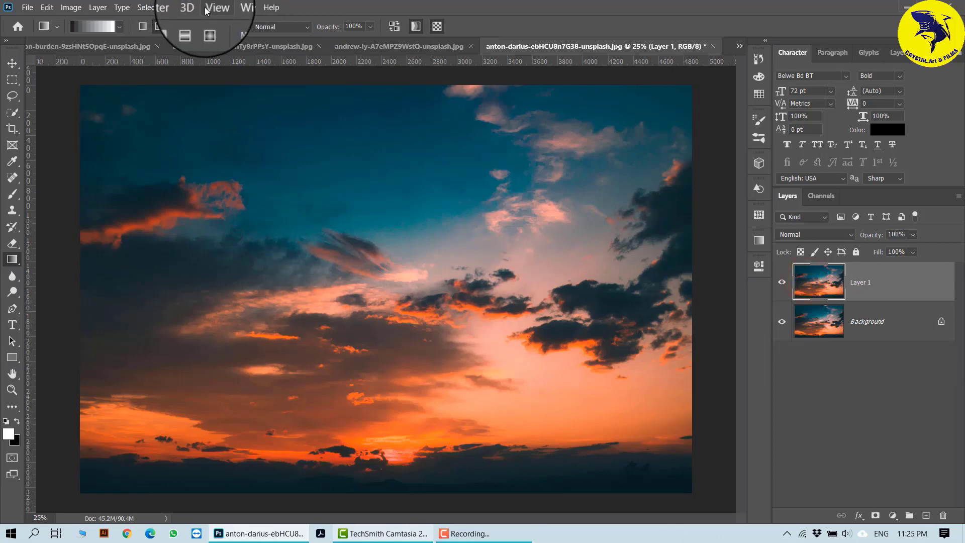
- Apply the Average blur to the whole of Layer 1 once more and undo it
click(172, 7)
click(271, 141)
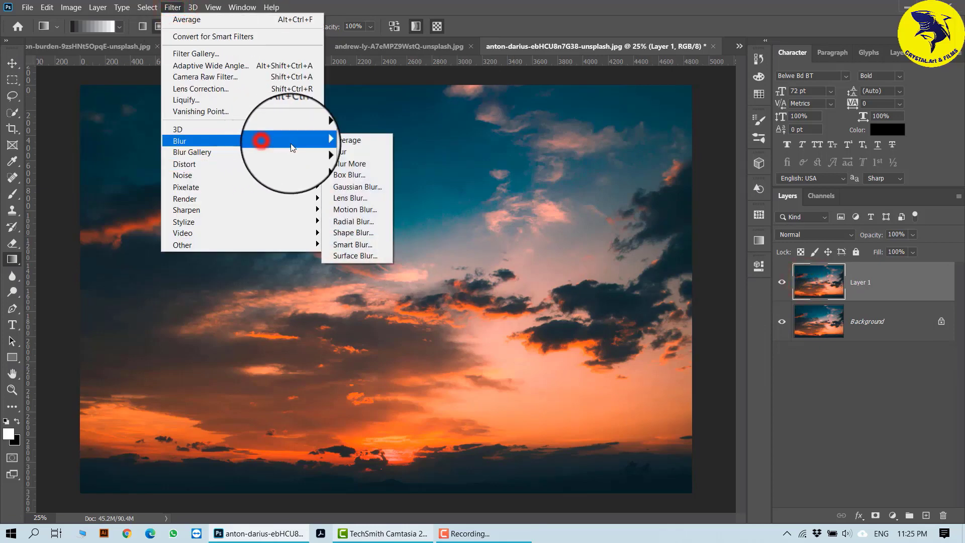
click(346, 141)
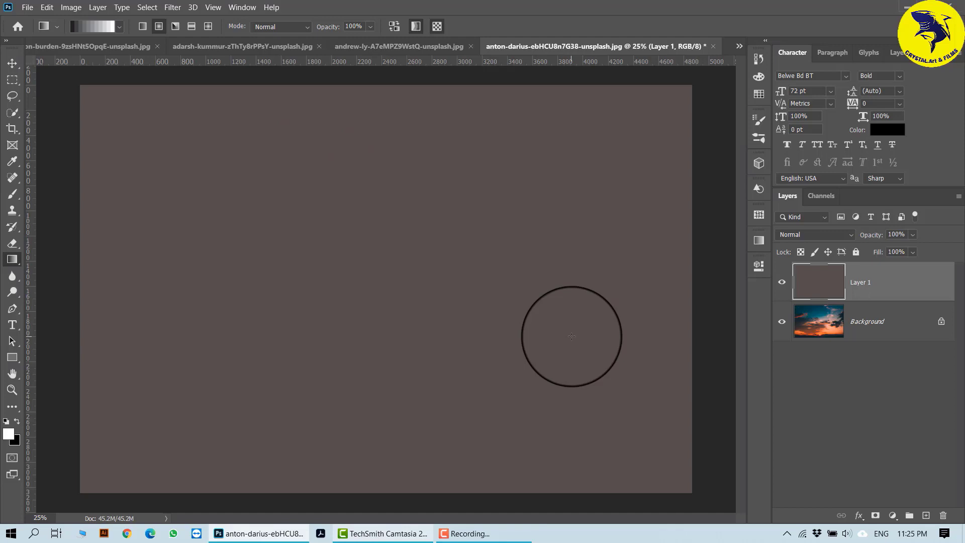
key(ctrl+z)
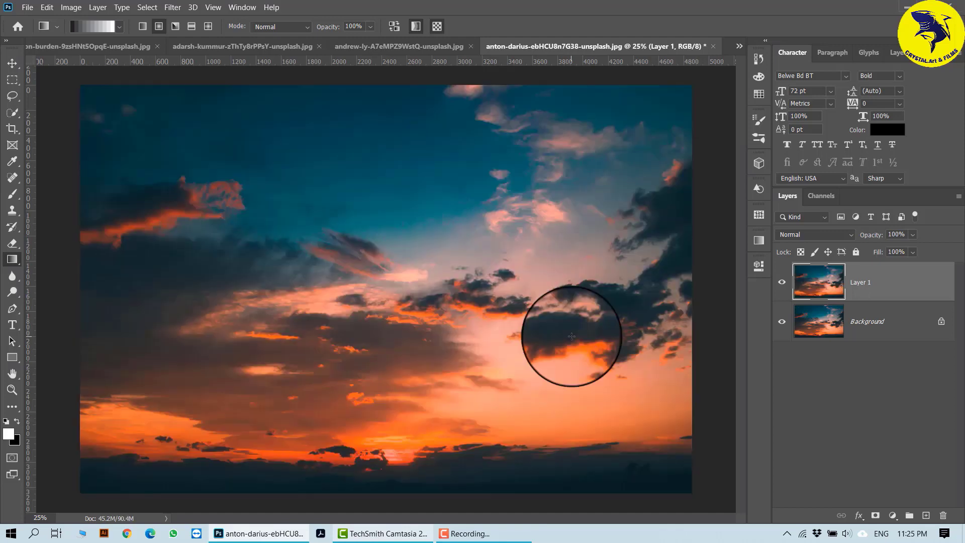
- Convert Layer 1 to a Smart Object and apply the Average blur to a tall rectangular selection over the left part of the sunset photo
click(13, 81)
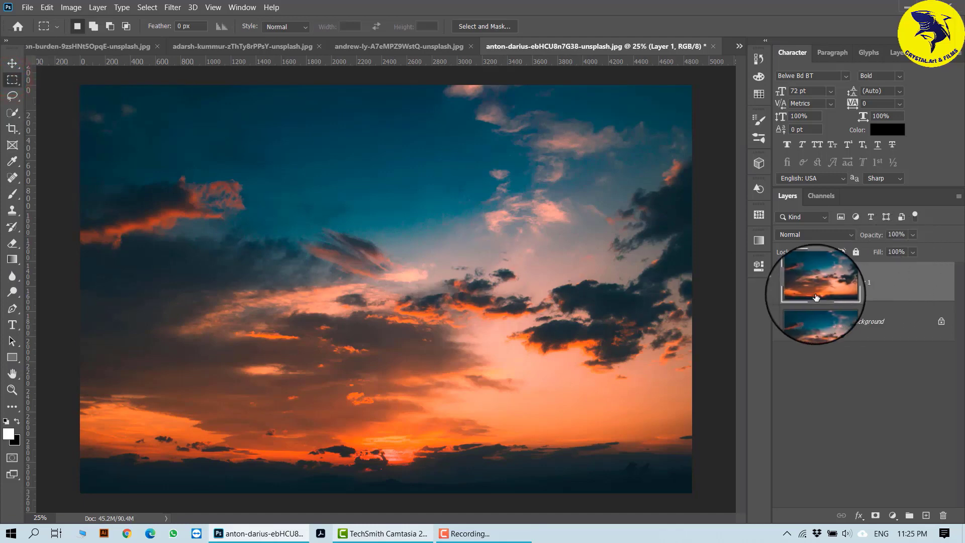
right_click(885, 291)
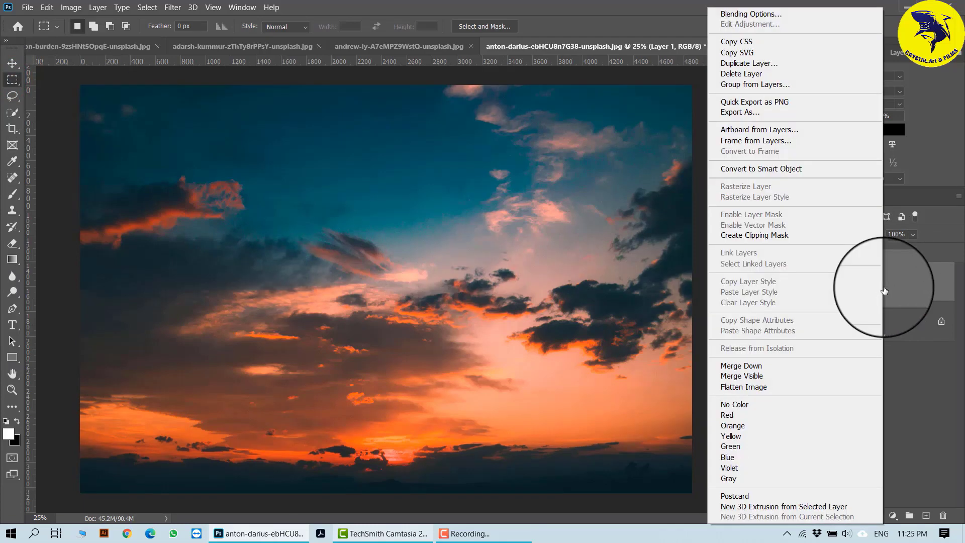
click(804, 169)
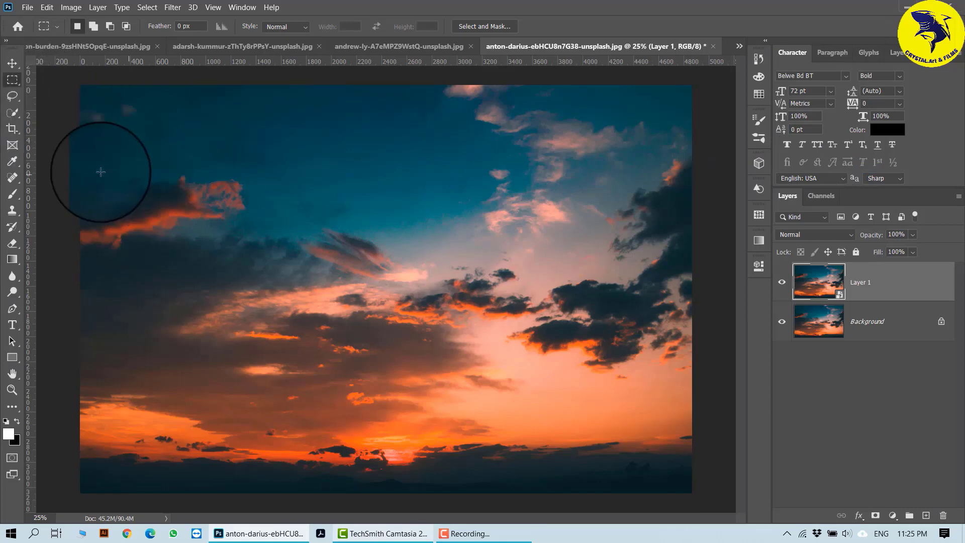
drag(89, 133, 318, 471)
click(172, 8)
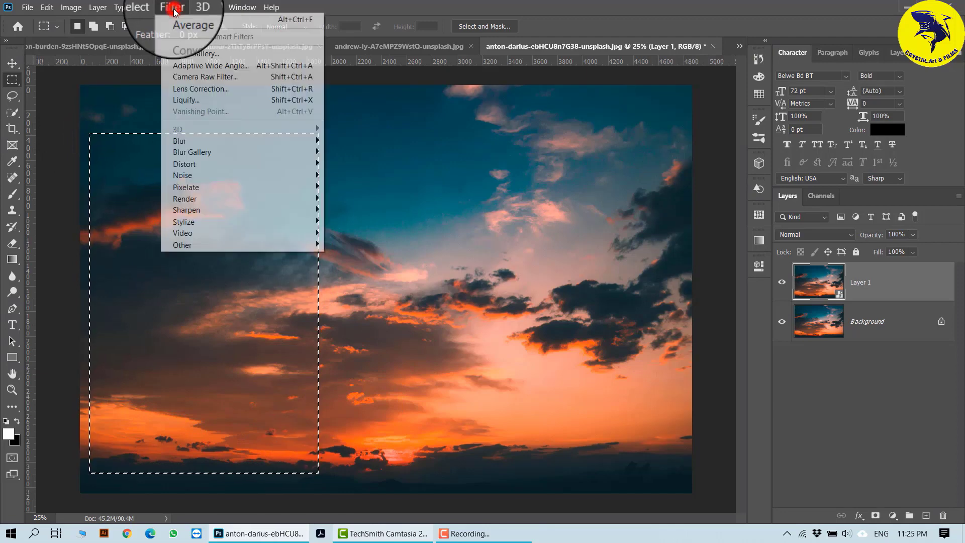
click(240, 144)
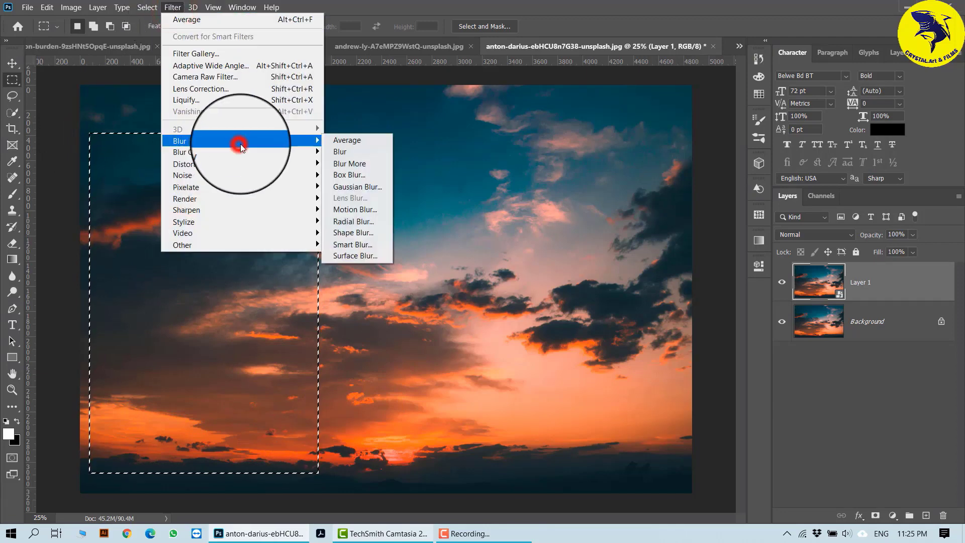
click(364, 141)
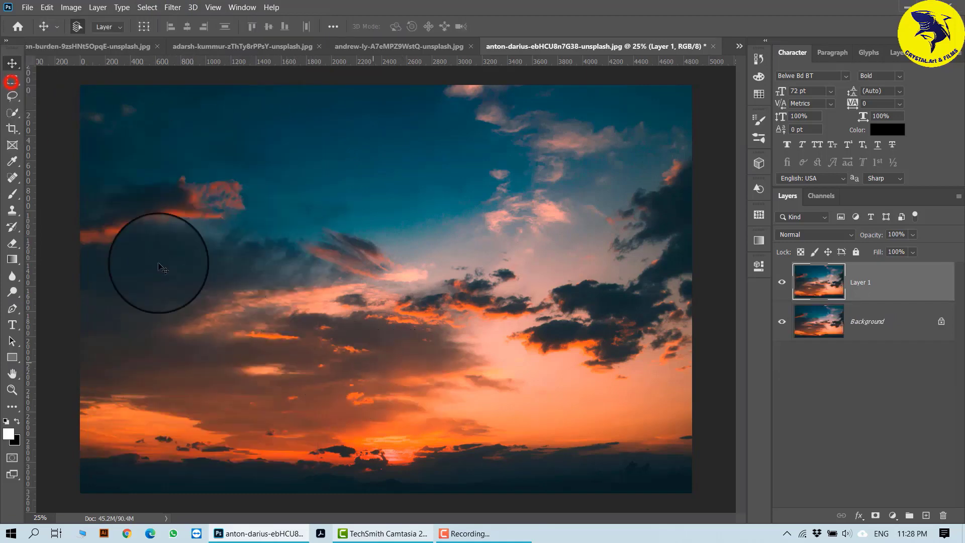
- Apply the Average blur to a rectangular selection in the upper middle of the sunset sky on Layer 1, and deselect it
click(12, 80)
drag(331, 139, 520, 261)
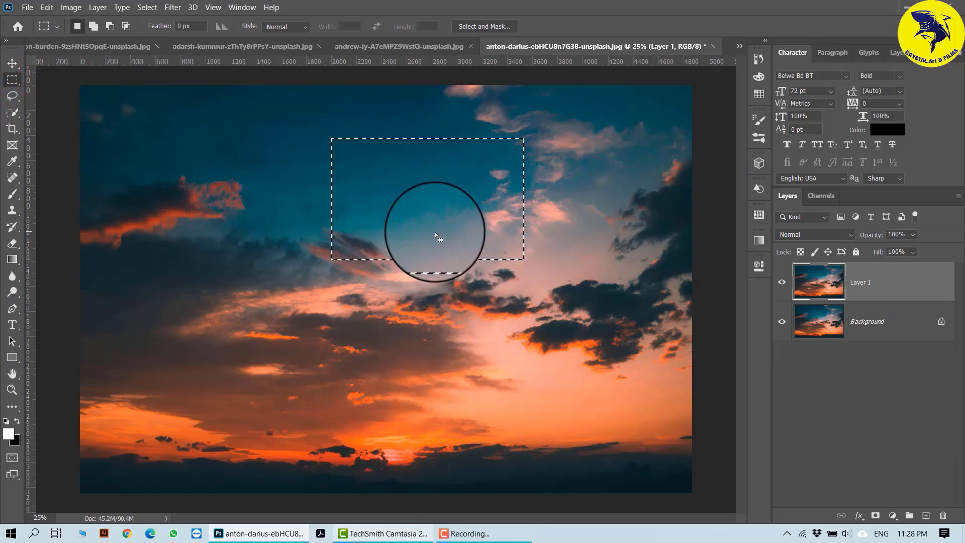
click(173, 7)
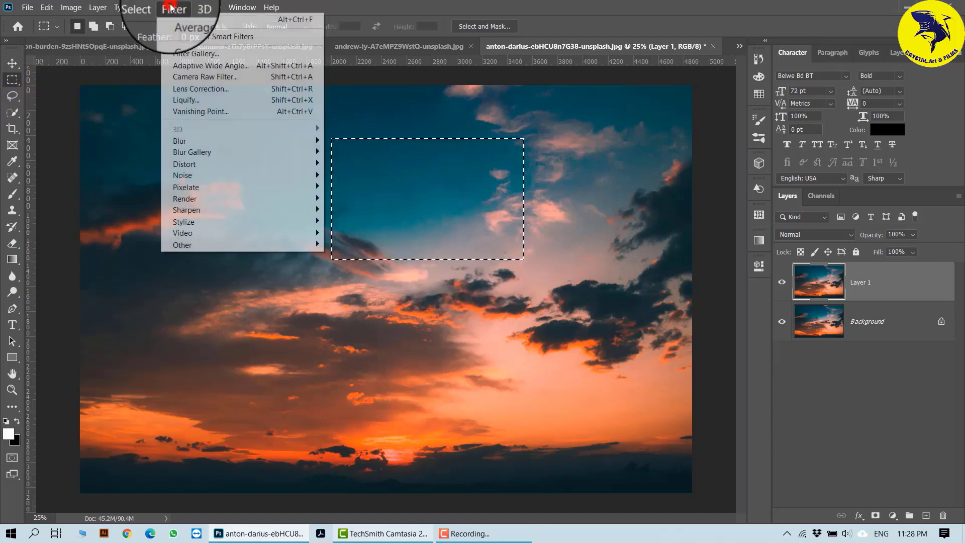
click(238, 143)
click(353, 140)
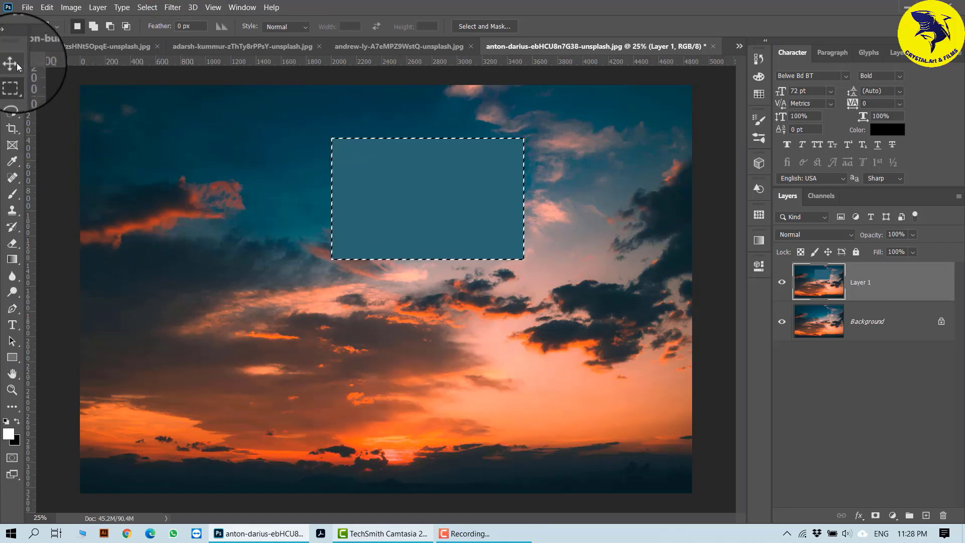
key(ctrl+d)
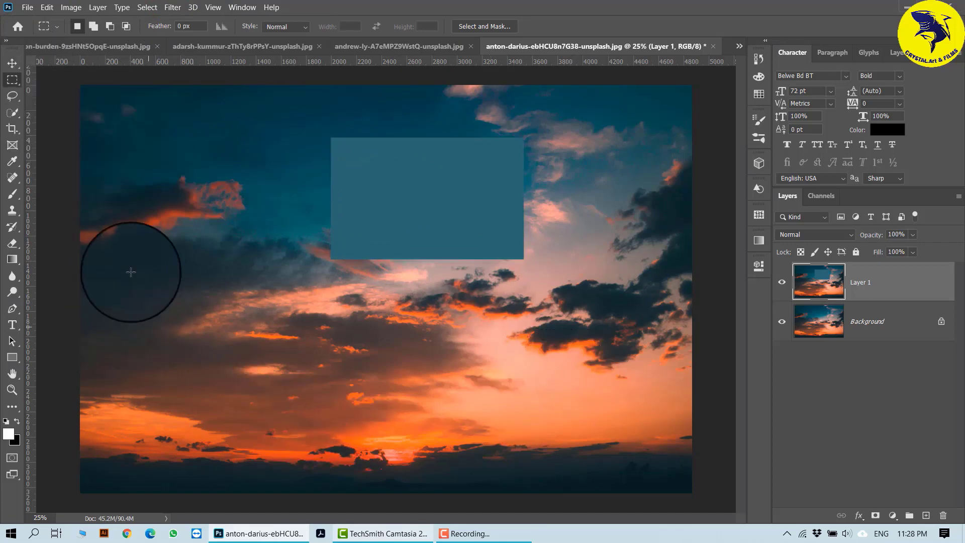
- Move Layer 1 slightly upward on the canvas and keep it selected
click(13, 70)
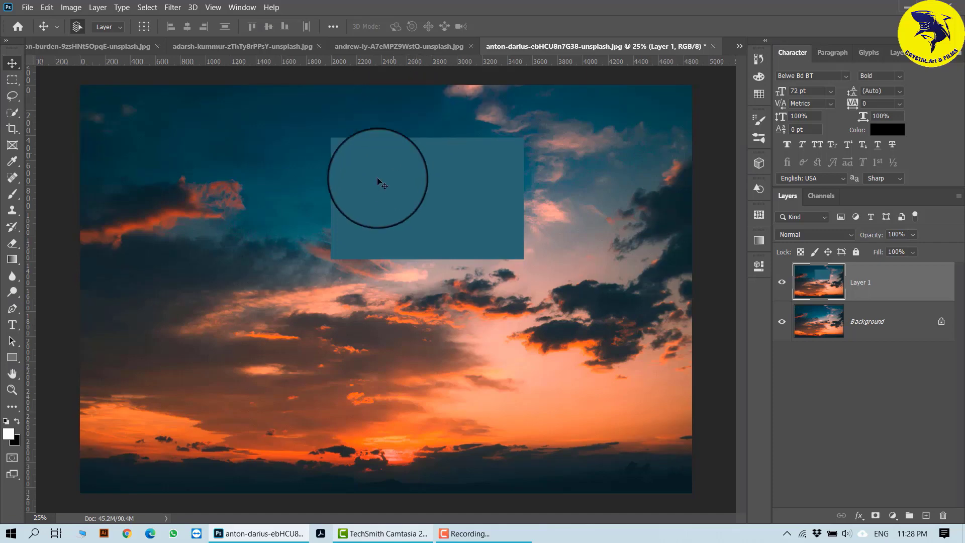
mouse_move(387, 184)
mouse_down()
mouse_move(517, 244)
mouse_move(273, 179)
mouse_move(367, 225)
mouse_move(352, 174)
mouse_move(387, 177)
mouse_up()
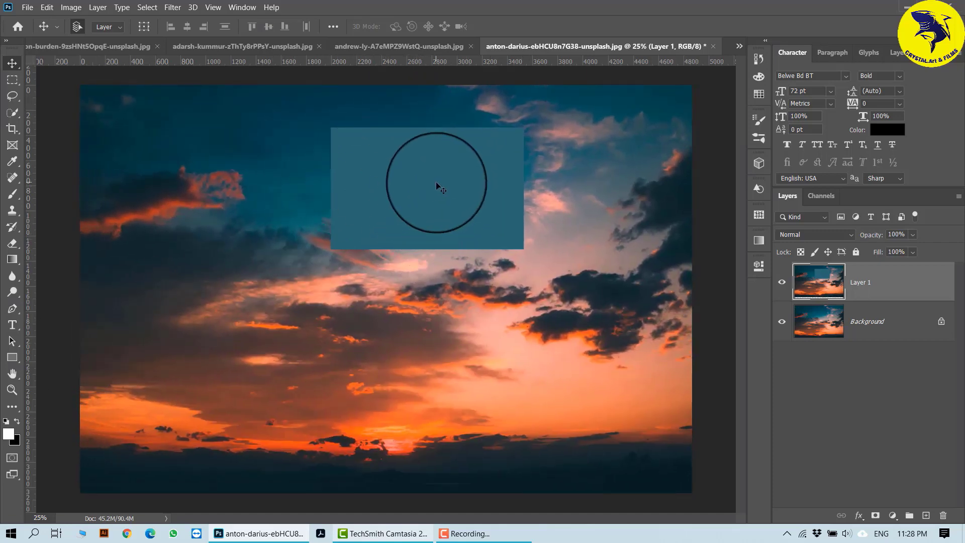
click(906, 290)
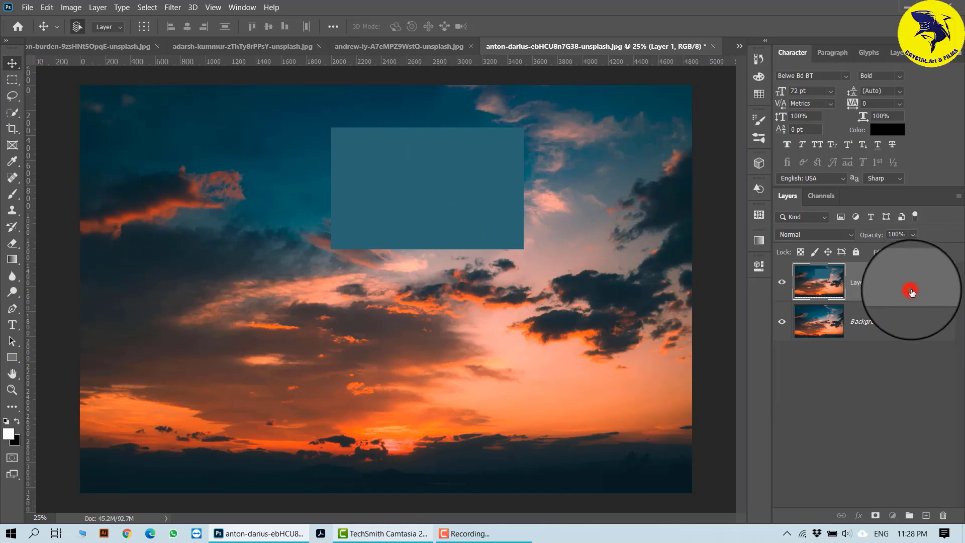
- Apply the Average blur to a rectangular selection over the orange clouds in the lower right of the sunset photo, and deselect it
click(14, 79)
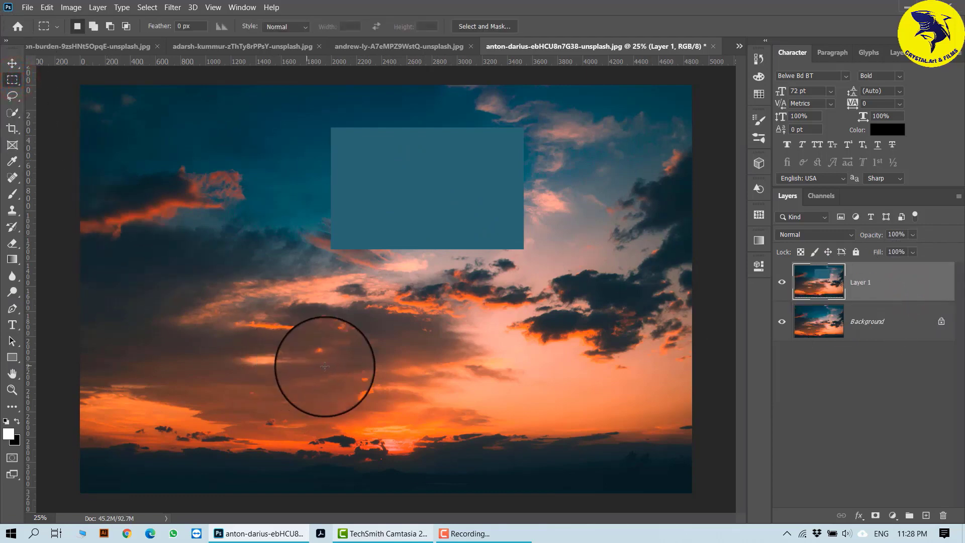
drag(416, 329, 599, 431)
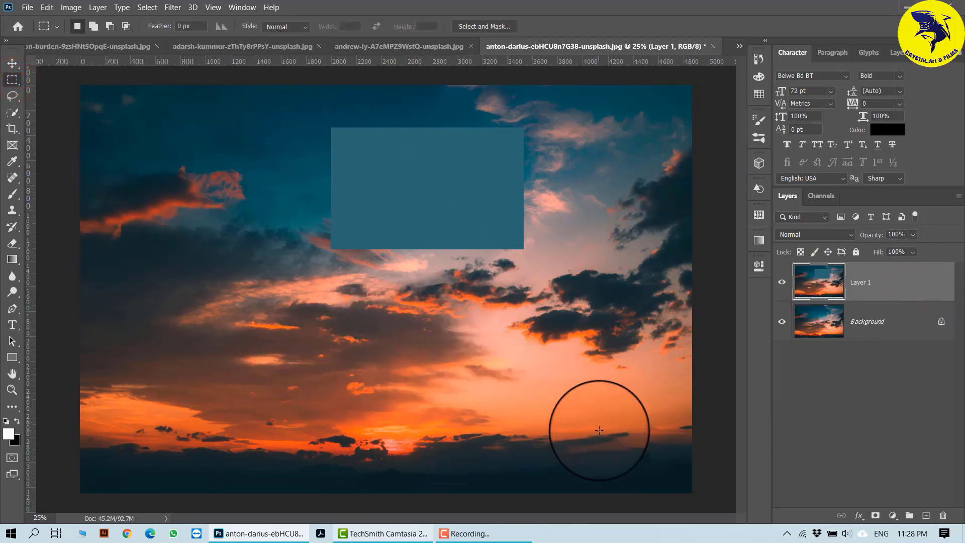
click(182, 10)
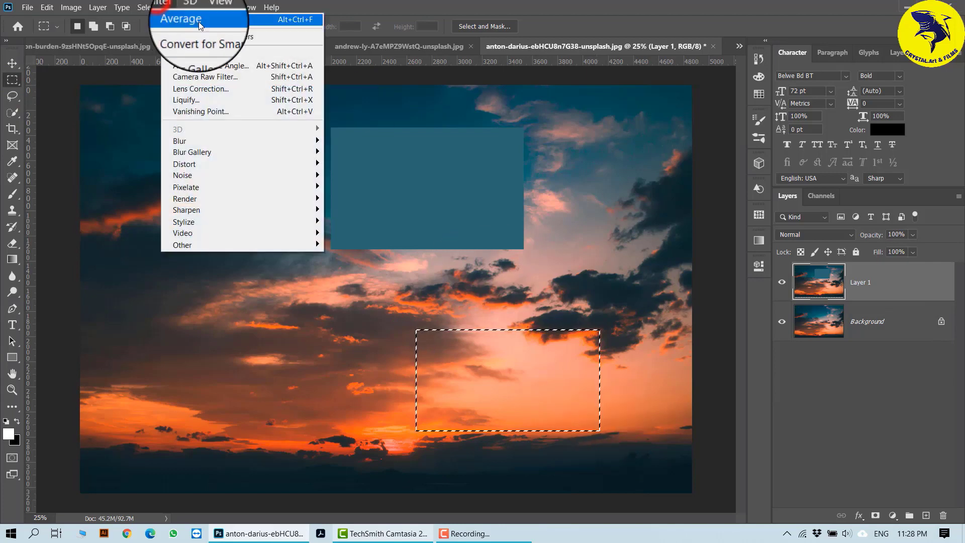
click(203, 21)
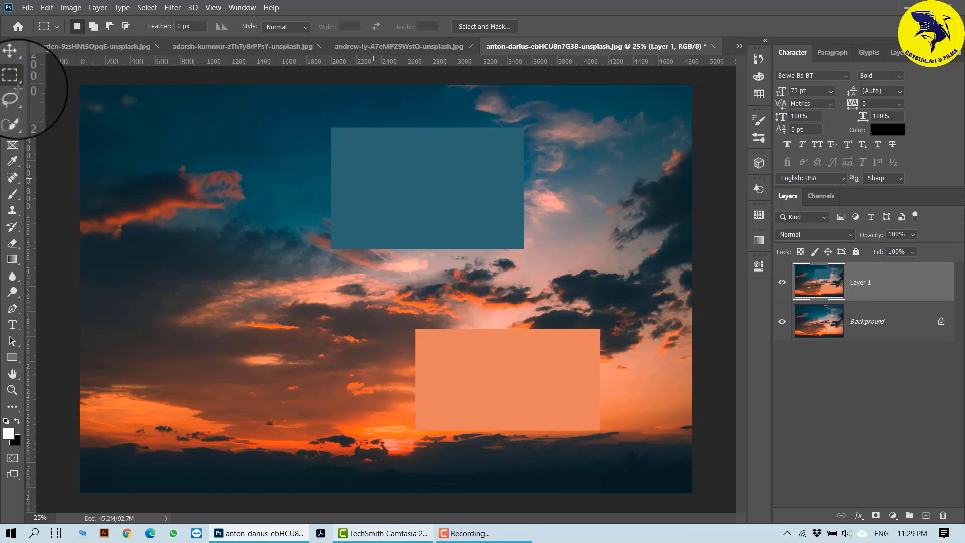
click(13, 63)
click(458, 214)
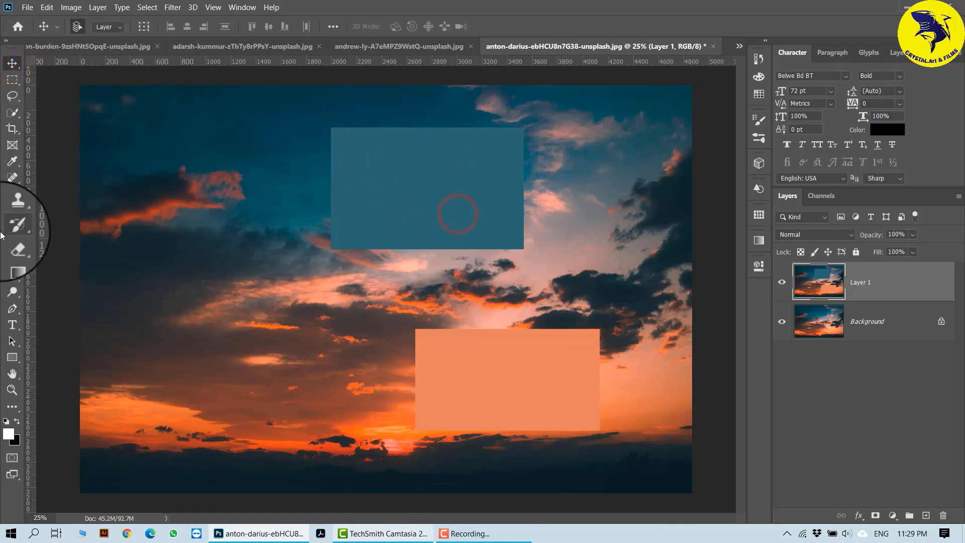
- Sample the averaged teal rectangle as the foreground color and check its hex code in the Color Picker
click(12, 160)
click(431, 200)
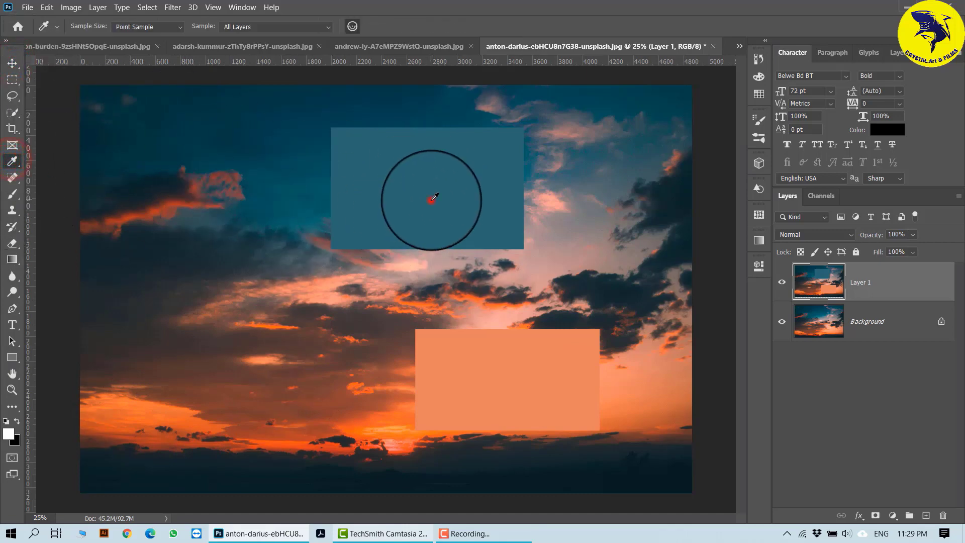
click(8, 433)
click(719, 377)
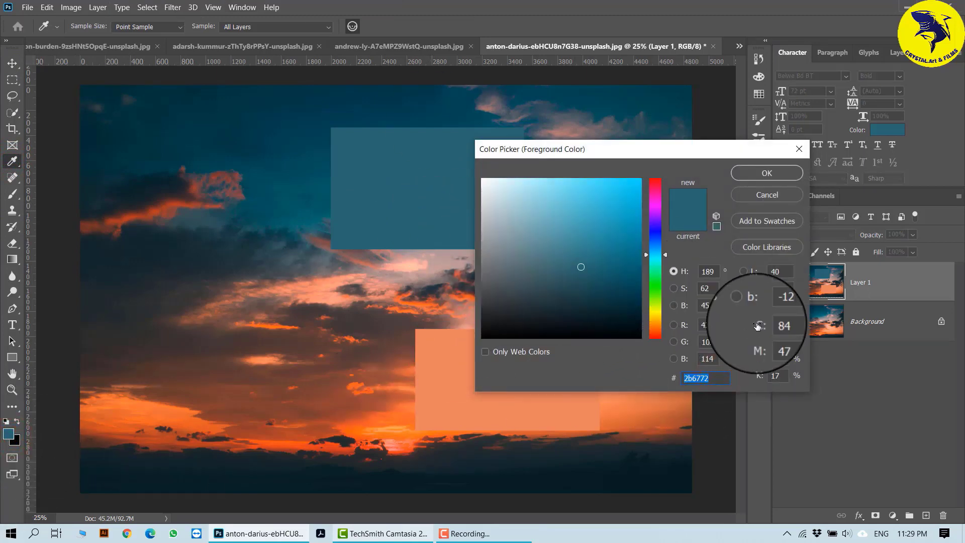
click(766, 173)
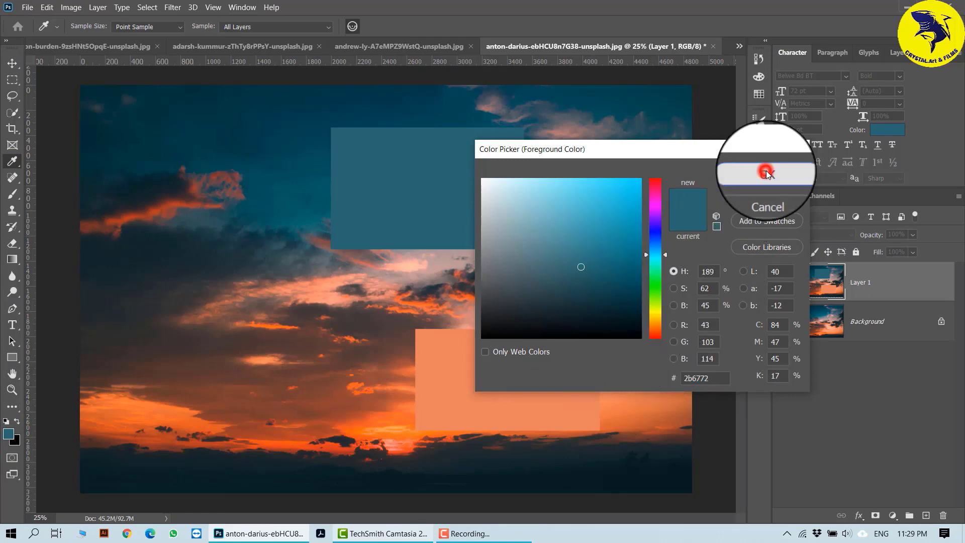
- Sample the averaged orange rectangle as the foreground color, check its hex code, and return to the Move tool
click(514, 387)
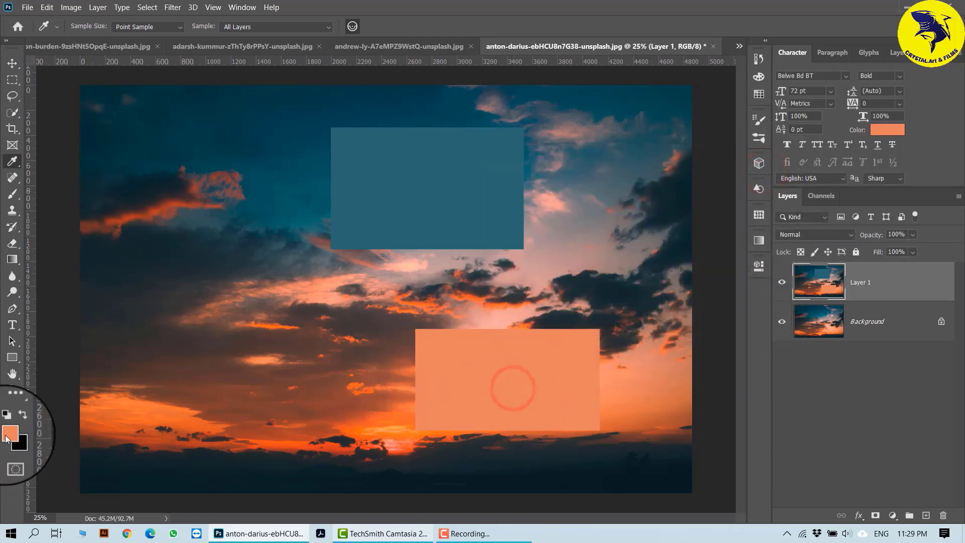
click(9, 435)
click(718, 380)
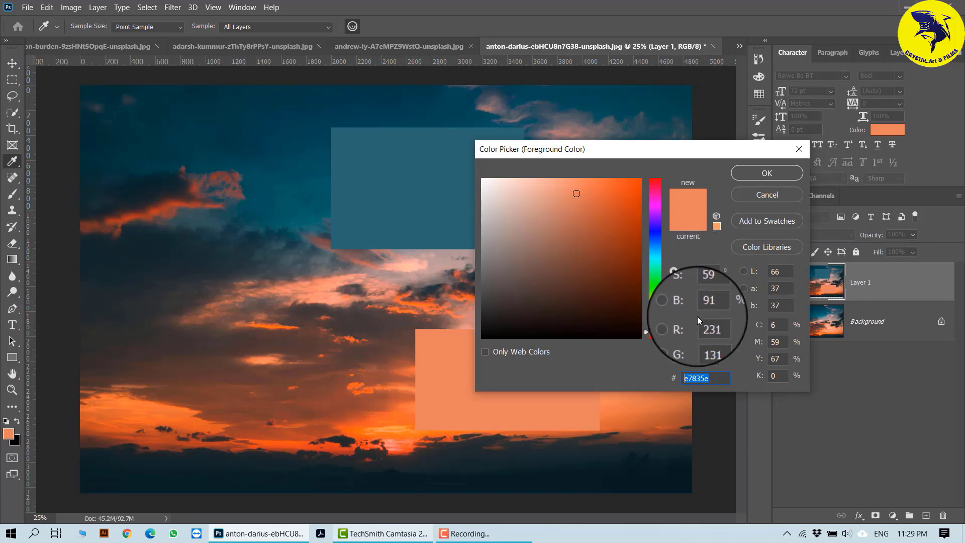
click(773, 172)
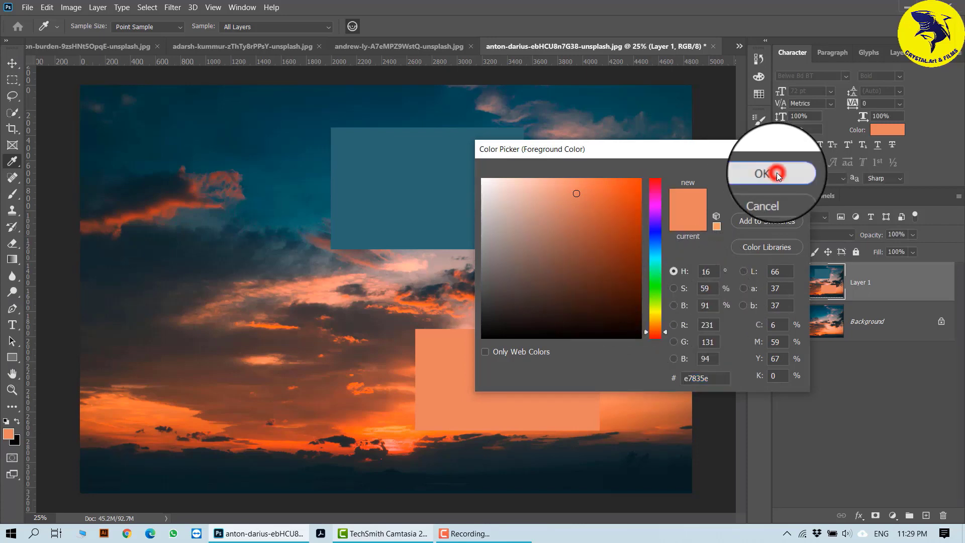
click(12, 63)
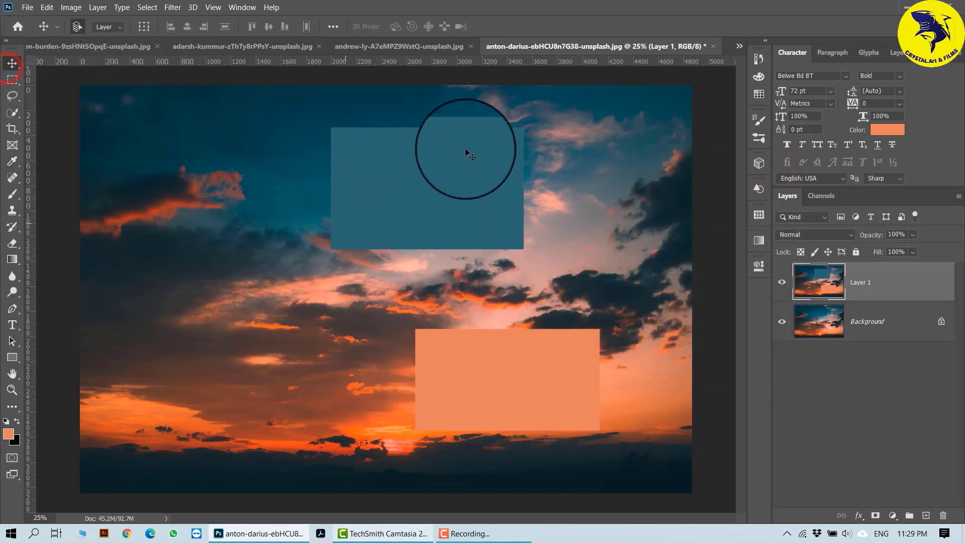
- Switch to the open-book photo, hide the smart object layer and show the Background layer
click(89, 46)
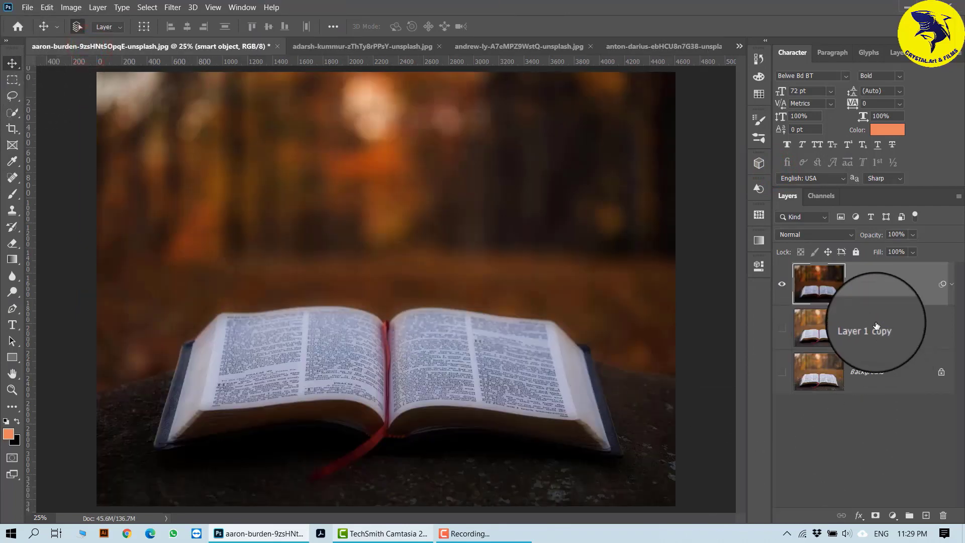
click(778, 283)
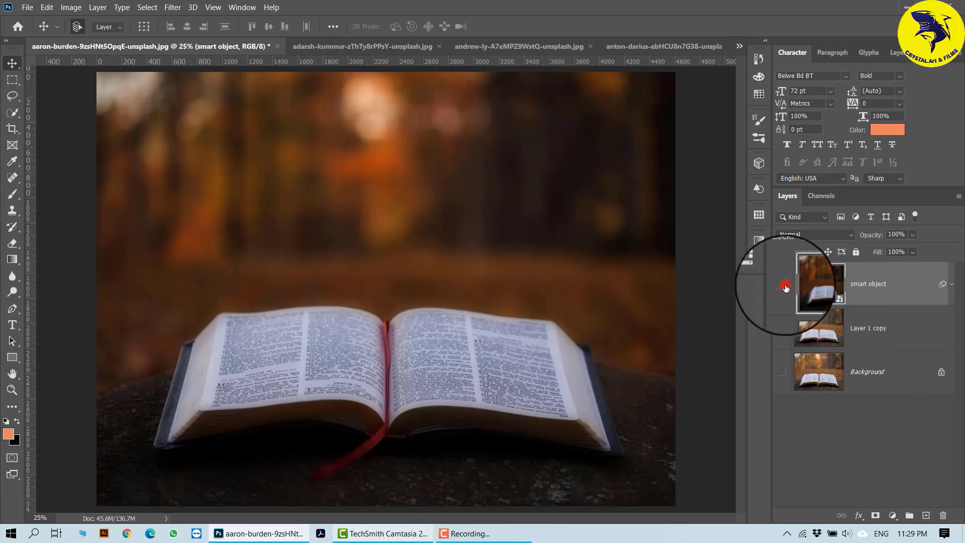
click(783, 373)
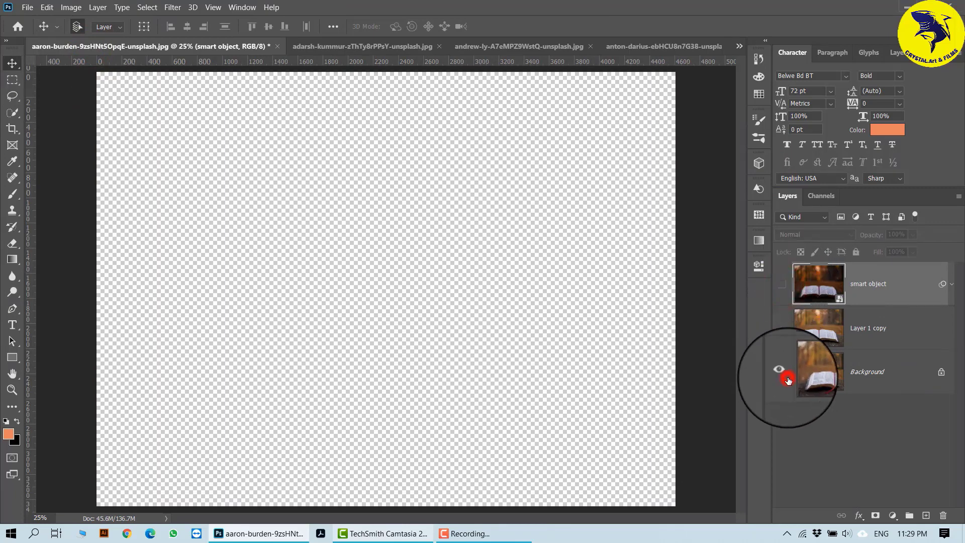
click(877, 373)
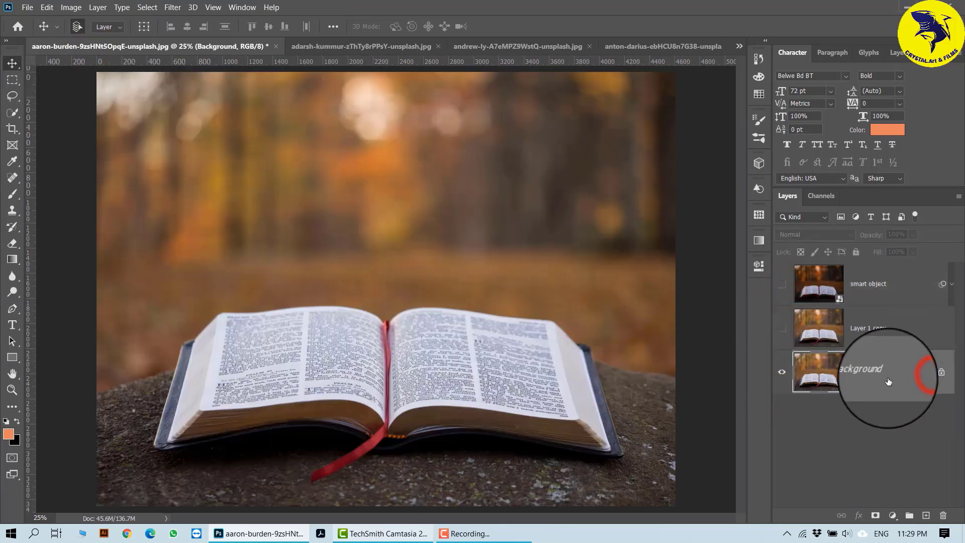
click(863, 283)
- Unlock the Background layer and reorder the stack so Layer 1 copy and the smart object layer sit below it
click(942, 369)
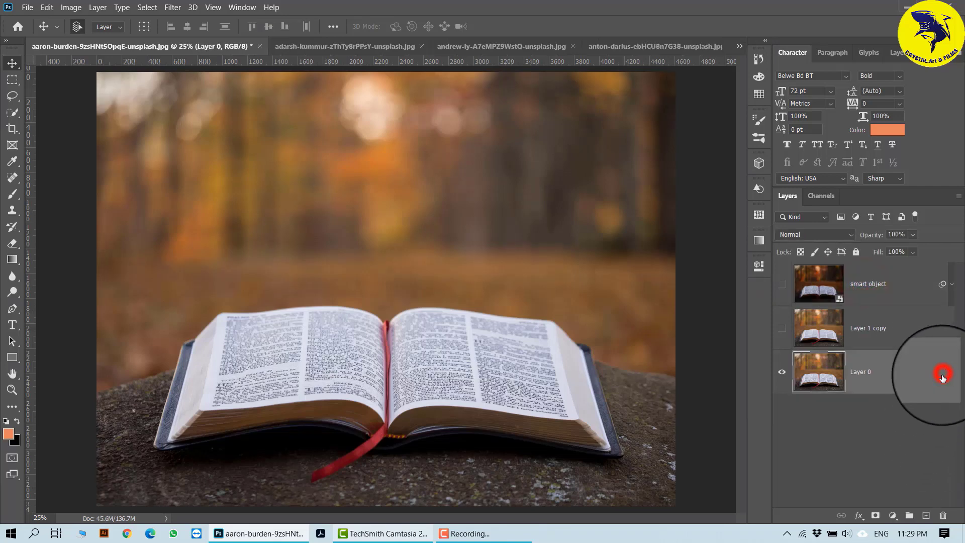
drag(866, 328, 861, 392)
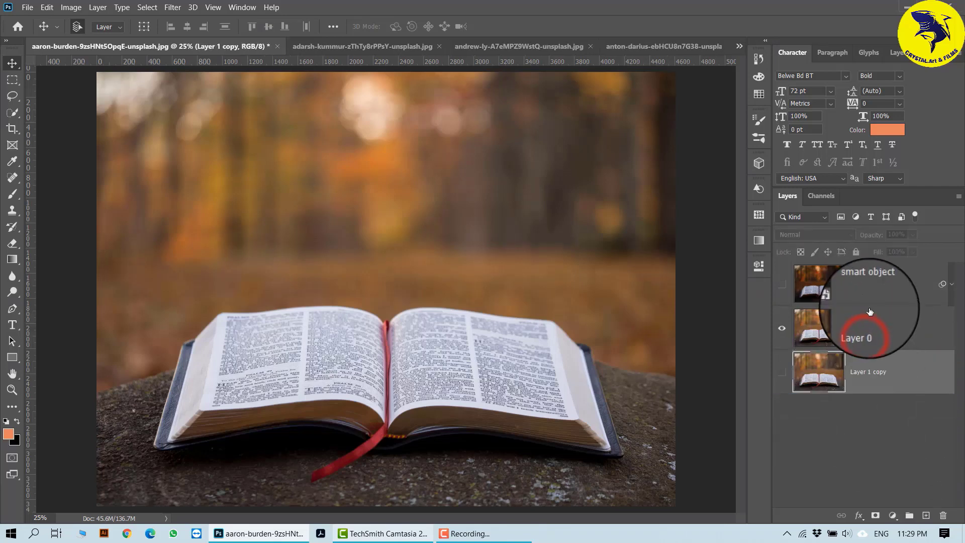
drag(870, 285, 882, 427)
- Duplicate Layer 0 and rename the copy "lens blur"
click(862, 296)
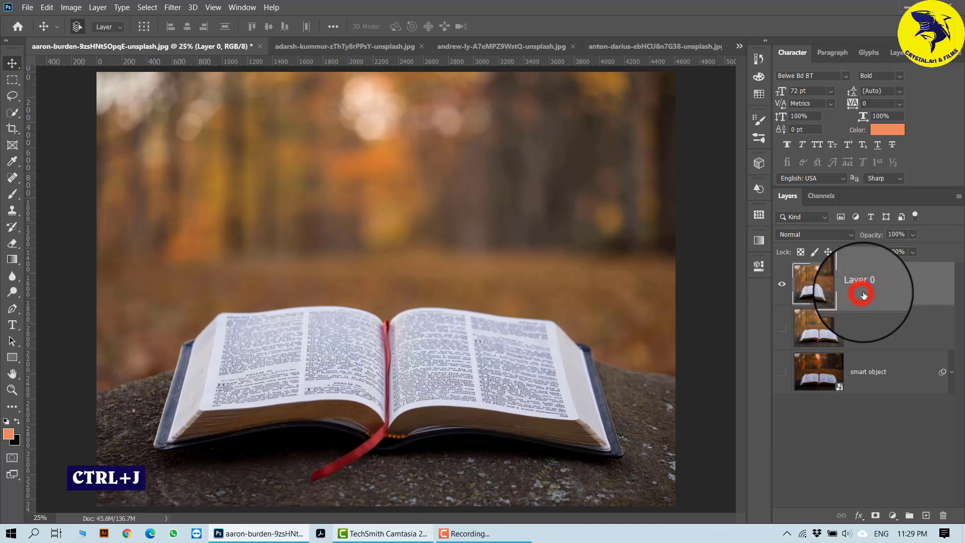
click(903, 284)
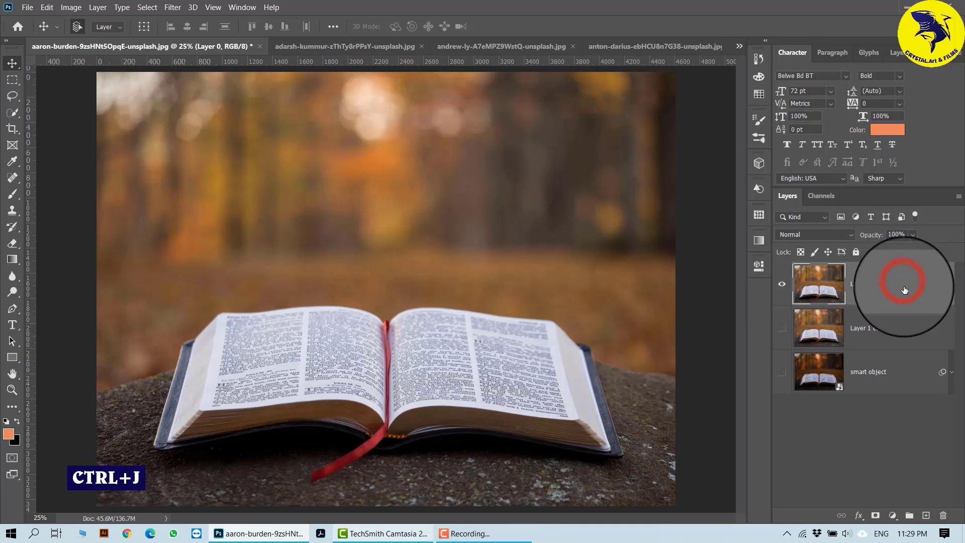
key(ctrl+j)
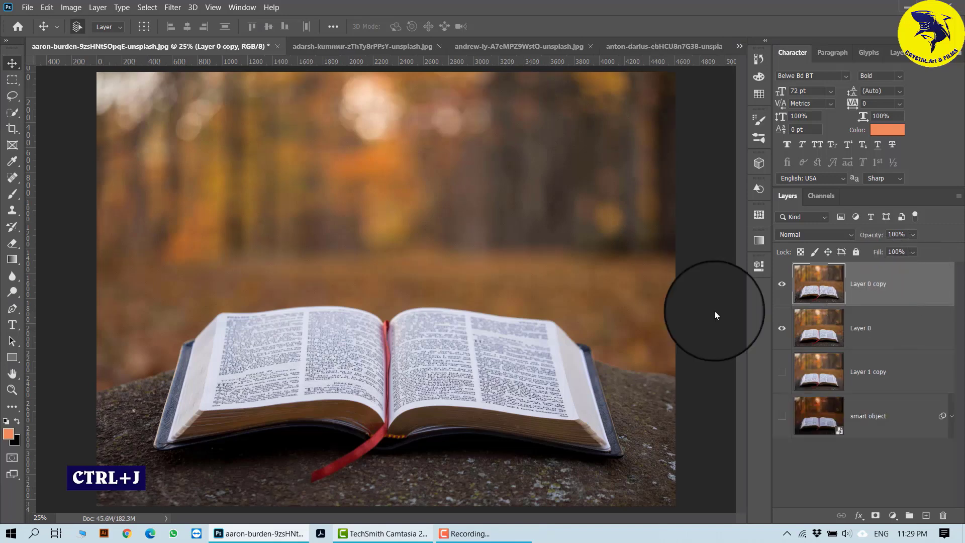
click(182, 7)
click(260, 141)
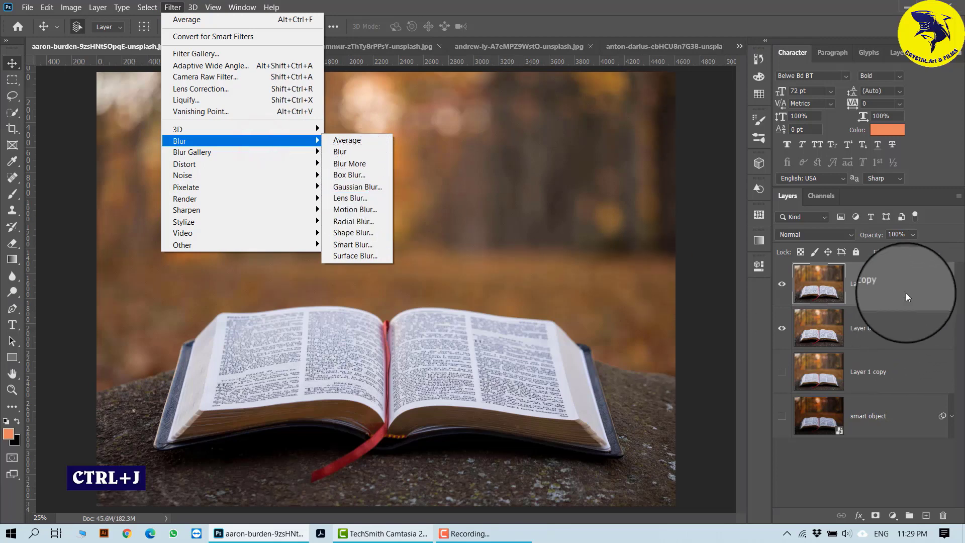
double_click(872, 285)
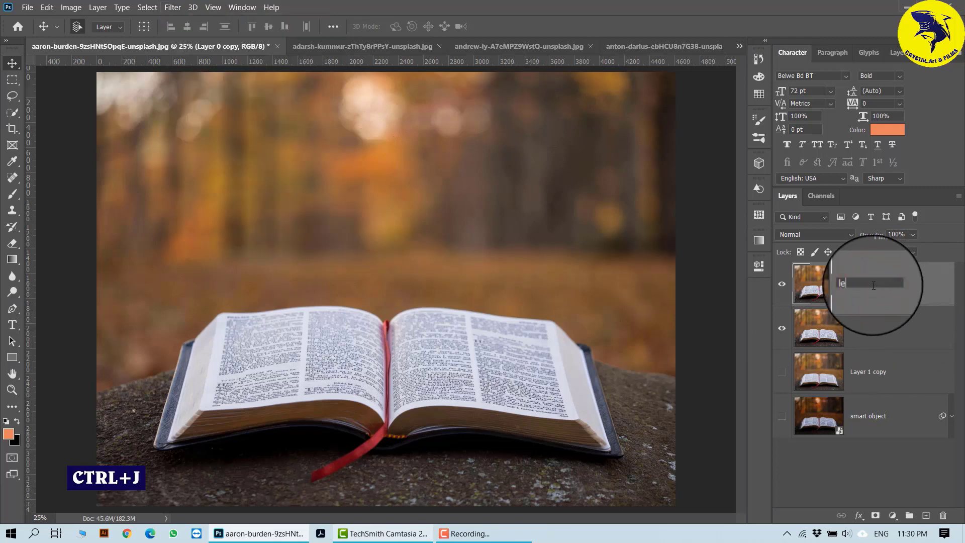
key(Return)
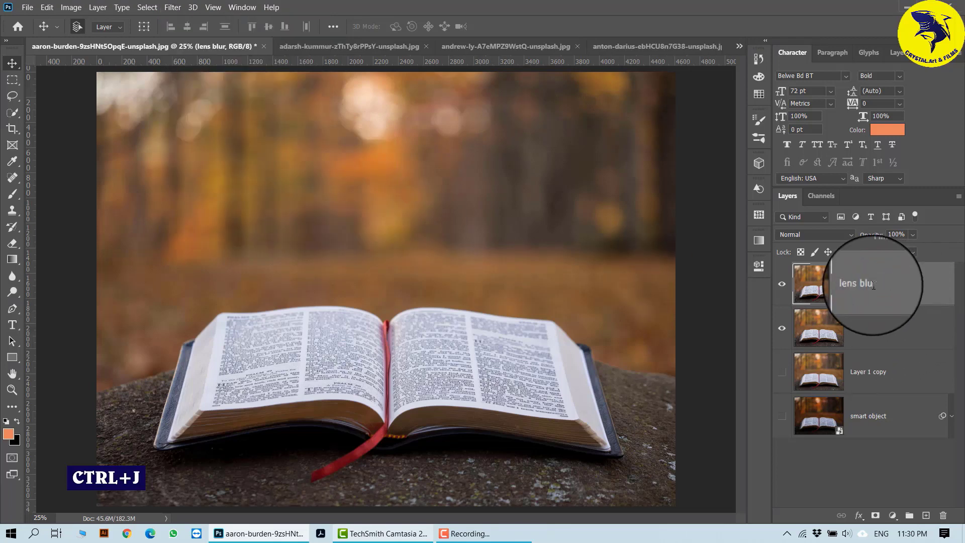
- Start the Lens Blur filter on the lens blur layer and set the iris shape to Square (4)
click(880, 287)
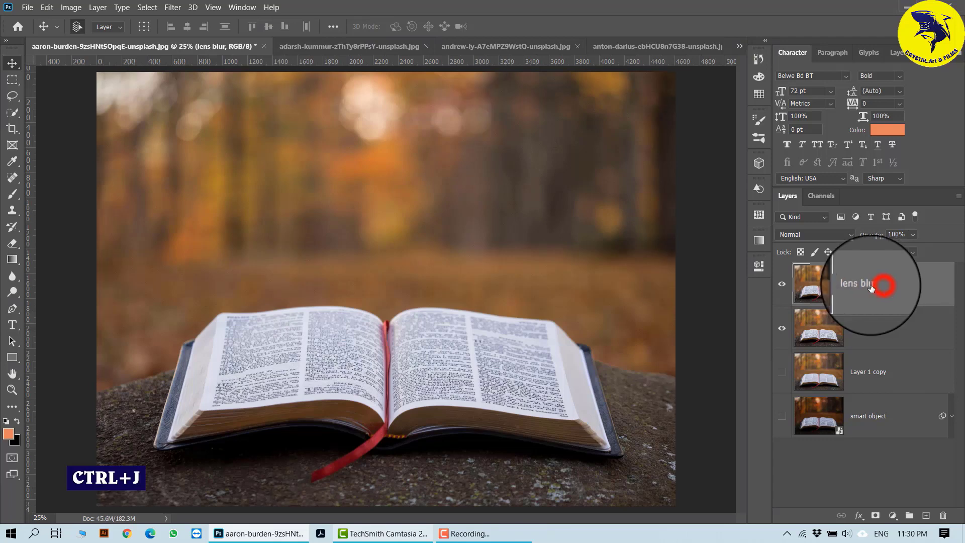
click(176, 9)
click(244, 144)
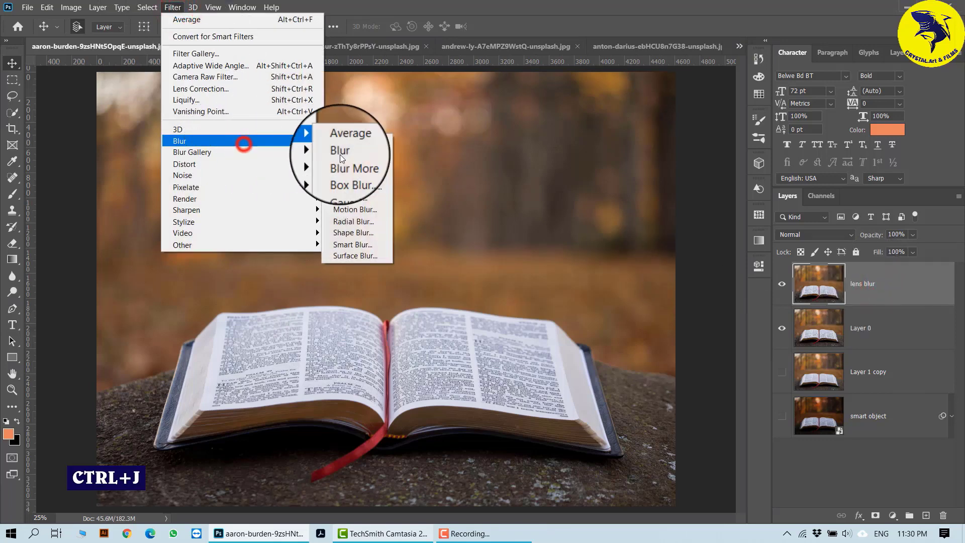
click(356, 200)
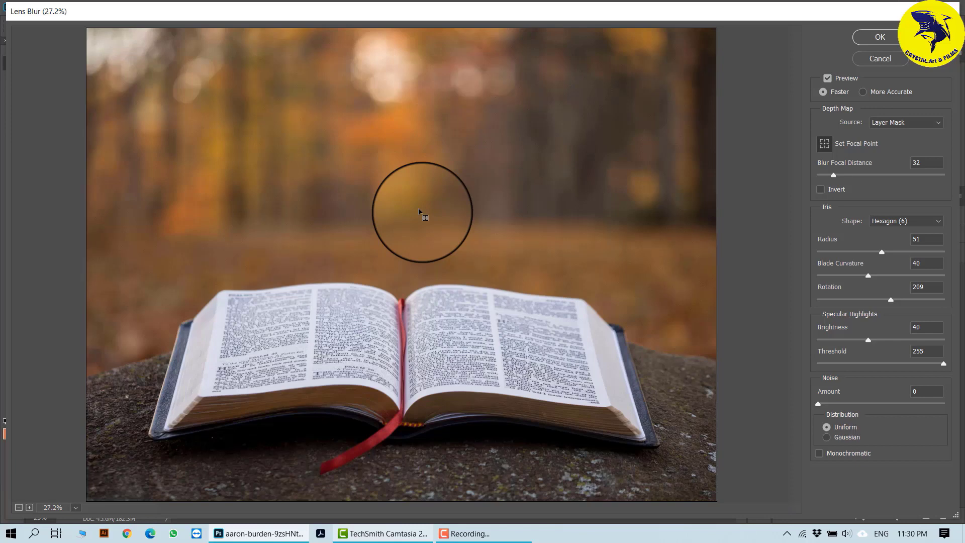
click(932, 222)
click(888, 241)
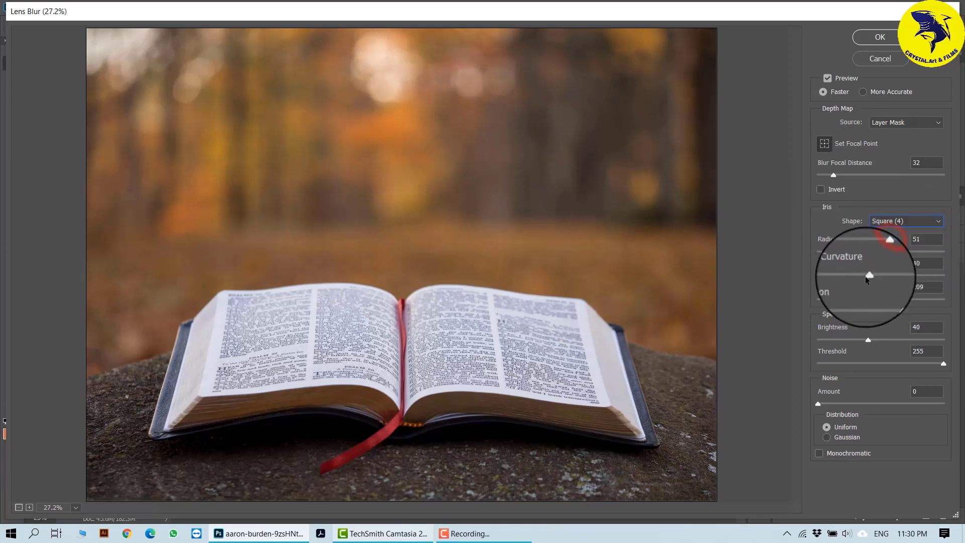
- Set the Lens Blur radius to 52 and toggle the depth map's Invert option on and off to compare
click(892, 252)
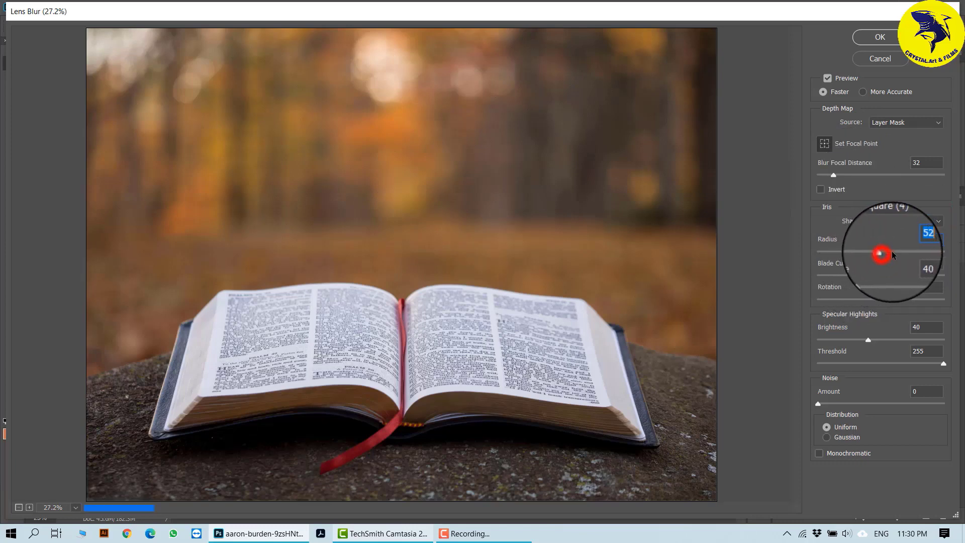
click(868, 277)
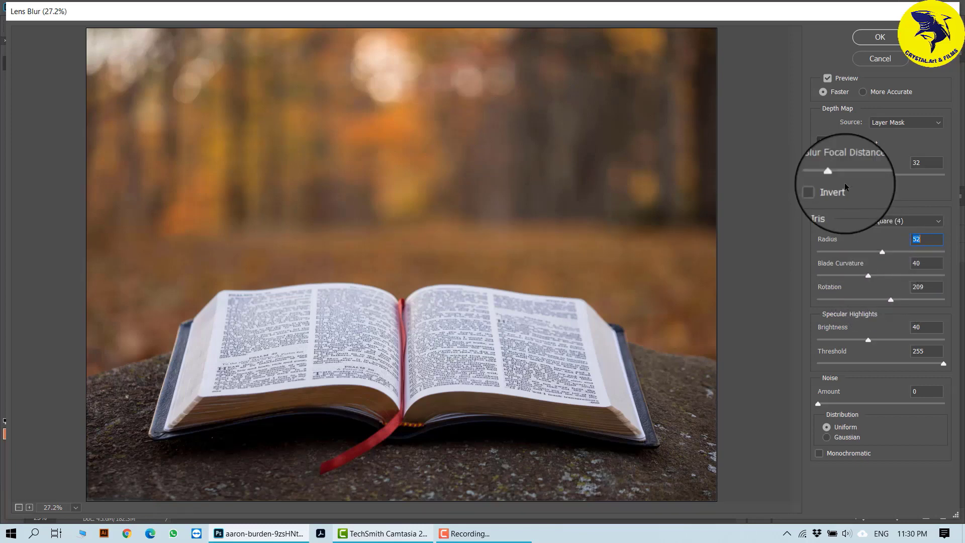
click(820, 190)
click(821, 190)
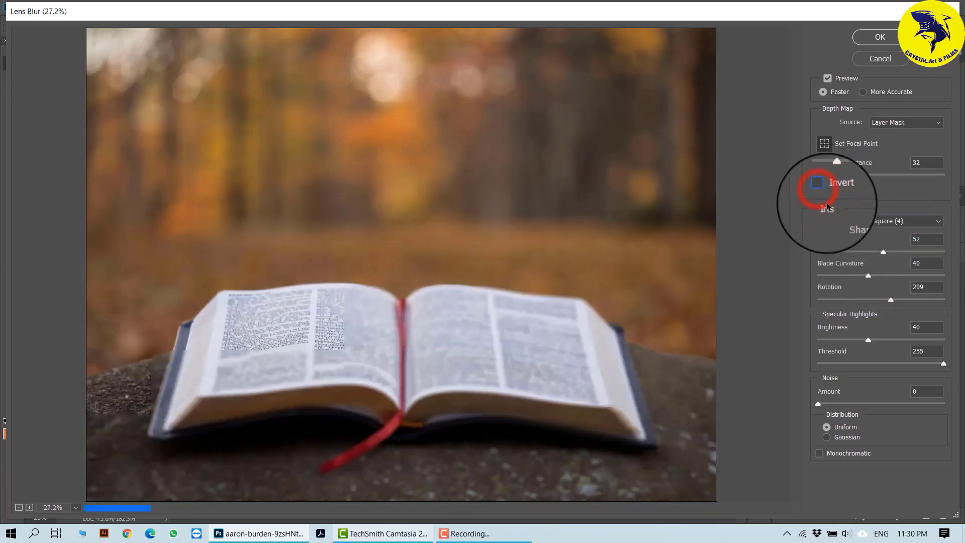
click(820, 189)
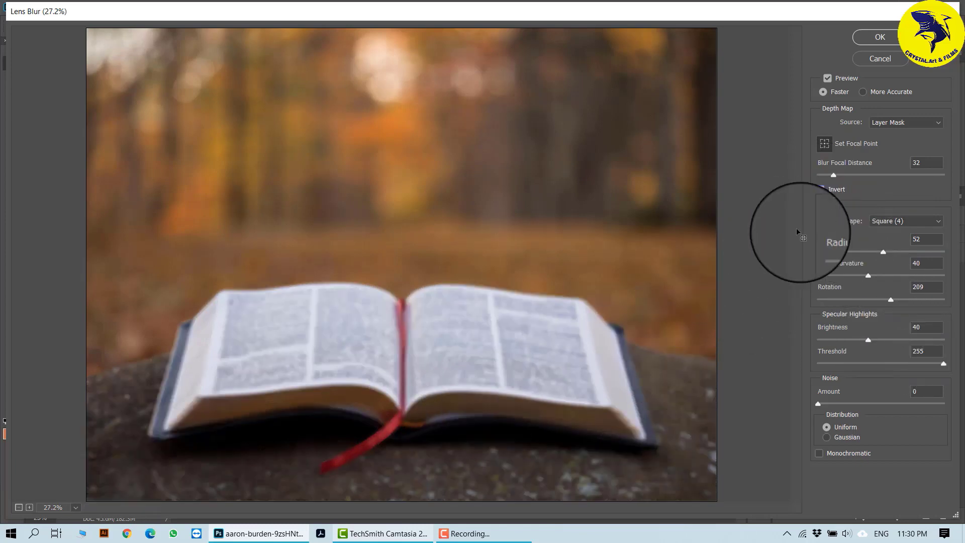
click(821, 189)
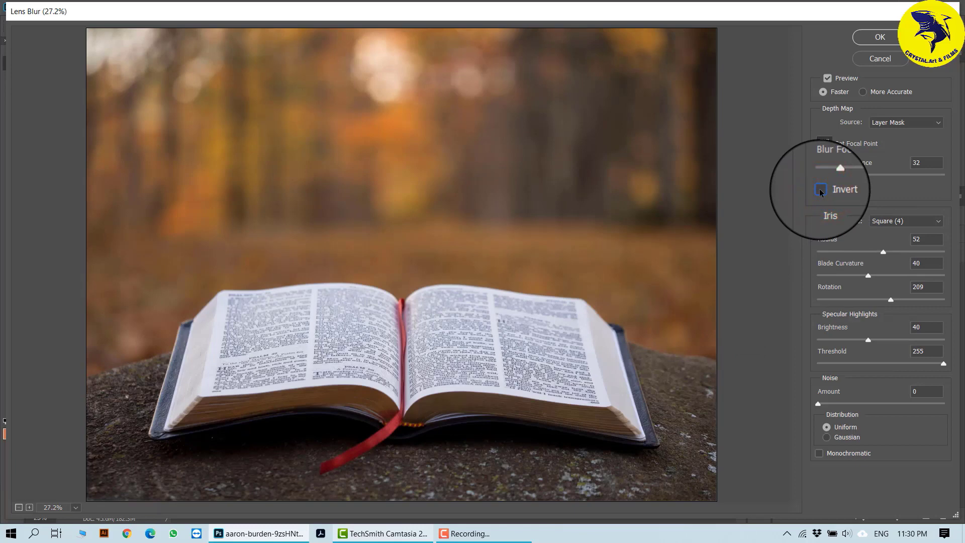
- Set the blur focal distance to 173 and the iris to Octagon (8) with blade curvature 64 and rotation 274
drag(836, 177, 903, 175)
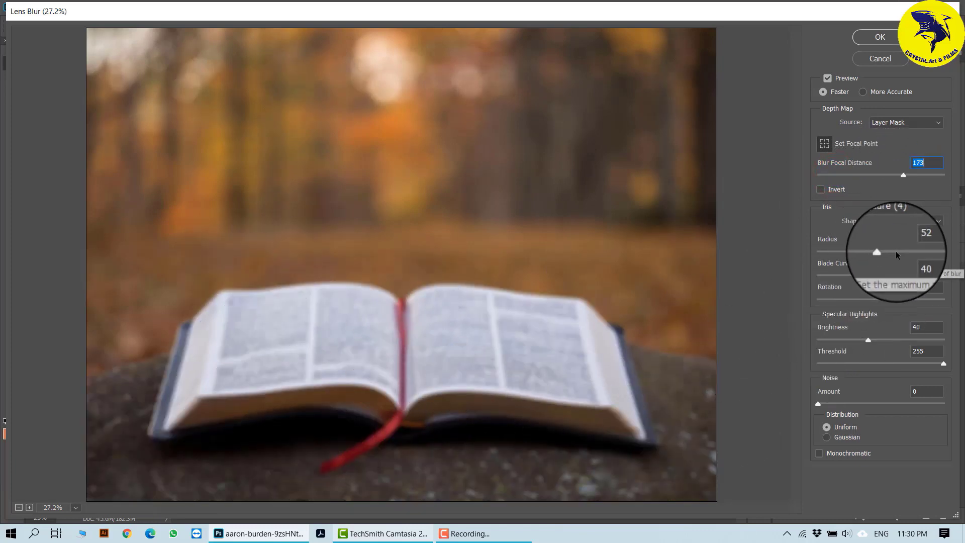
click(901, 221)
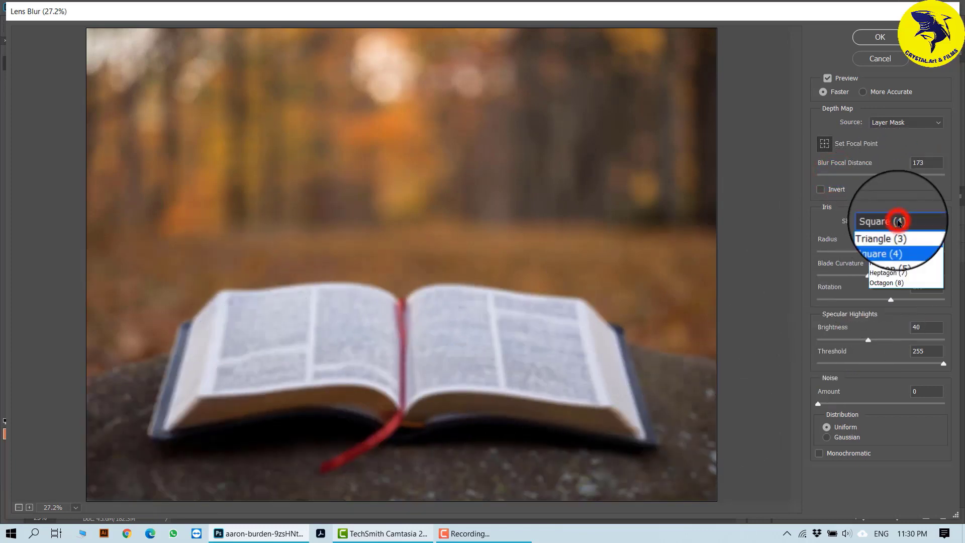
click(887, 283)
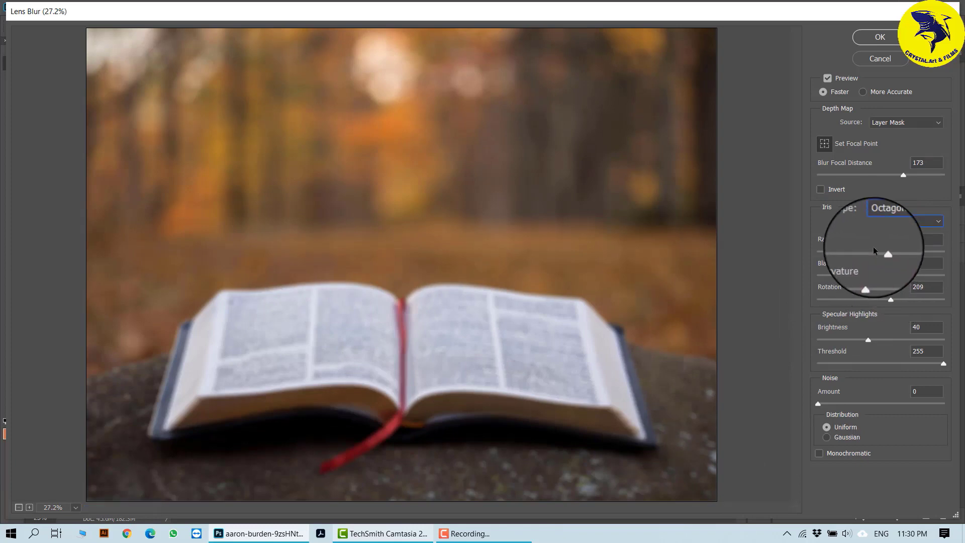
drag(864, 276, 912, 299)
- Try specular brightness 74 with a noise amount of 14, comparing the Gaussian and Uniform noise distributions
drag(871, 340, 912, 339)
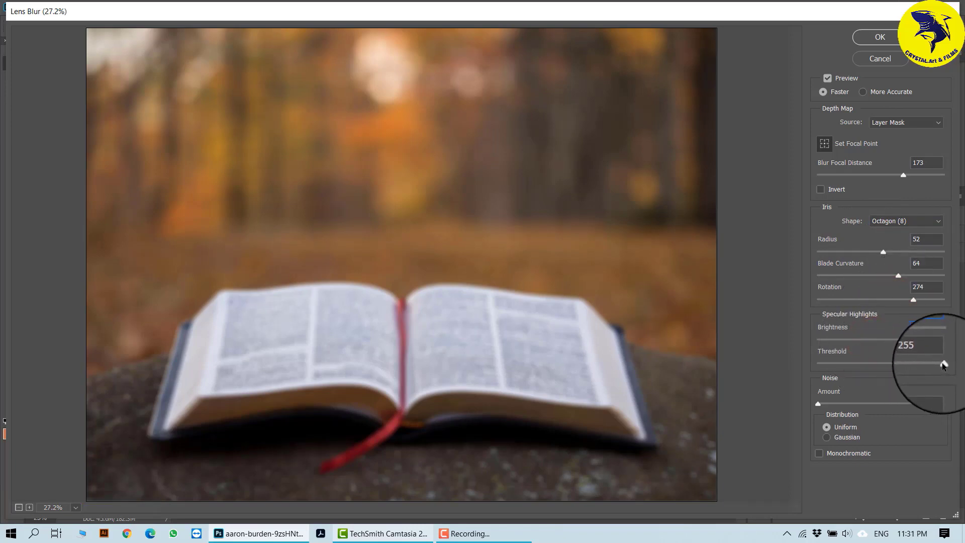
mouse_move(818, 403)
mouse_down()
mouse_move(889, 403)
mouse_move(836, 403)
mouse_up()
click(827, 438)
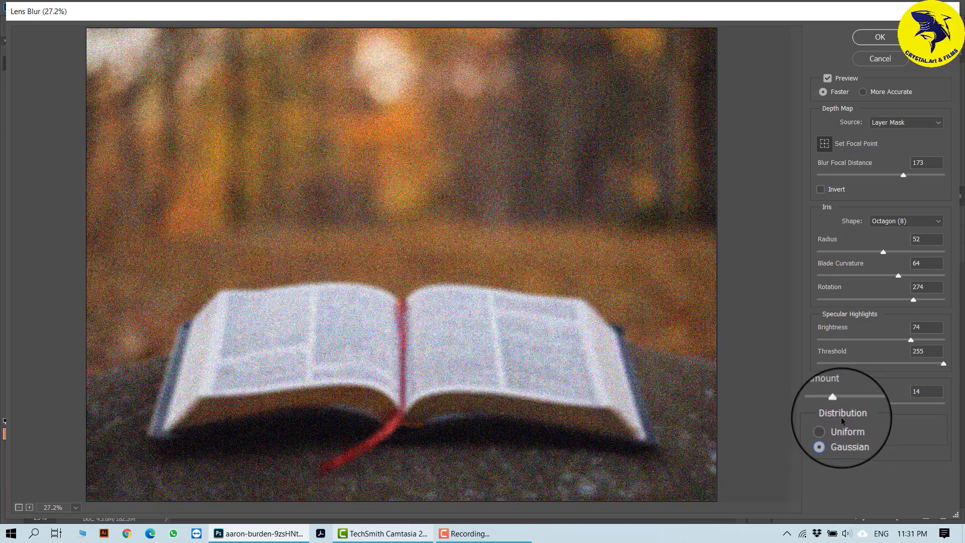
click(835, 426)
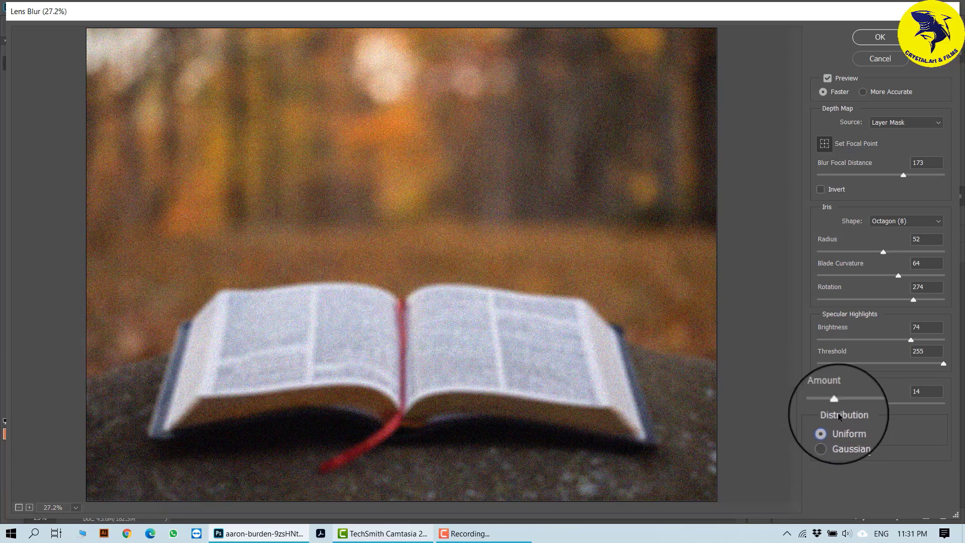
- Set the specular highlights to brightness 0 and threshold 52, and reduce the noise amount to 0
drag(911, 339, 813, 340)
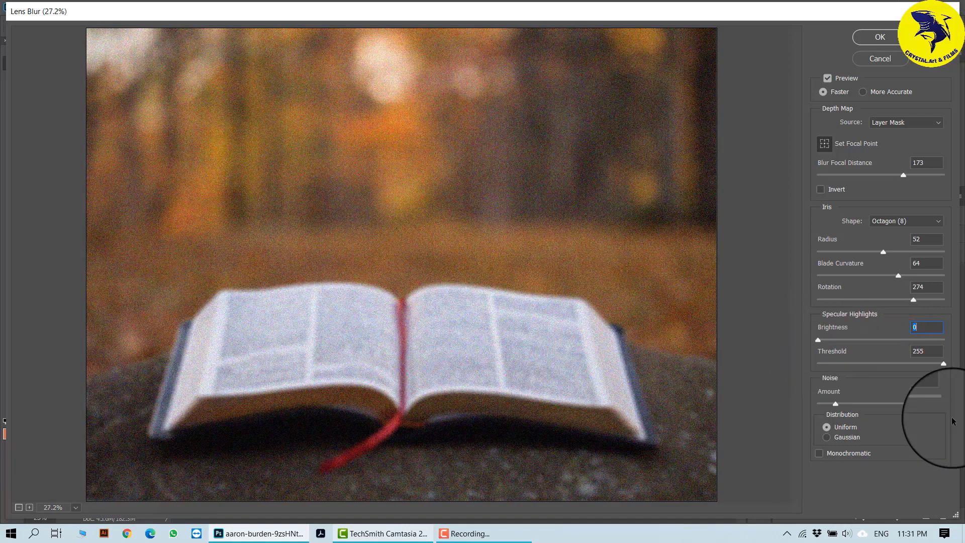
drag(945, 366, 844, 367)
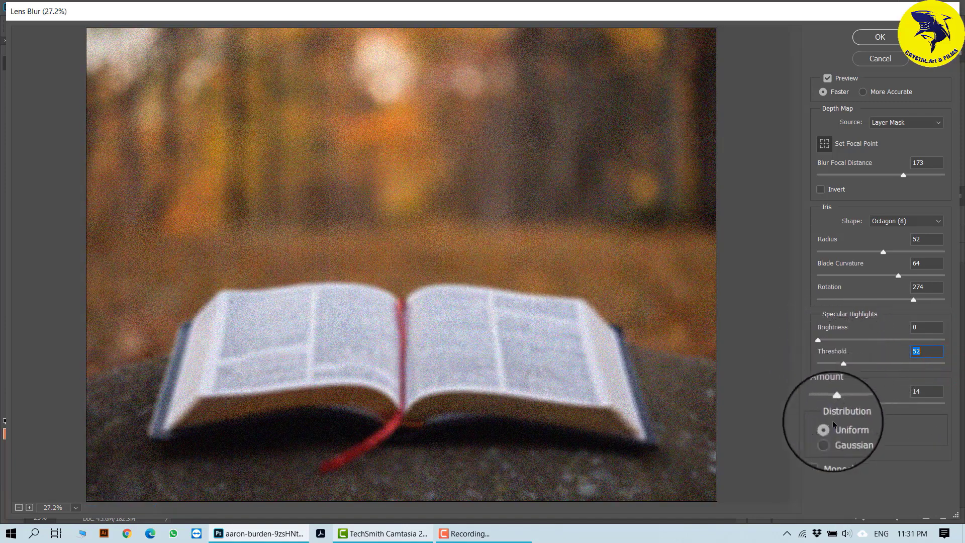
drag(835, 403, 795, 403)
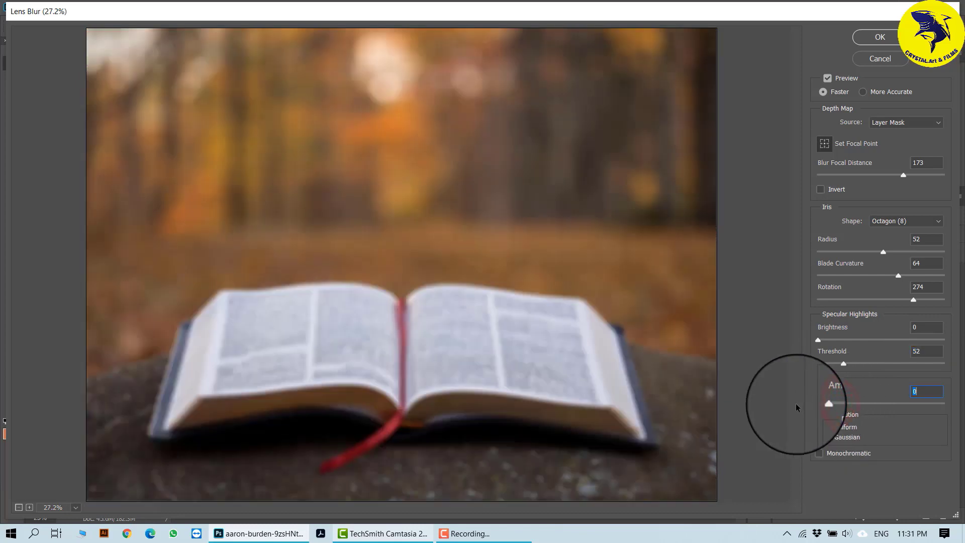
- Set the iris radius to 53, apply the Lens Blur and toggle Layer 0's visibility
drag(884, 254, 917, 255)
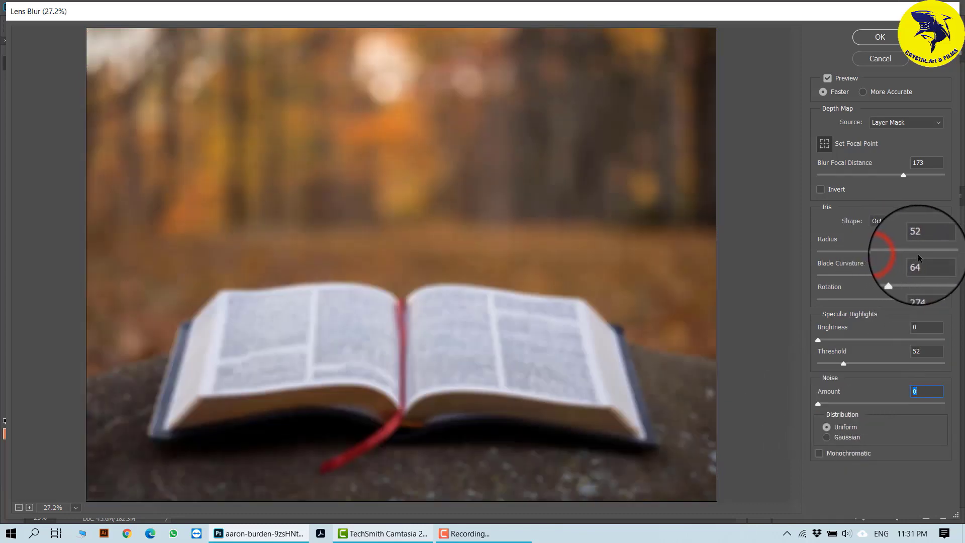
click(885, 253)
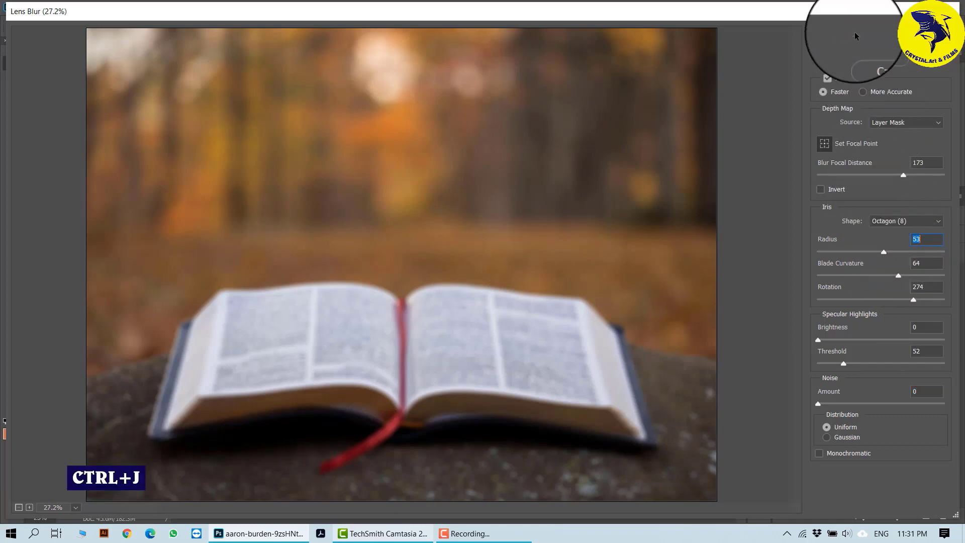
click(861, 34)
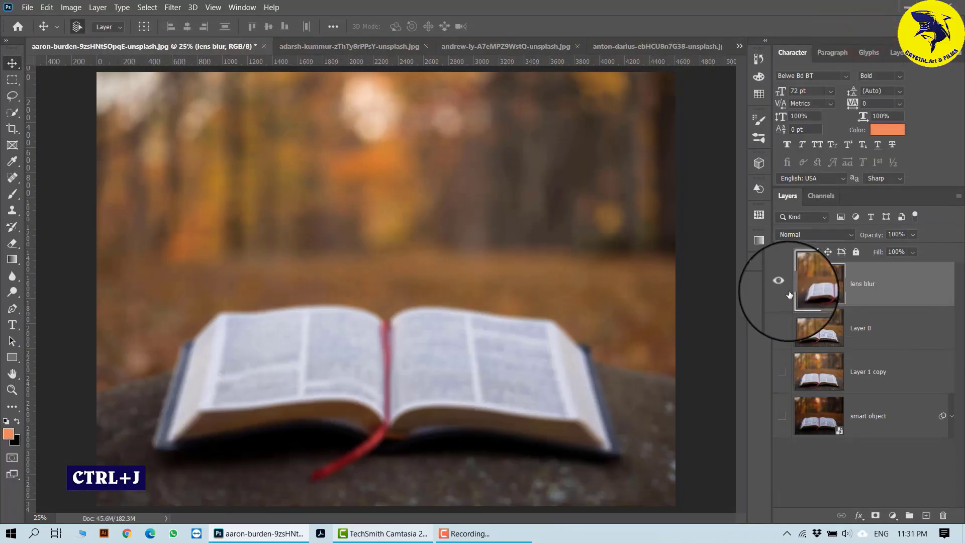
click(781, 327)
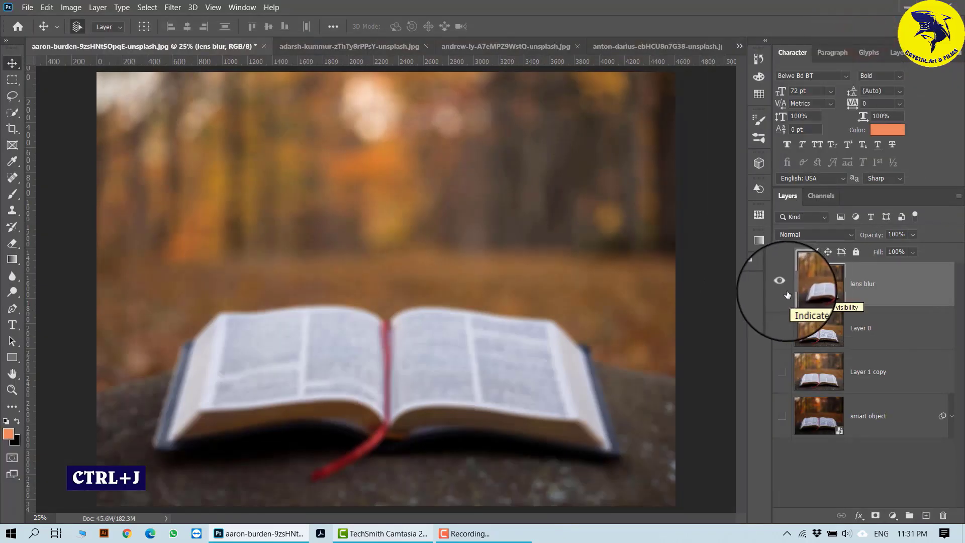
- Switch to the tree photo, unlock its Background layer and move the blur more and blur layers below it
click(359, 46)
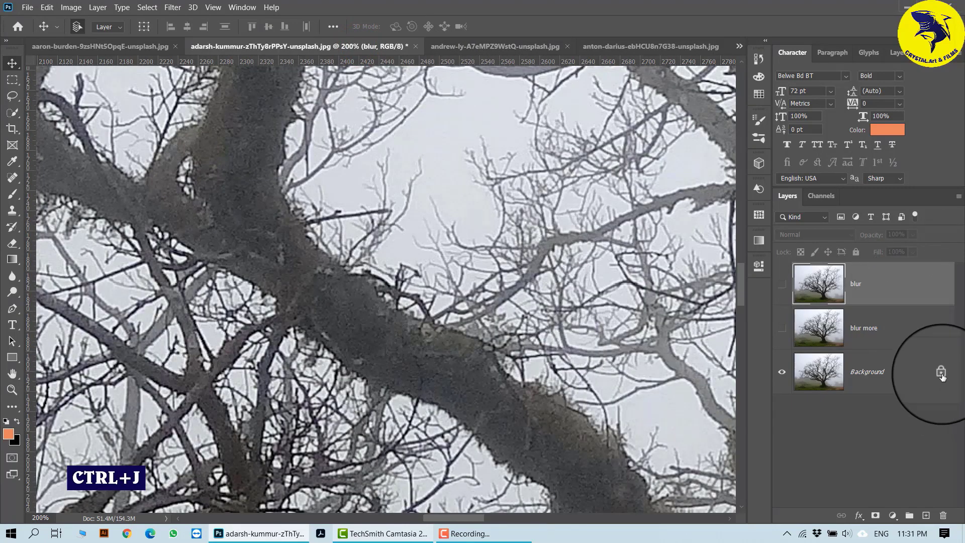
click(942, 376)
mouse_move(895, 327)
mouse_down()
mouse_move(904, 397)
mouse_move(896, 390)
mouse_move(897, 496)
mouse_up()
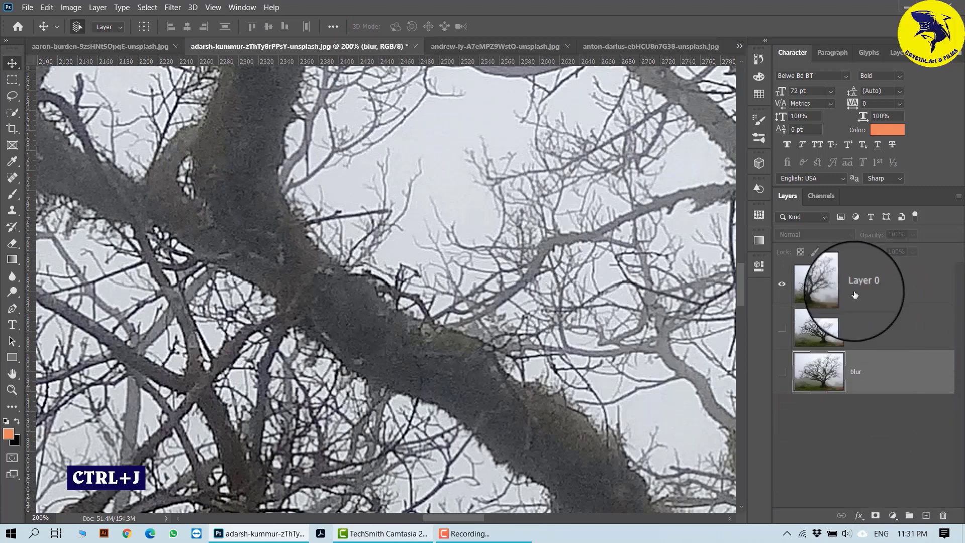
- Duplicate Layer 0 and apply Motion Blur to the copy with an angle of 49° and a distance of 46 pixels
click(897, 285)
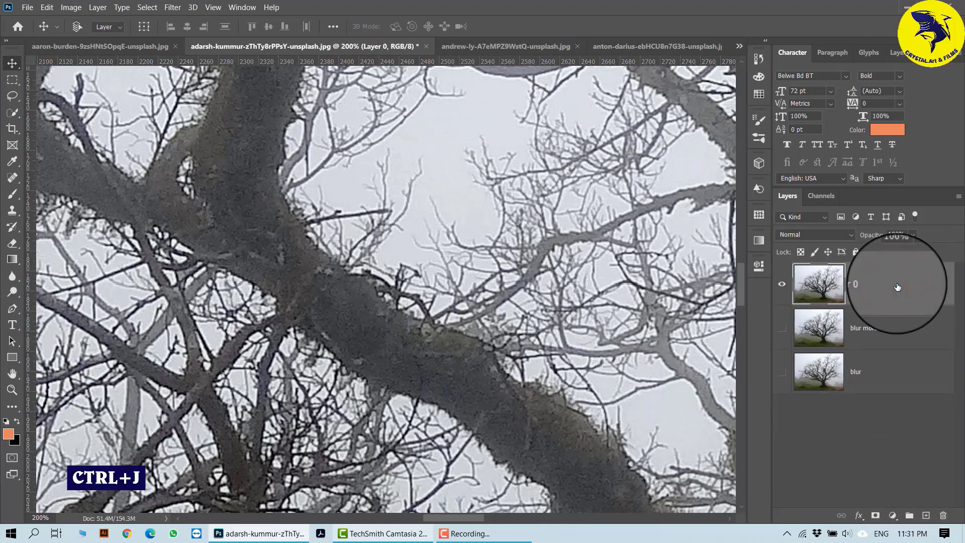
key(ctrl+j)
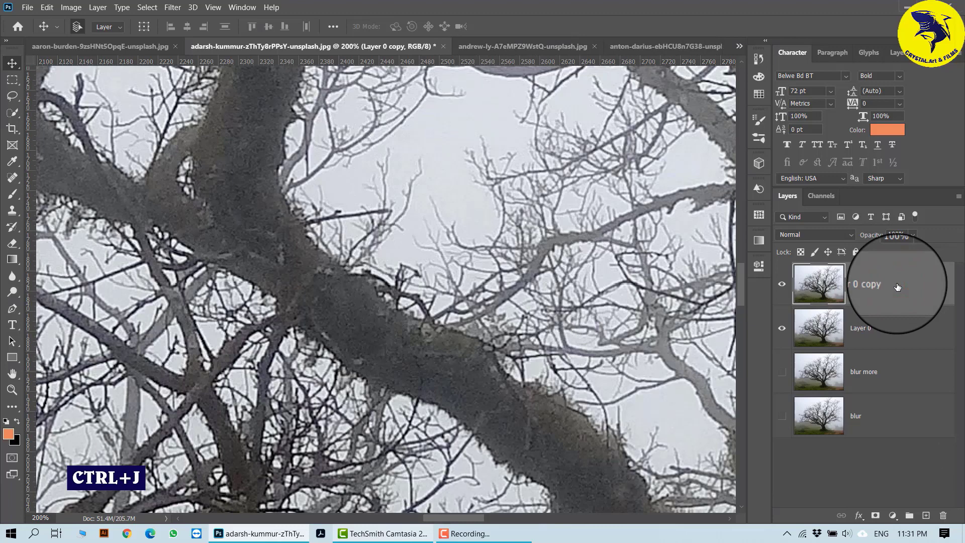
click(172, 8)
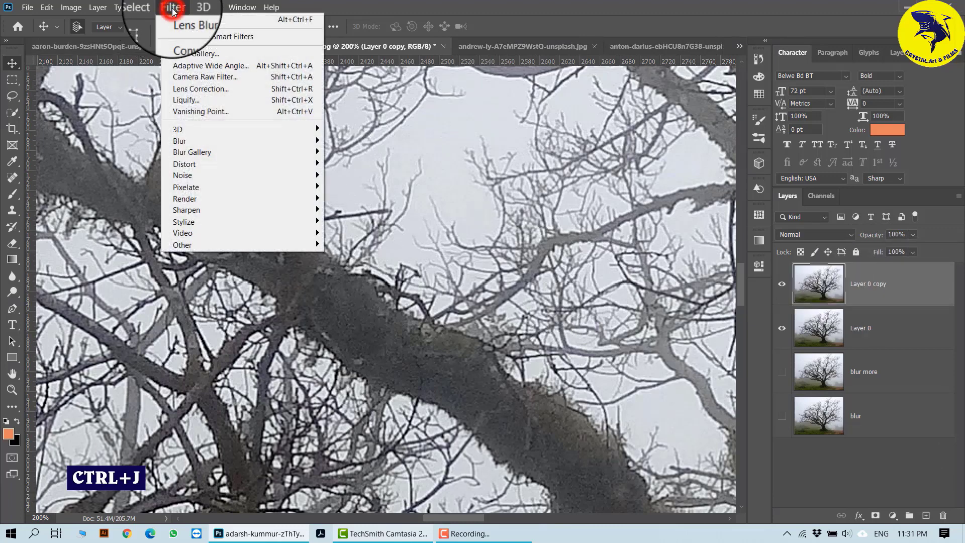
mouse_move(255, 143)
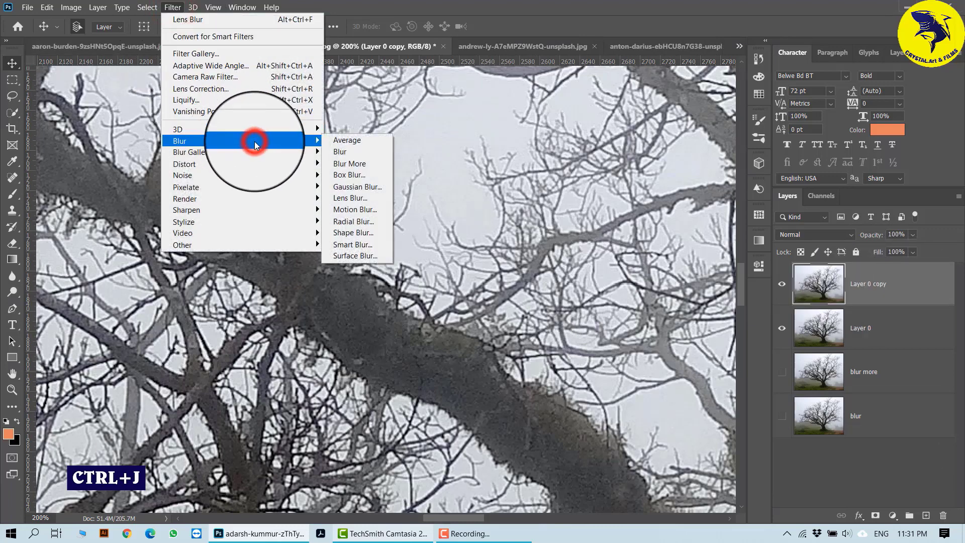
click(368, 210)
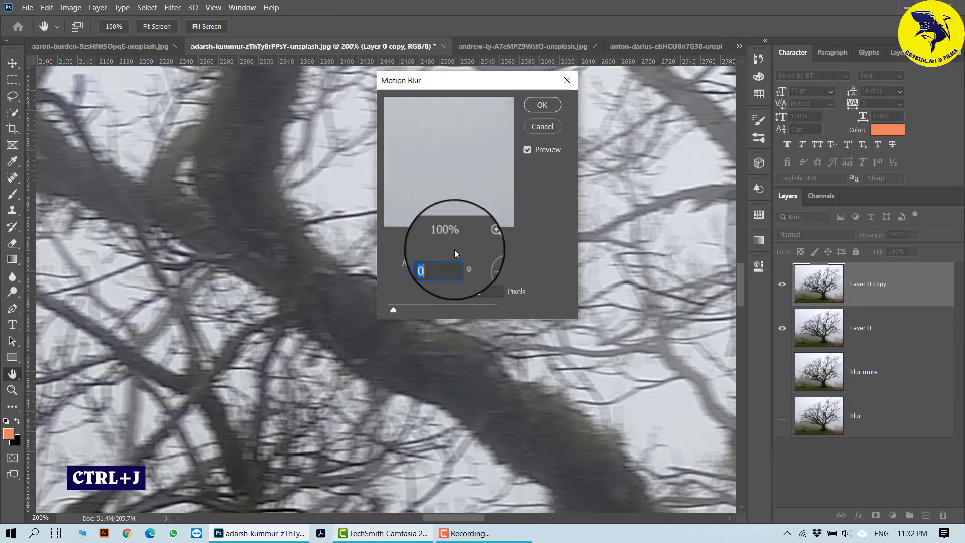
drag(395, 308, 415, 308)
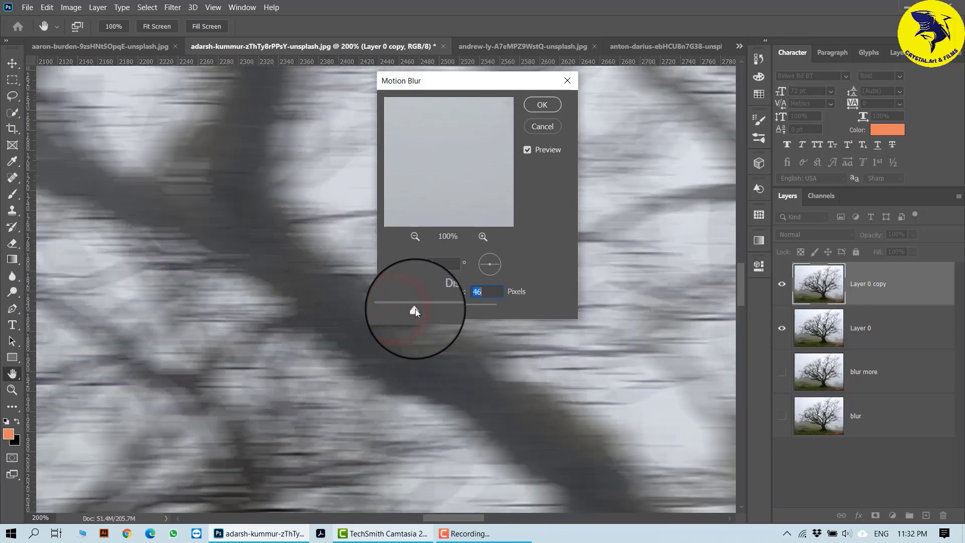
click(481, 265)
drag(481, 265, 481, 275)
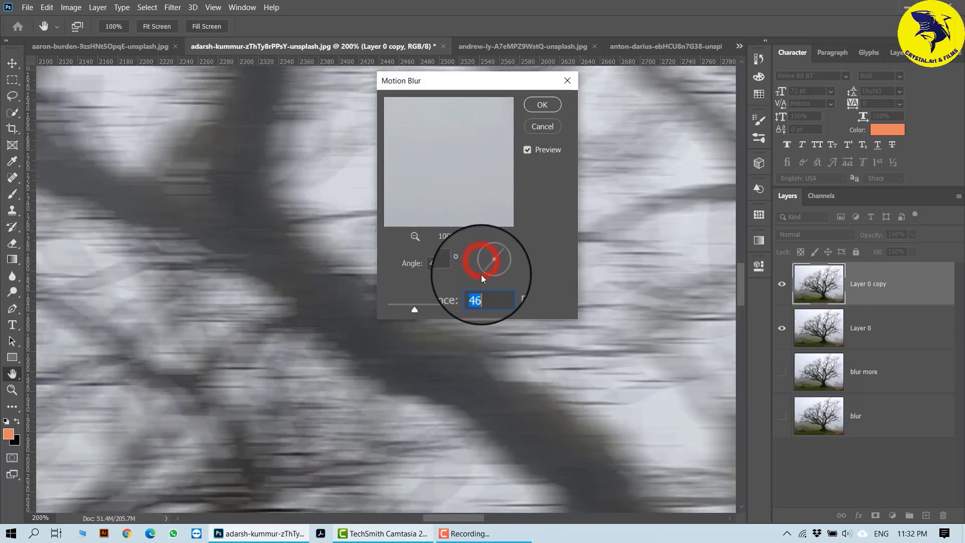
click(540, 103)
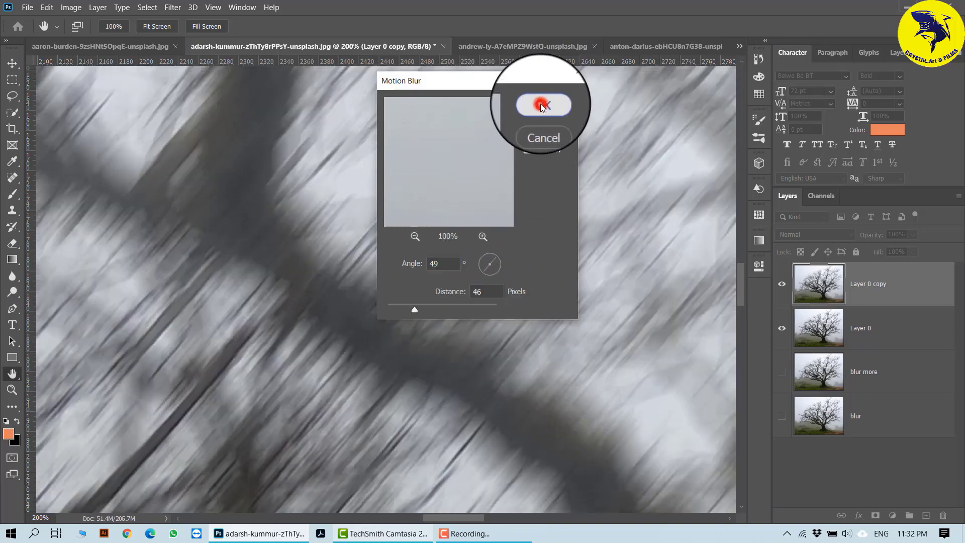
key(v)
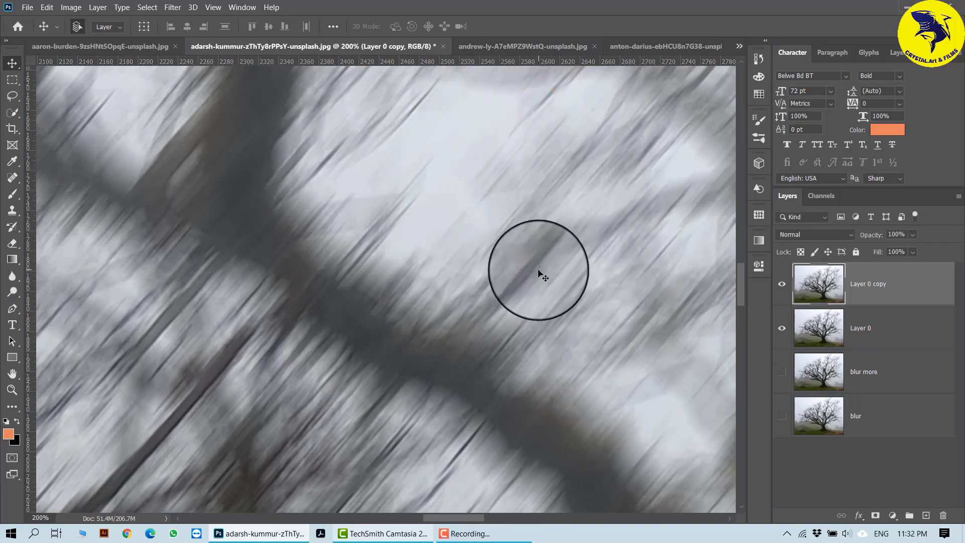
- Rename the motion-blurred Layer 0 copy as "motion blur"
double_click(868, 281)
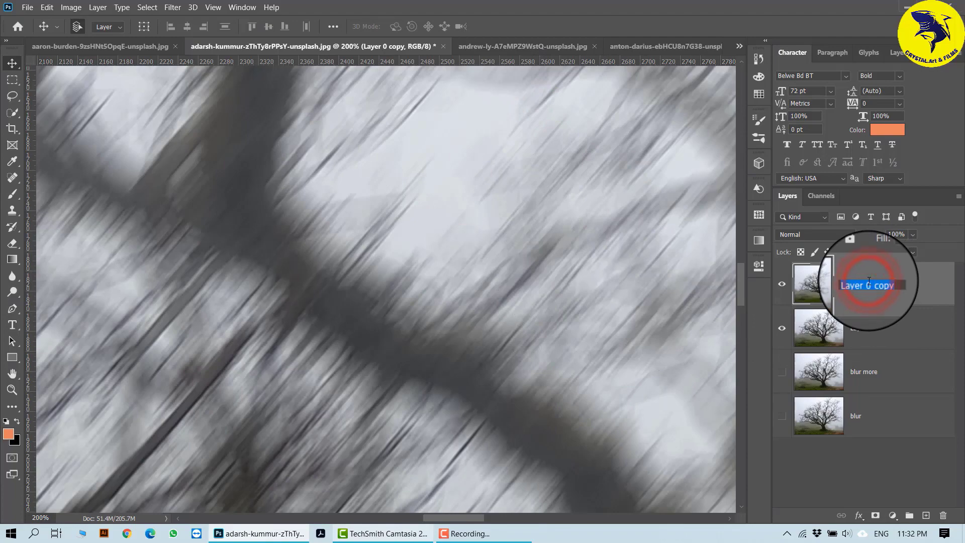
text(motion blur)
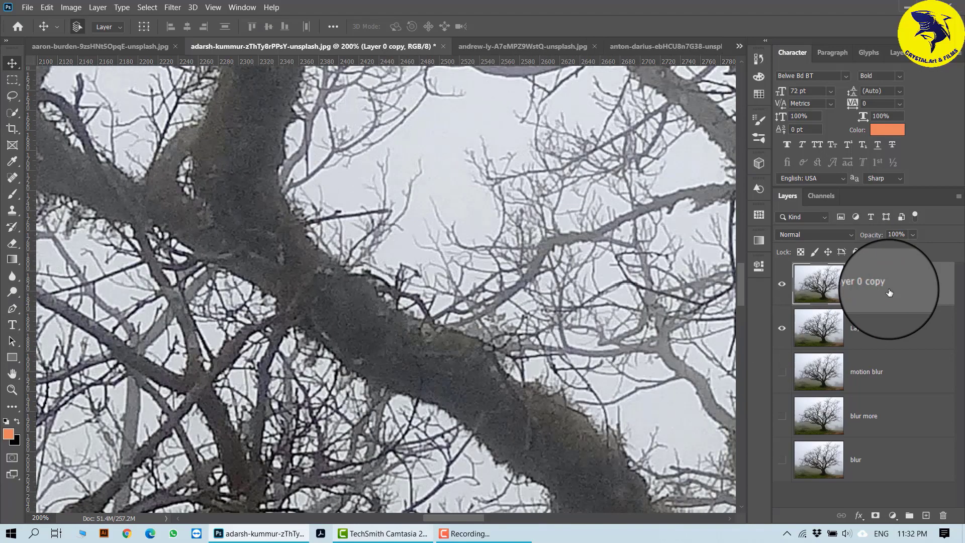
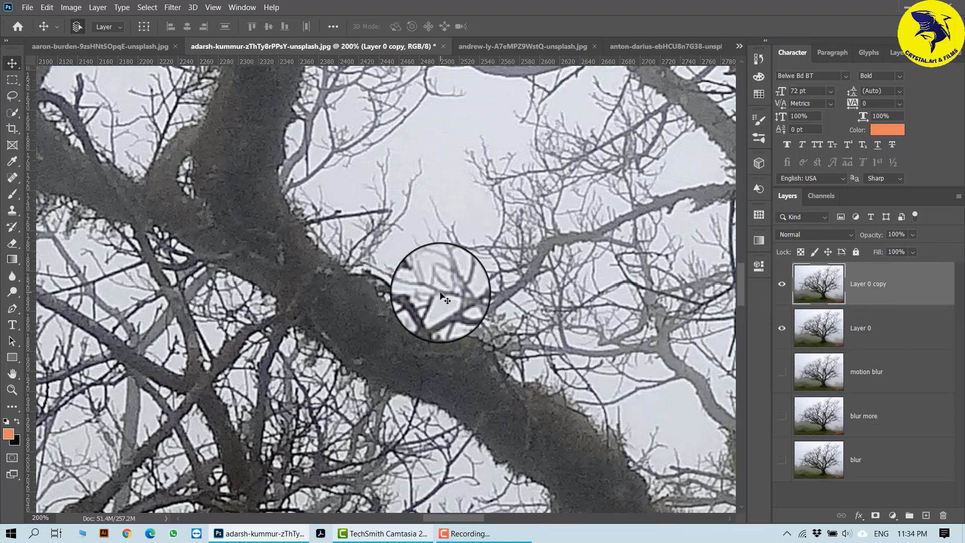
- Rename Layer 0 copy as "radial blur"
click(876, 328)
click(874, 290)
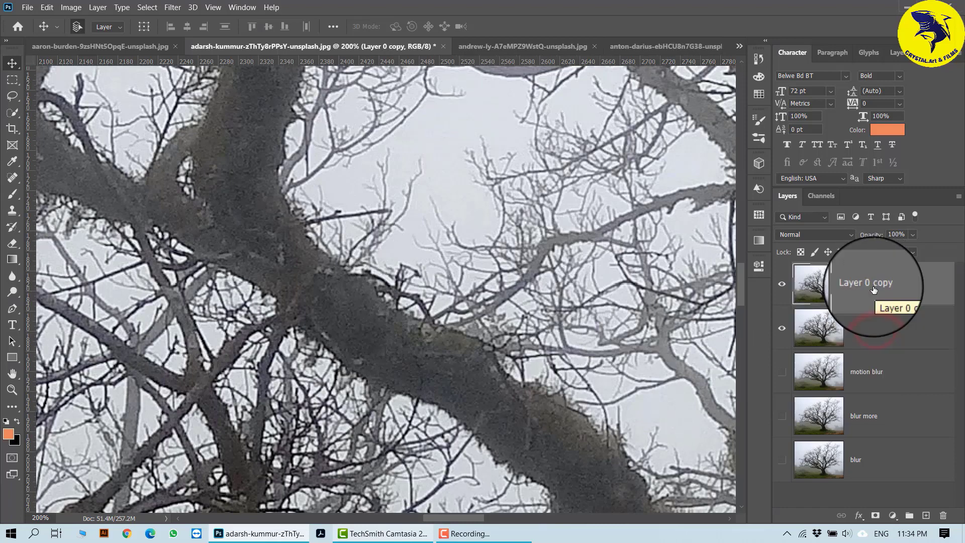
click(171, 7)
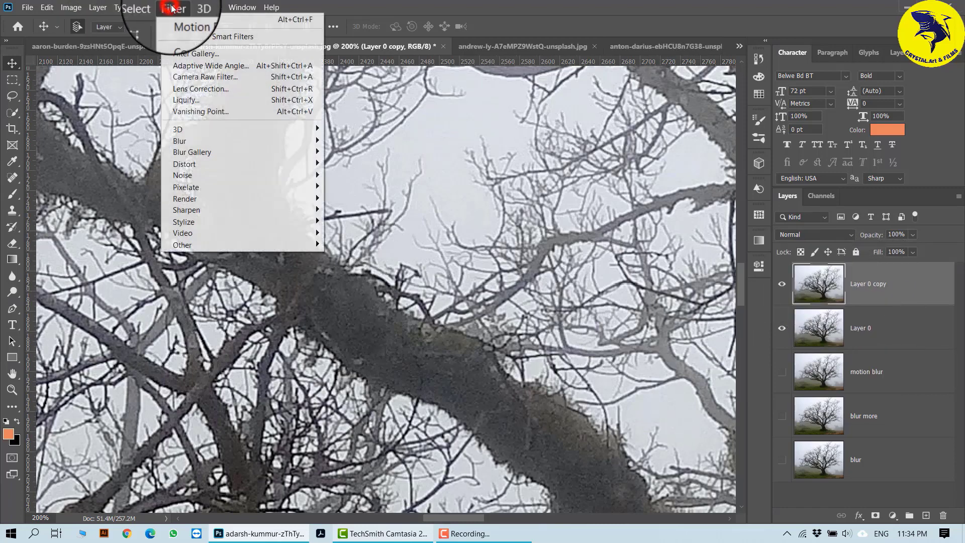
mouse_move(240, 141)
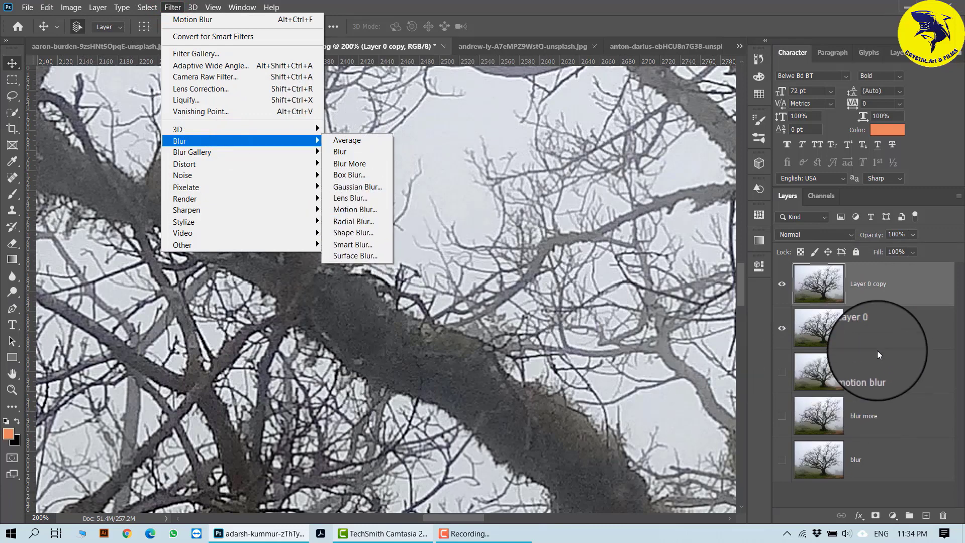
click(875, 285)
double_click(875, 285)
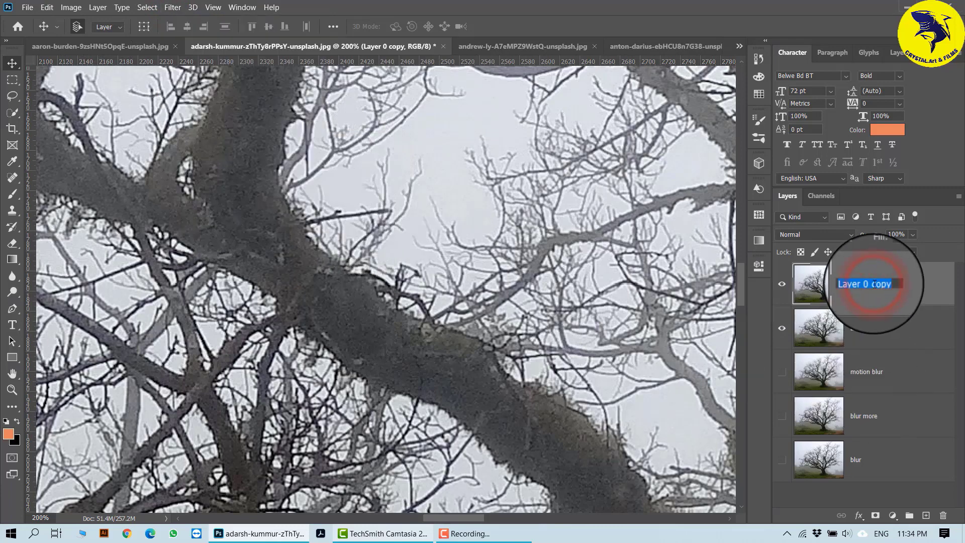
text(radial blur)
key(Return)
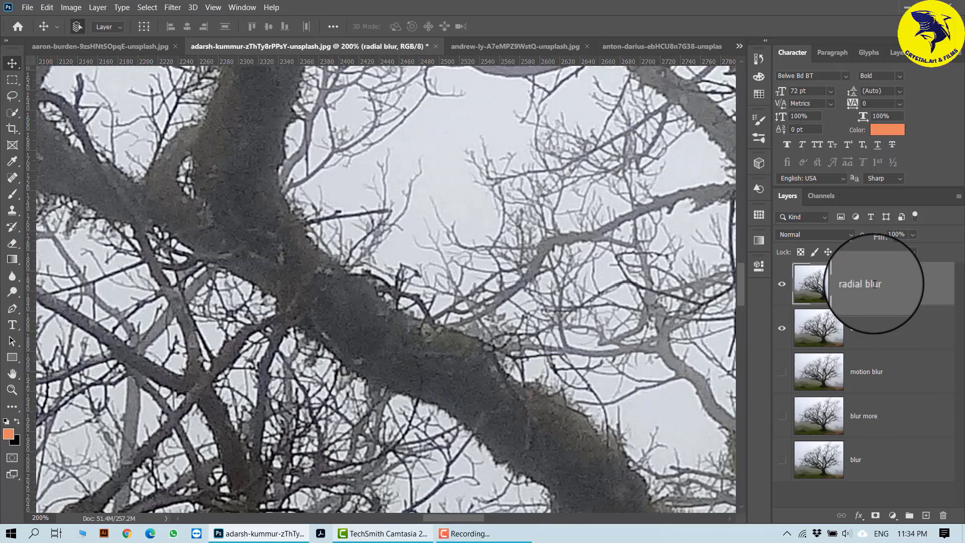
- Hide Layer 0 and apply Radial Blur to the radial blur layer with amount 10, the Spin method and Best quality
click(782, 328)
click(908, 287)
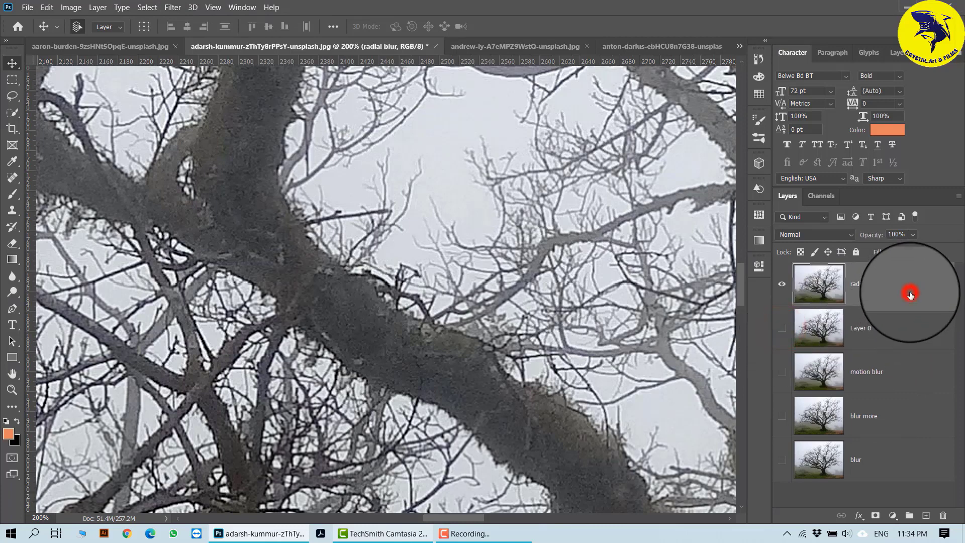
click(171, 8)
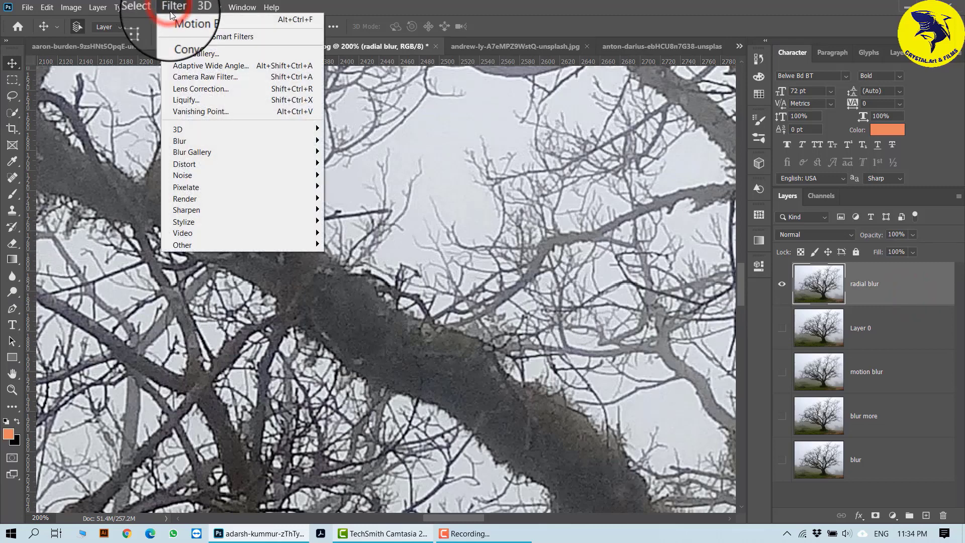
click(256, 142)
click(362, 221)
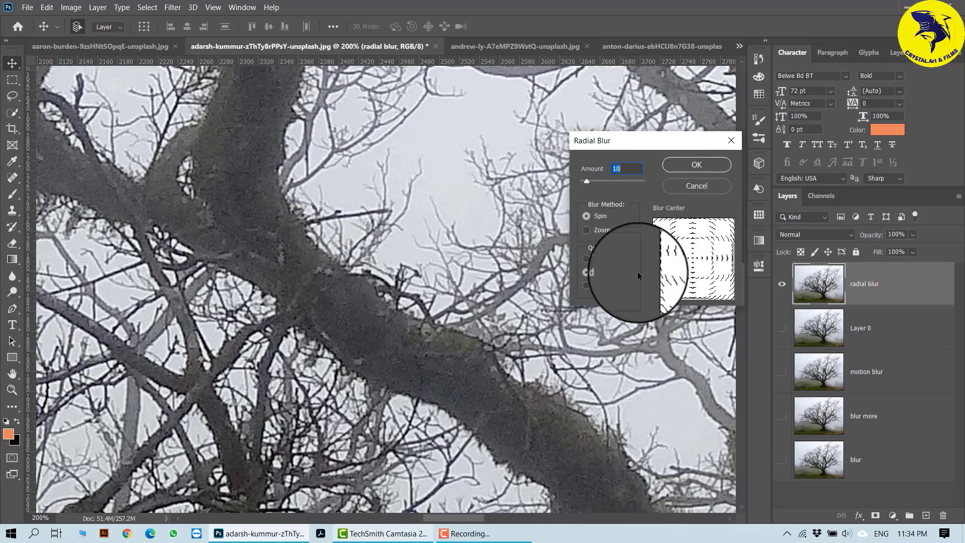
click(586, 285)
click(682, 170)
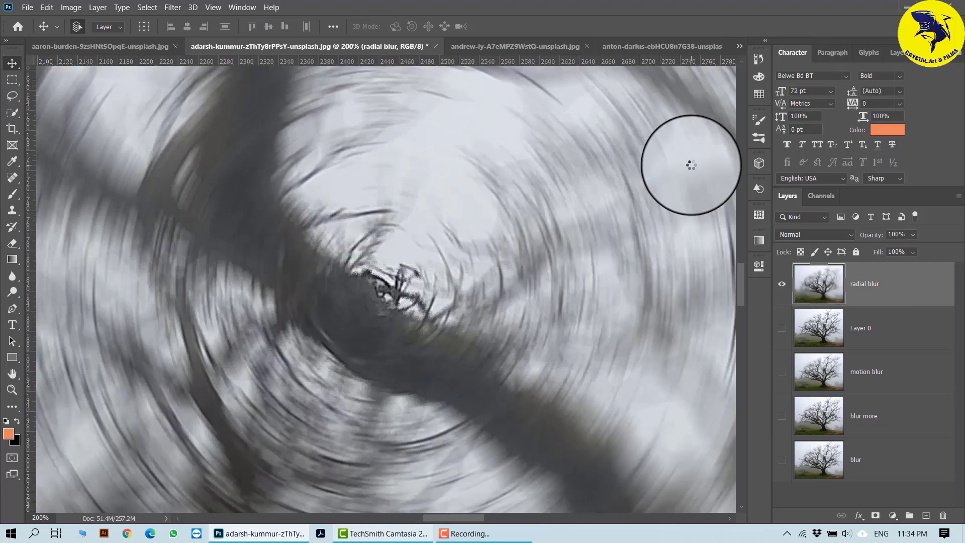
- Show Layer 0, toggle the radial blur layer's visibility to compare, then leave it hidden and move it below Layer 0
key(ctrl+minus)
key(ctrl+minus)
key(ctrl+minus)
key(ctrl+minus)
key(ctrl+minus)
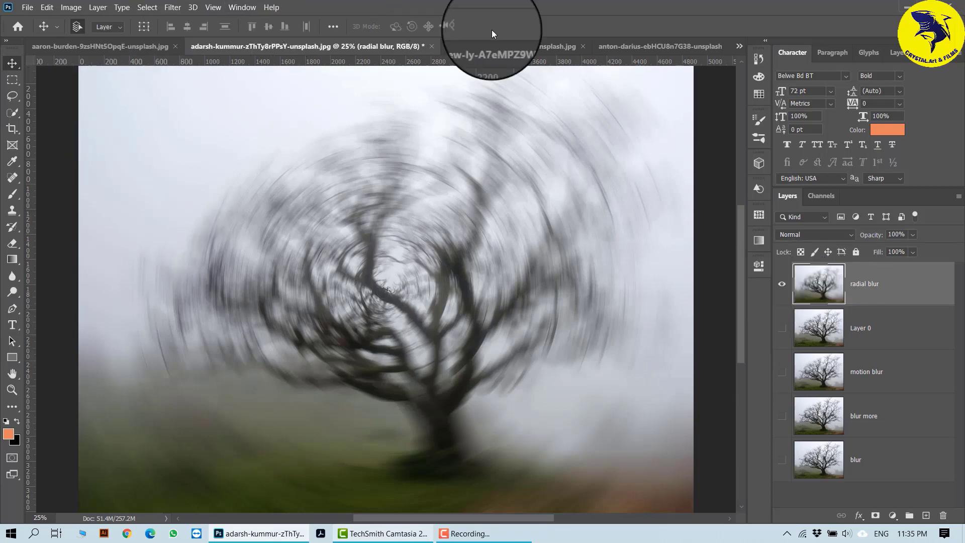
click(782, 327)
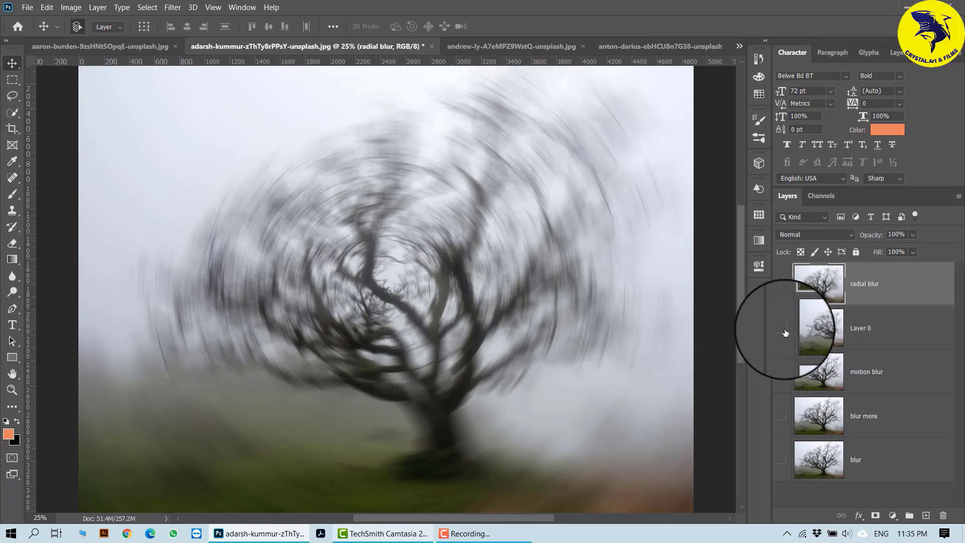
click(781, 284)
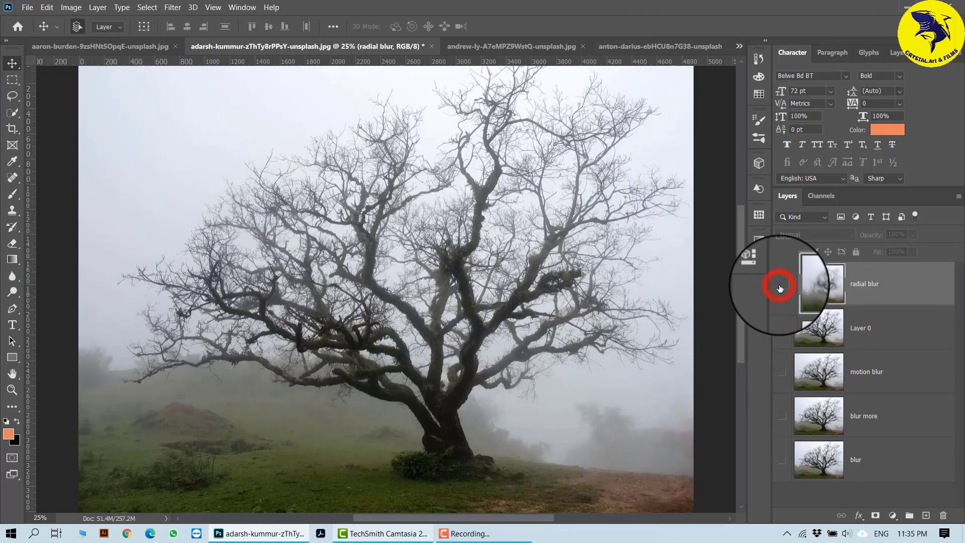
click(780, 285)
click(779, 287)
click(779, 286)
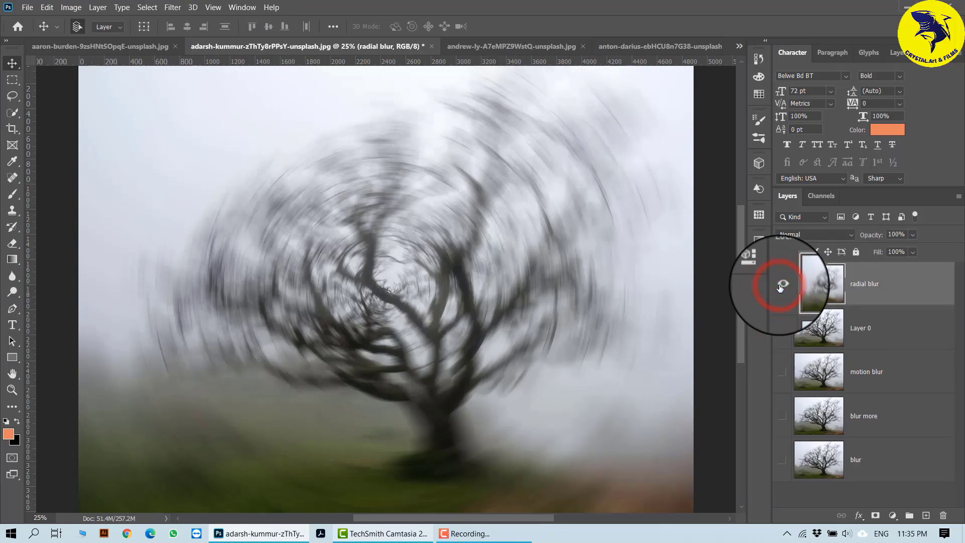
click(779, 287)
click(779, 287)
click(780, 287)
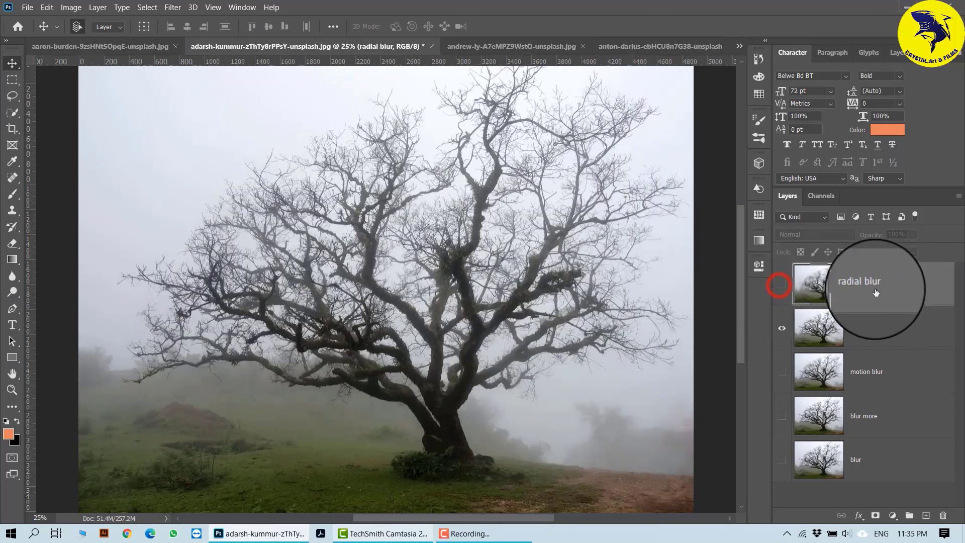
drag(861, 282, 852, 347)
- Switch to the lake jumper photo, unlock its Background layer, then move Layer 1 below it and hide Layer 1
click(526, 46)
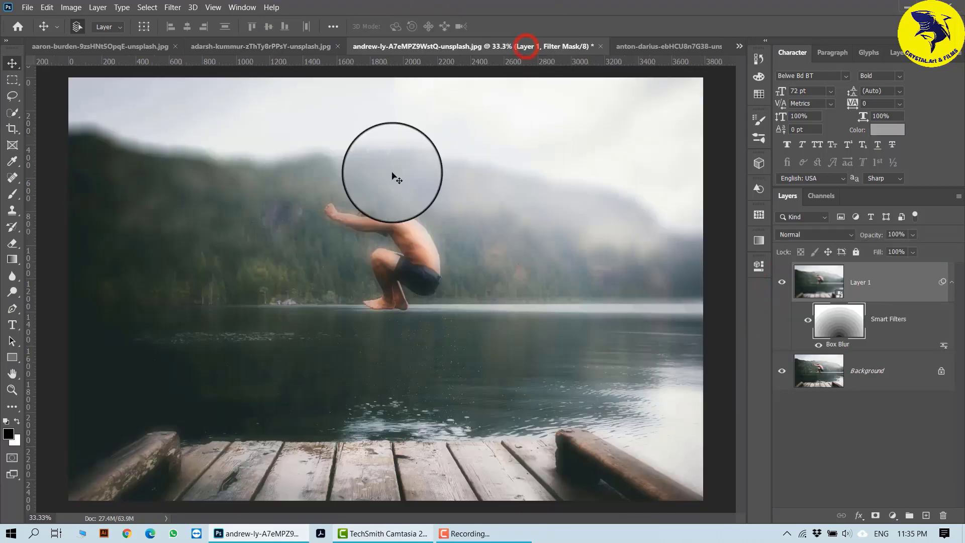
click(951, 282)
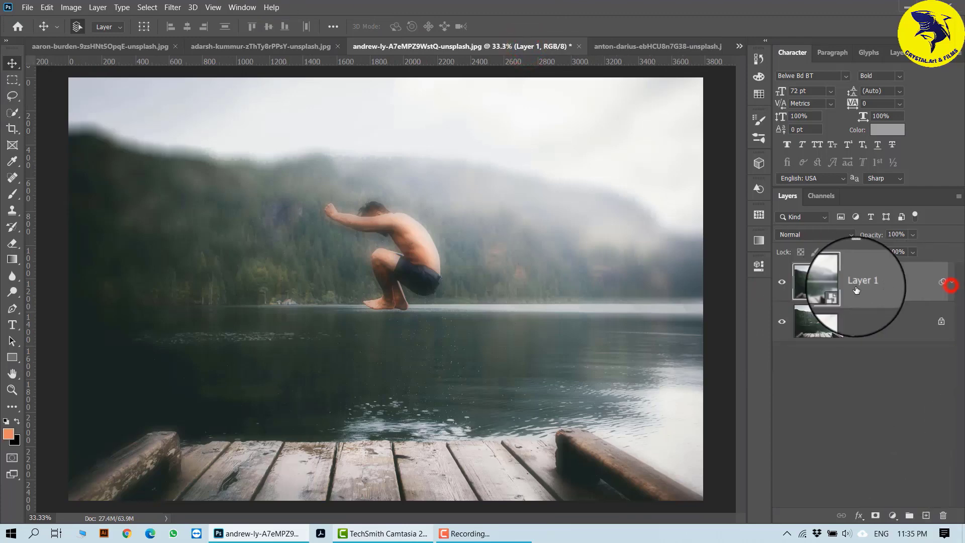
click(916, 326)
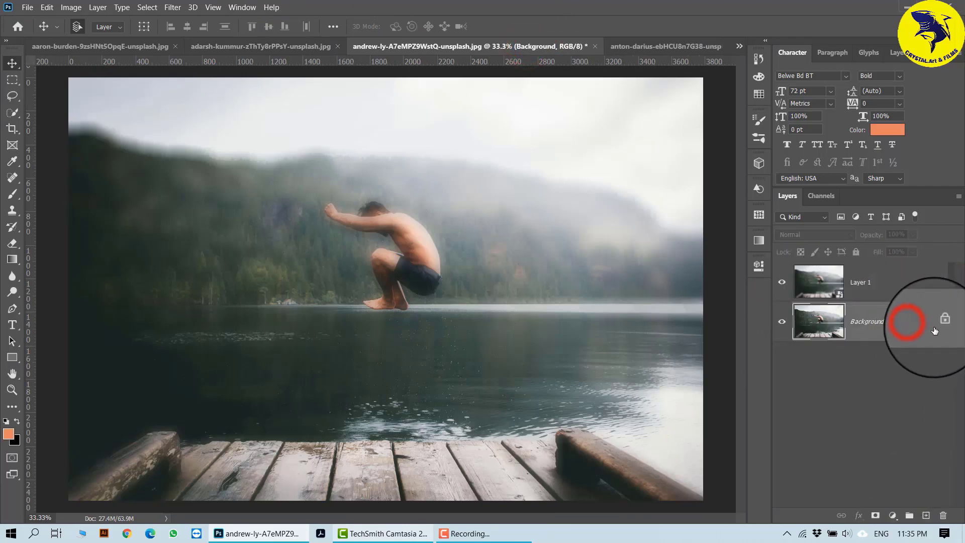
click(940, 323)
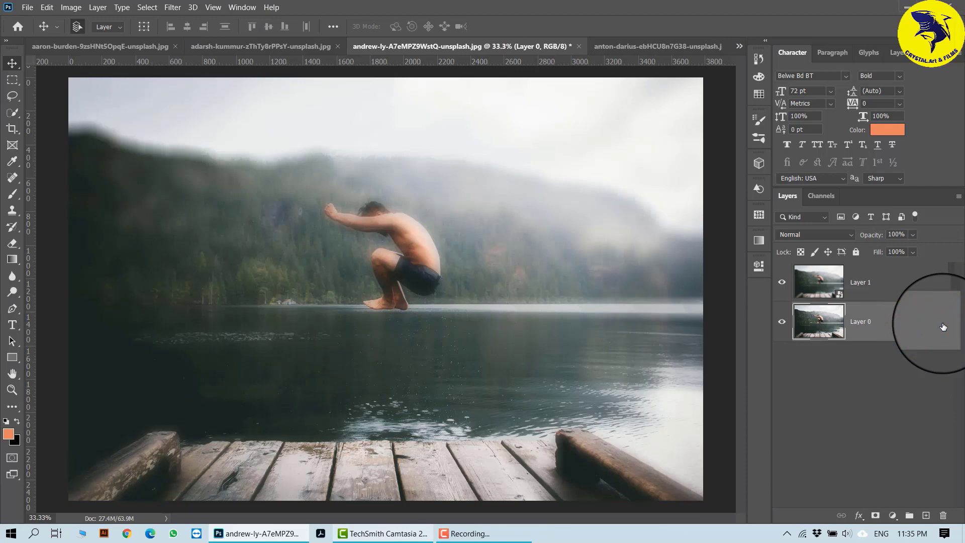
click(887, 284)
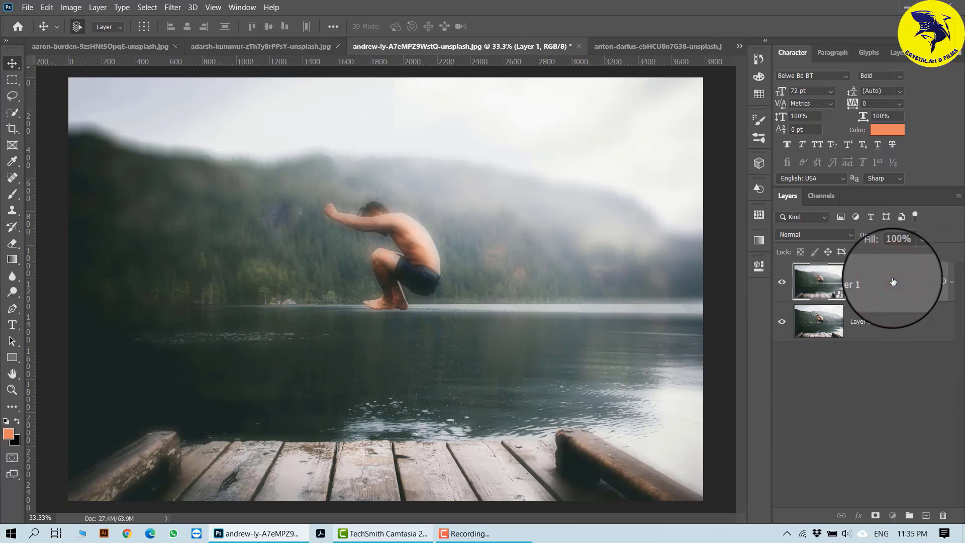
drag(893, 282, 859, 472)
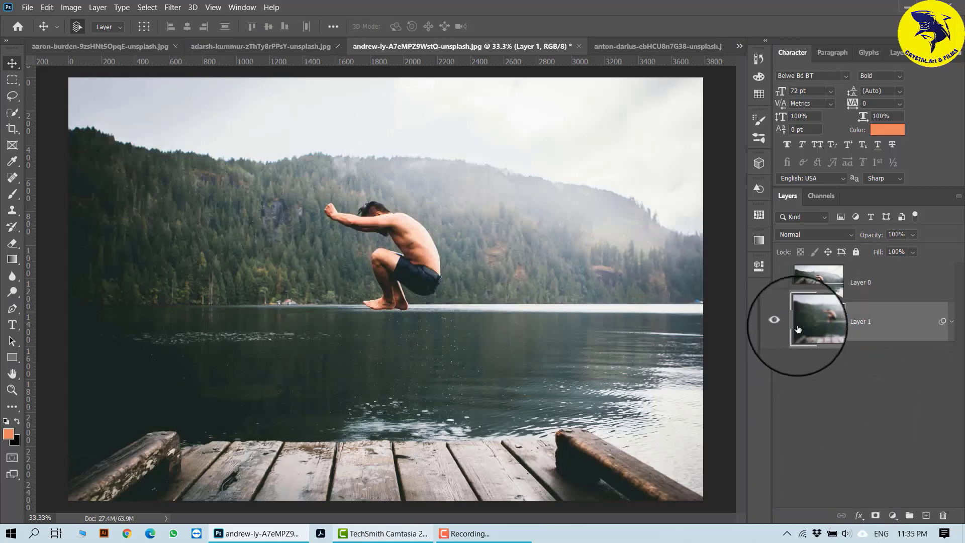
click(774, 320)
- Duplicate Layer 0 and name the copy "shape blur"
click(882, 286)
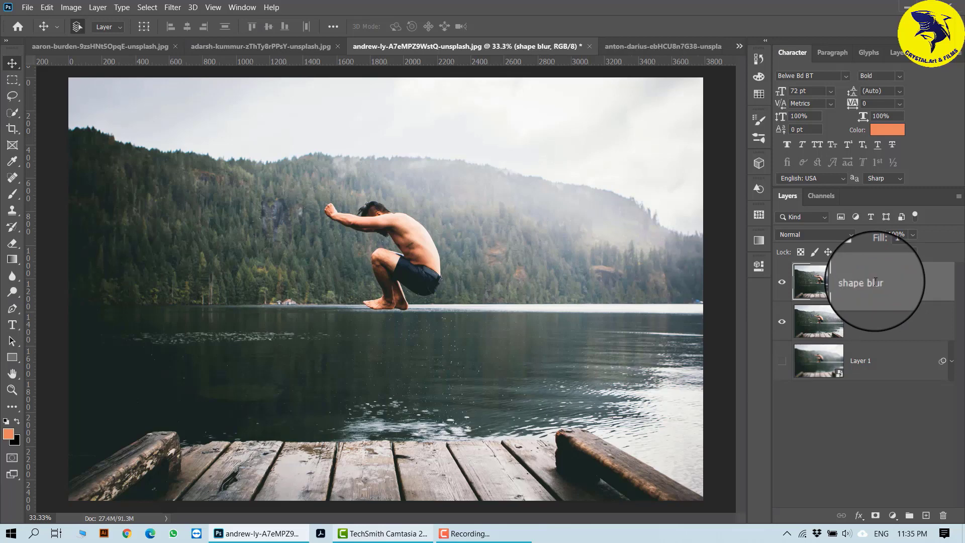
click(915, 293)
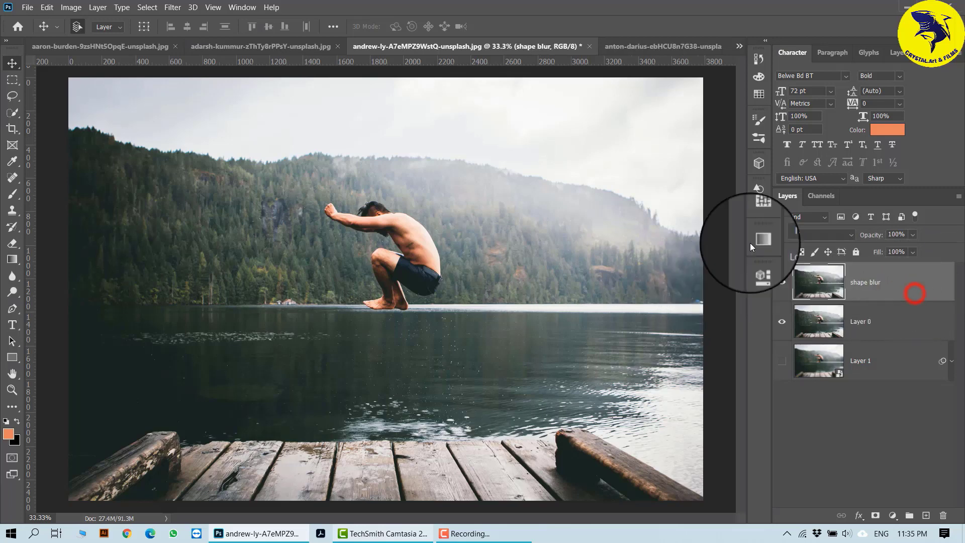
click(173, 7)
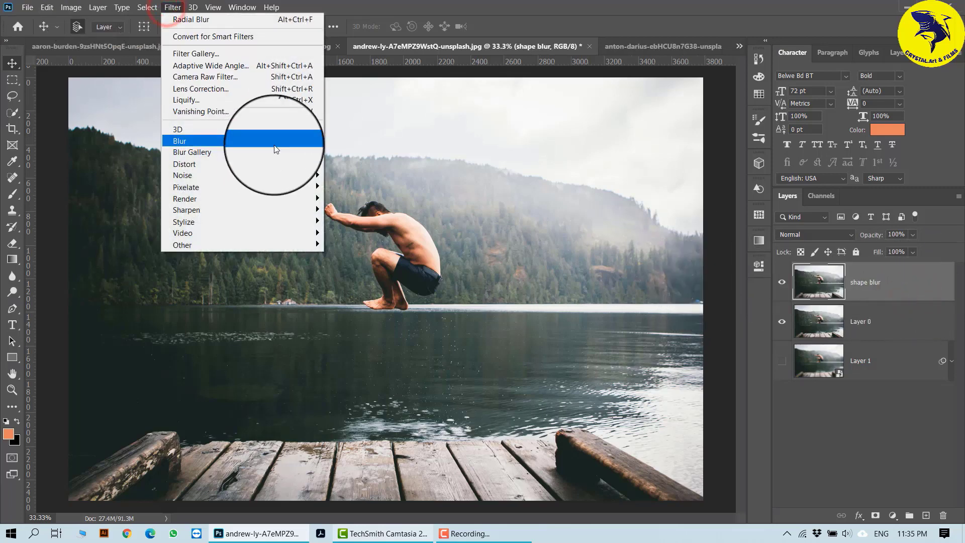
mouse_move(293, 146)
click(357, 233)
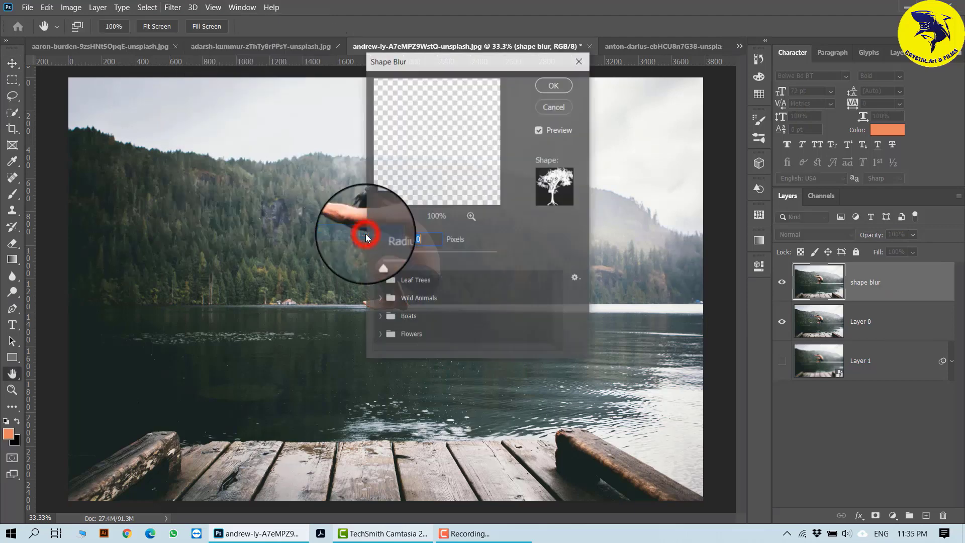
drag(494, 63, 615, 65)
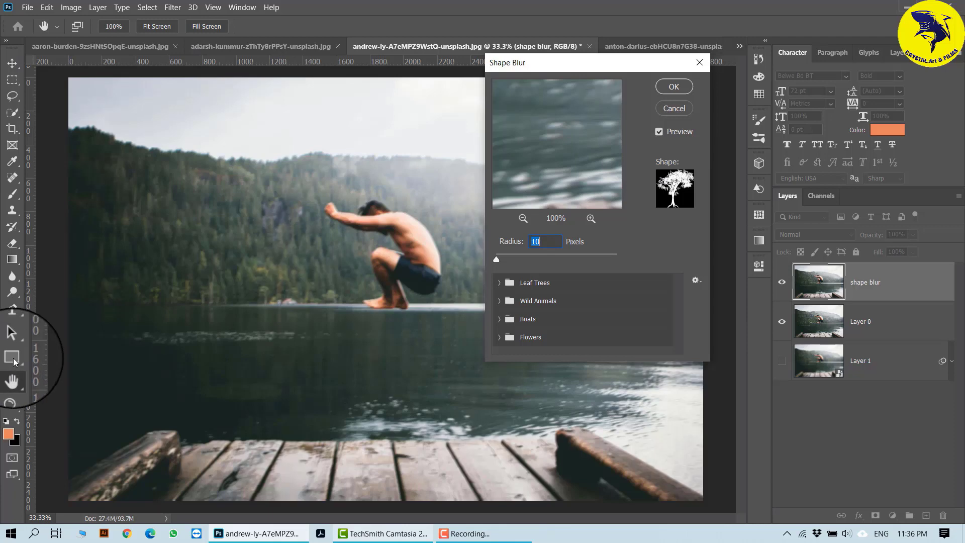
click(699, 63)
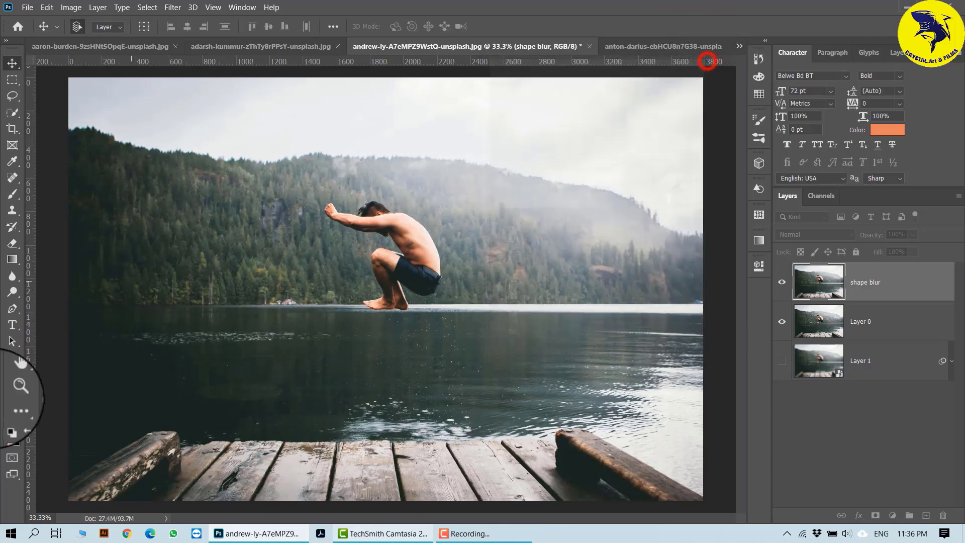
- Activate the Custom Shape Tool and examine its available shapes, including the Boats and Flowers groups
right_click(12, 357)
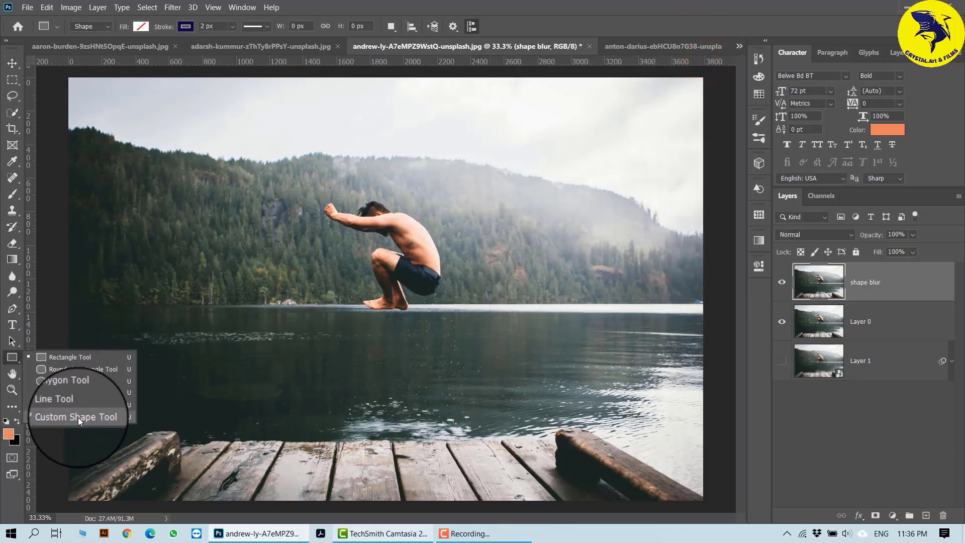
click(77, 415)
right_click(11, 359)
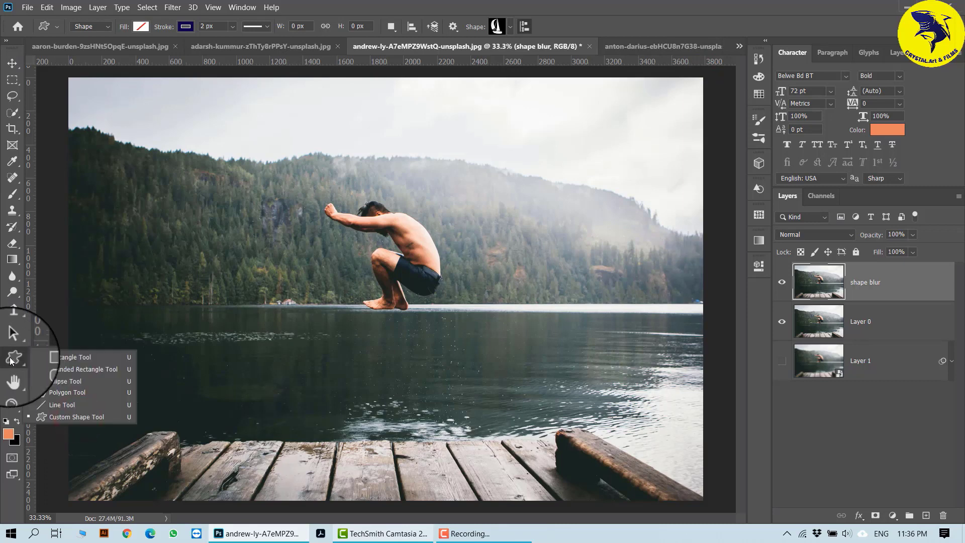
click(63, 416)
click(511, 27)
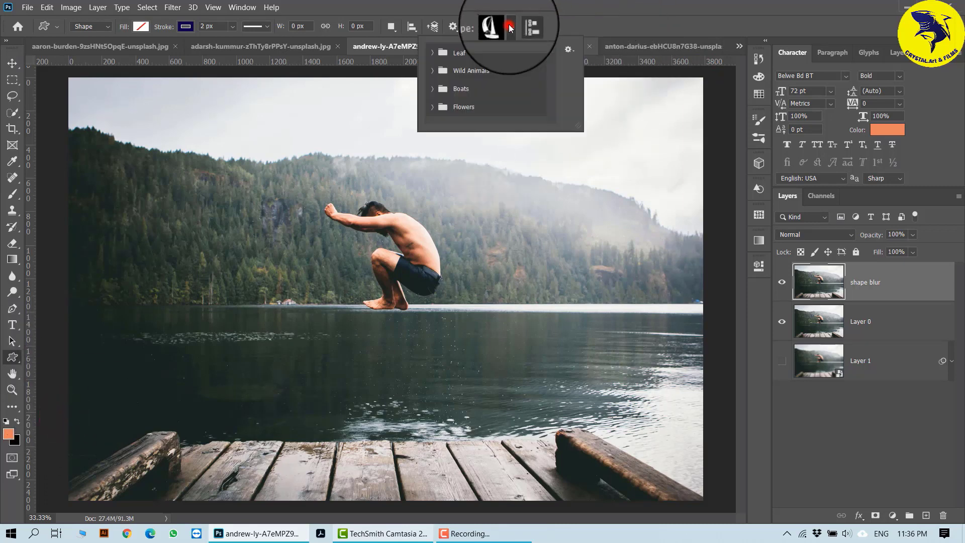
click(433, 71)
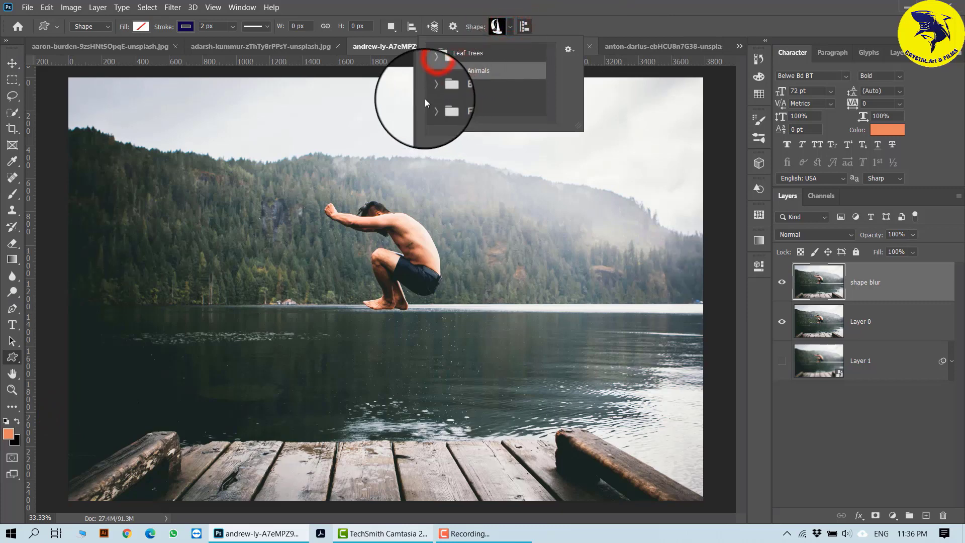
click(433, 99)
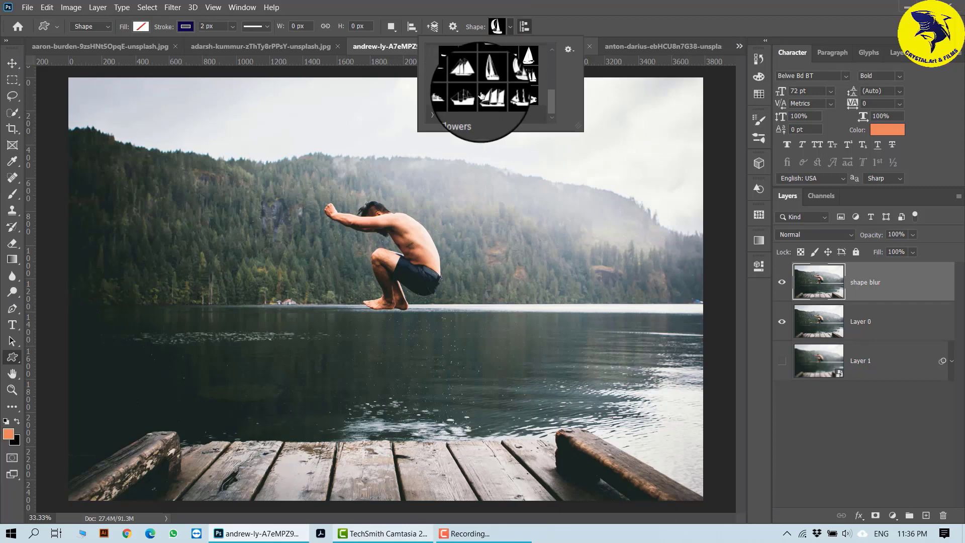
click(433, 54)
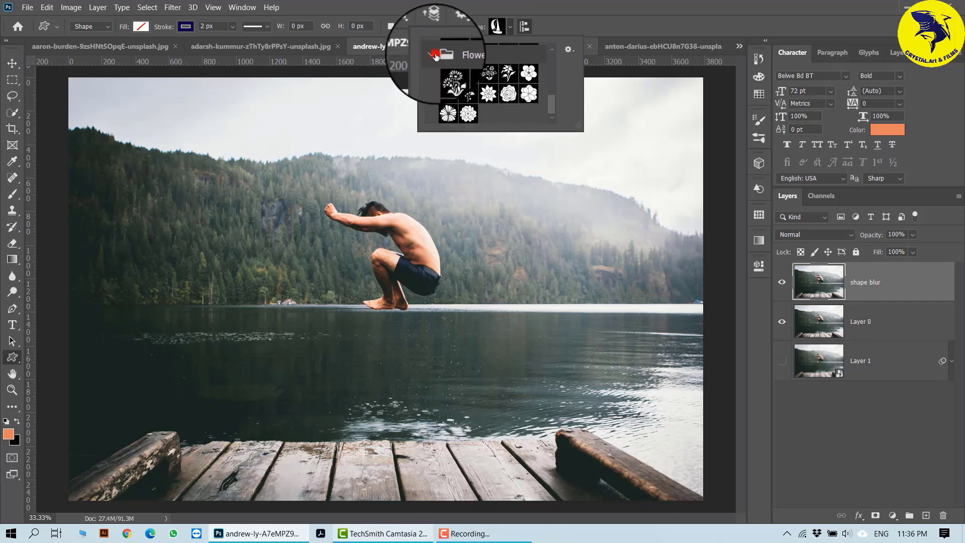
click(647, 6)
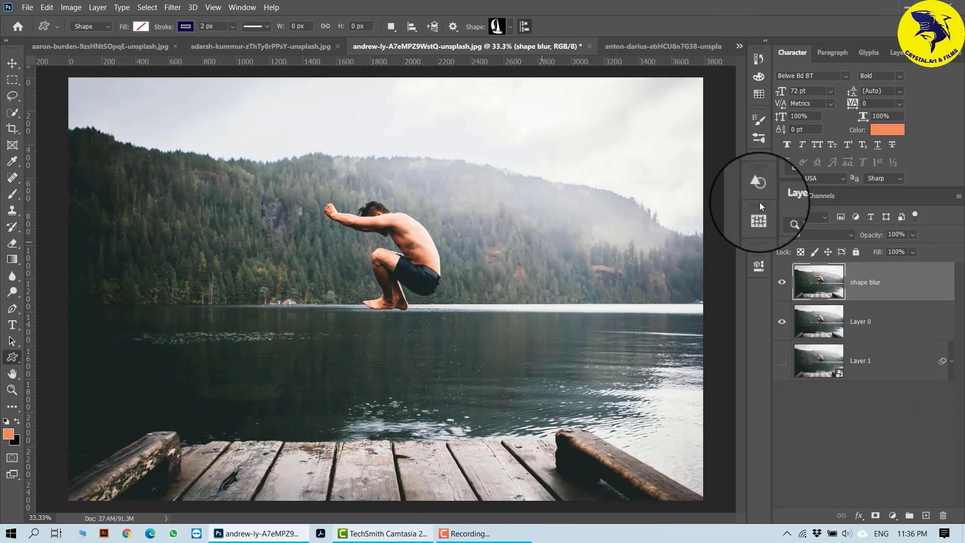
- Apply the Shape Blur filter to the "shape blur" layer of the lake jumper photo
click(888, 283)
click(173, 7)
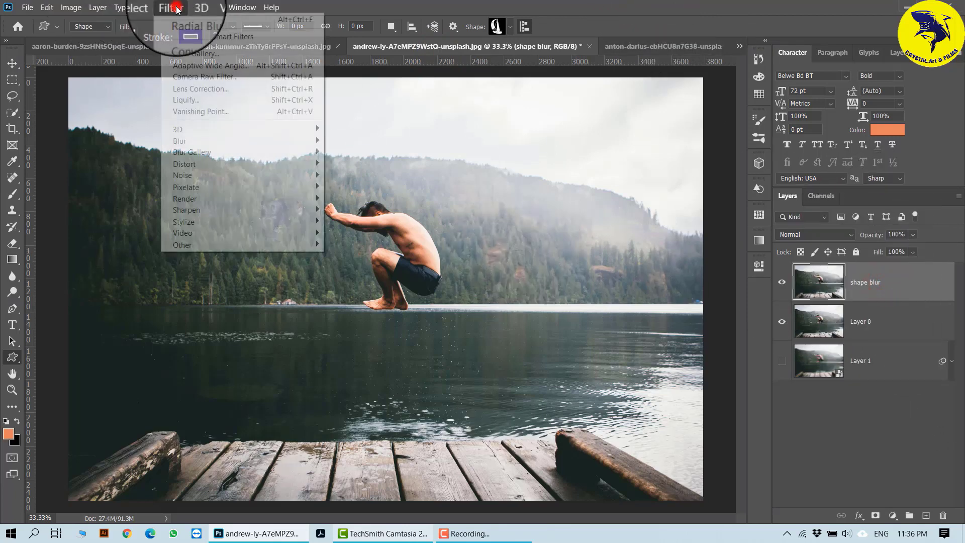
mouse_move(261, 141)
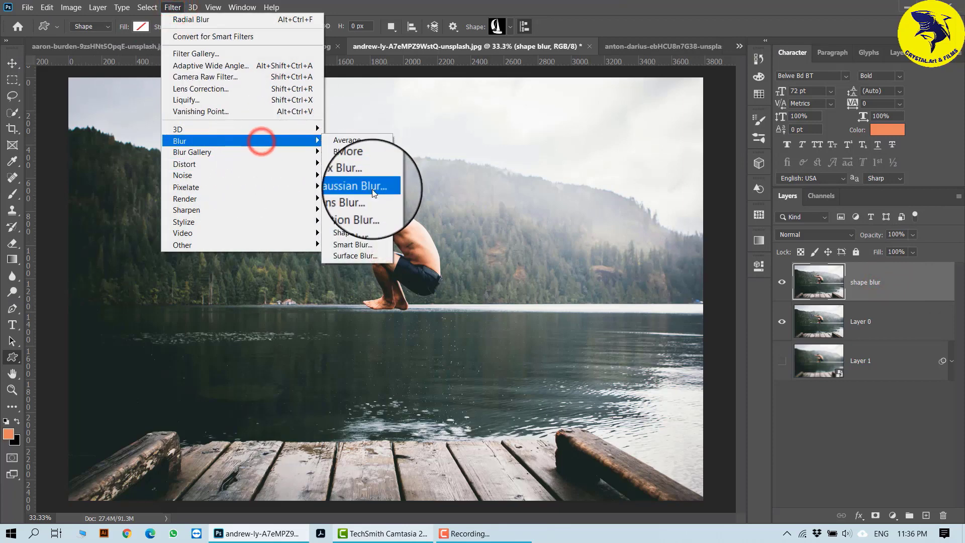
click(366, 231)
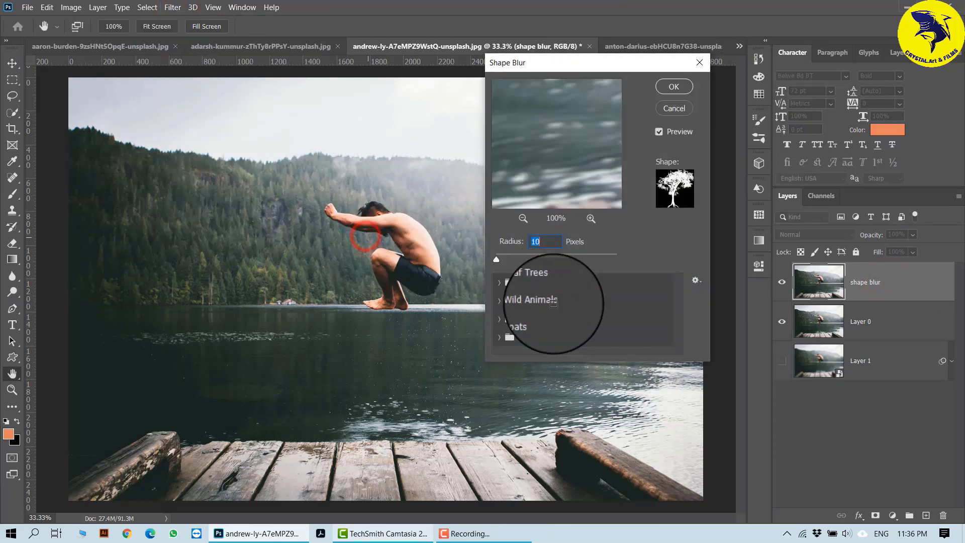
key(Return)
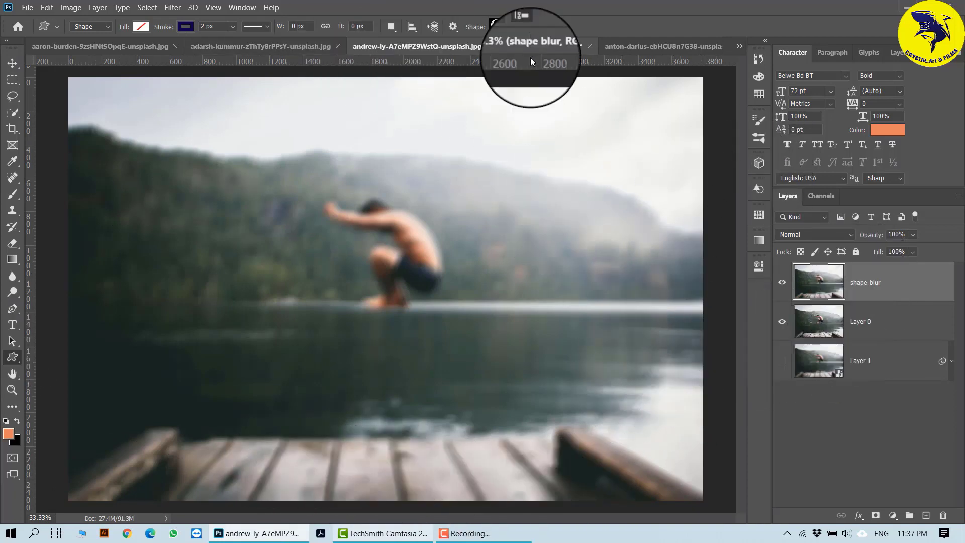
- Switch to the sunset sky photo and rename its Layer 1 as "average blur"
click(674, 47)
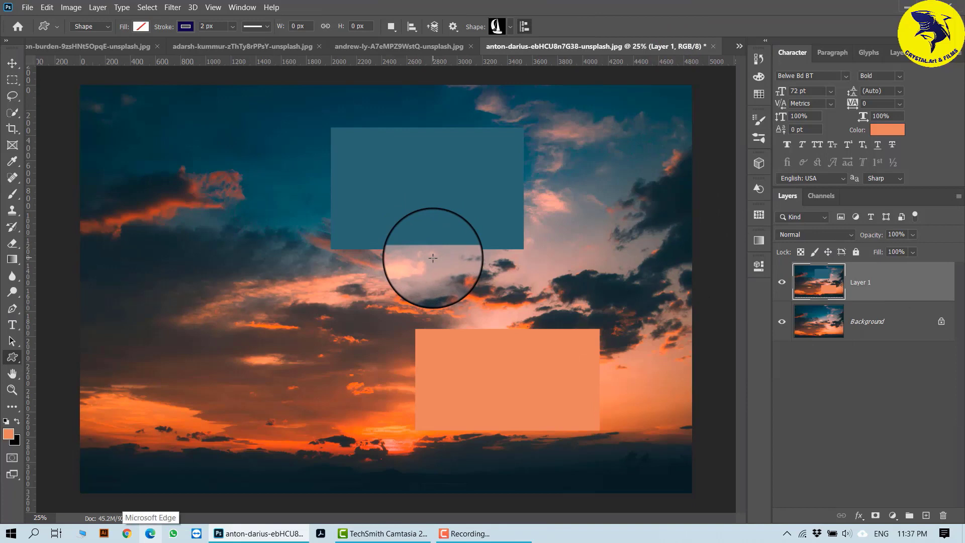
click(859, 284)
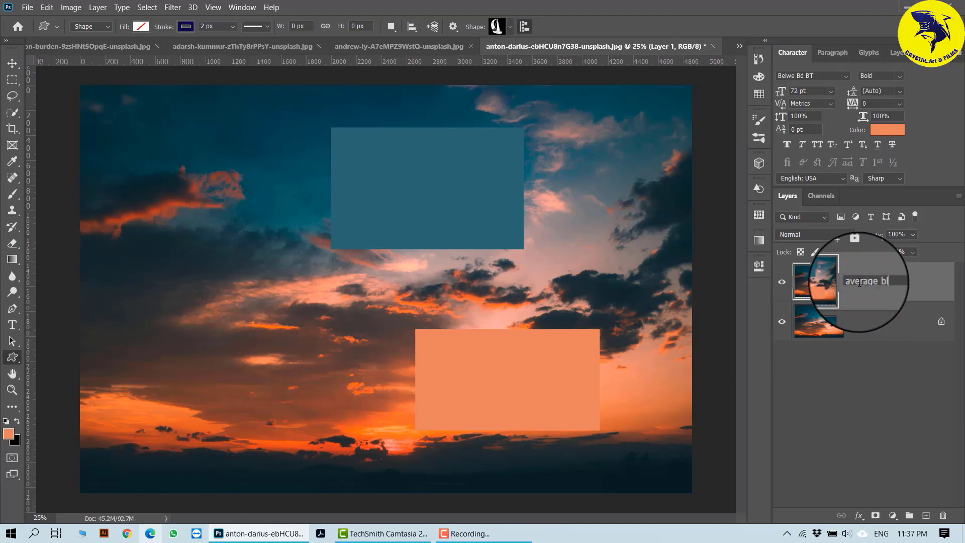
key(Return)
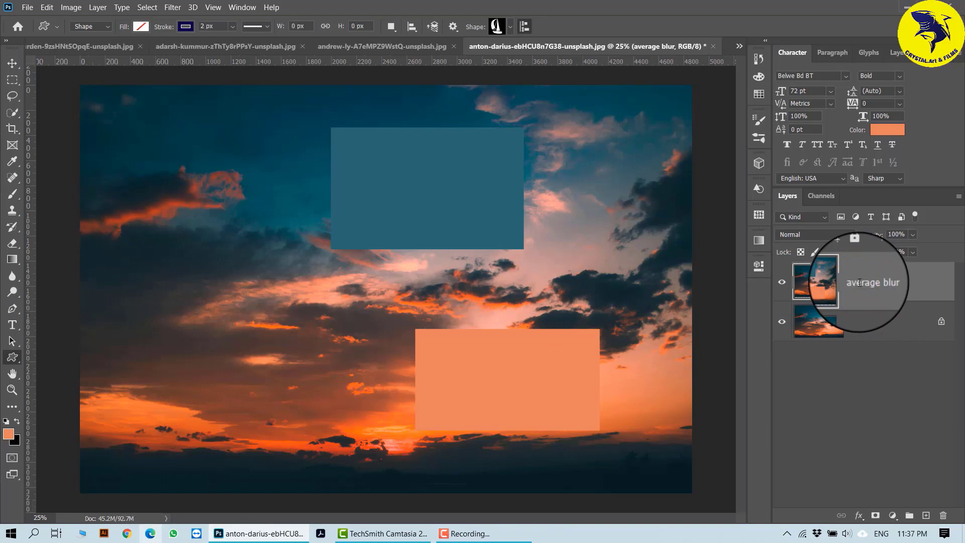
- Unlock the Background layer and move the average blur layer below it
click(914, 328)
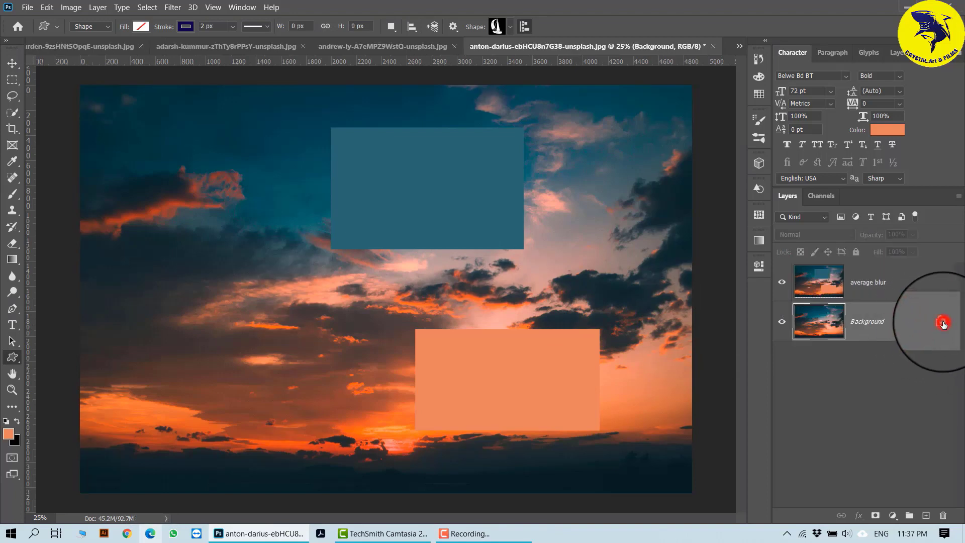
click(943, 323)
drag(890, 291, 885, 367)
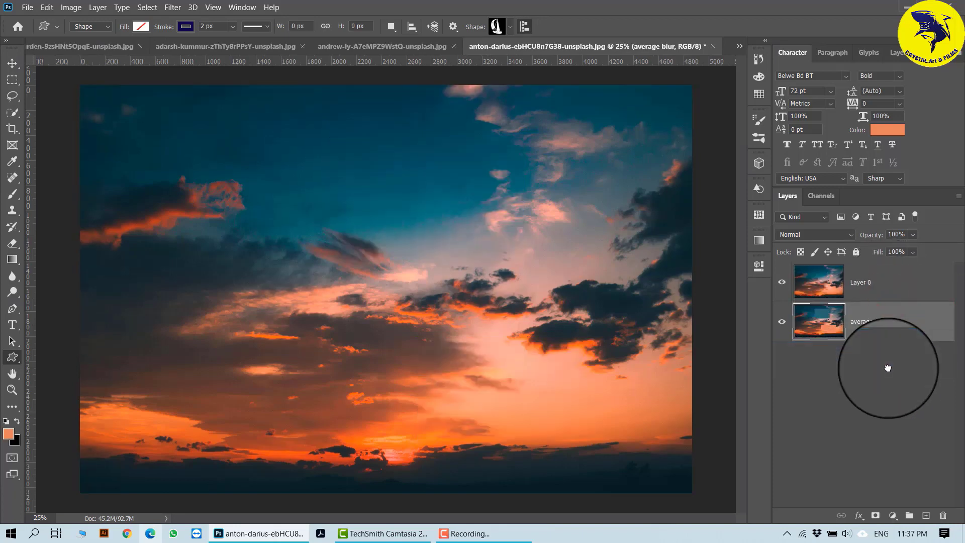
- Duplicate Layer 0 of the sunset photo and name the copy "smart blur"
click(881, 287)
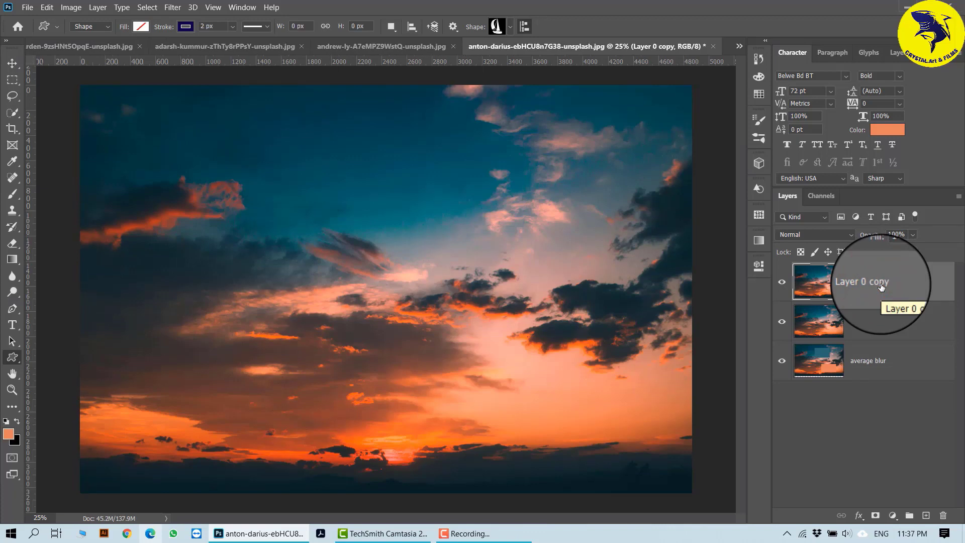
click(173, 7)
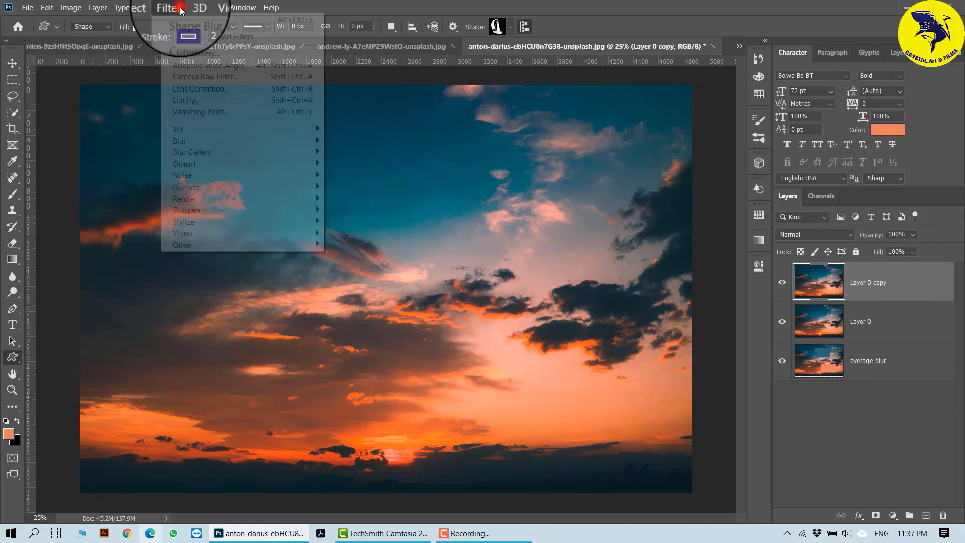
mouse_move(243, 141)
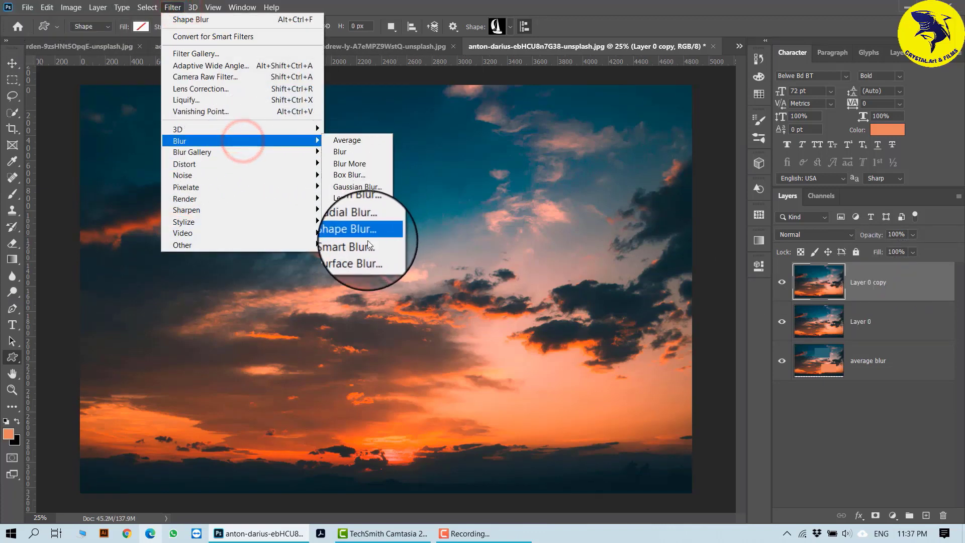
click(869, 285)
double_click(869, 284)
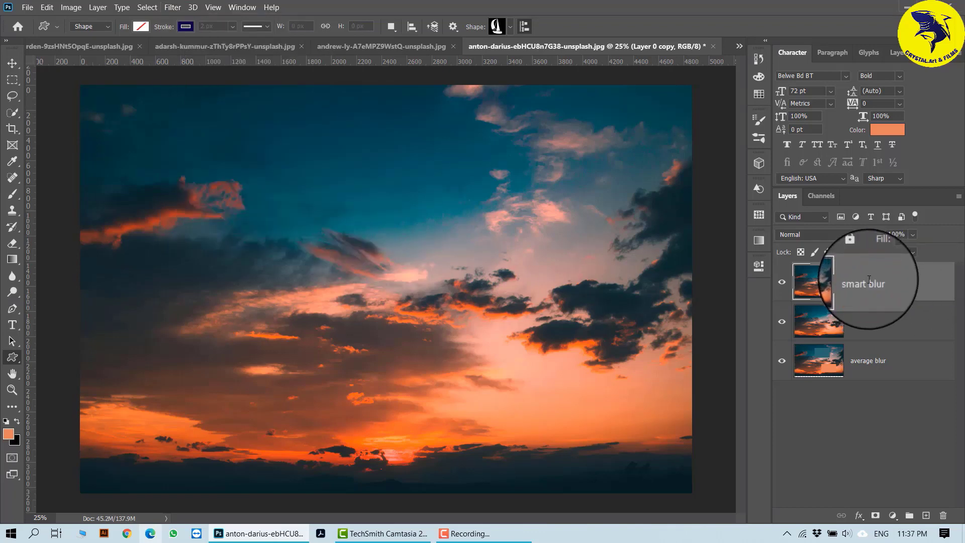
key(Return)
- Hide Layer 0 and average blur, then set Smart Blur on the smart blur layer to radius 12.1, threshold 36.2 and High quality
drag(778, 322, 765, 377)
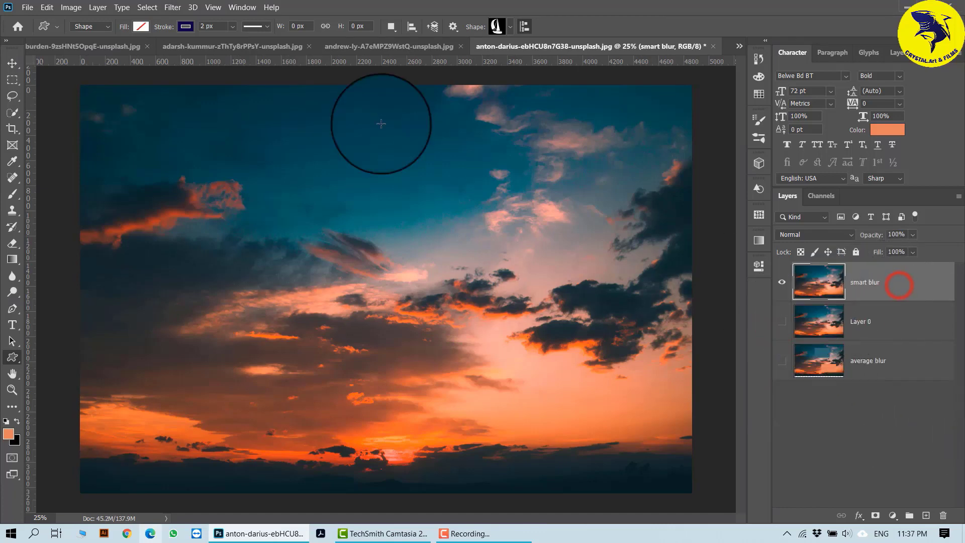
click(181, 9)
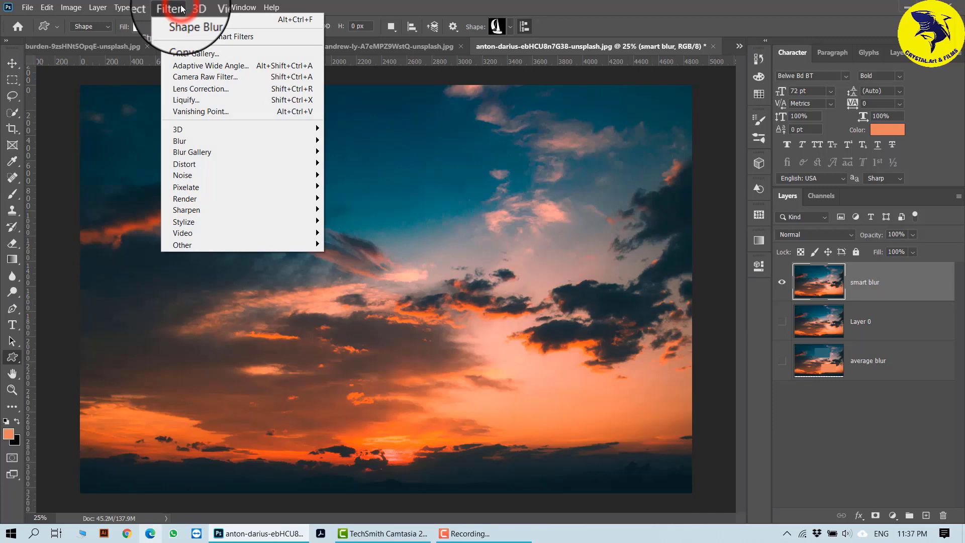
click(258, 140)
click(373, 245)
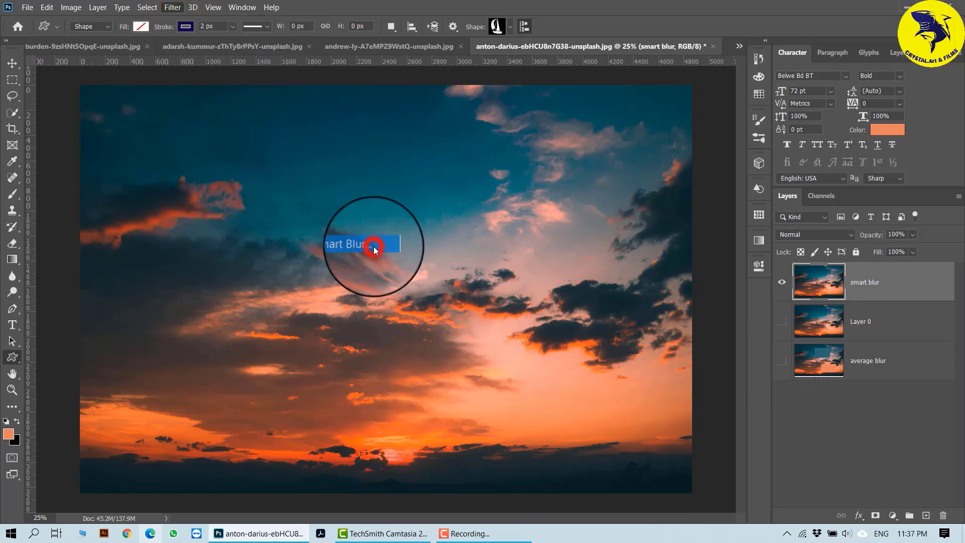
drag(437, 82, 532, 75)
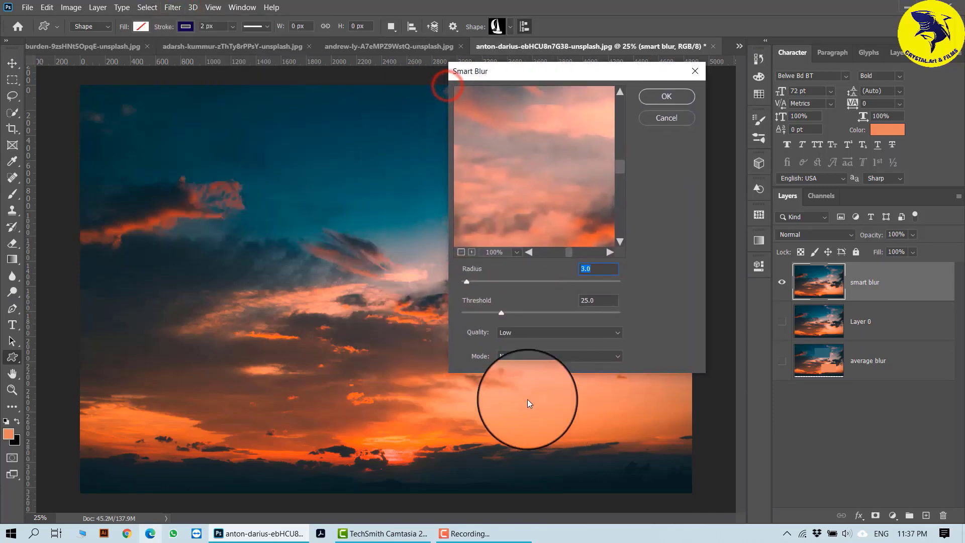
drag(518, 314, 521, 313)
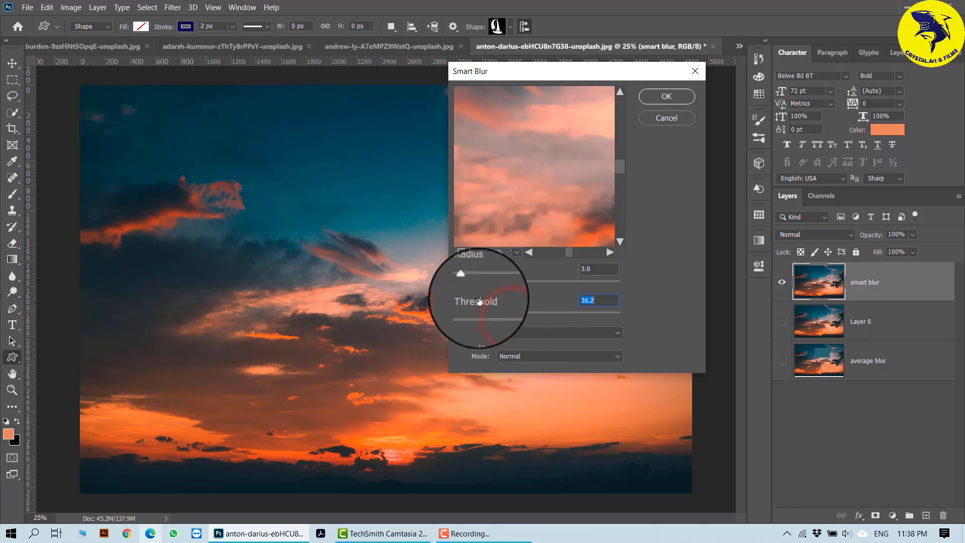
drag(467, 282, 475, 283)
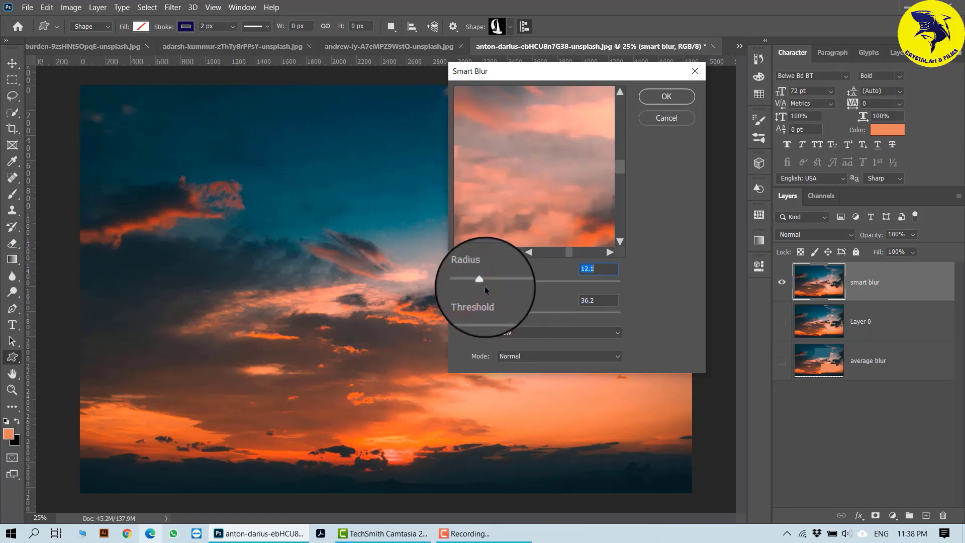
click(514, 332)
click(512, 362)
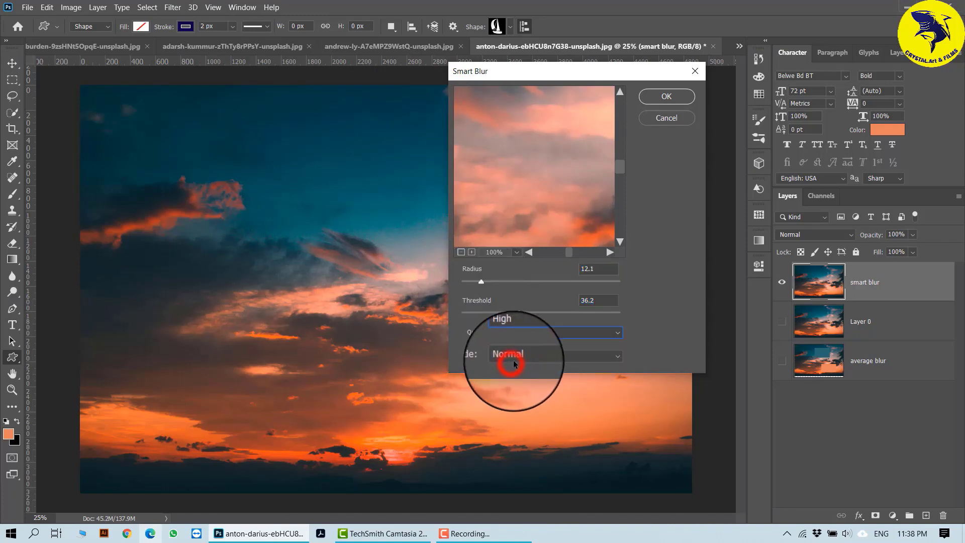
- Preview the Edge Only mode, then apply Smart Blur in Overlay Edge mode with a threshold of 16.1
click(513, 358)
click(512, 378)
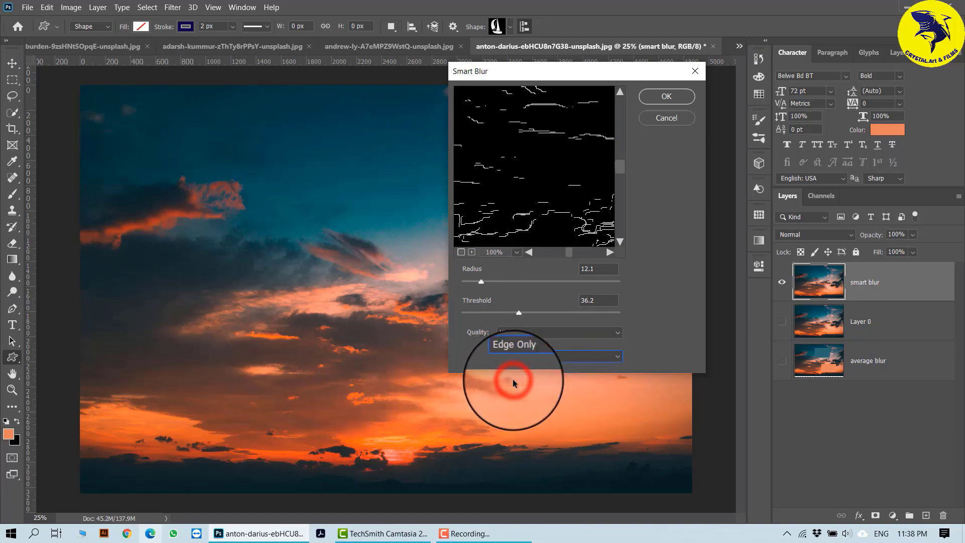
click(533, 358)
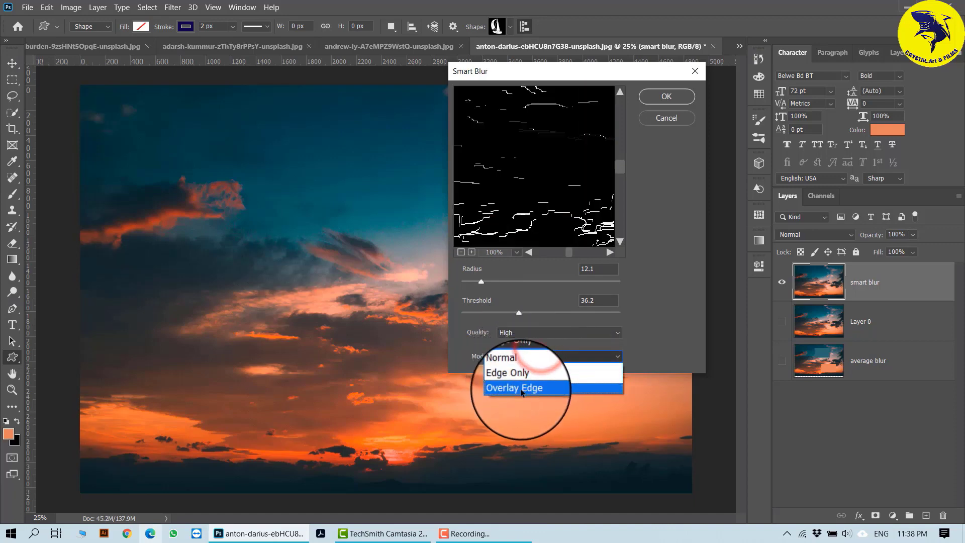
click(520, 388)
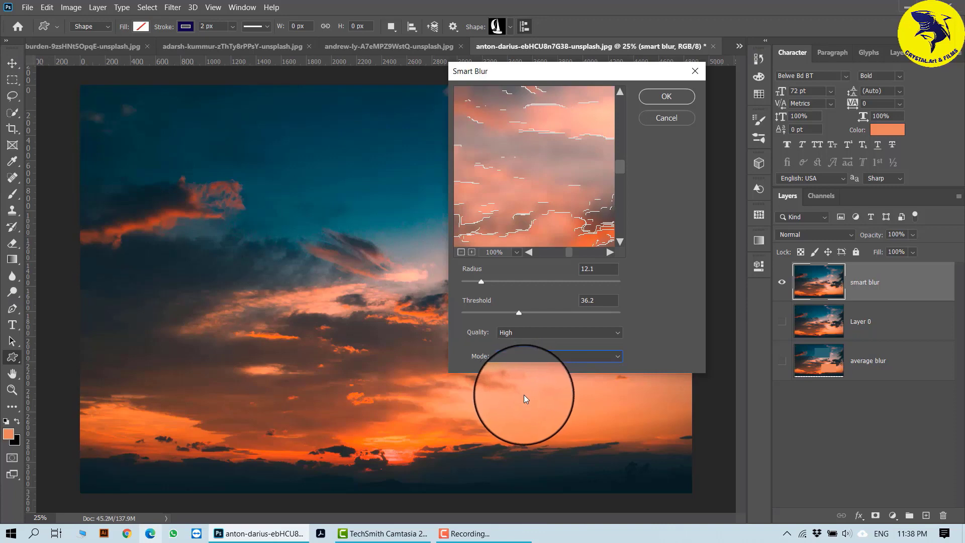
drag(518, 315, 488, 316)
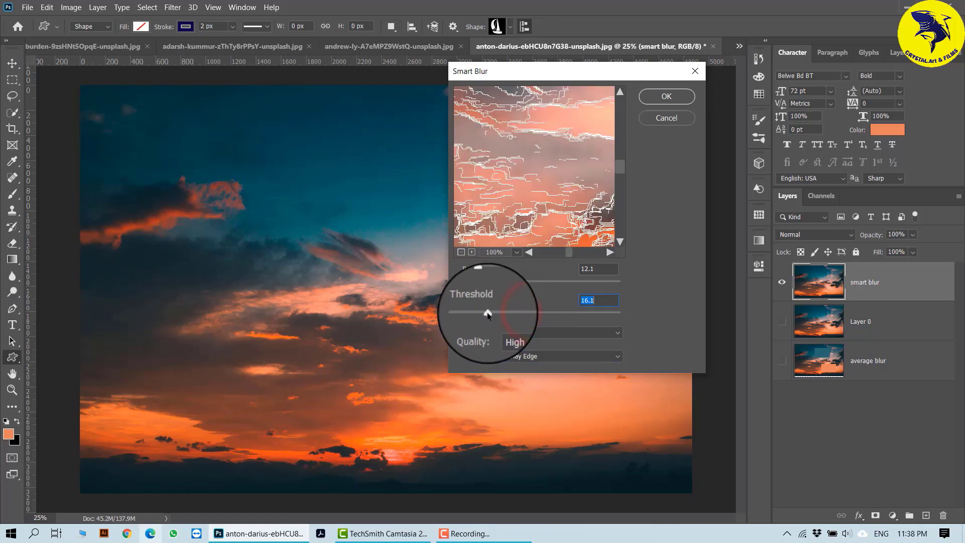
click(678, 95)
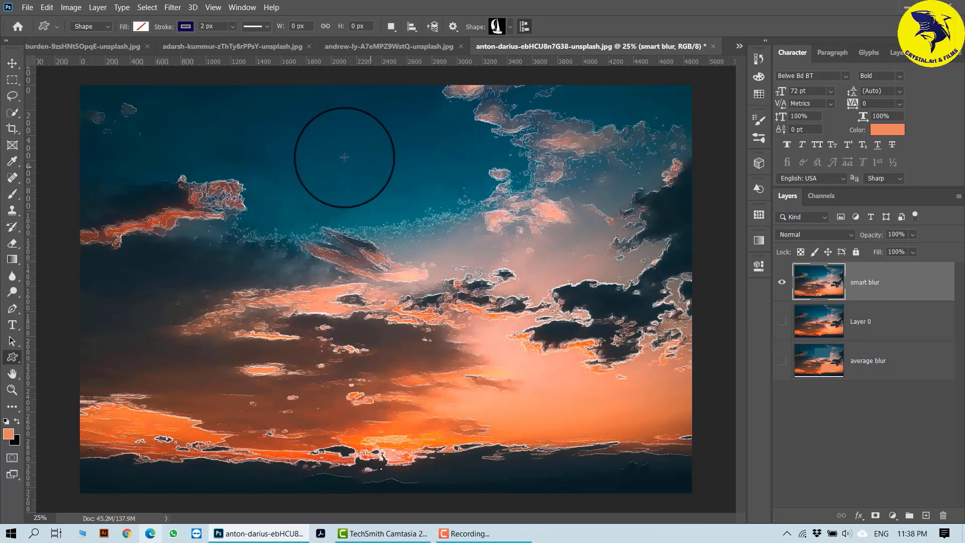
- Move the smart blur layer below the others and hide it, then show and duplicate Layer 0
click(10, 65)
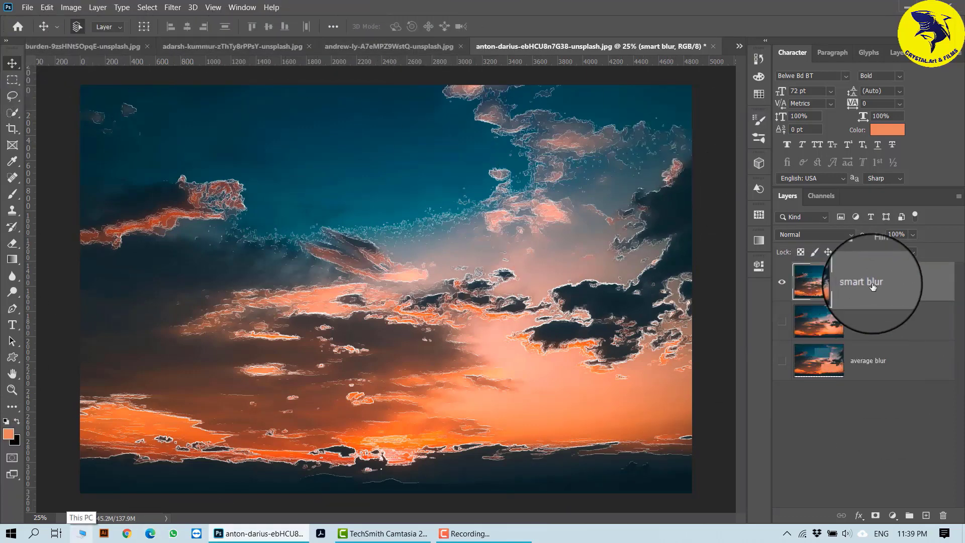
drag(873, 286, 818, 397)
click(781, 282)
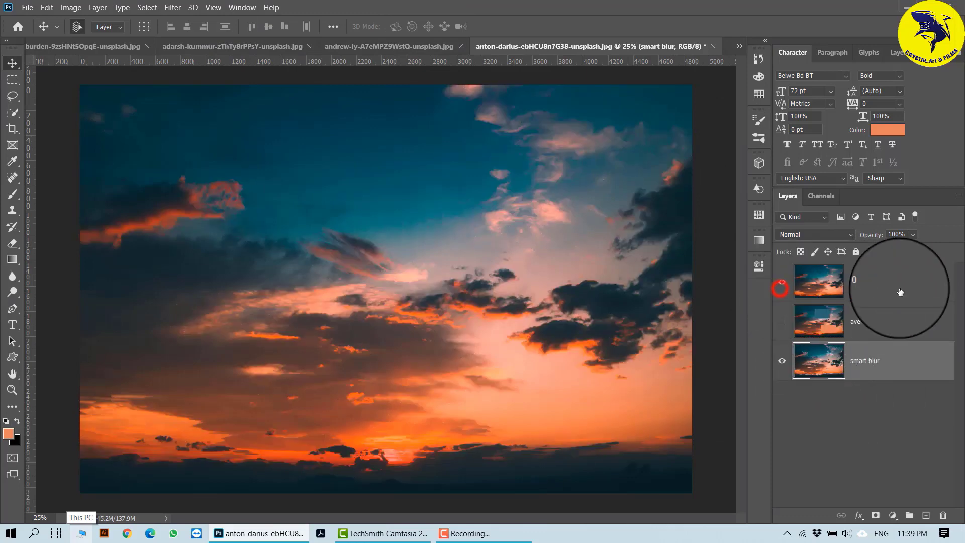
click(900, 292)
click(782, 360)
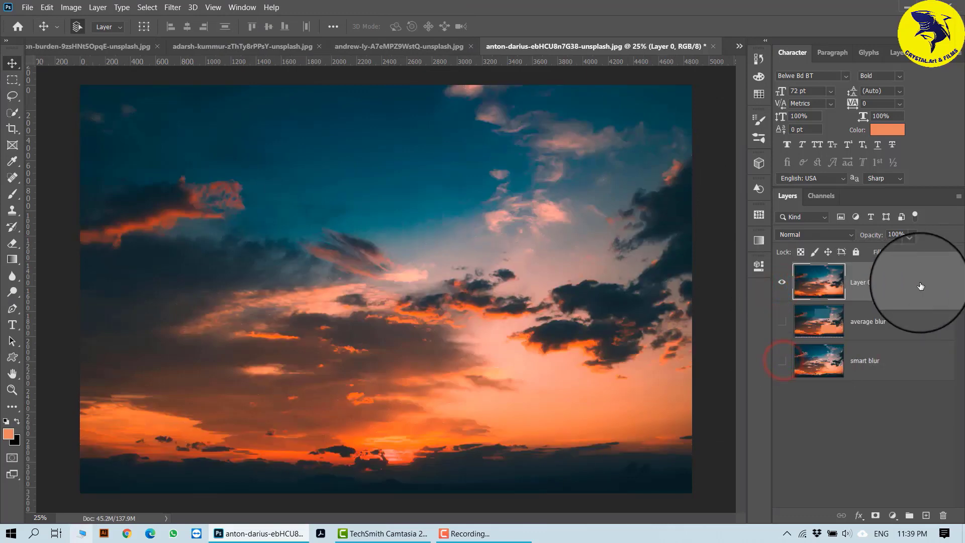
key(ctrl+j)
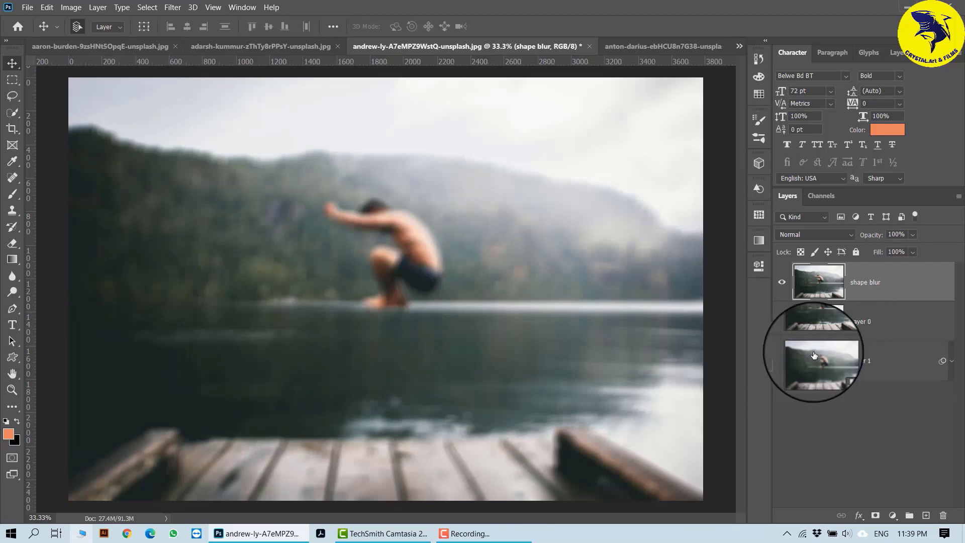
- In the lake jumper photo, move the shape blur layer below the other layers and hide it
drag(880, 284, 855, 392)
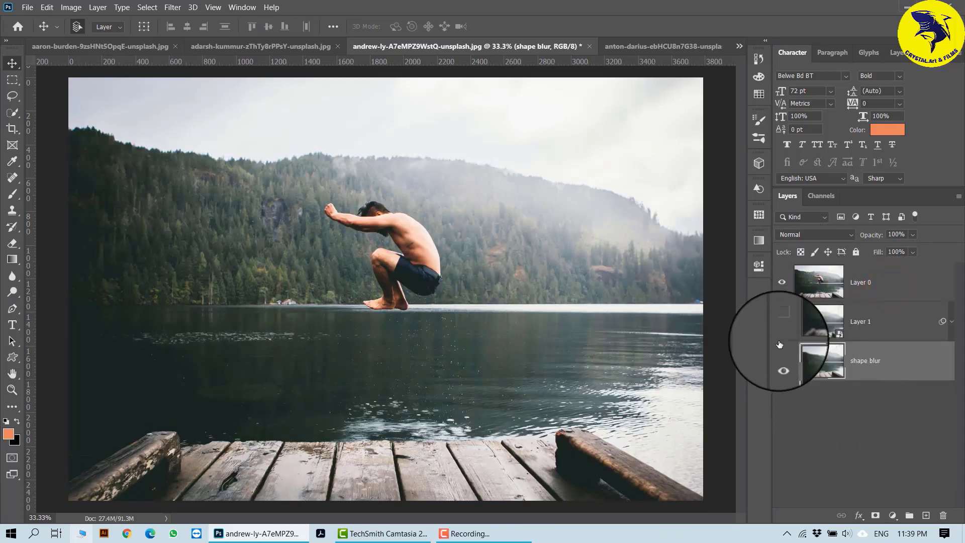
click(784, 371)
- Duplicate Layer 0 of the lake jumper photo as "surface blur" and hide Layer 0
click(861, 282)
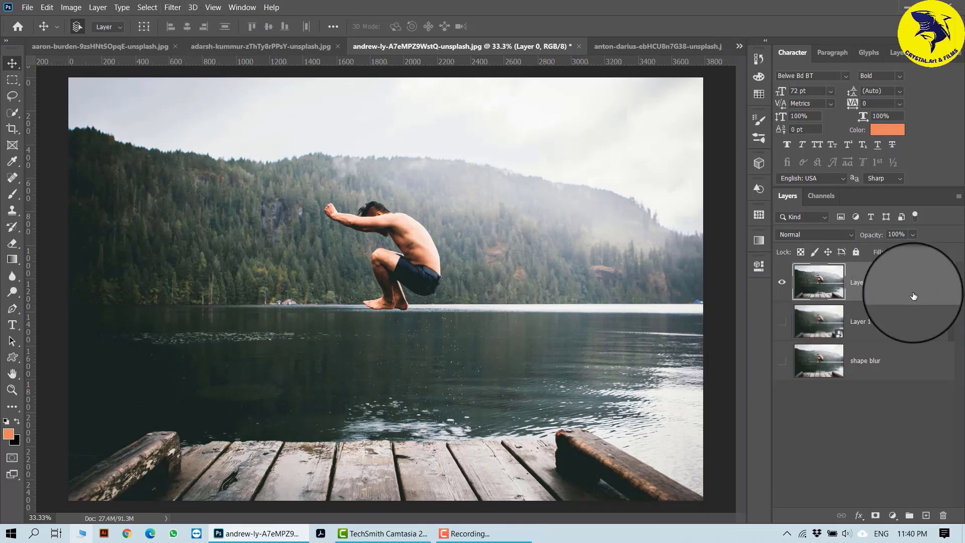
key(ctrl+j)
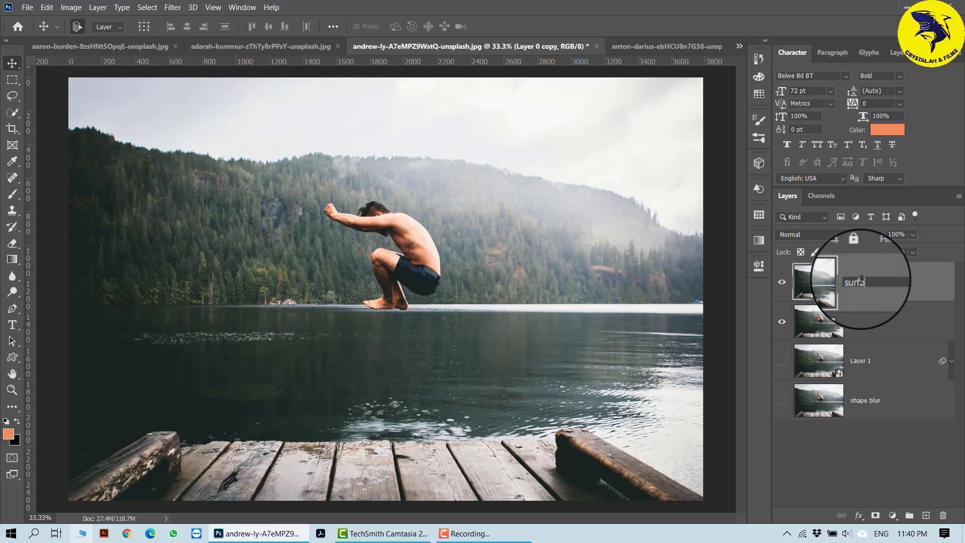
click(781, 323)
click(854, 279)
- Open the Surface Blur filter for the surface blur layer and frame the jumper's back in its preview at 100%
click(172, 7)
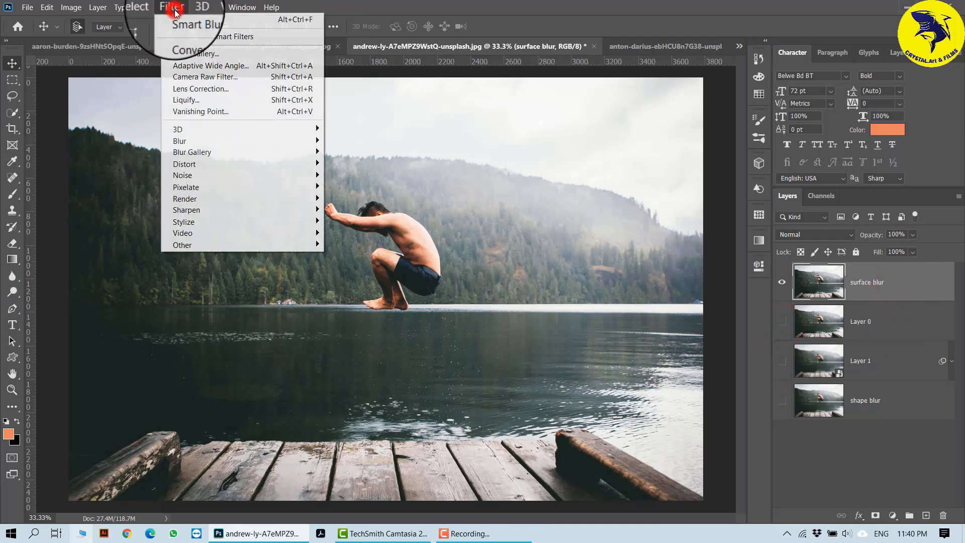
click(271, 143)
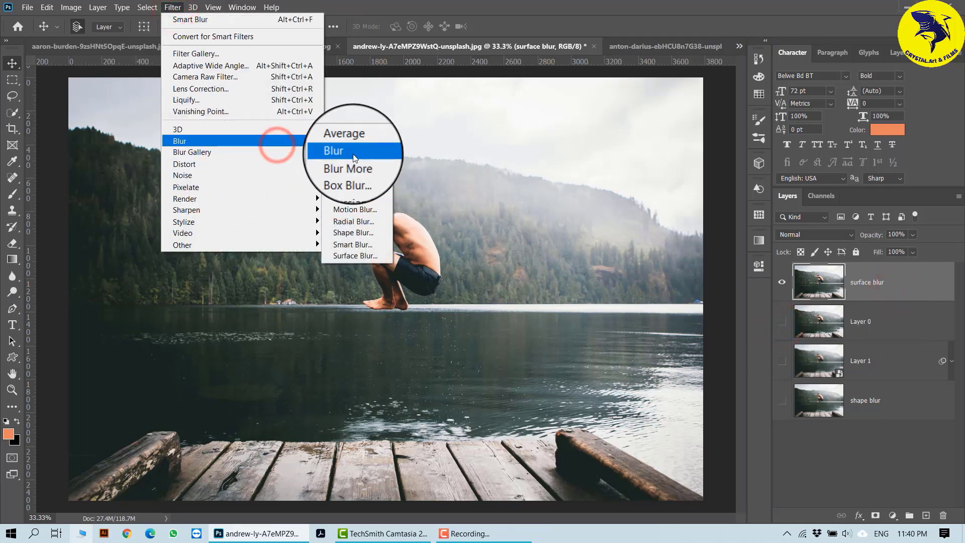
click(362, 255)
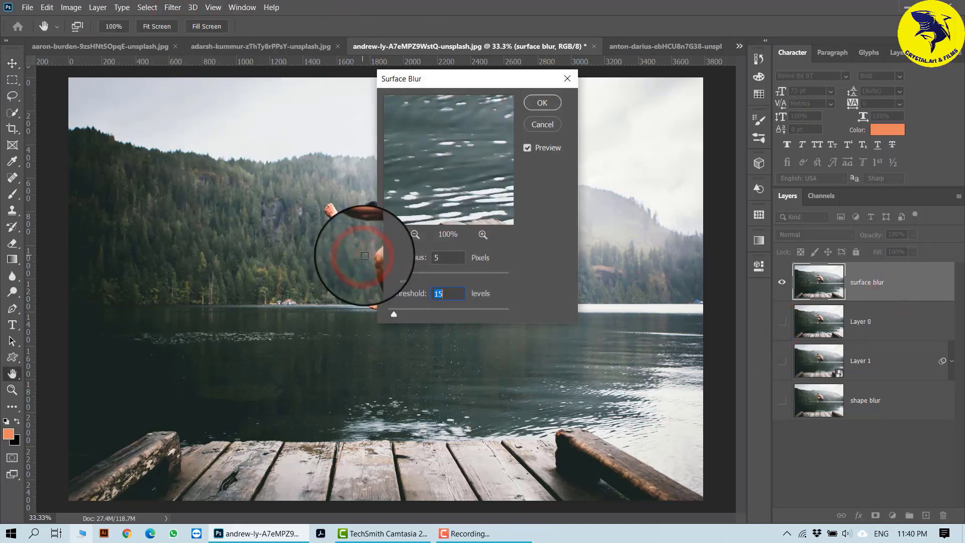
click(414, 234)
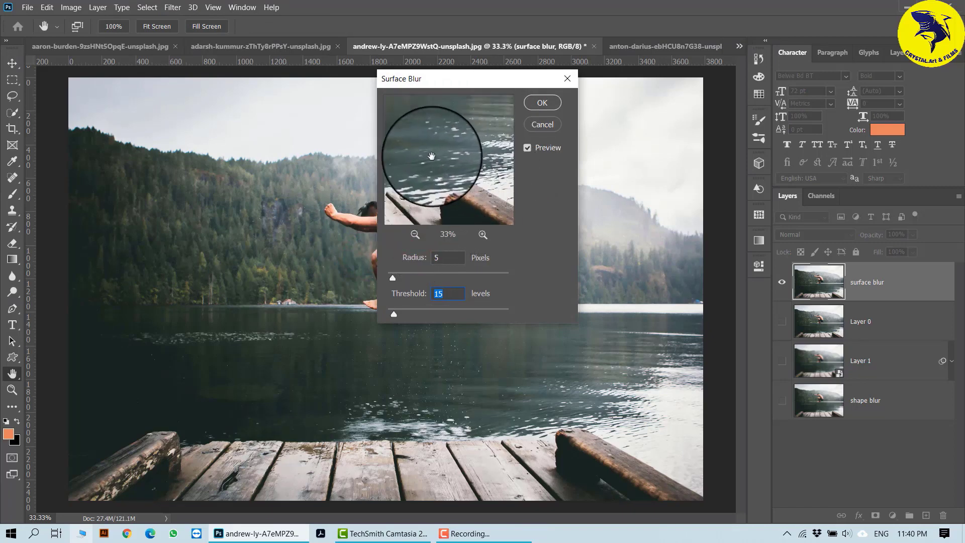
drag(431, 156, 489, 207)
drag(409, 140, 442, 216)
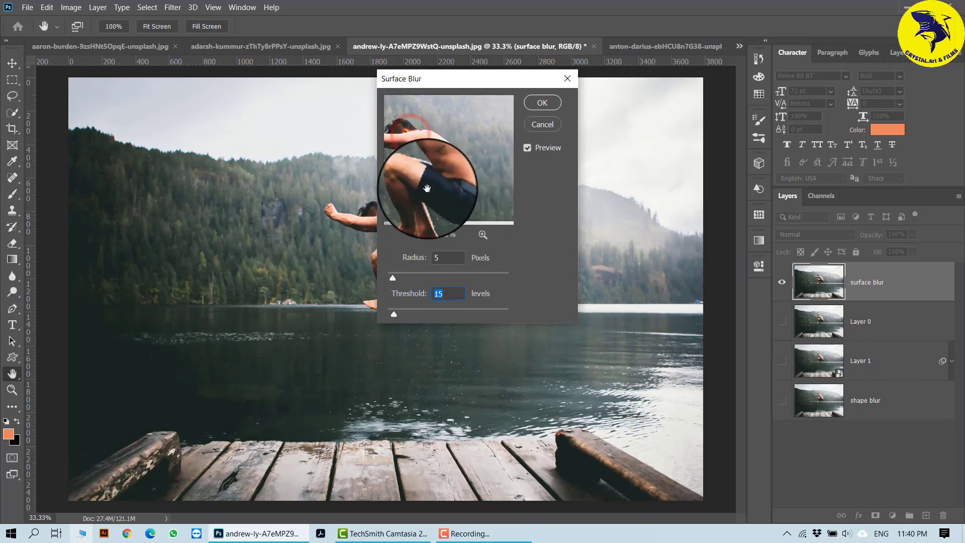
click(483, 234)
click(461, 181)
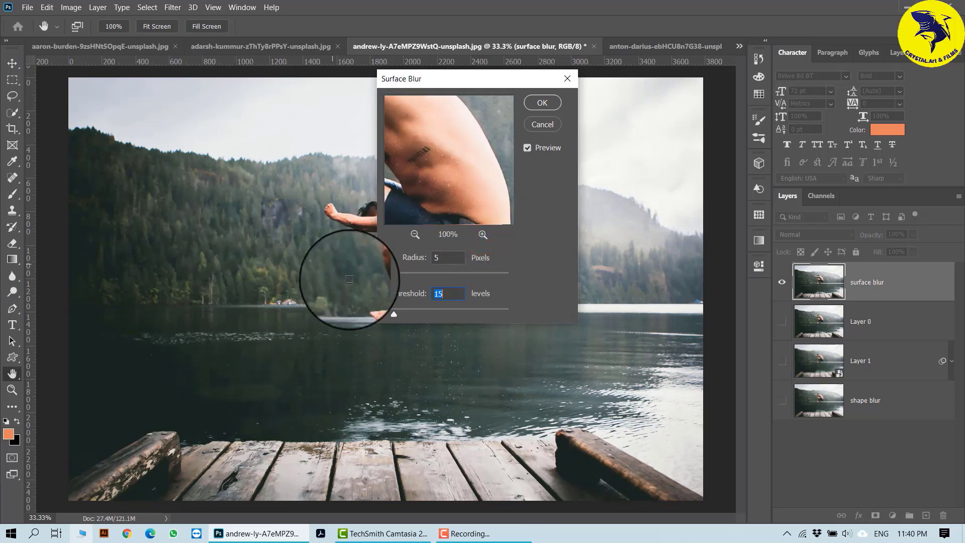
- Preview Surface Blur at a threshold of 79 levels, trying a larger radius and then a radius of 1 pixel
drag(392, 319, 422, 318)
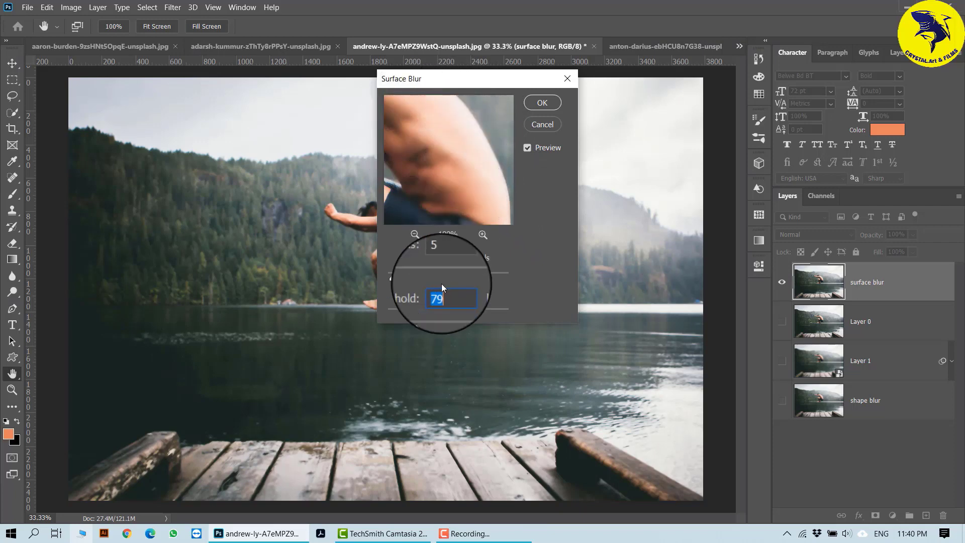
click(392, 279)
drag(390, 277, 412, 279)
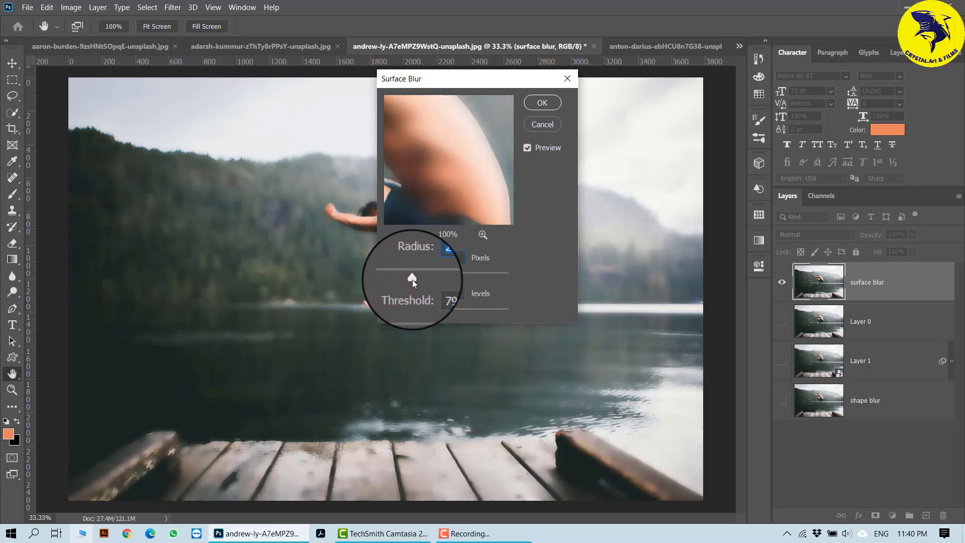
drag(412, 279, 373, 275)
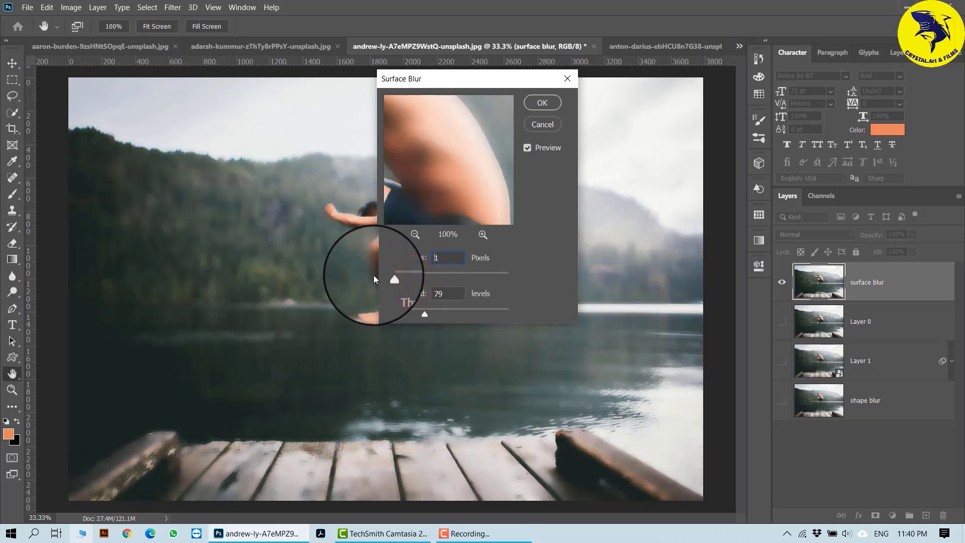
- Preview Surface Blur with a threshold of 150 levels and a radius of 7 pixels, comparing the jumper's back with the original
drag(424, 309, 459, 314)
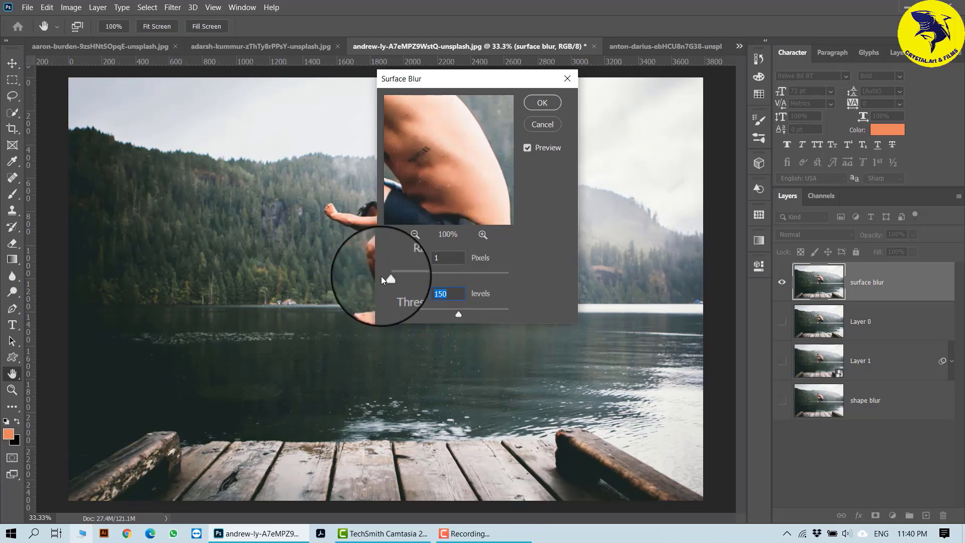
drag(388, 276, 395, 277)
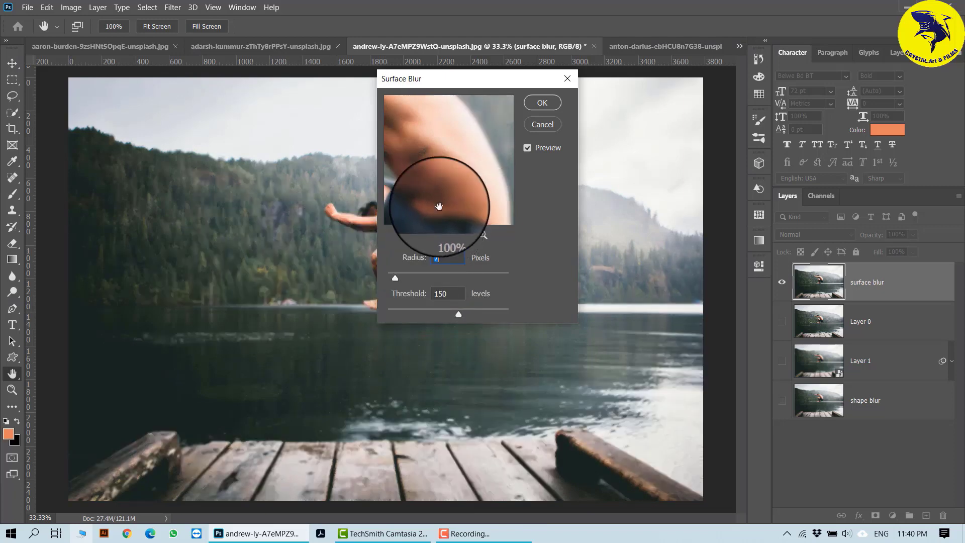
drag(422, 120, 435, 144)
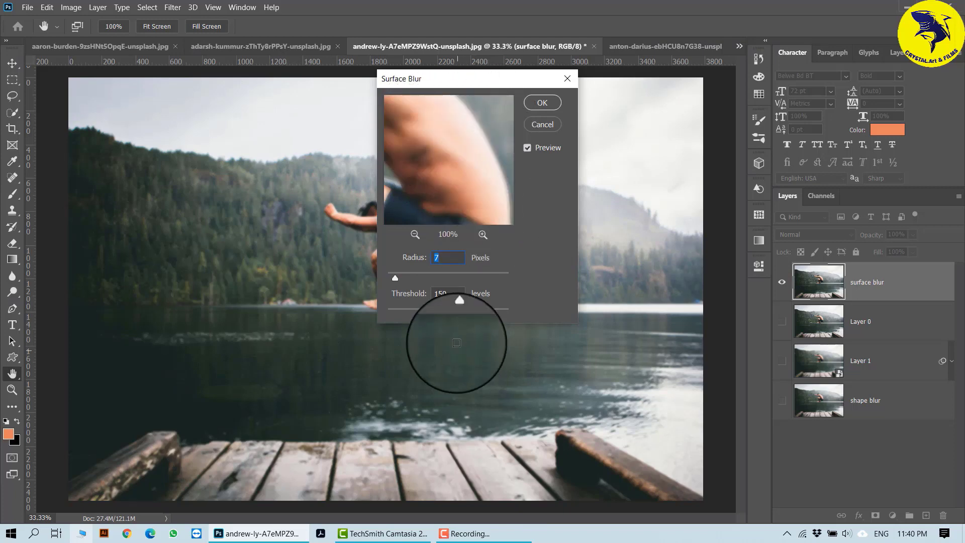
- Apply Surface Blur with a threshold of 32 levels and a radius of 25 pixels
drag(457, 314, 403, 315)
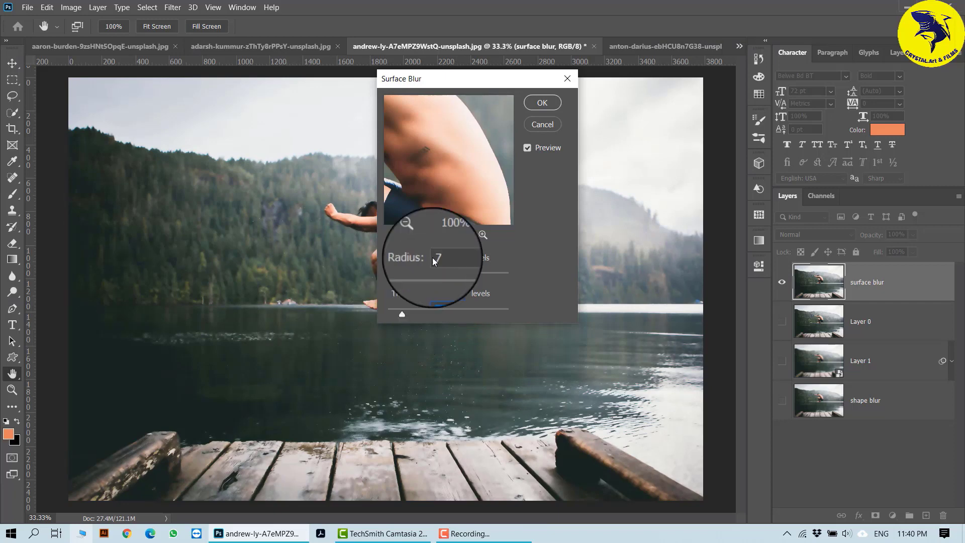
drag(396, 278, 416, 279)
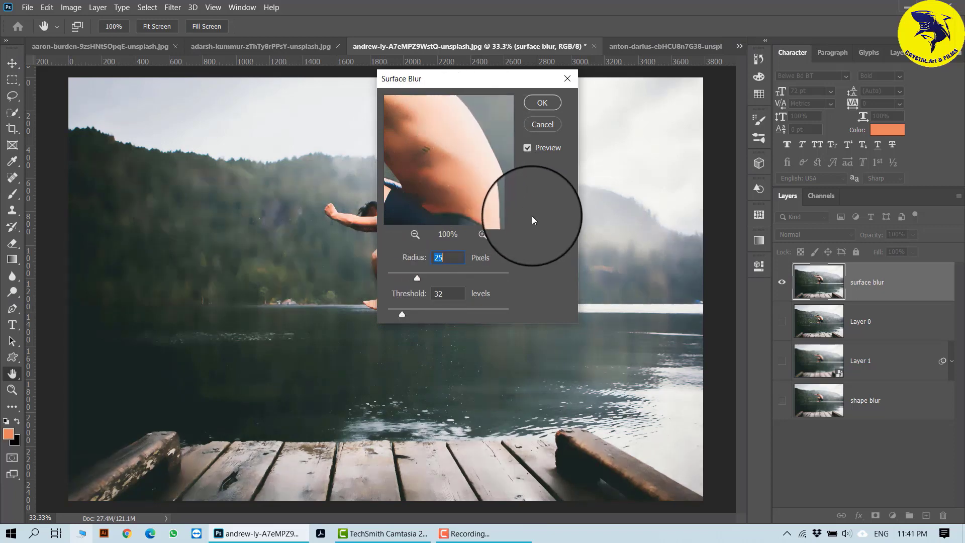
click(552, 102)
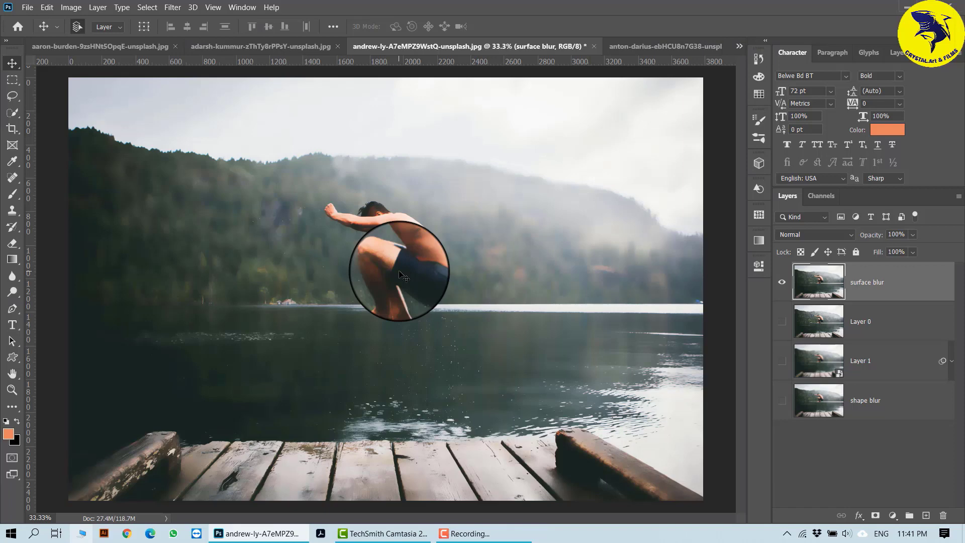
- In the open book photo, hide the lens blur layer and Layer 0 to view the smart object layer alone
click(72, 48)
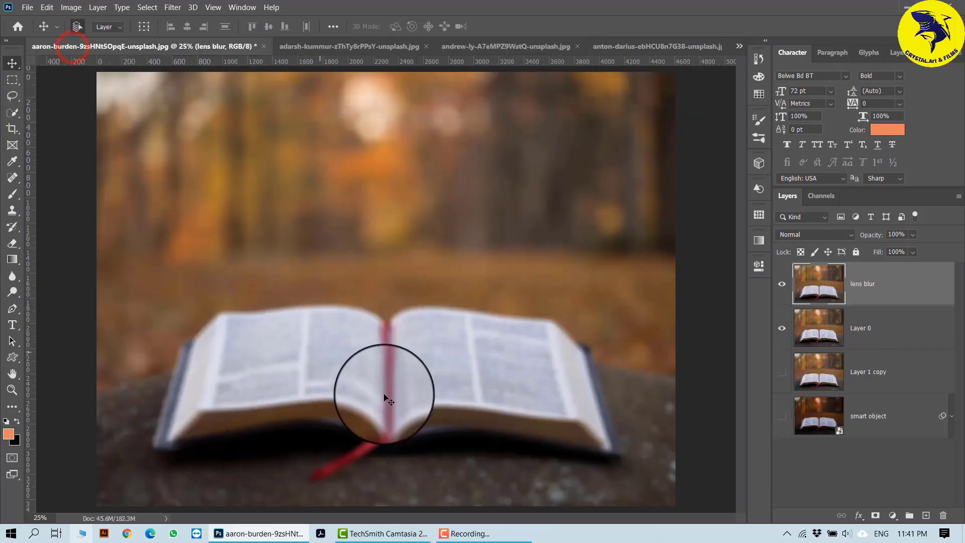
click(783, 290)
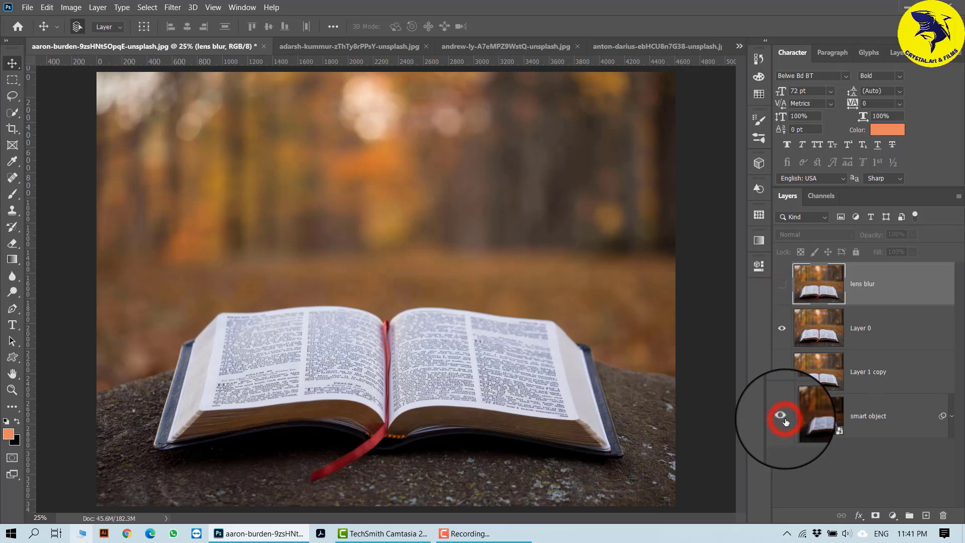
click(781, 416)
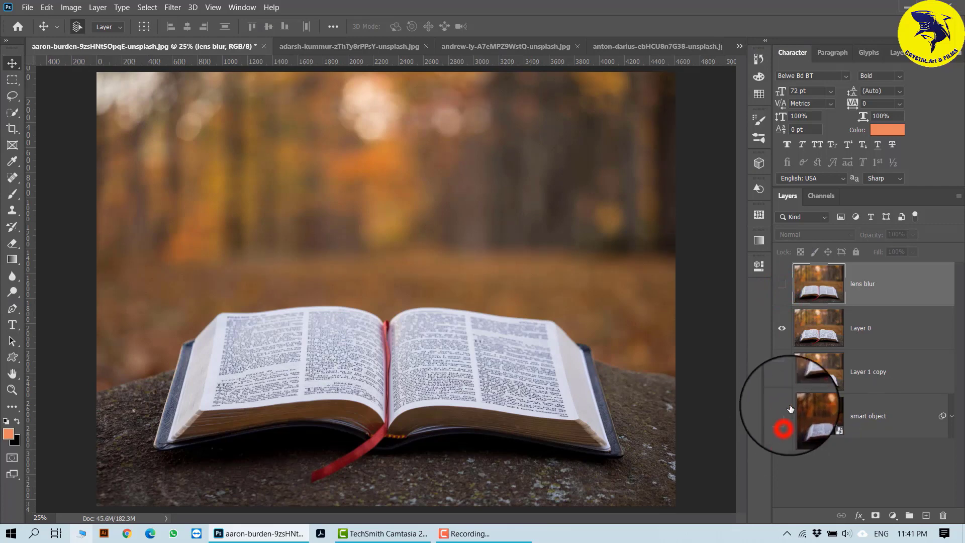
alt+click(783, 372)
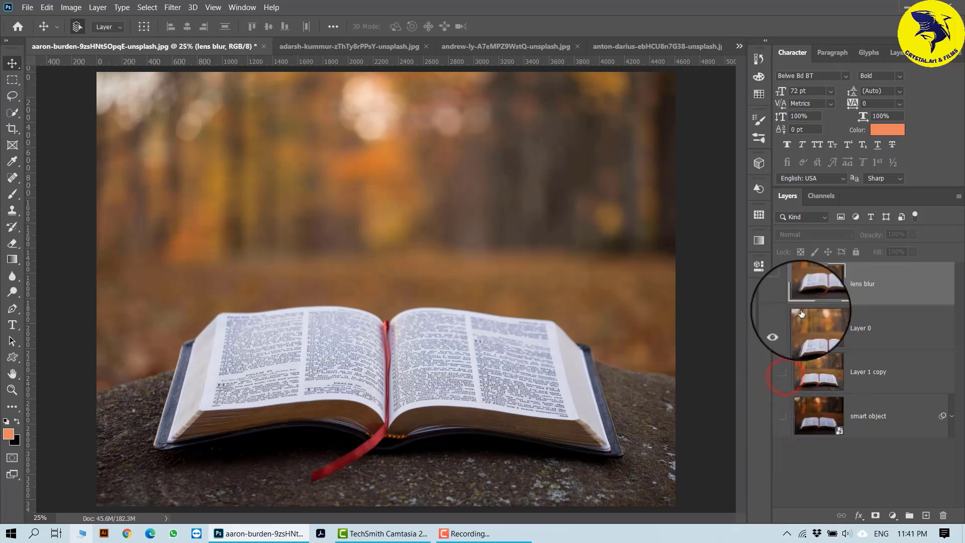
click(782, 328)
click(783, 416)
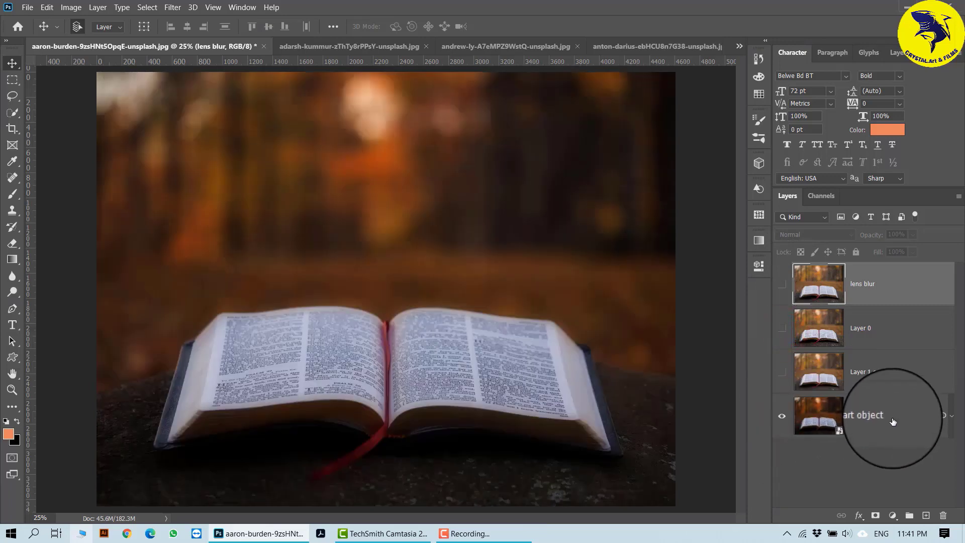
- View Layer 1 copy of the book photo by itself, then show only the lens blur layer
click(782, 417)
click(785, 380)
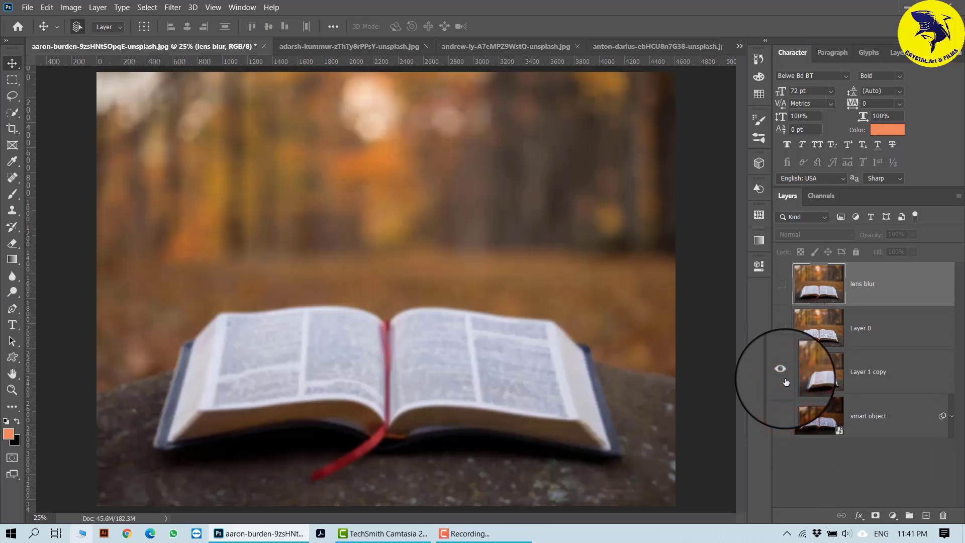
click(785, 381)
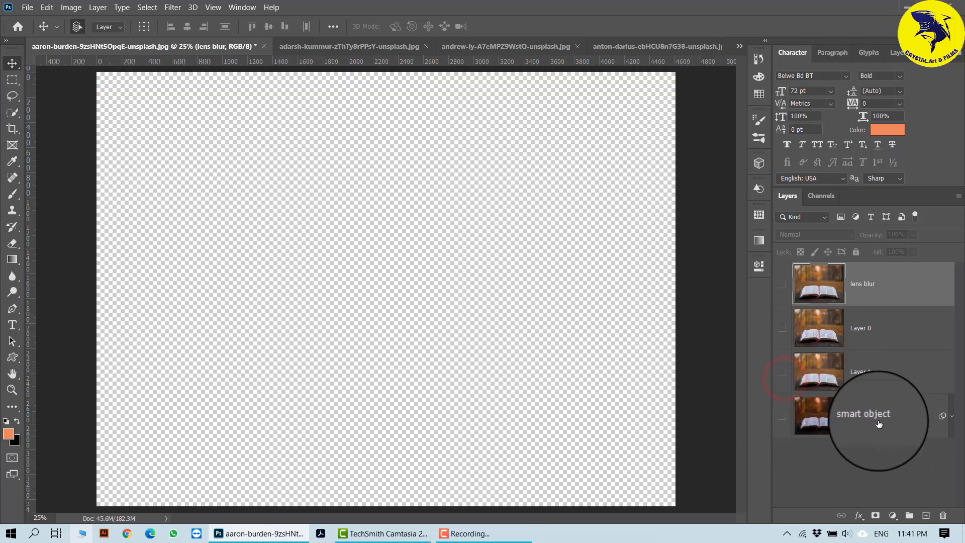
click(782, 286)
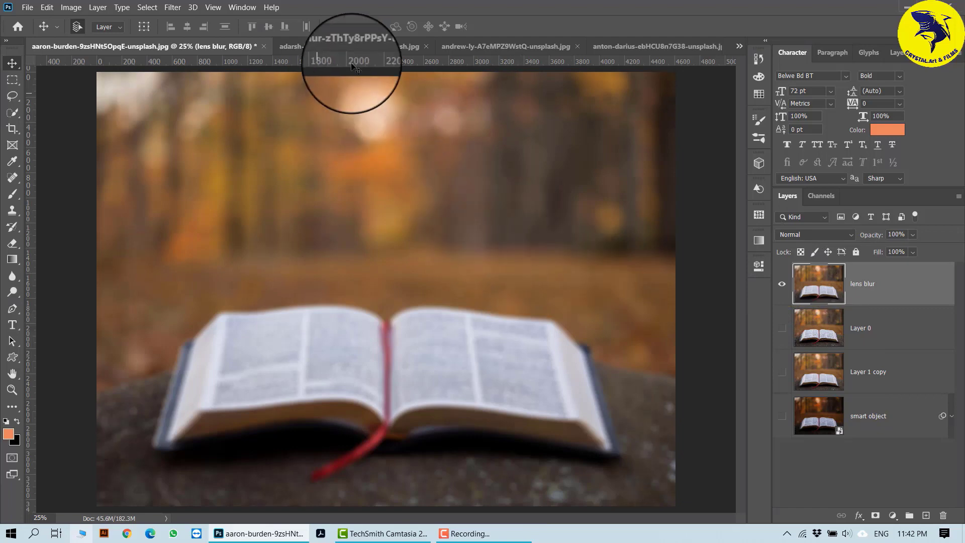
- In the bare tree photo, show only the blur layer and compare it with Layer 0 at 200% zoom
click(362, 41)
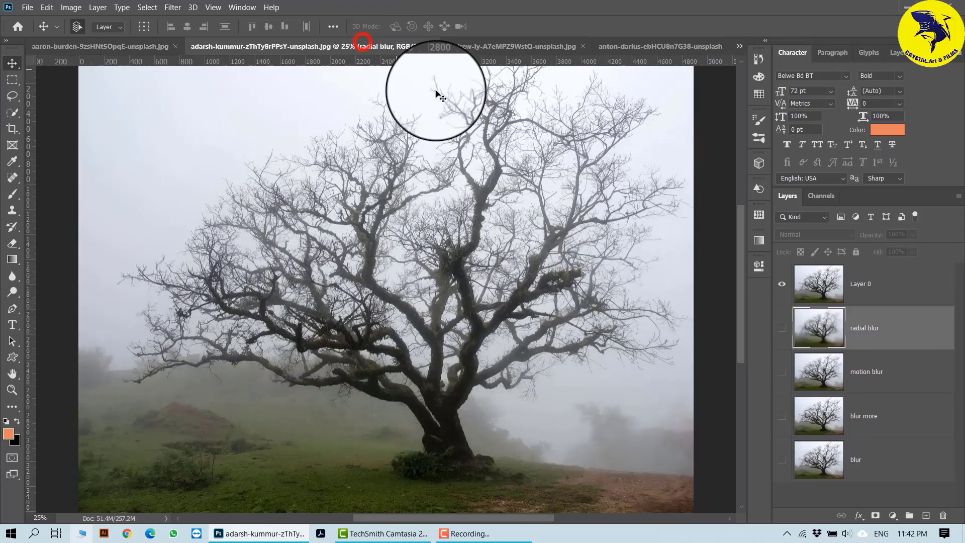
click(782, 284)
click(782, 458)
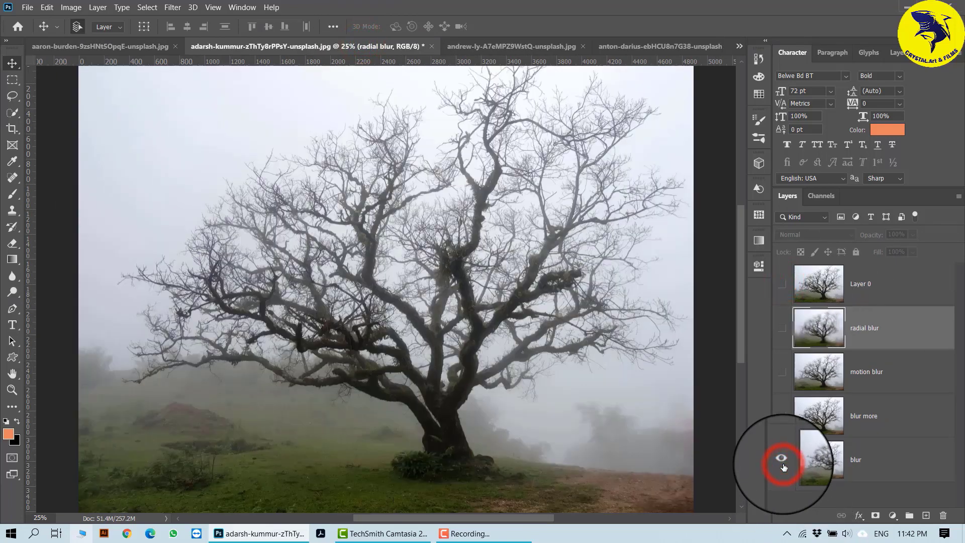
key(ctrl+plus)
key(ctrl+plus)
key(ctrl+plus)
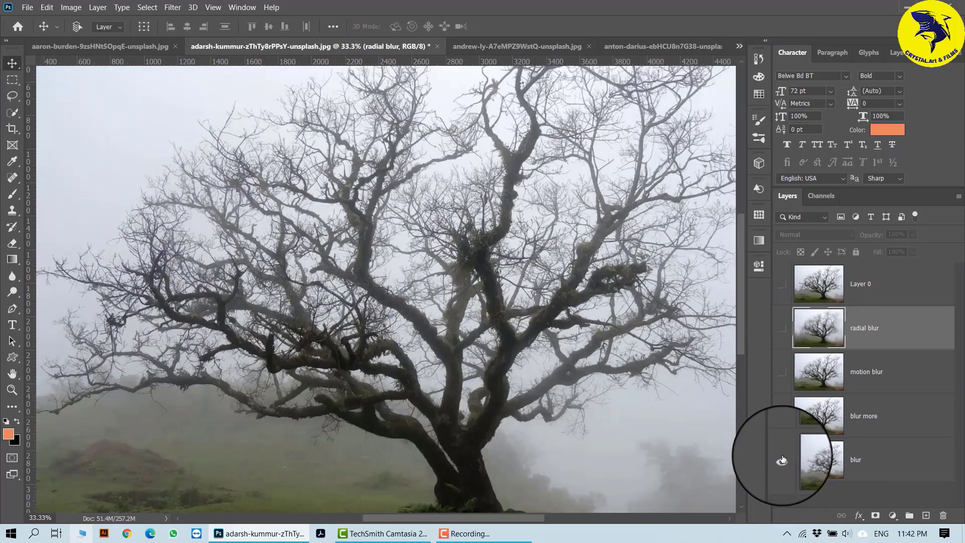
key(ctrl+plus)
key(ctrl+plus)
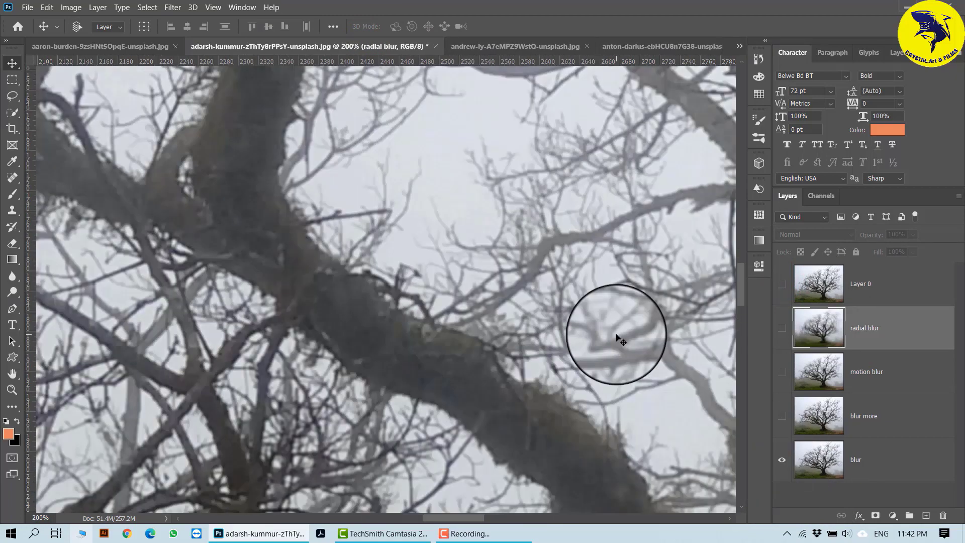
click(782, 283)
click(782, 283)
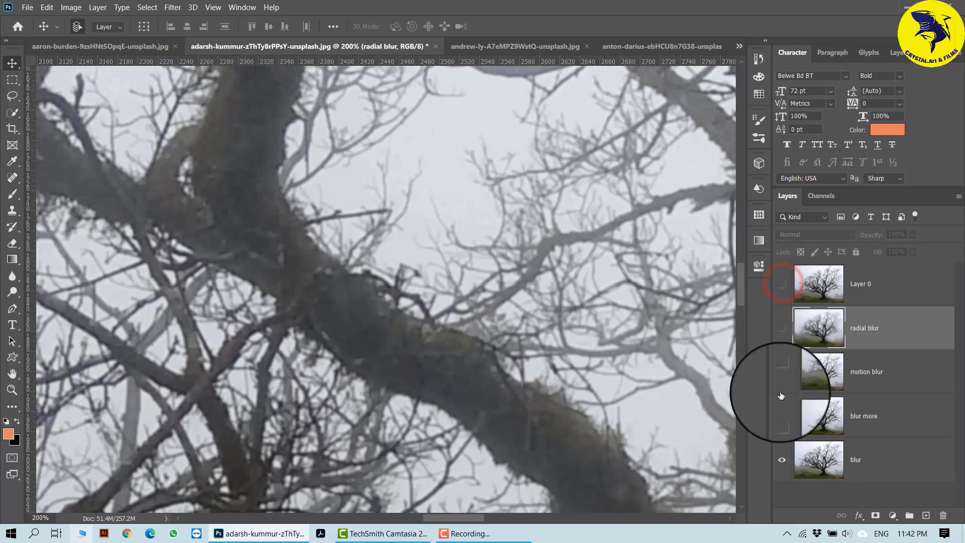
- Show the blur more layer in place of the blur layer and compare it with Layer 0
click(782, 459)
click(782, 416)
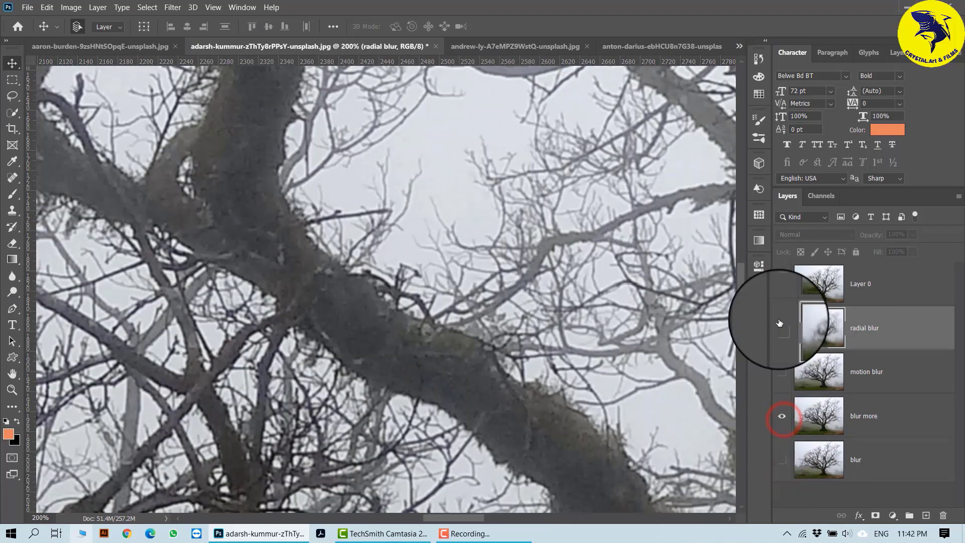
click(782, 285)
click(781, 286)
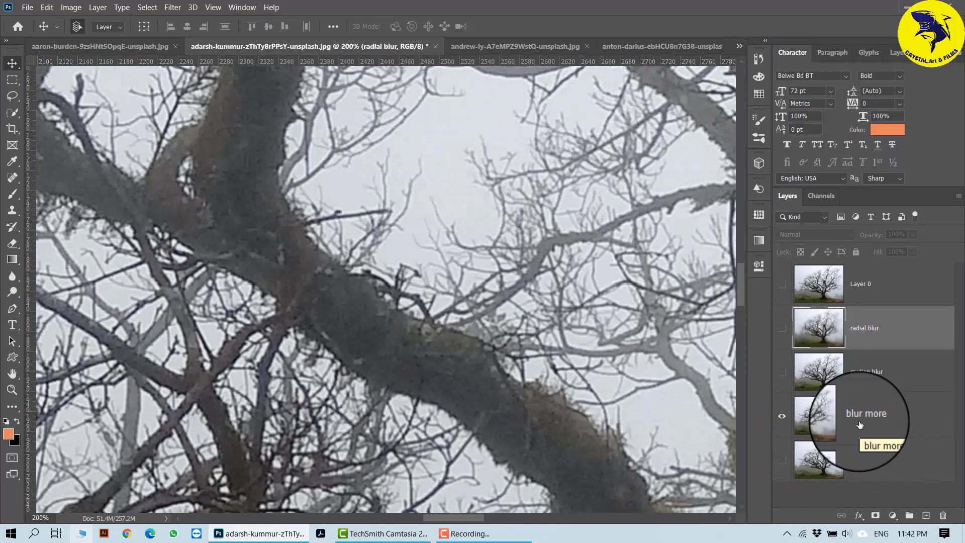
- Hide the blur more layer, then view the motion blur and radial blur layers of the tree photo one at a time
click(861, 461)
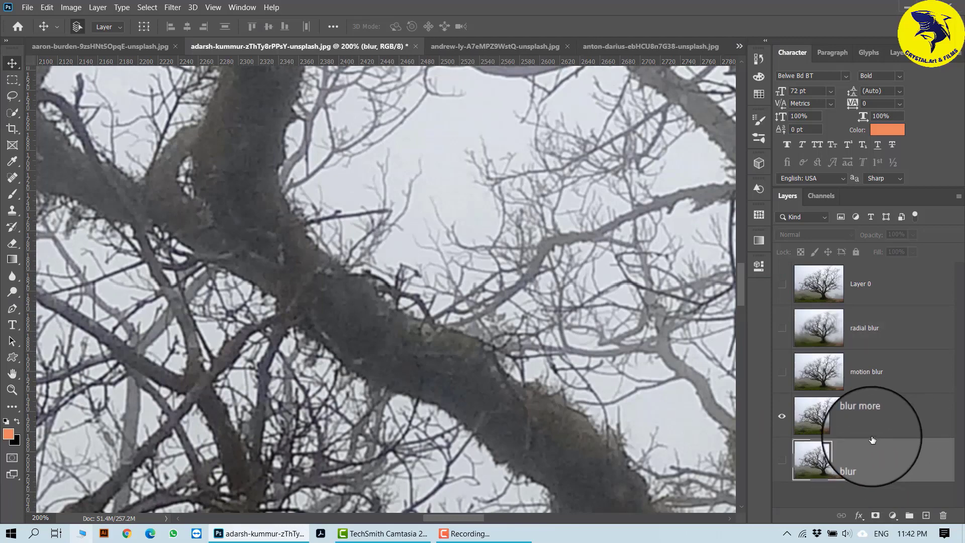
click(783, 416)
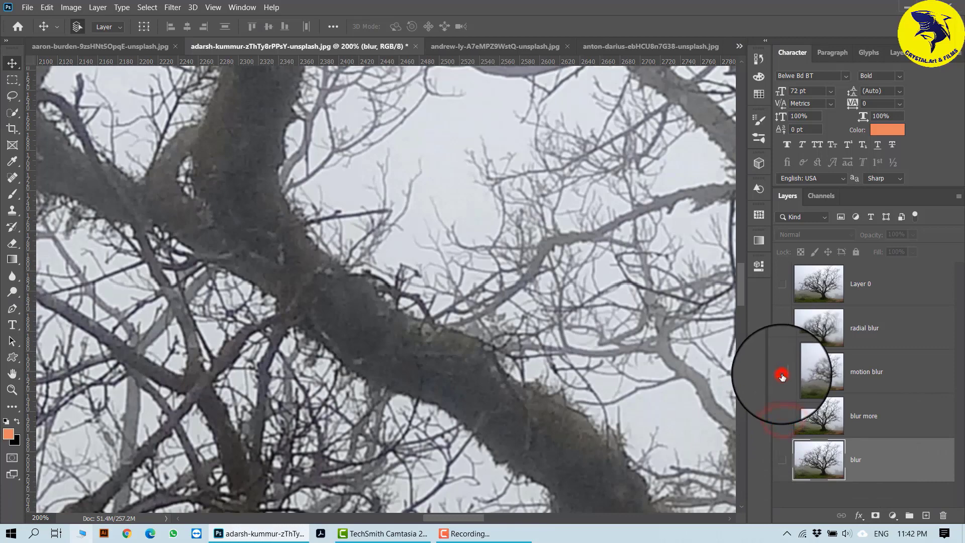
click(782, 372)
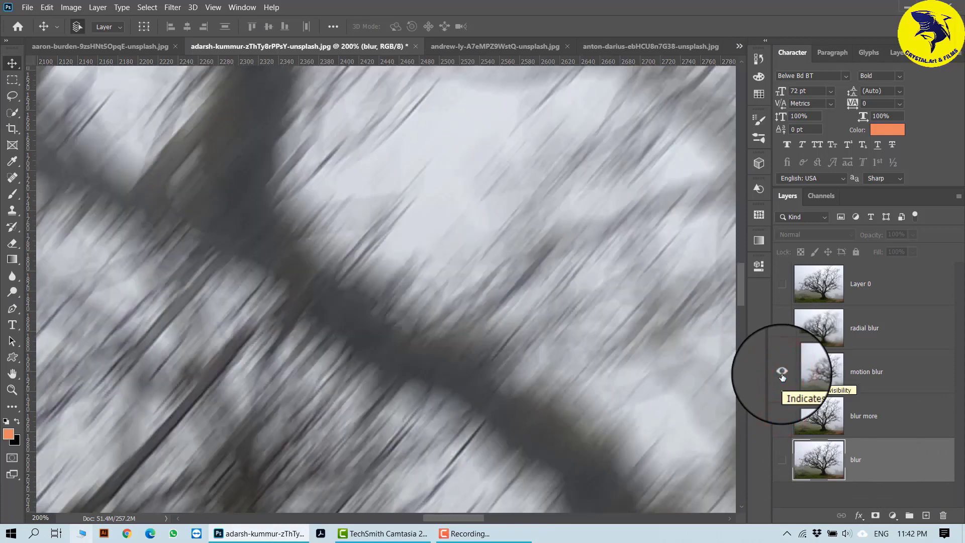
click(783, 373)
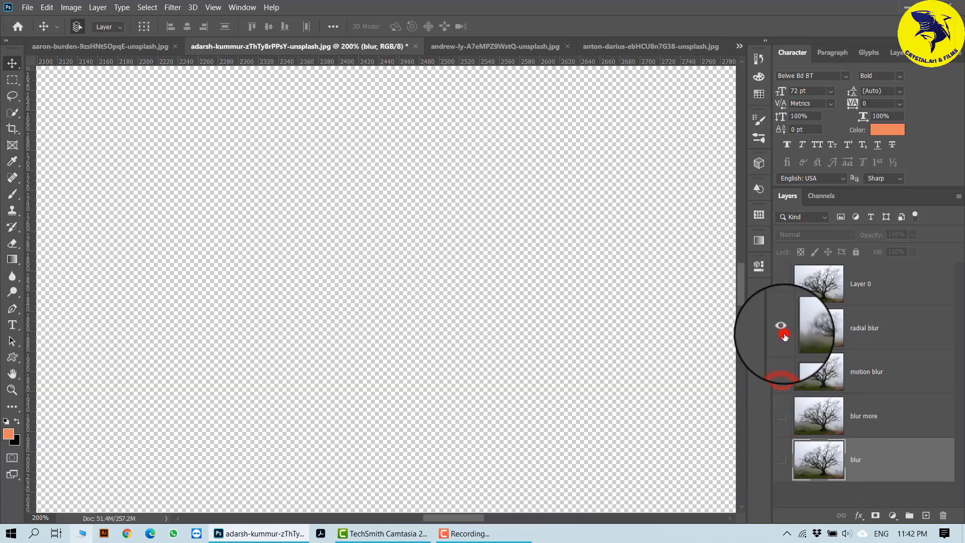
click(782, 328)
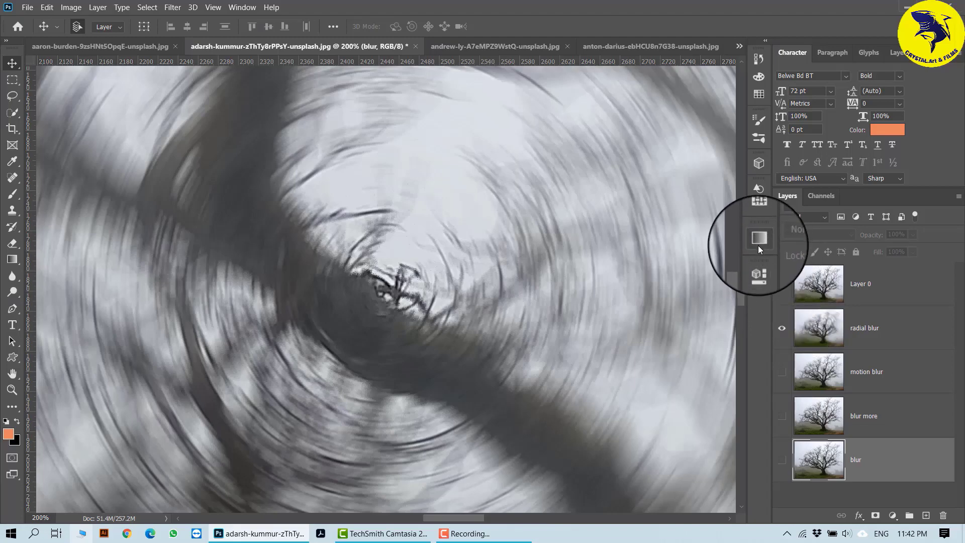
- View the whole radial blur layer of the tree photo at 25% zoom
key(ctrl+minus)
key(ctrl+minus)
key(ctrl+minus)
key(ctrl+minus)
key(ctrl+minus)
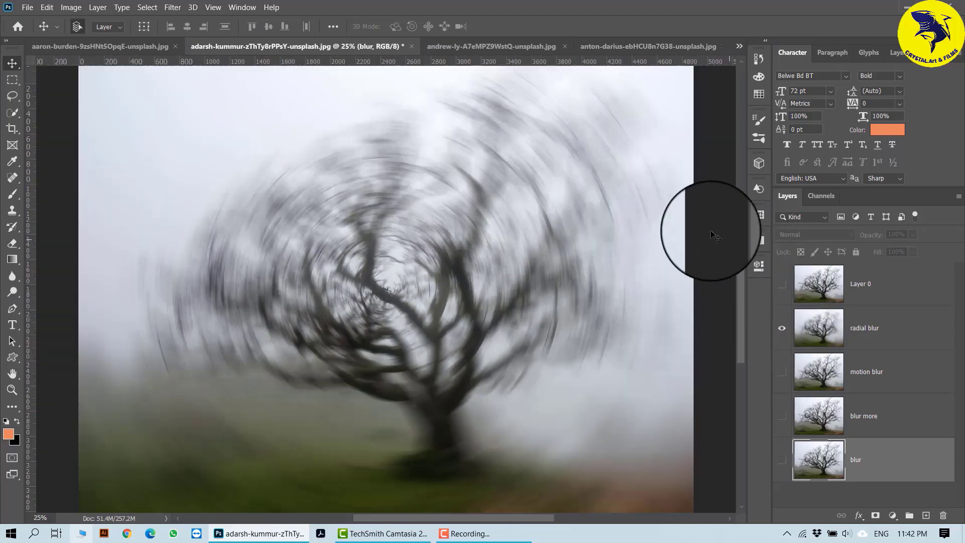
- In the lake photo, replace surface blur with Layer 1 and expand its smart filters, then show only the shape blur layer
click(462, 51)
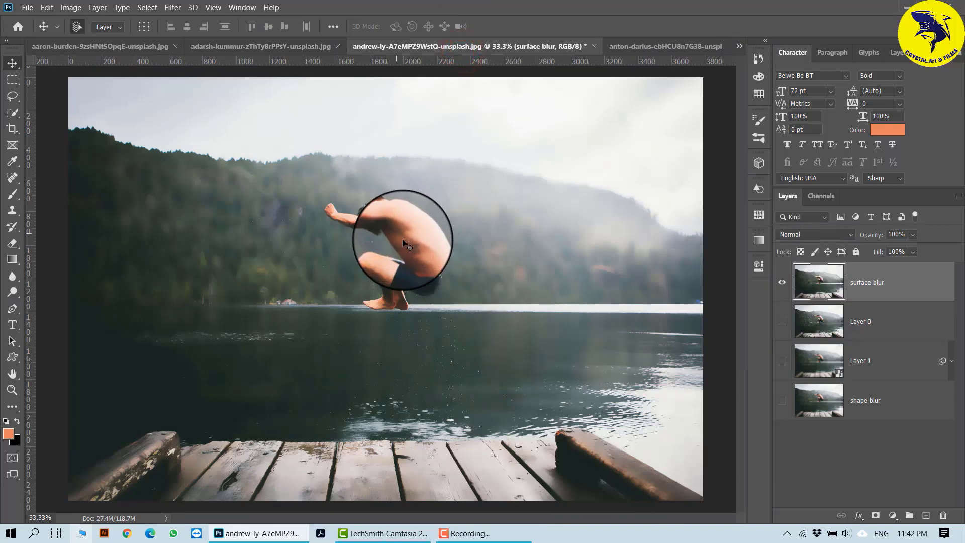
click(779, 271)
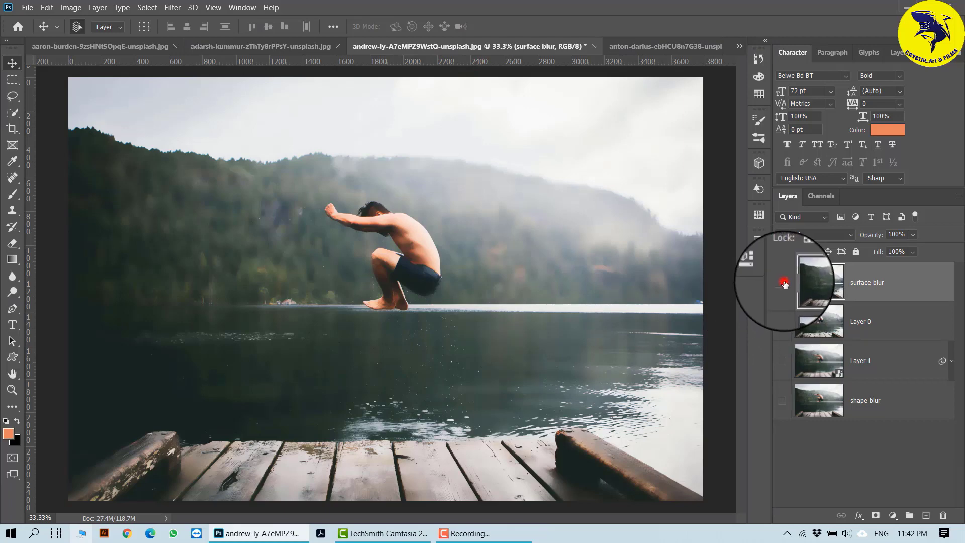
click(780, 359)
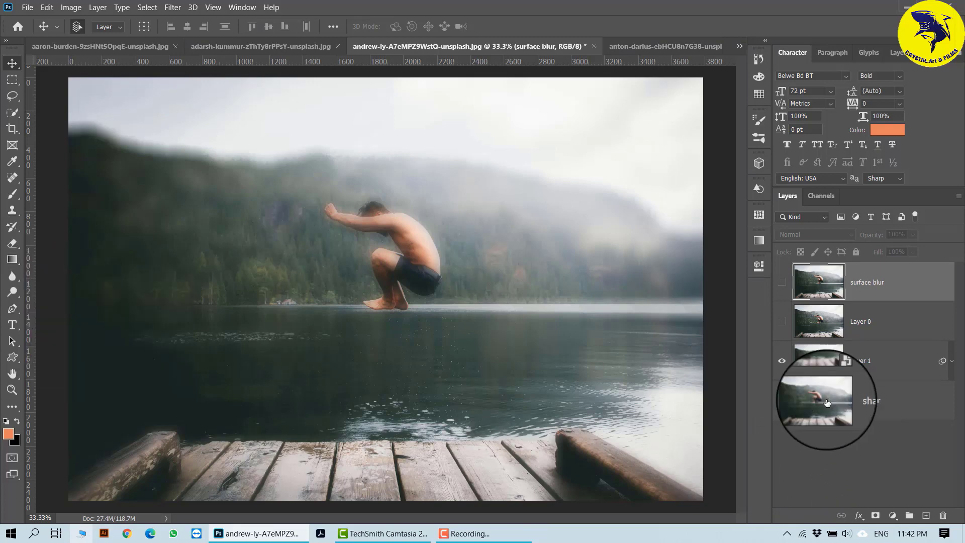
click(948, 361)
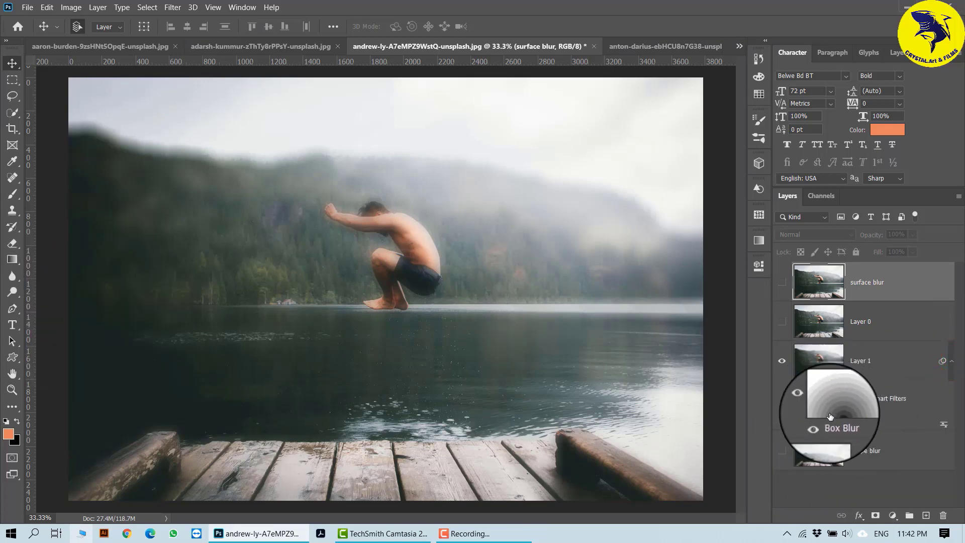
click(781, 361)
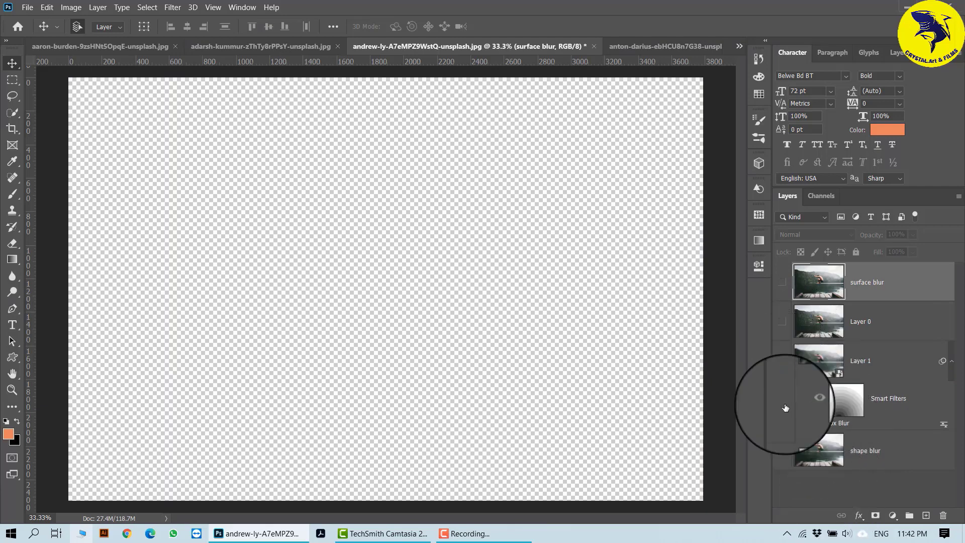
click(781, 450)
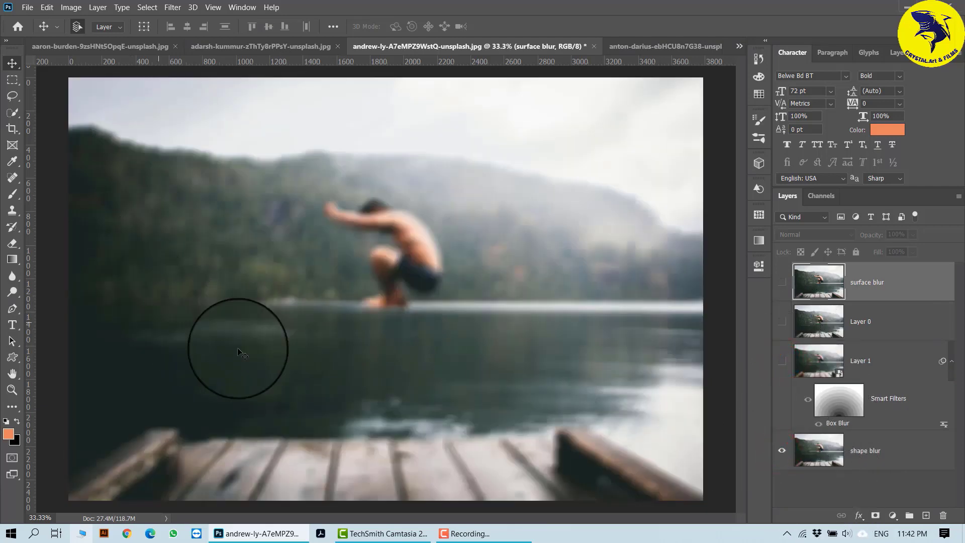
- In the sunset photo, view the average blur layer on its own, then show the smart blur layer over it
click(653, 46)
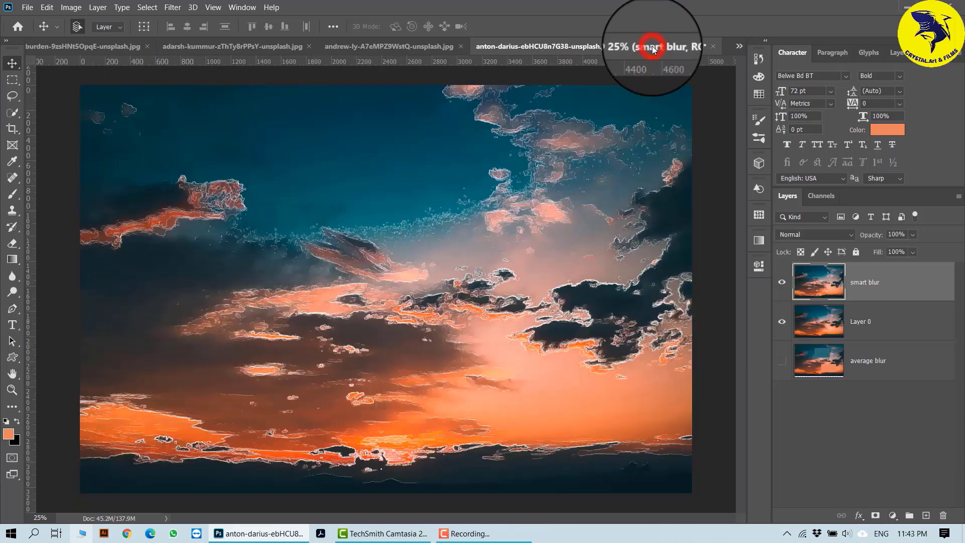
click(777, 280)
click(779, 360)
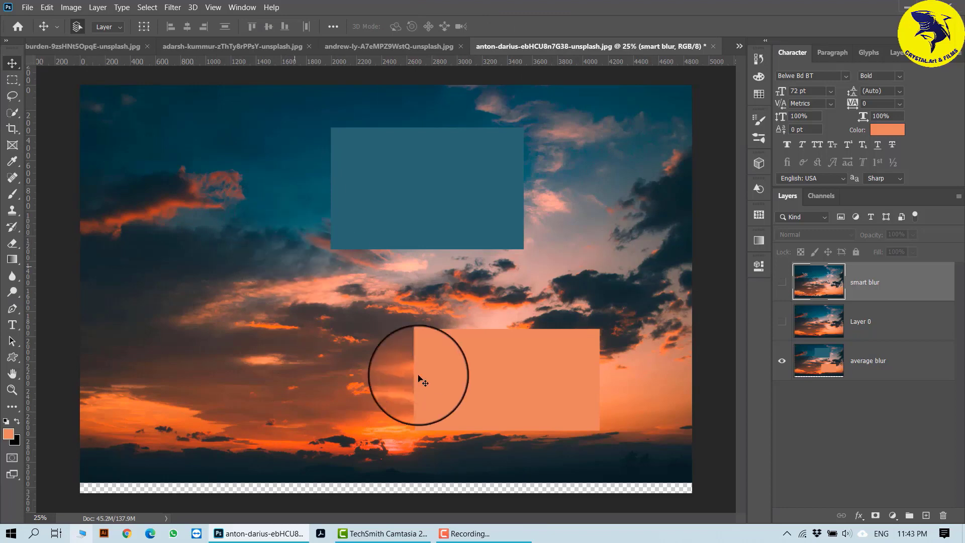
click(782, 282)
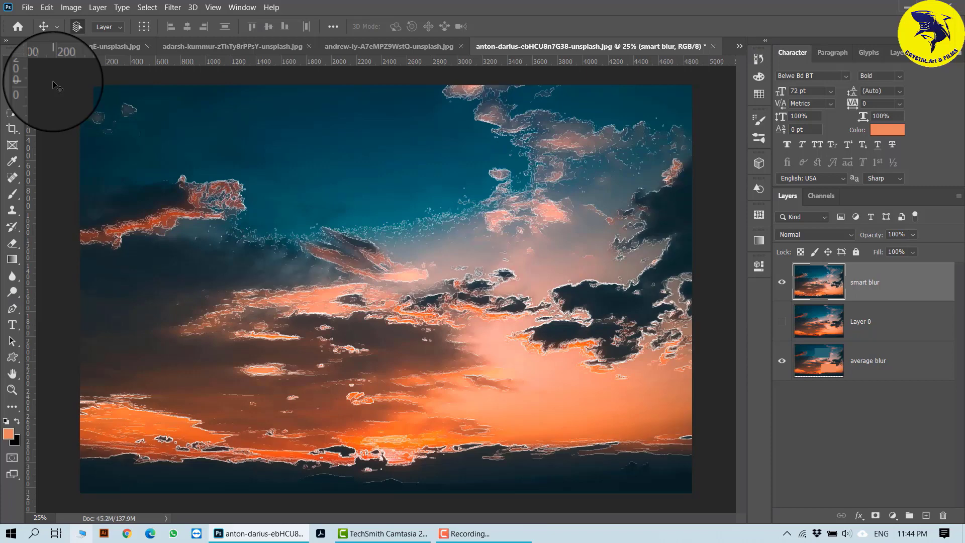
click(176, 8)
click(176, 8)
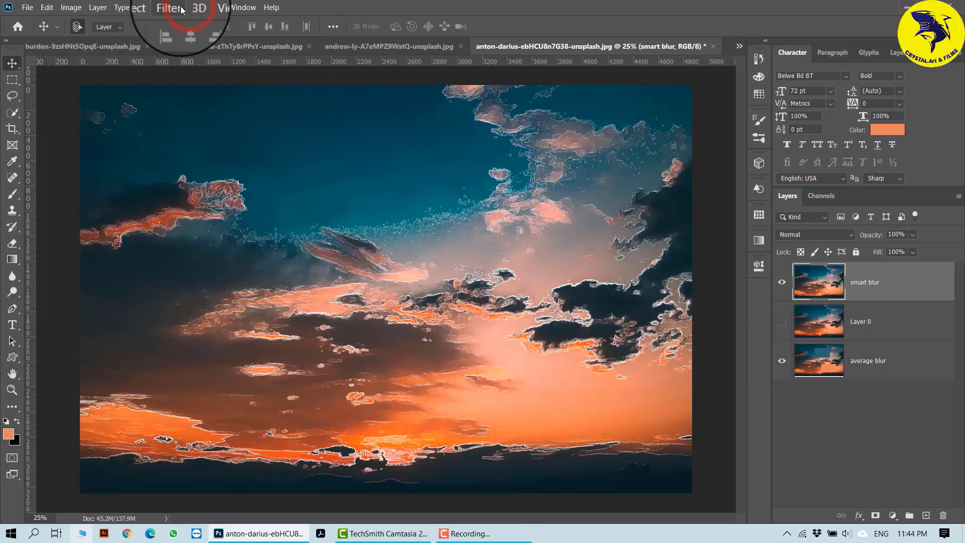
click(182, 8)
click(223, 152)
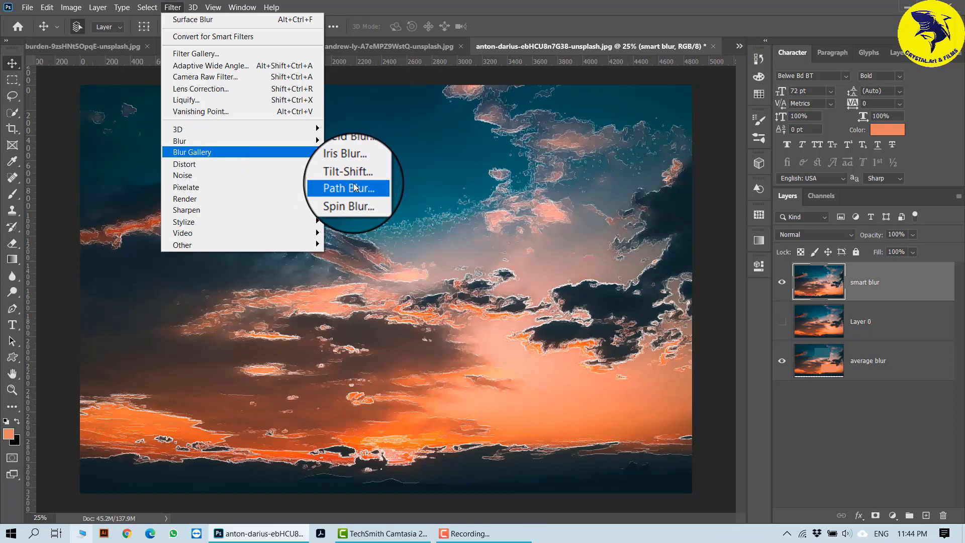
click(513, 247)
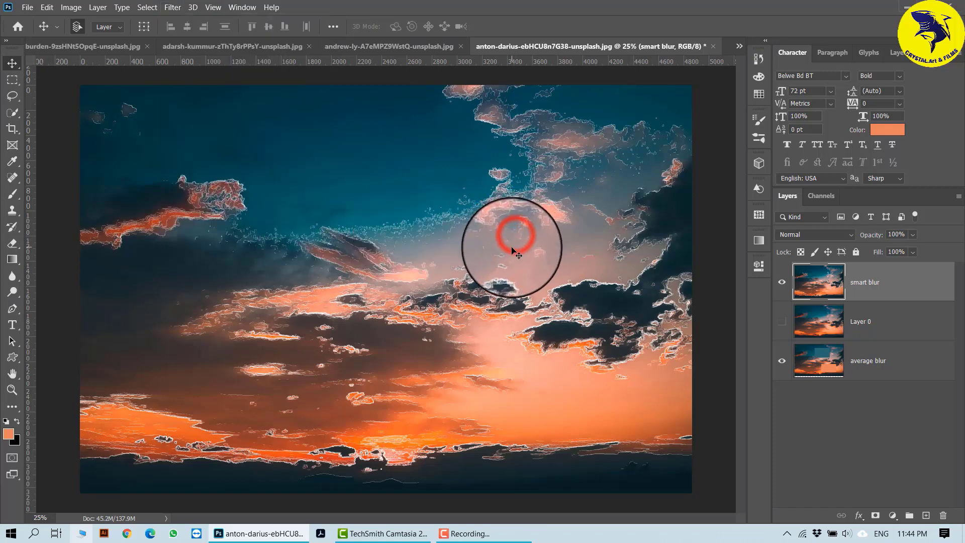